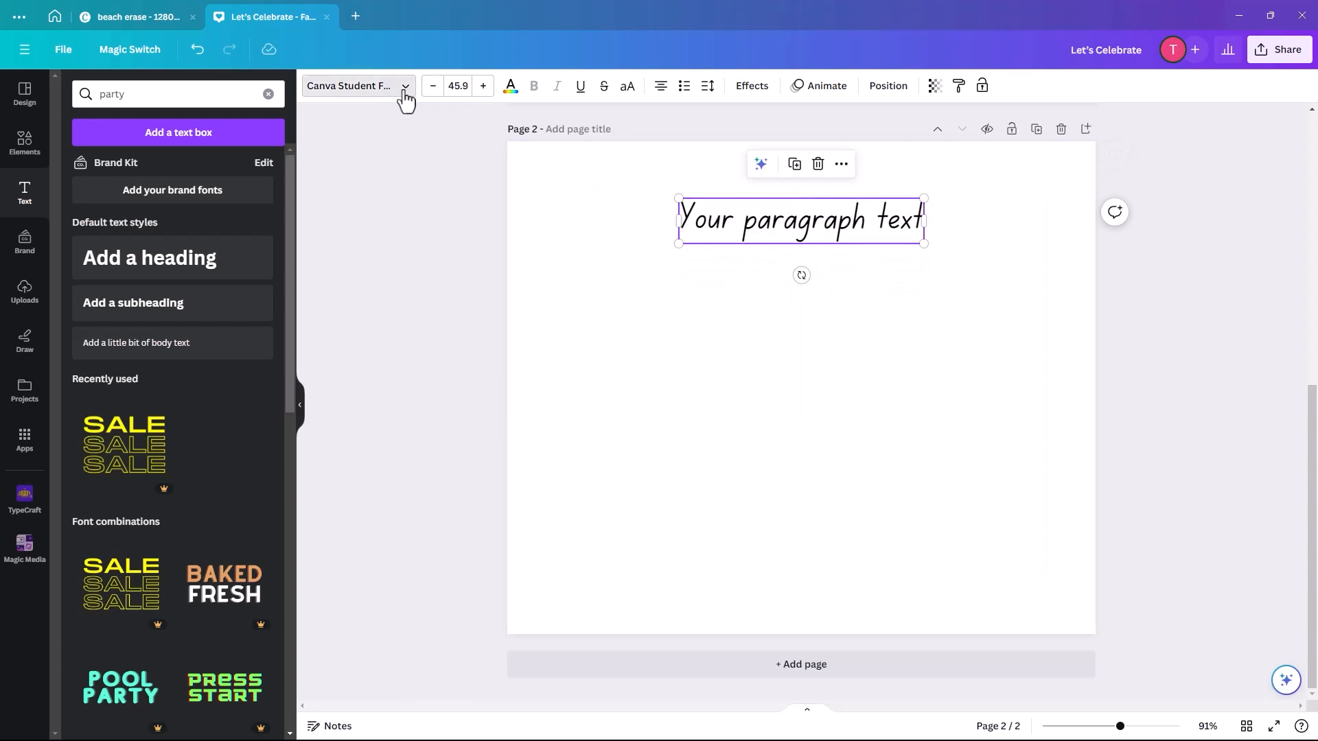
Set the font of the paragraph text on page 2 to Advetime
click(402, 96)
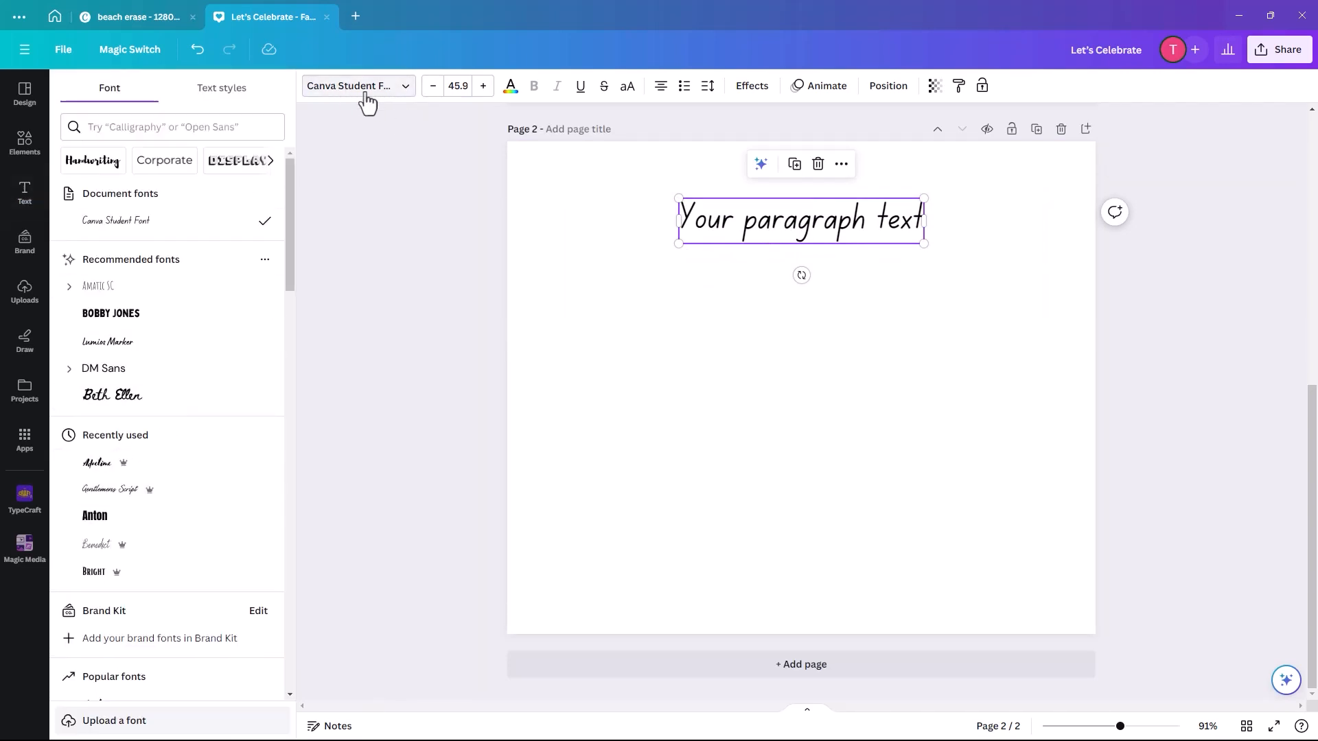
click(162, 474)
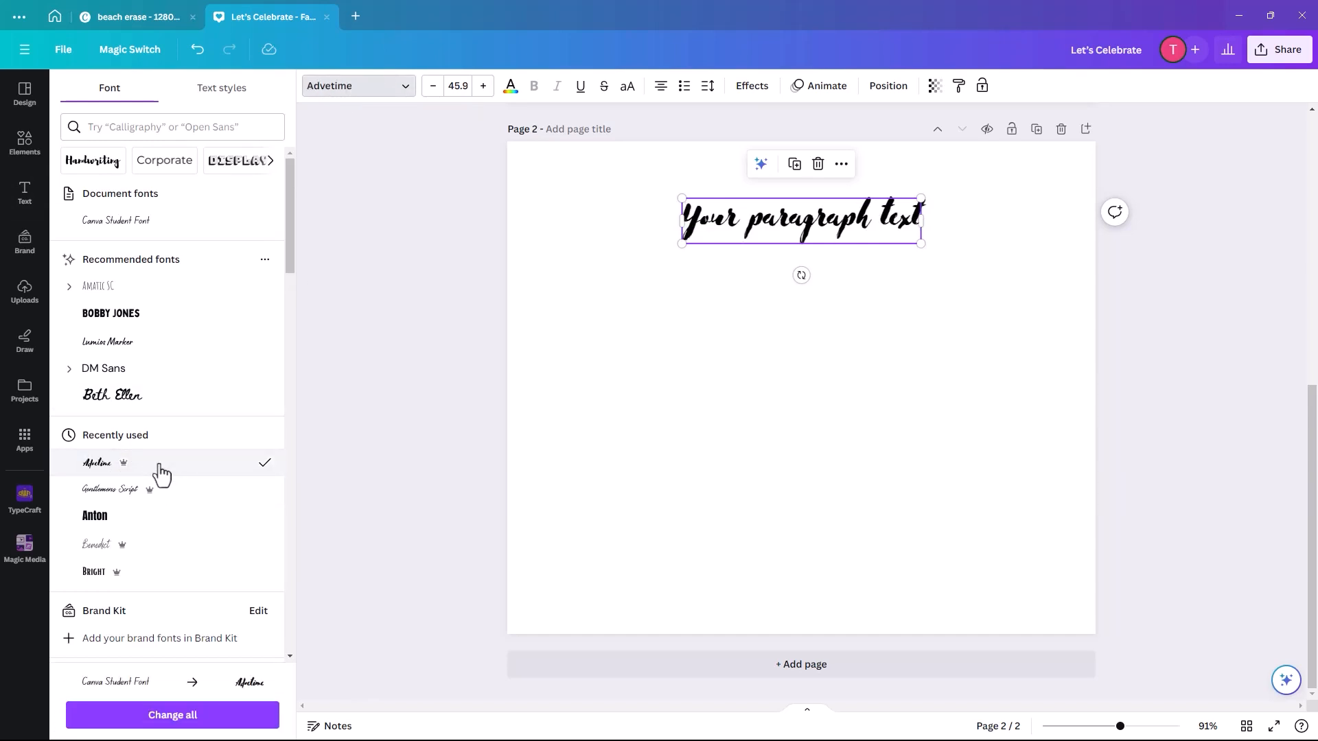
Duplicate the paragraph text to the centre of the page and set the copy's font to Anton
right_click(827, 236)
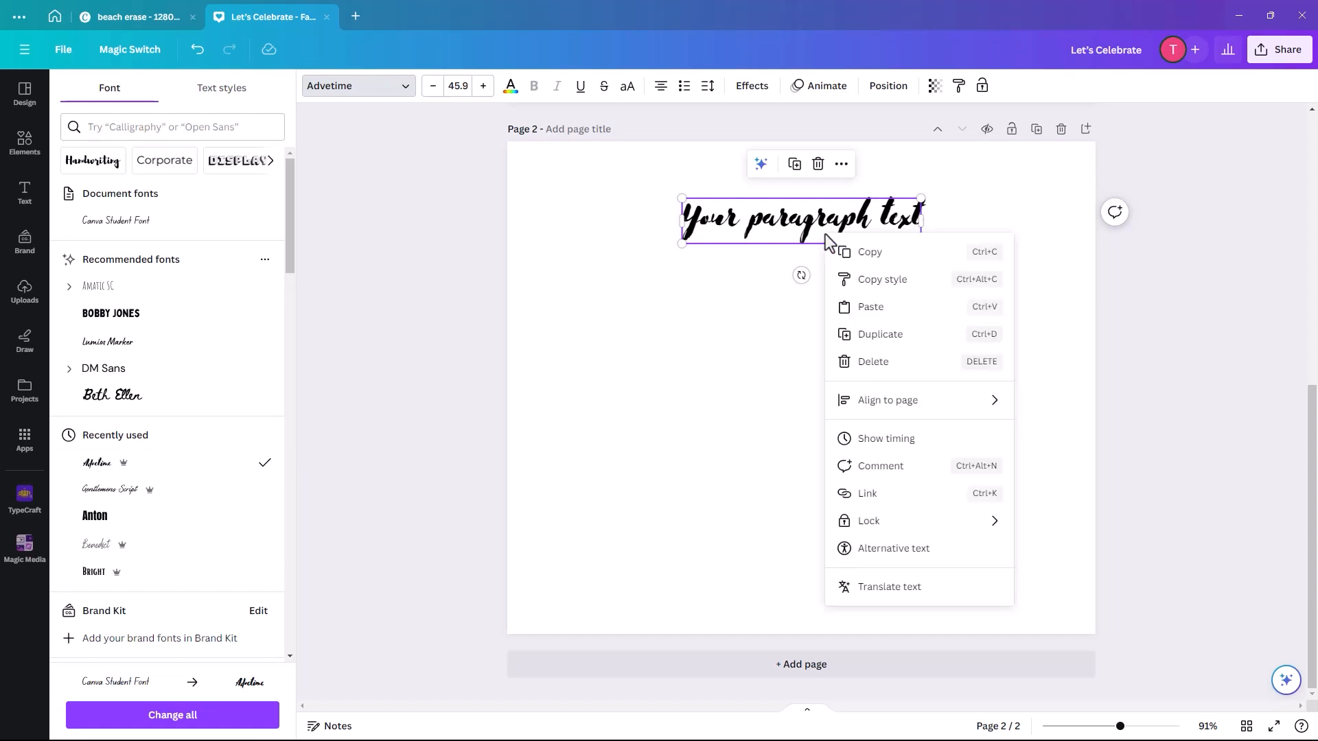
click(863, 346)
drag(809, 285, 800, 394)
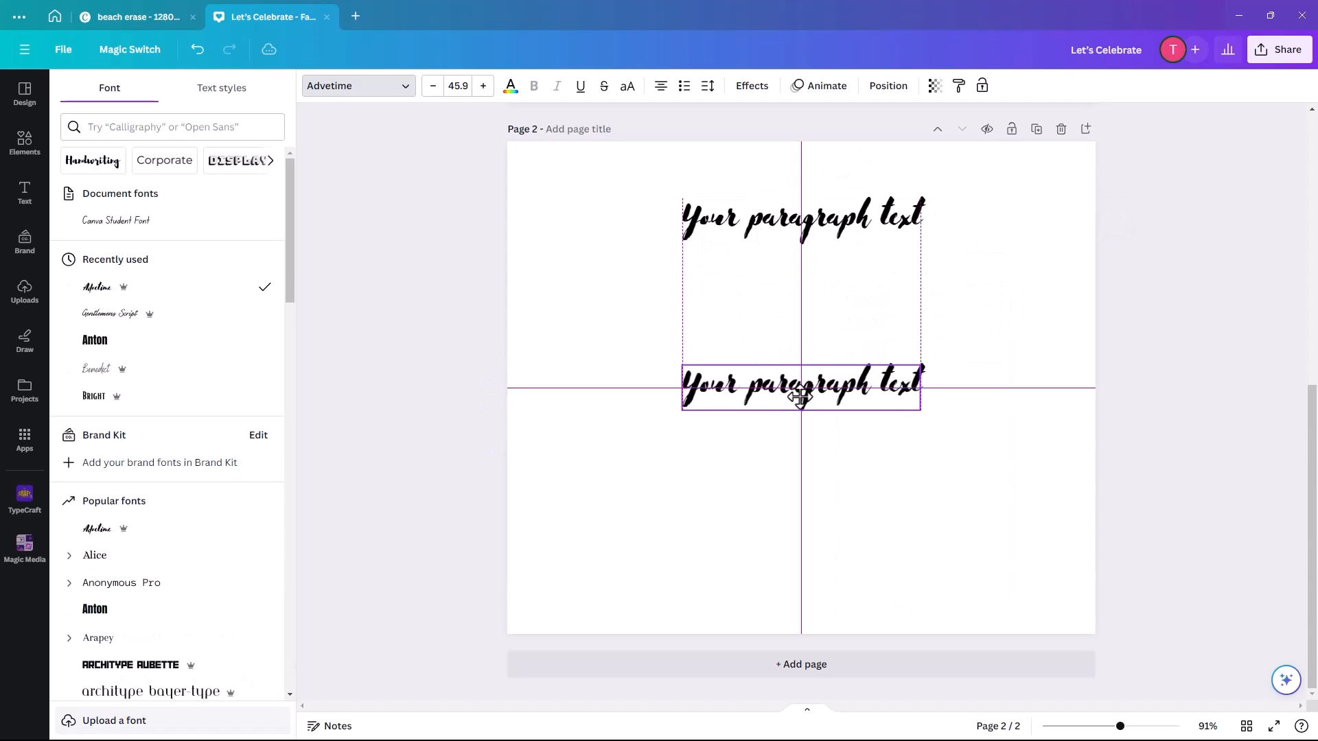
click(142, 343)
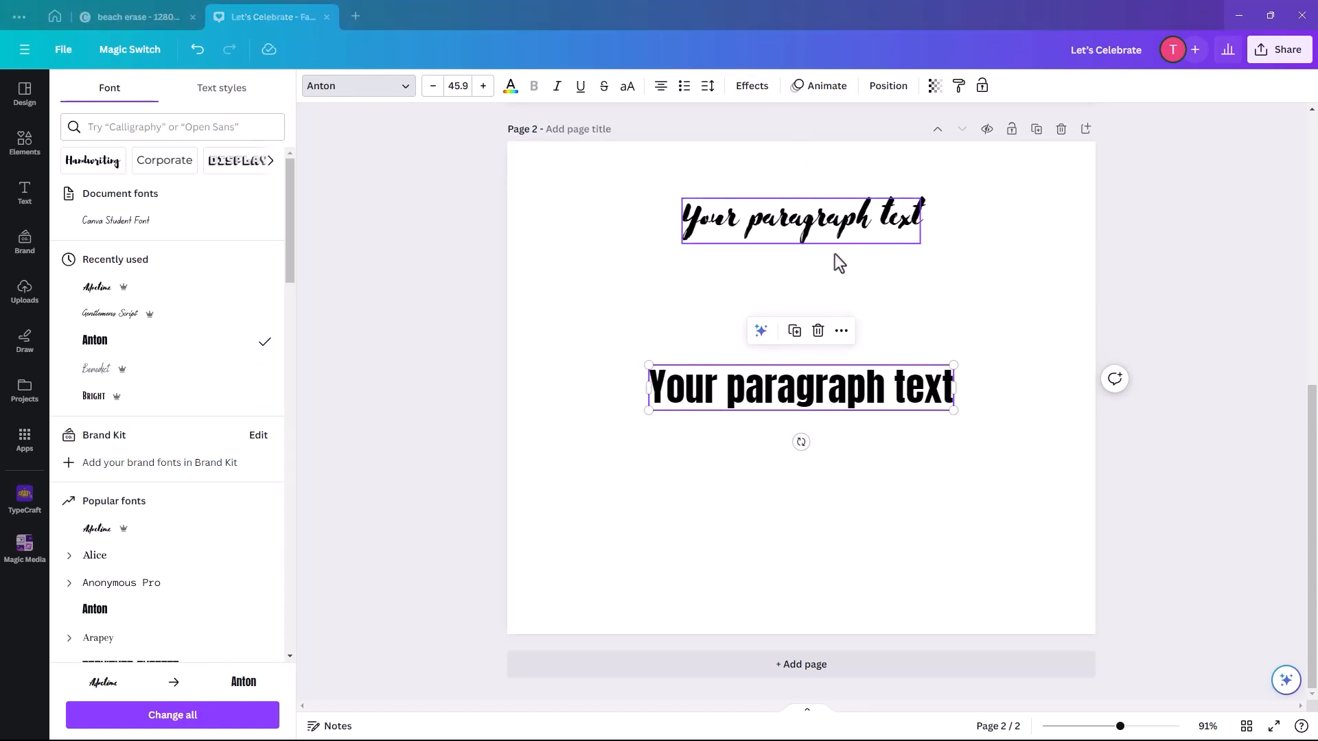
Apply the Neon effect to both the Anton text and the Advetime text
click(750, 88)
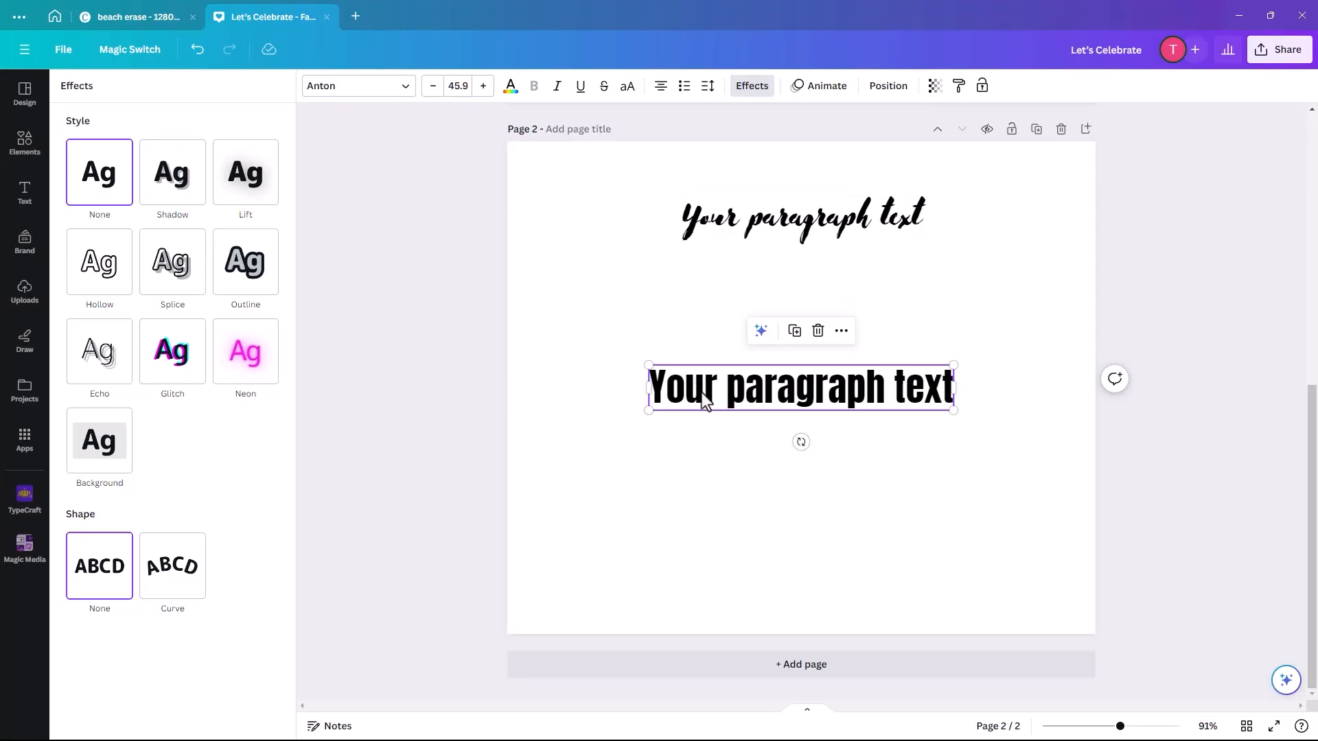
click(249, 374)
click(746, 228)
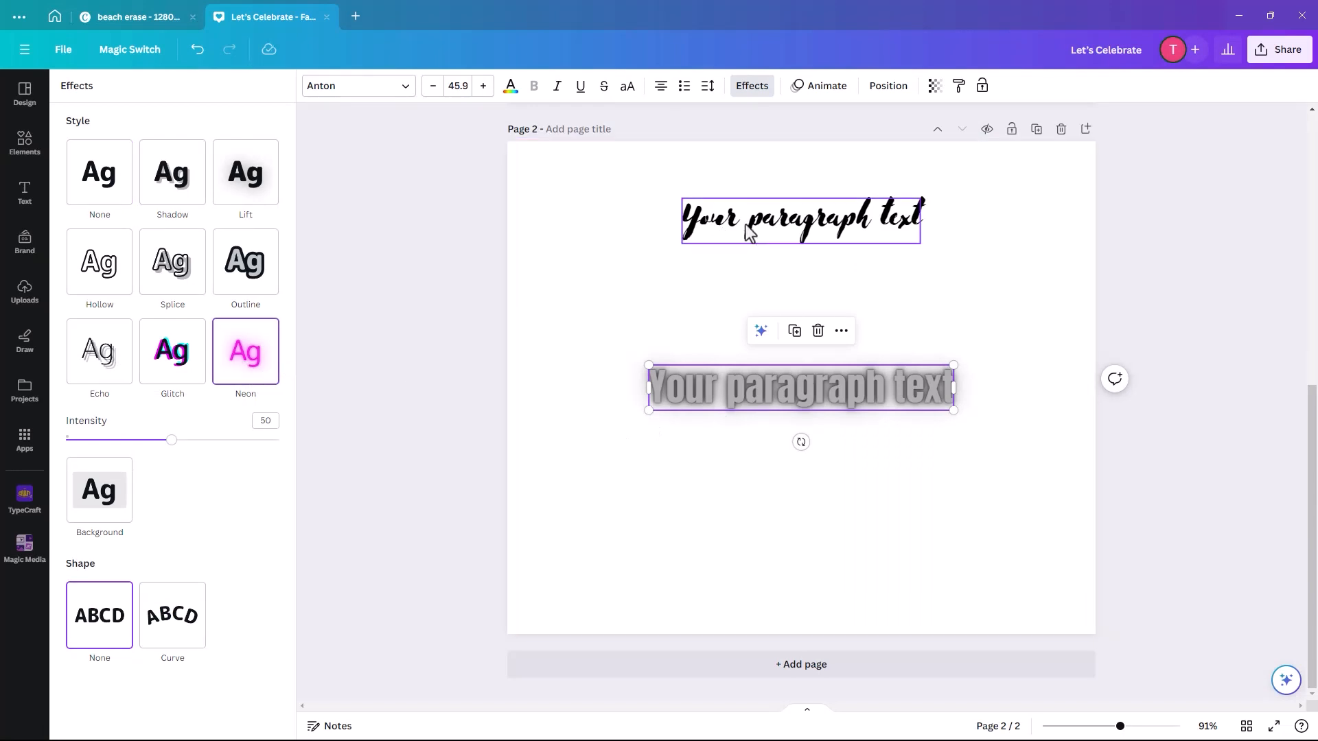
click(253, 354)
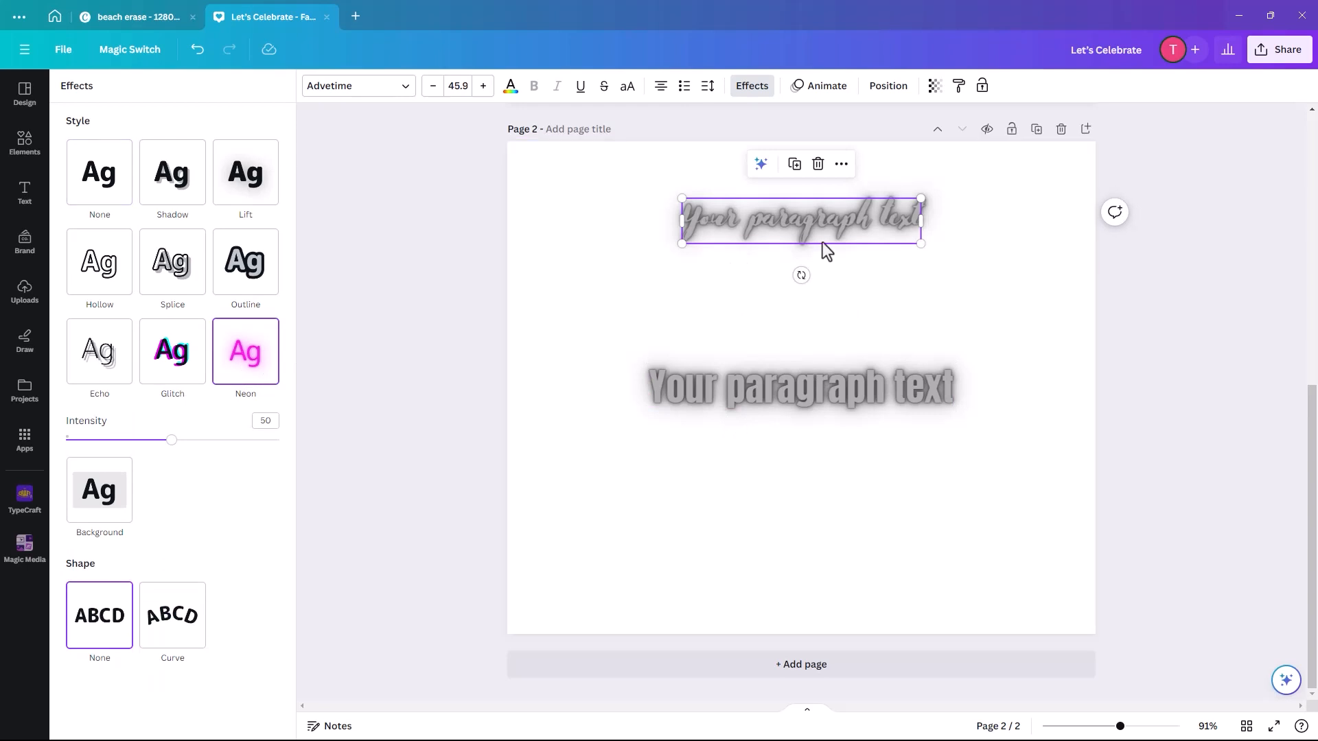
click(744, 290)
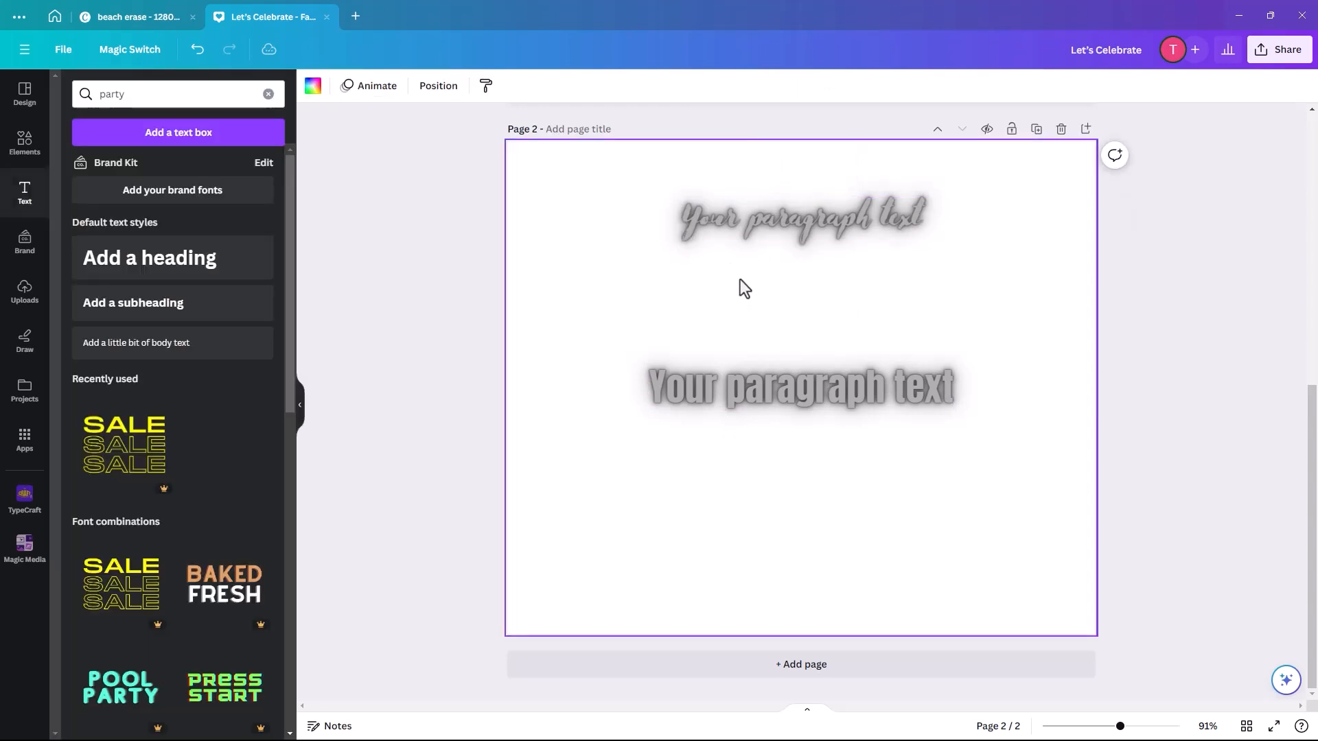
Give the upper text a magenta Shadow effect with offset 60, direction 7, blur 63 and transparency 55
click(738, 398)
click(742, 232)
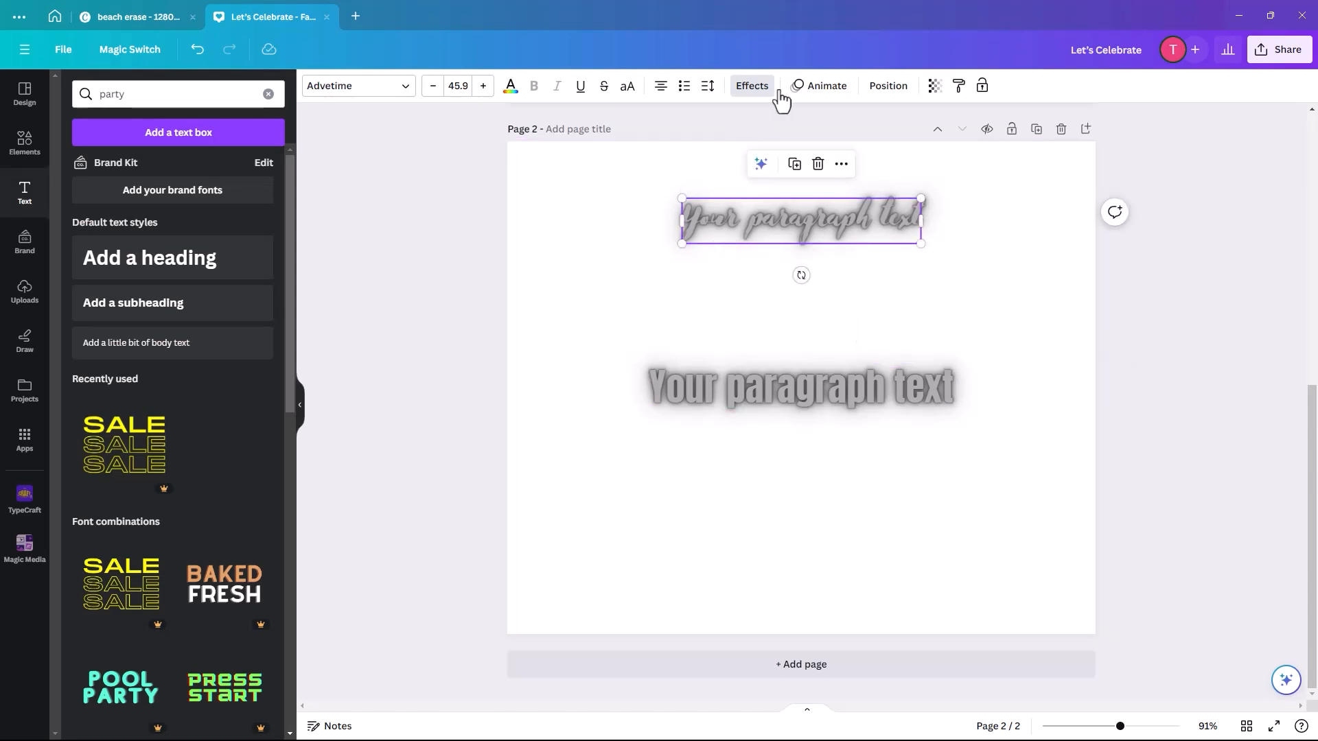
click(749, 87)
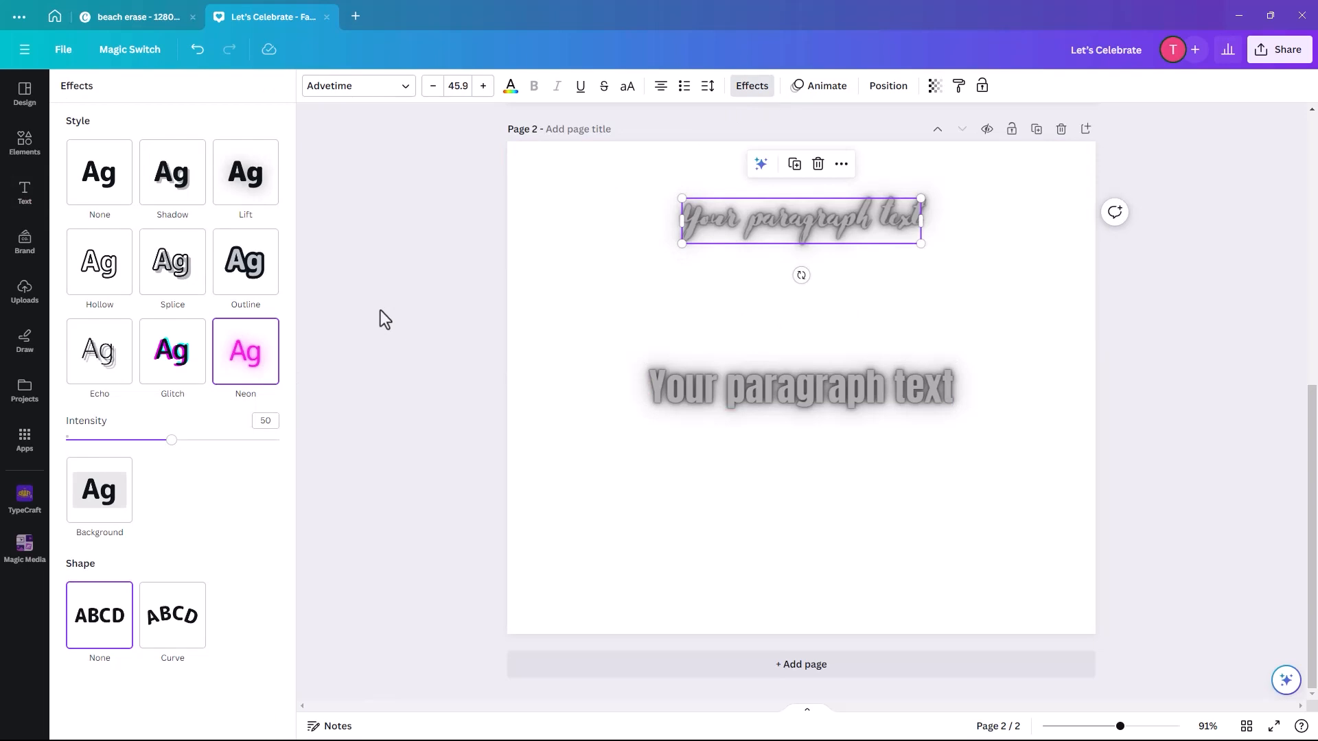
click(166, 183)
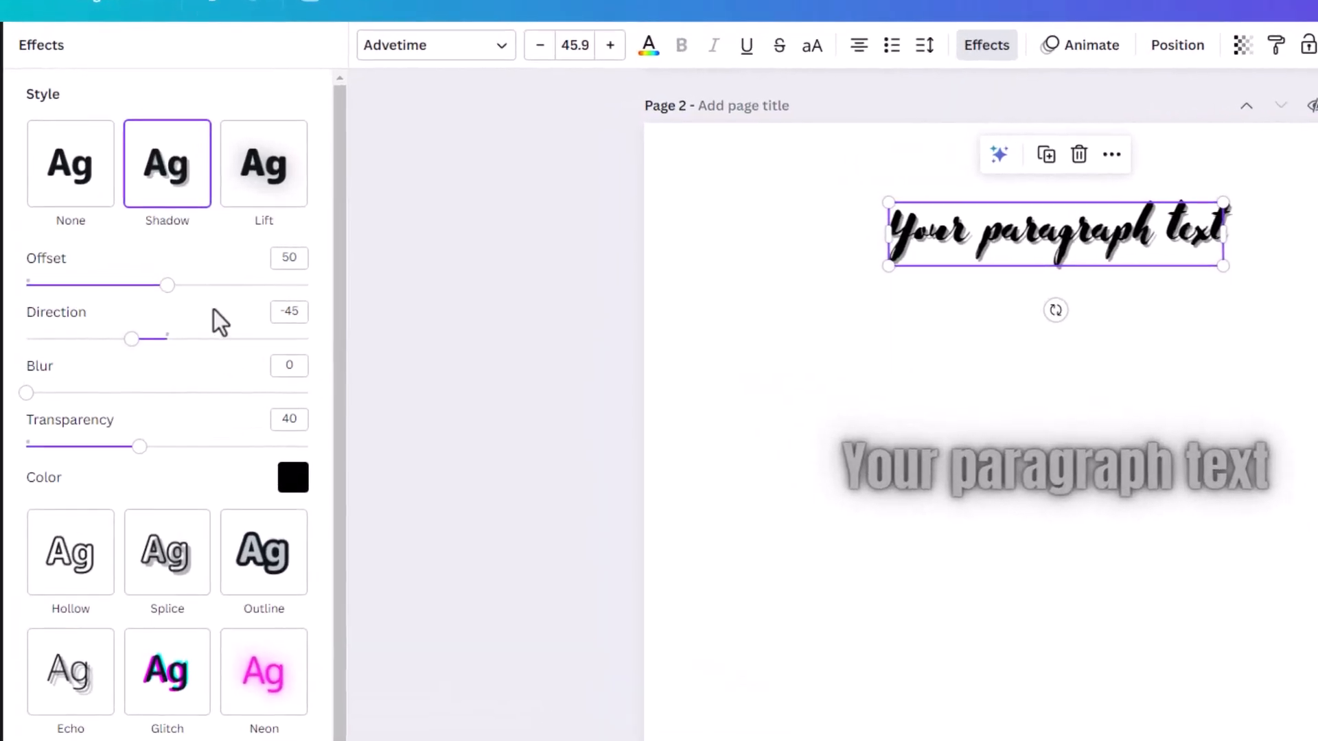
drag(165, 291, 195, 296)
drag(131, 341, 173, 342)
drag(26, 392, 204, 392)
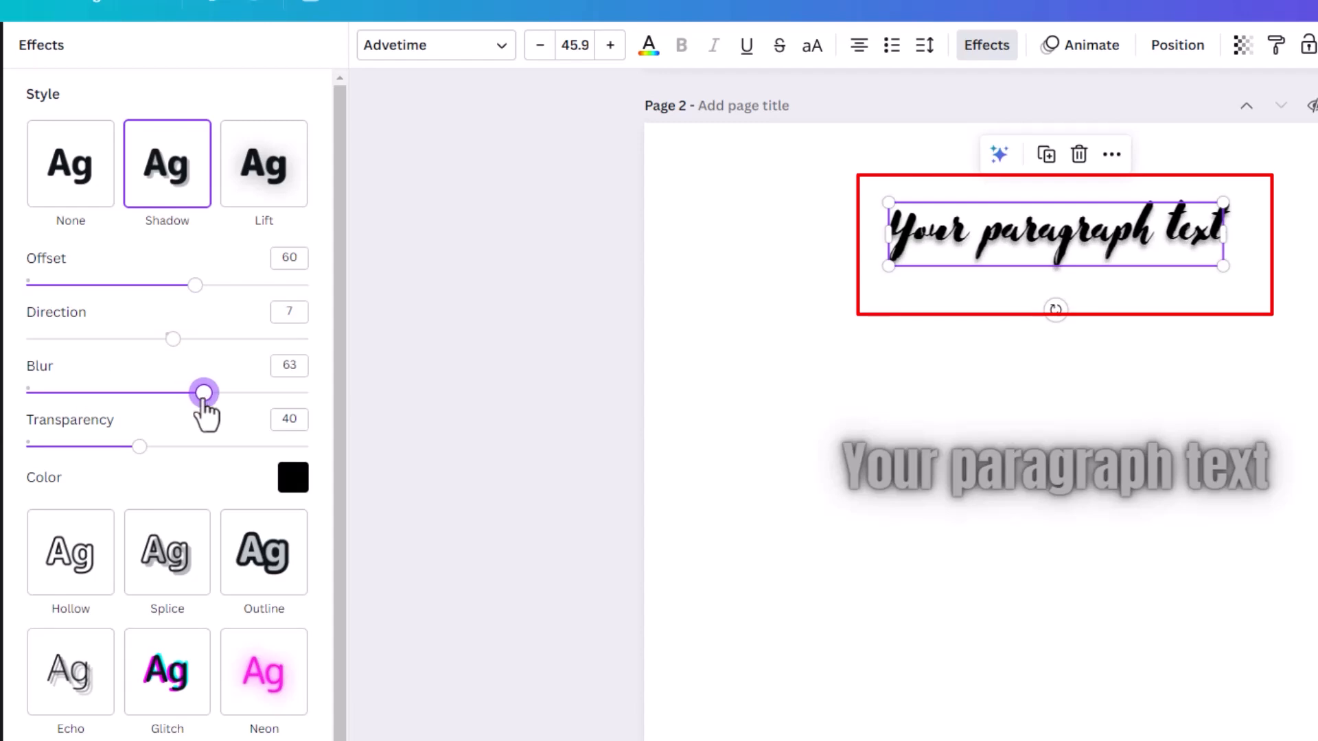
drag(139, 446, 183, 447)
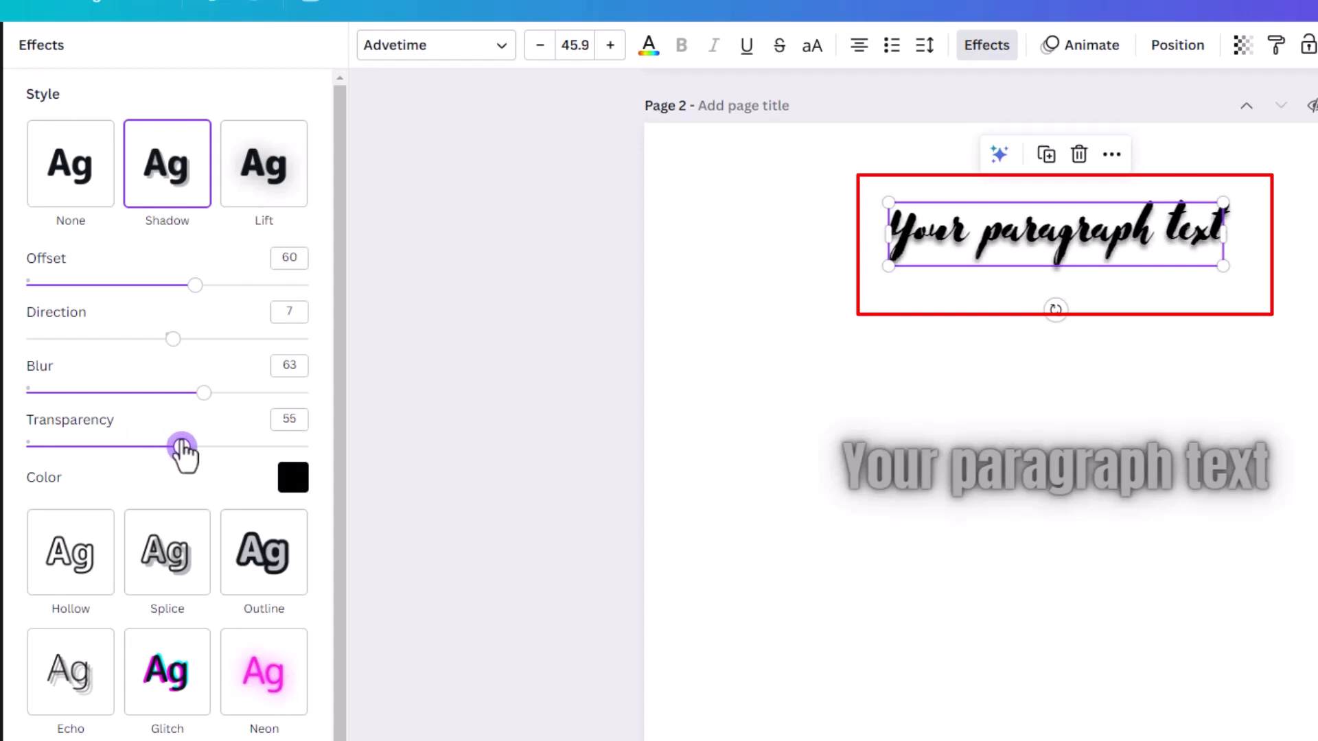
click(293, 479)
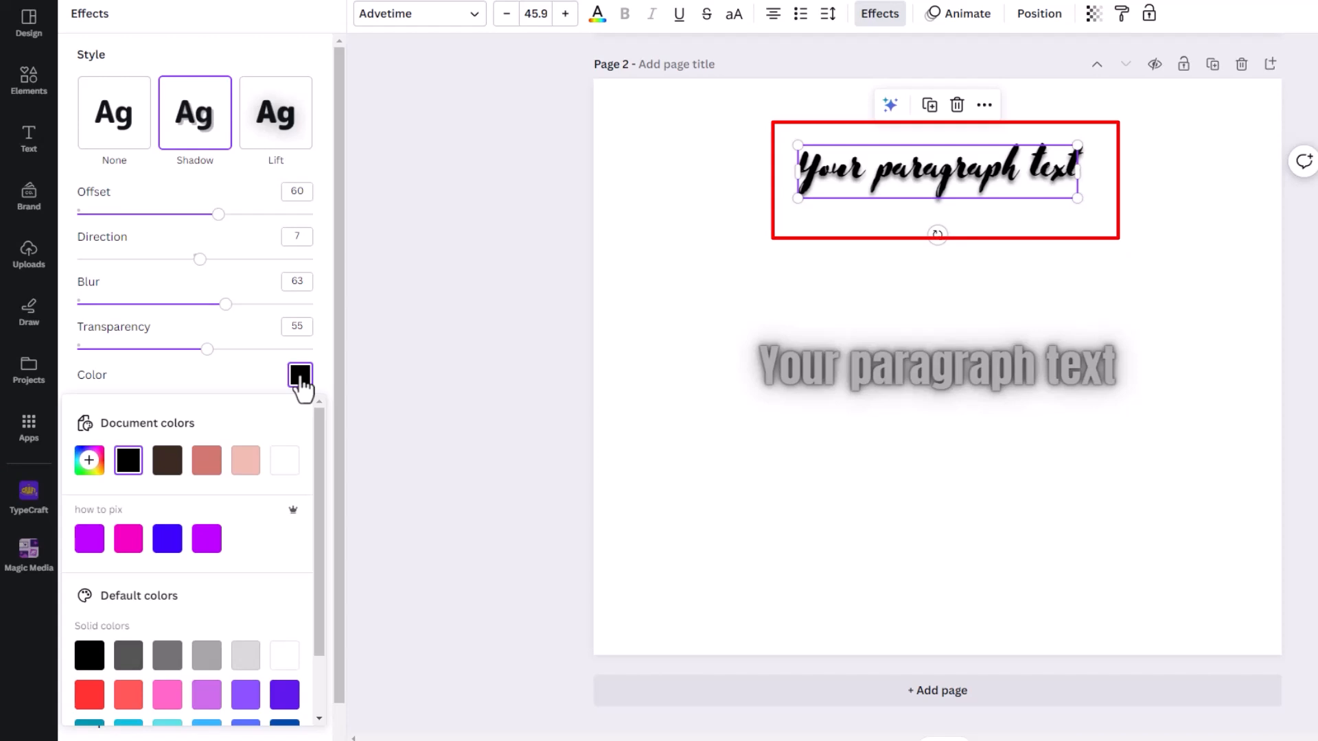
click(126, 540)
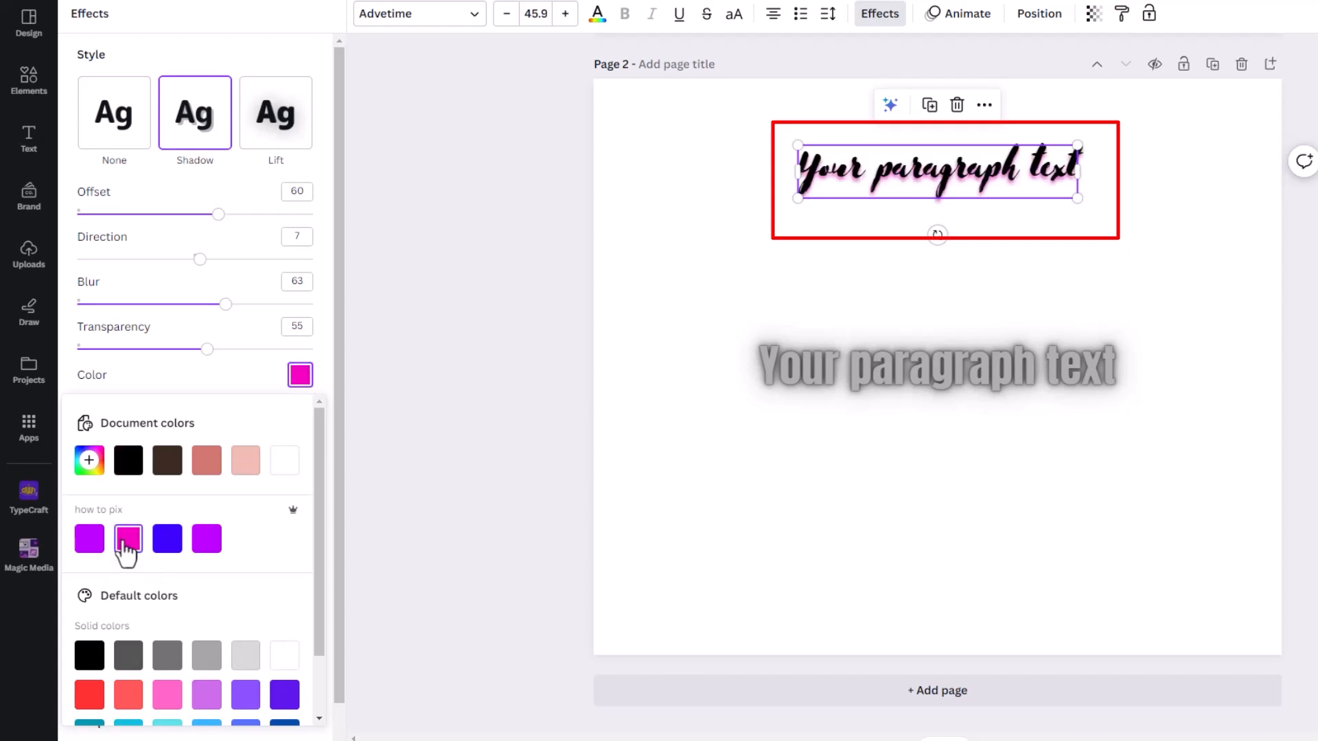
Give the lower text a magenta Shadow effect with transparency 66 and blur 44, and adjust the shadow's direction
click(882, 376)
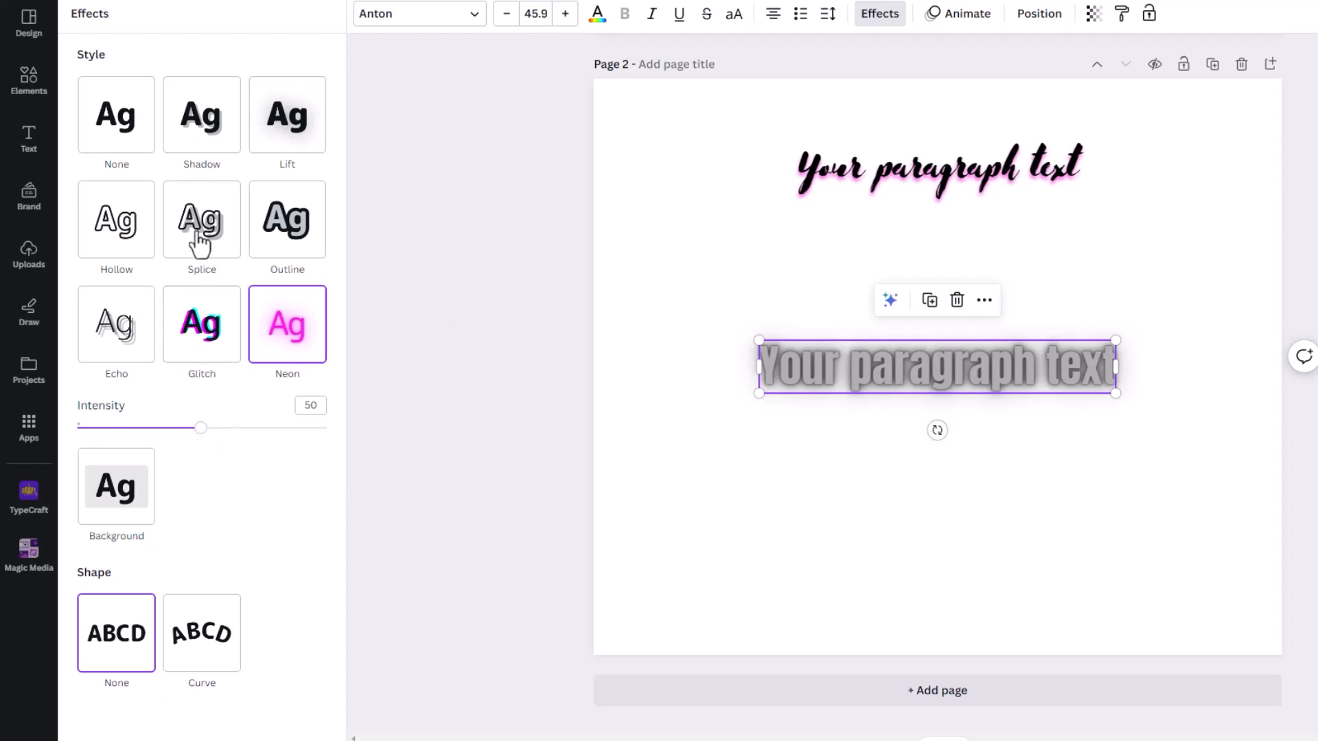
click(204, 134)
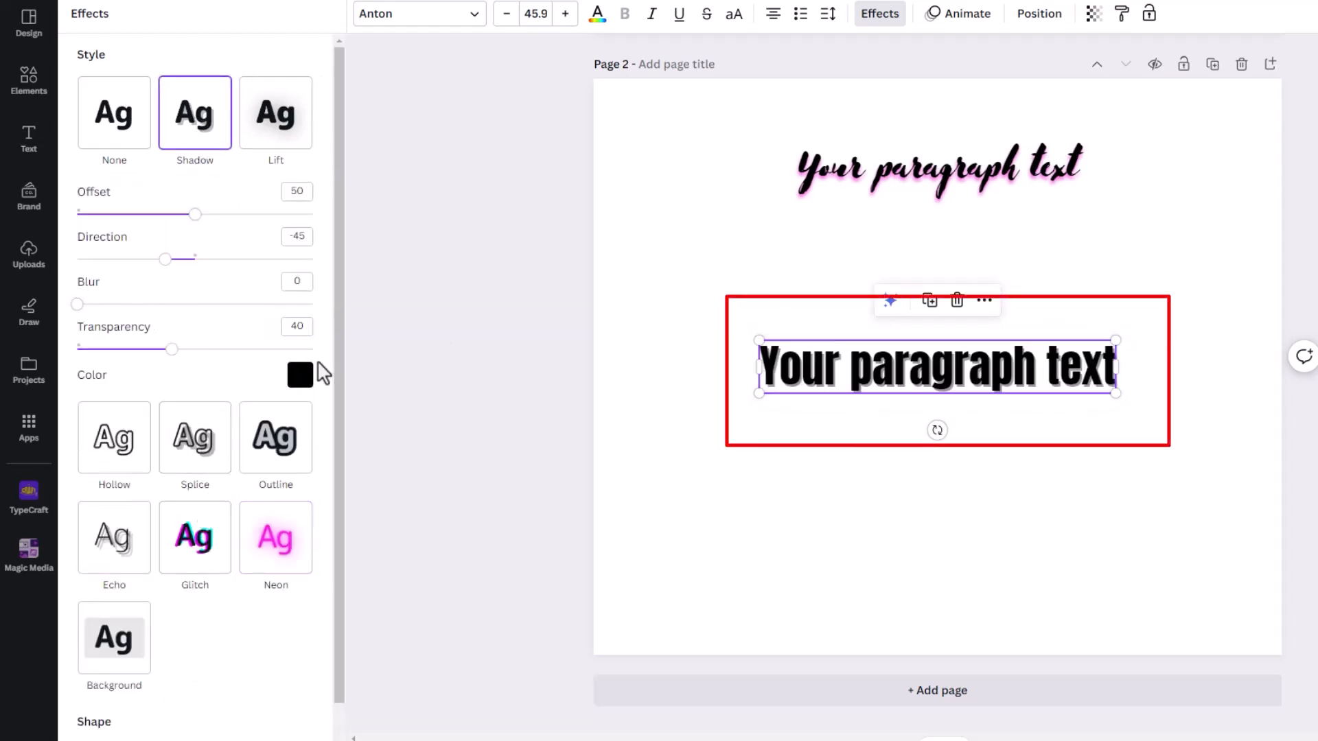
click(293, 383)
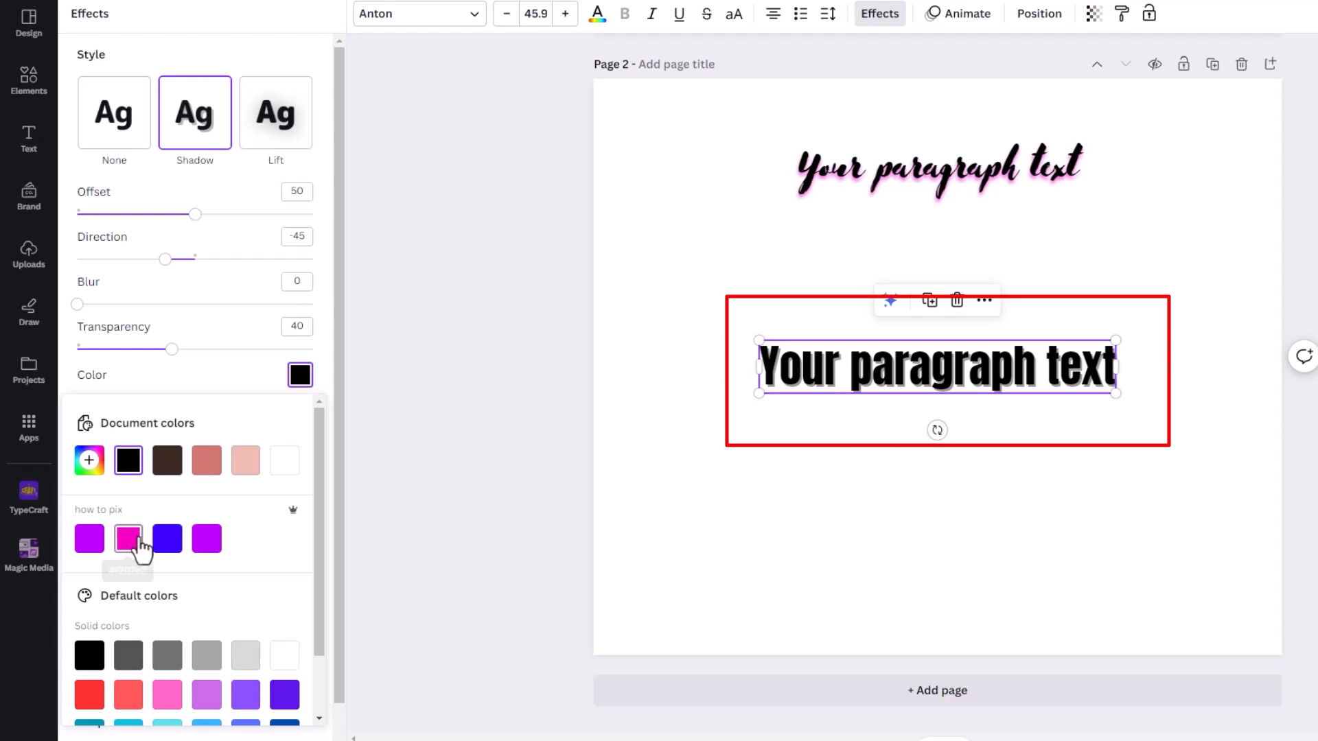
click(127, 541)
drag(171, 364, 232, 365)
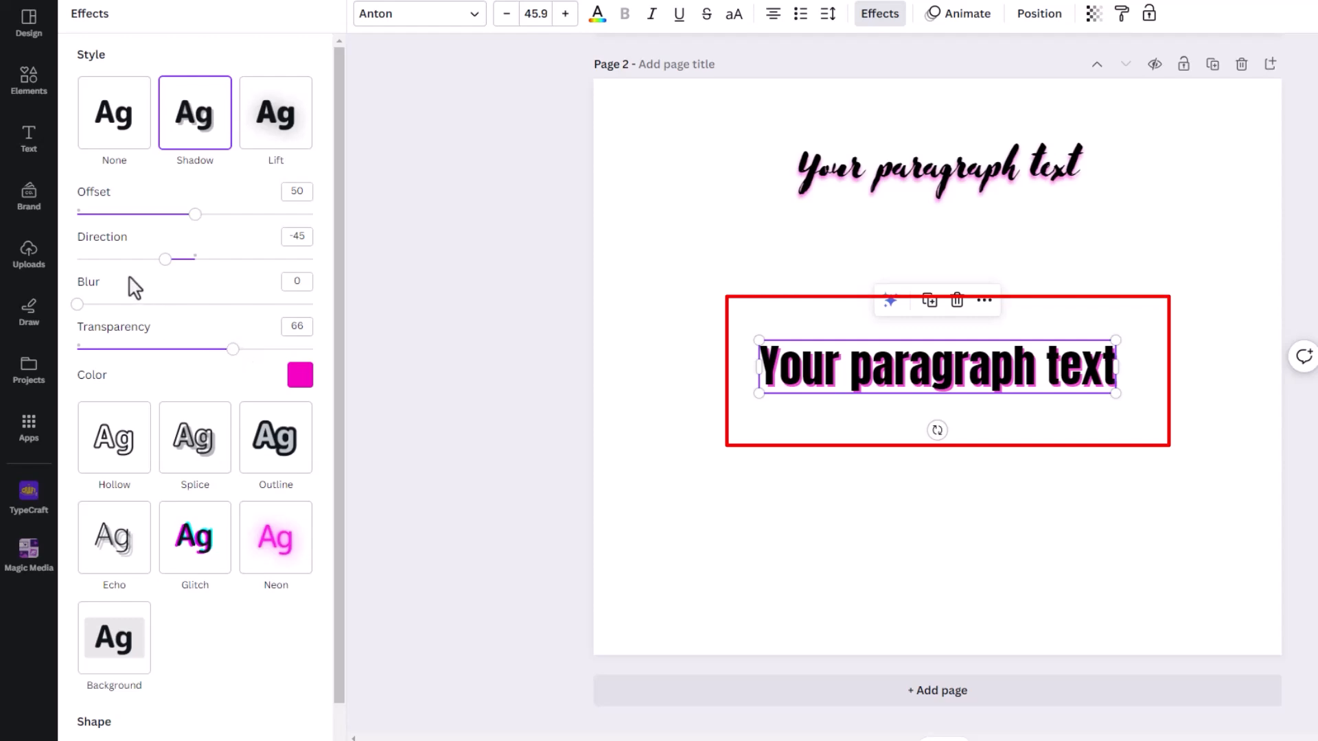
drag(77, 305, 182, 316)
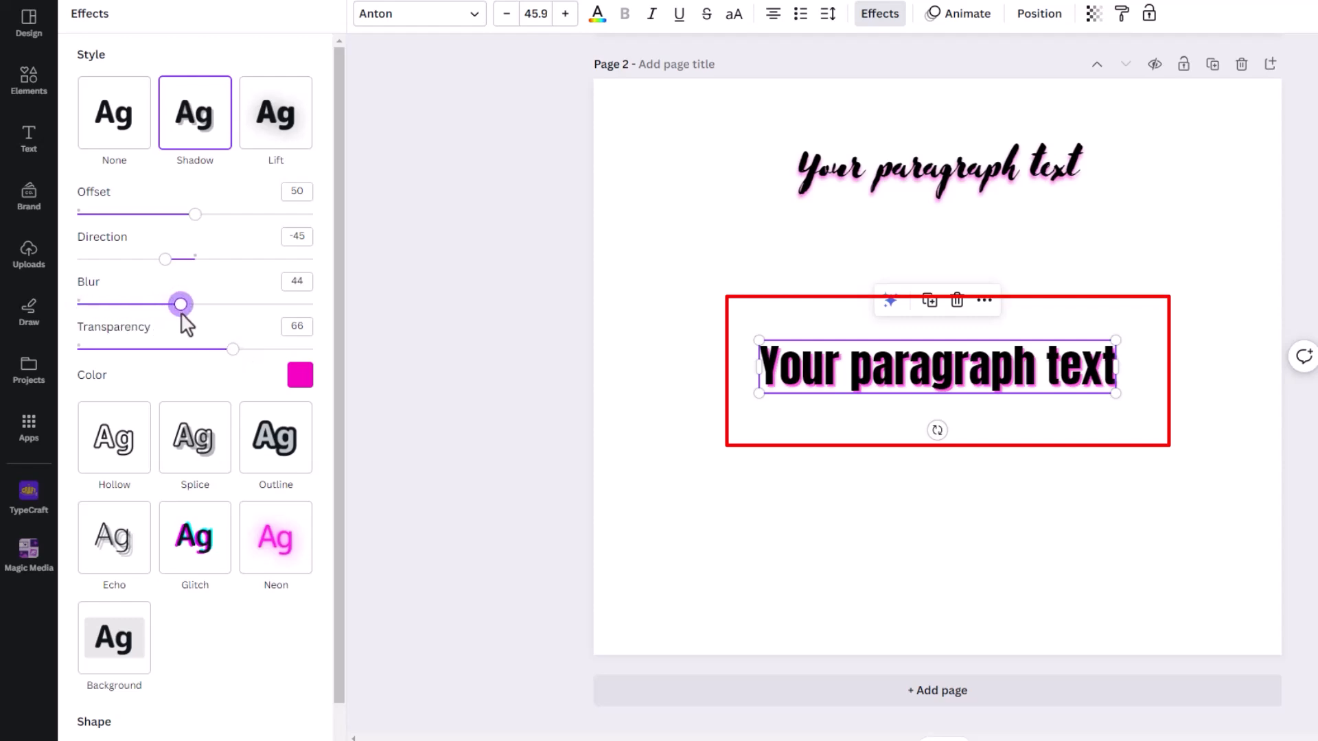
mouse_move(166, 261)
mouse_down()
mouse_move(243, 265)
mouse_move(157, 272)
mouse_up()
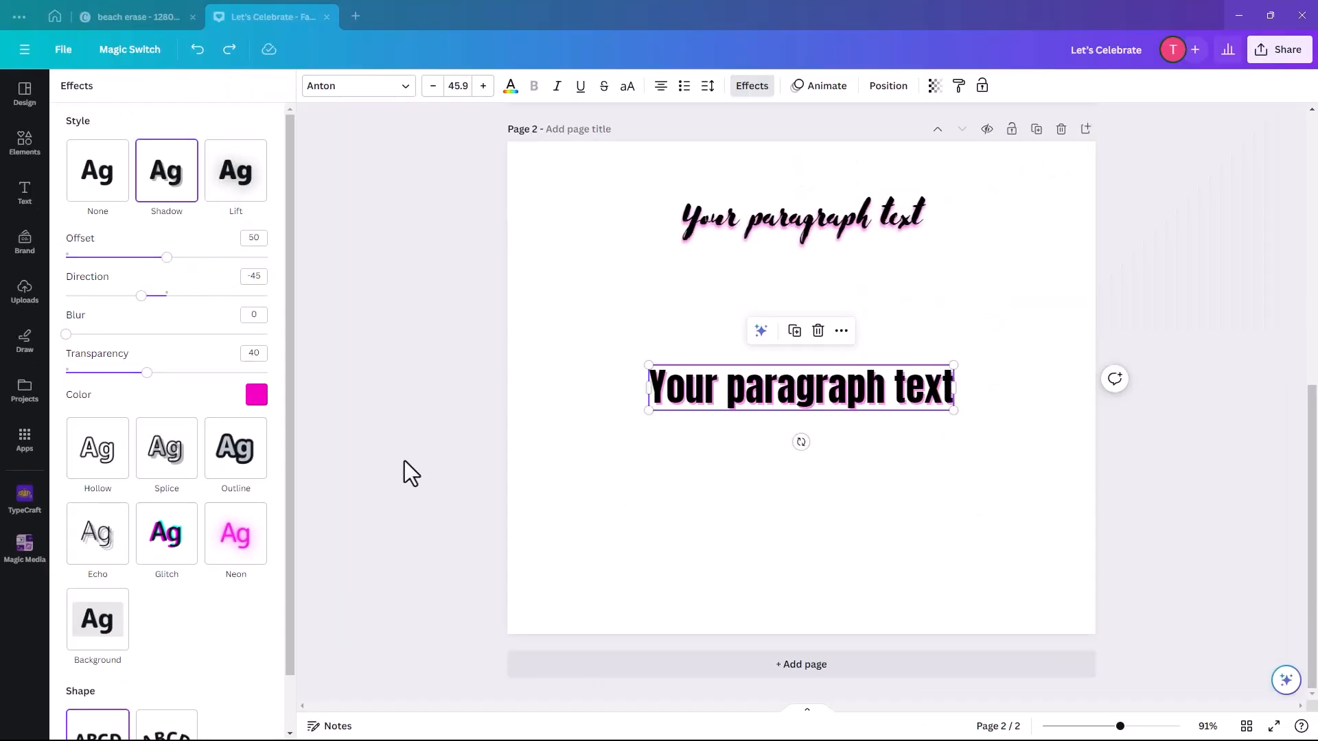
Apply the Echo effect to the lower text and colour the echo red
click(97, 542)
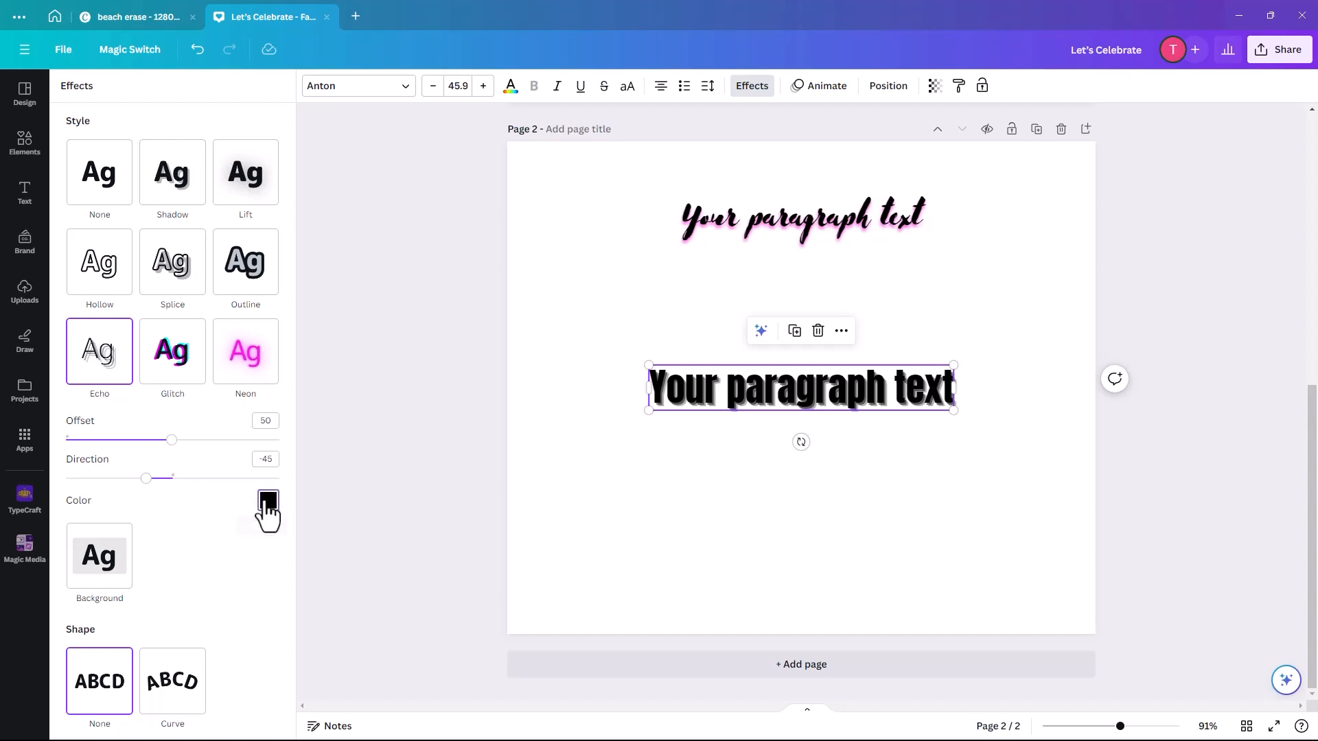
click(268, 502)
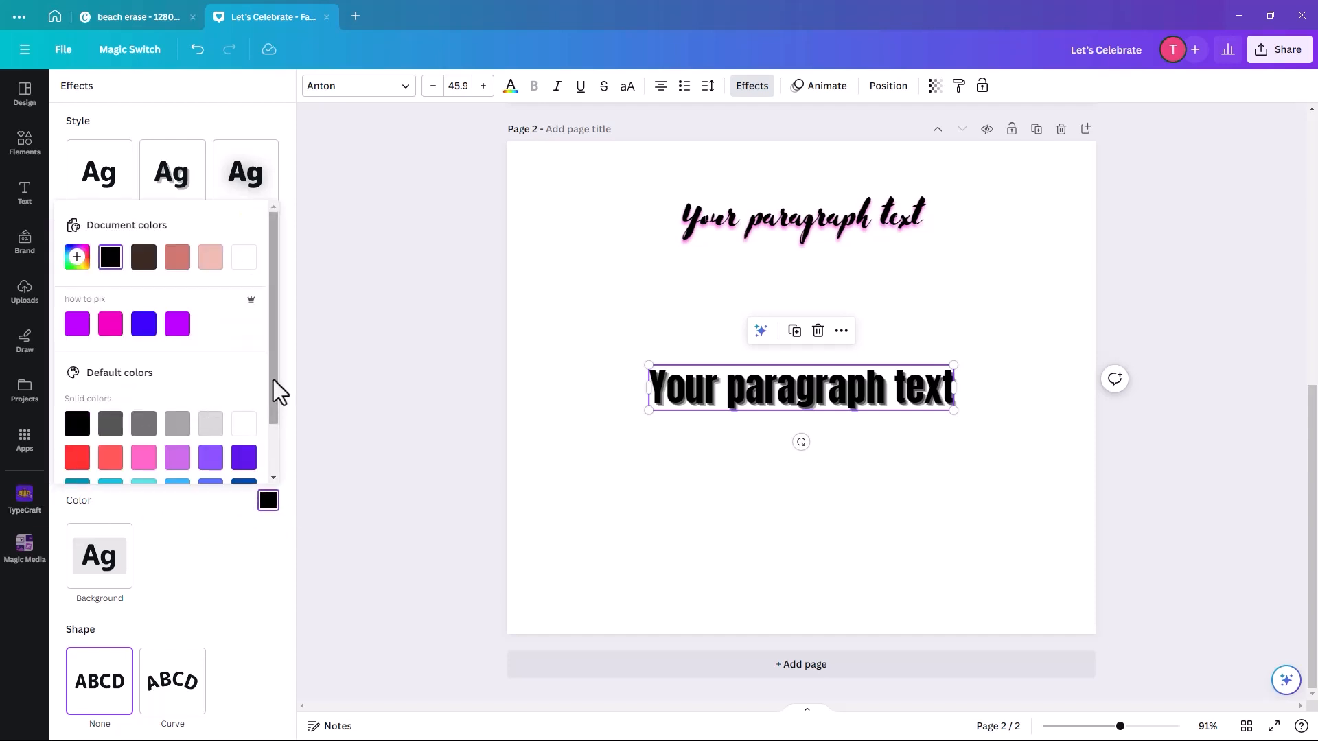
drag(274, 391, 274, 515)
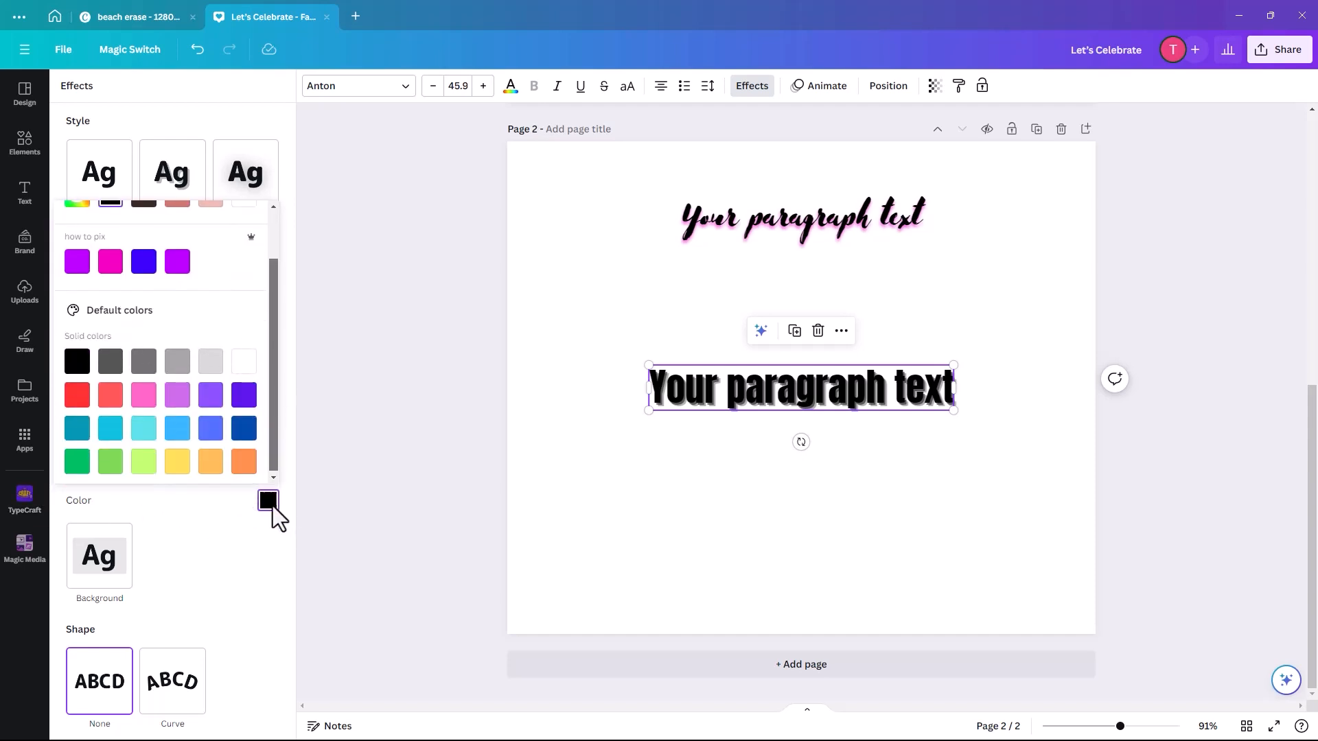
click(76, 394)
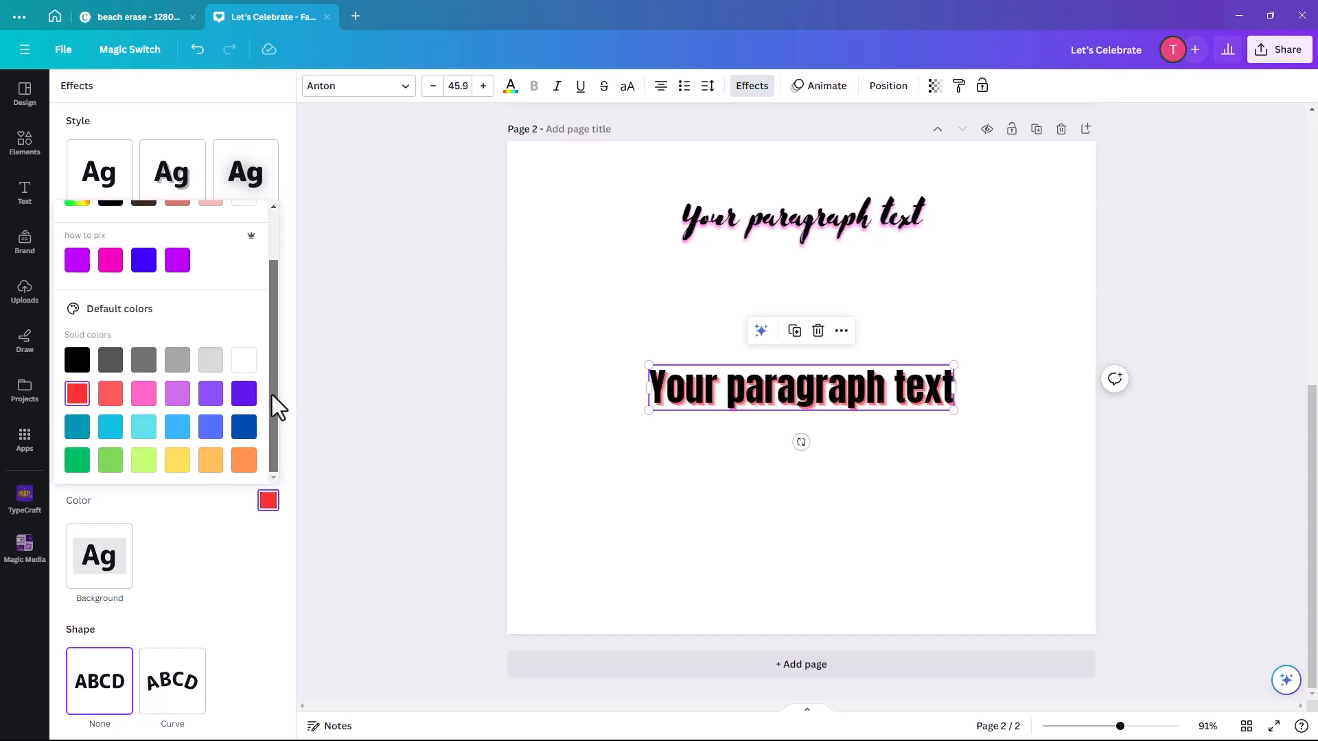
Try the Outline, Shadow and Neon effects in turn on the lower text
click(245, 262)
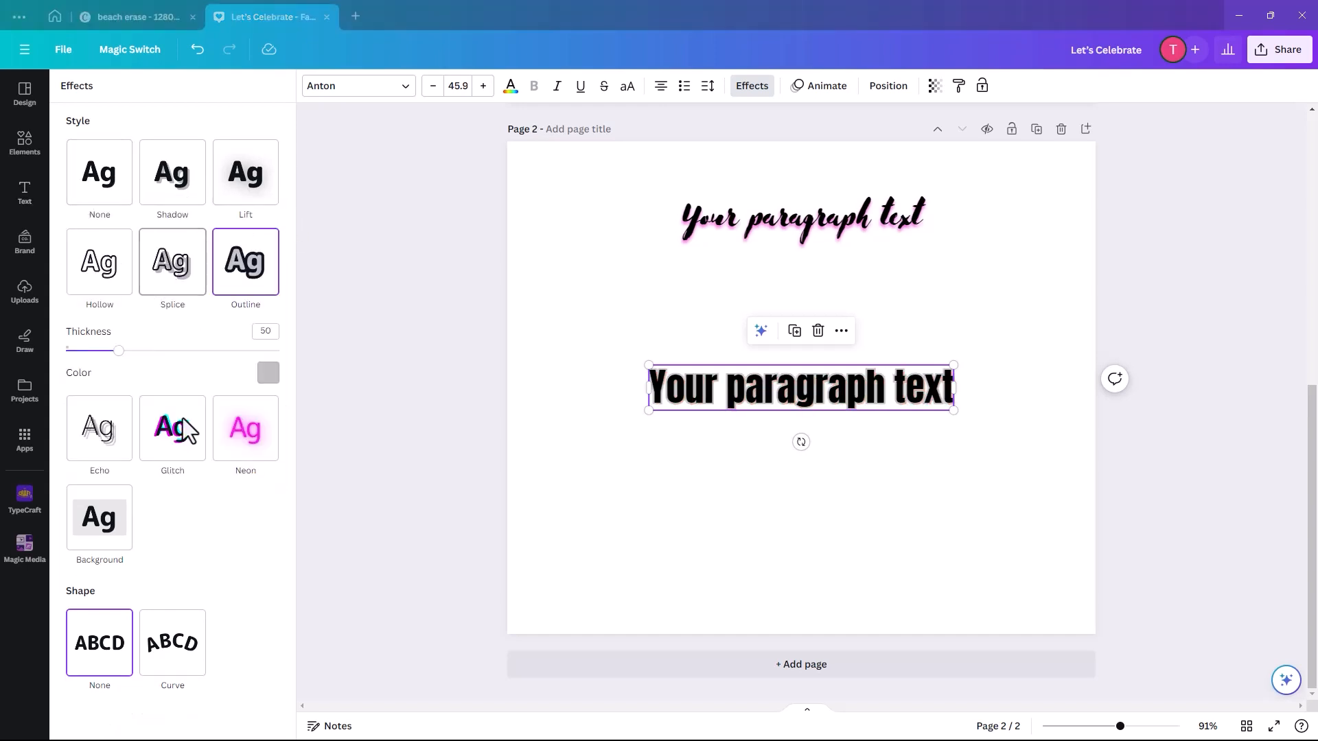
click(166, 187)
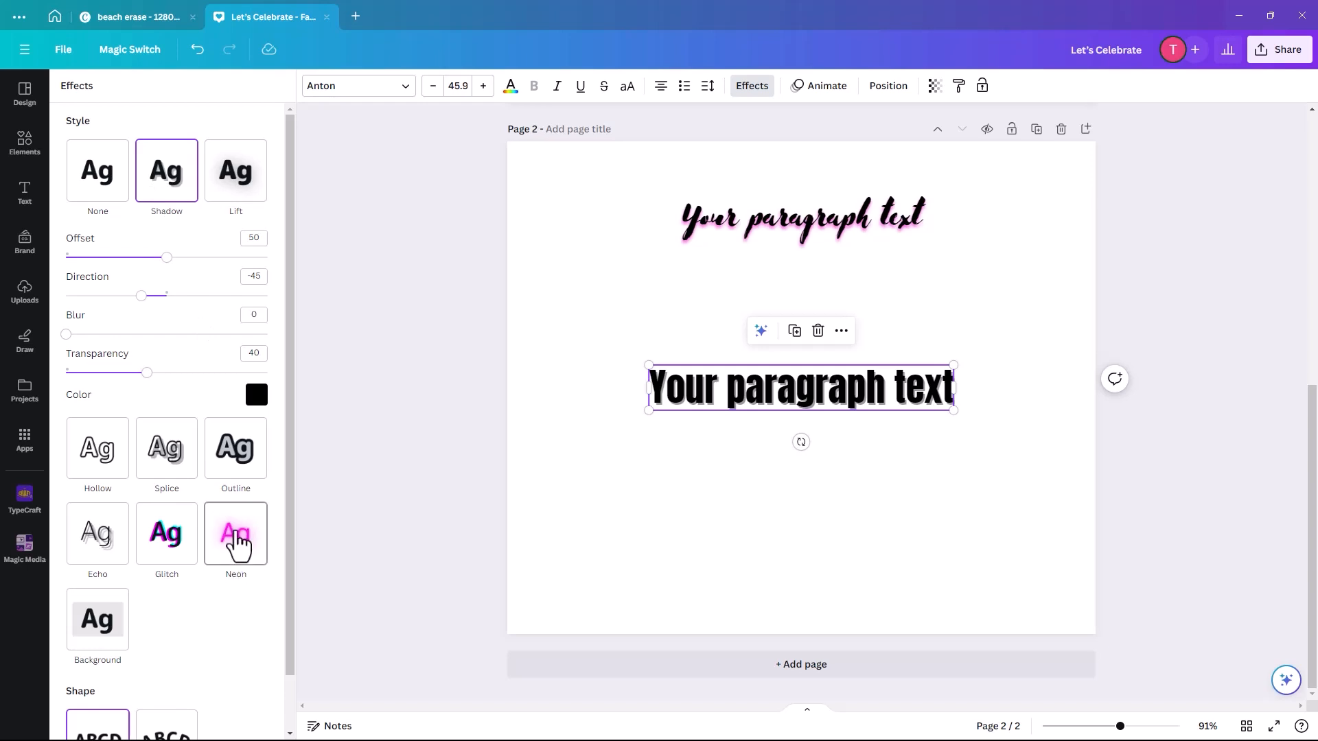
click(235, 542)
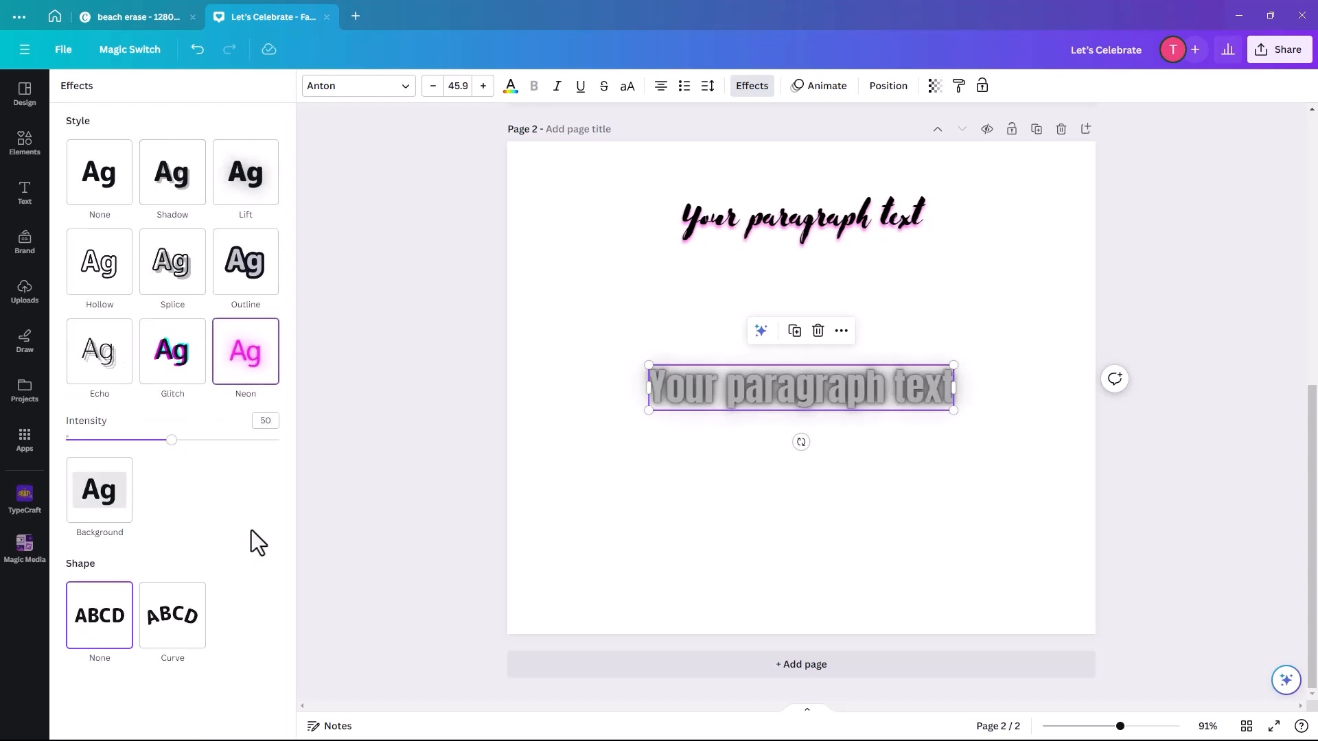
Try the Lift and Neon effects on the upper text, and finish with the Glitch effect
click(719, 237)
click(235, 184)
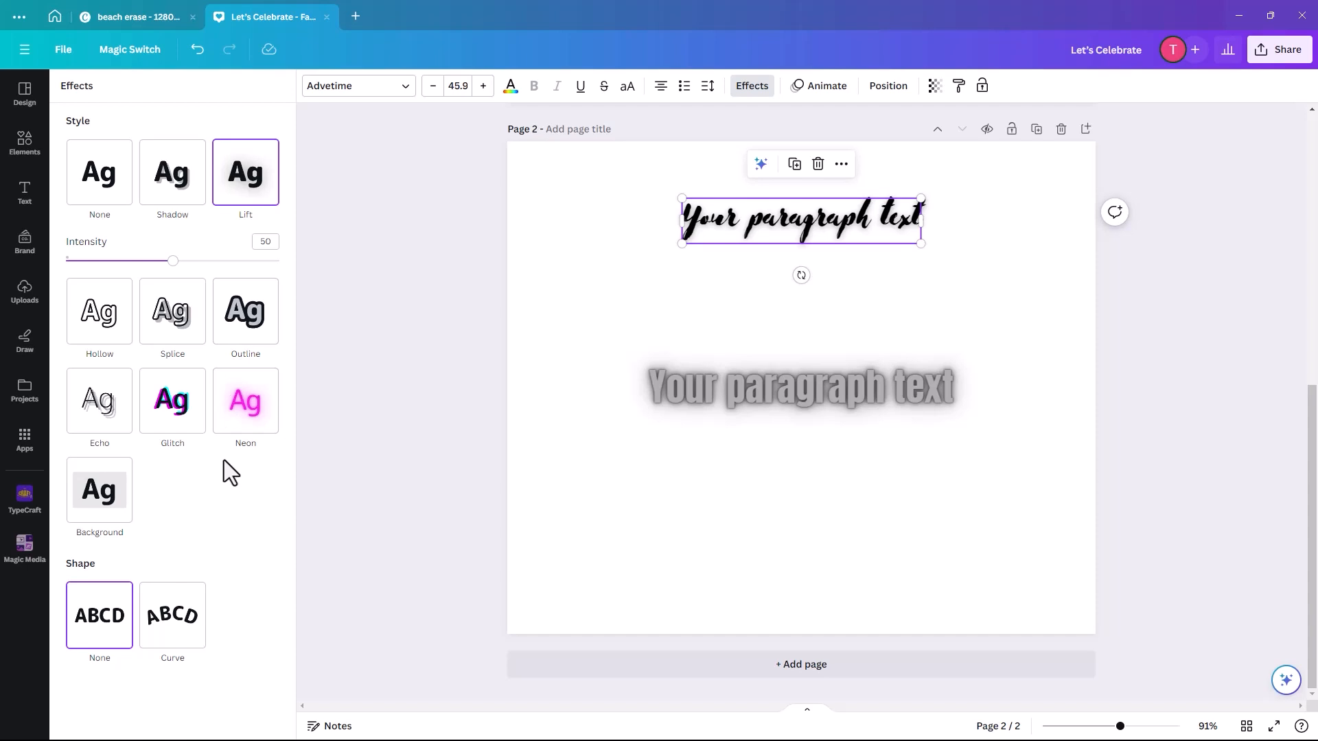
click(240, 416)
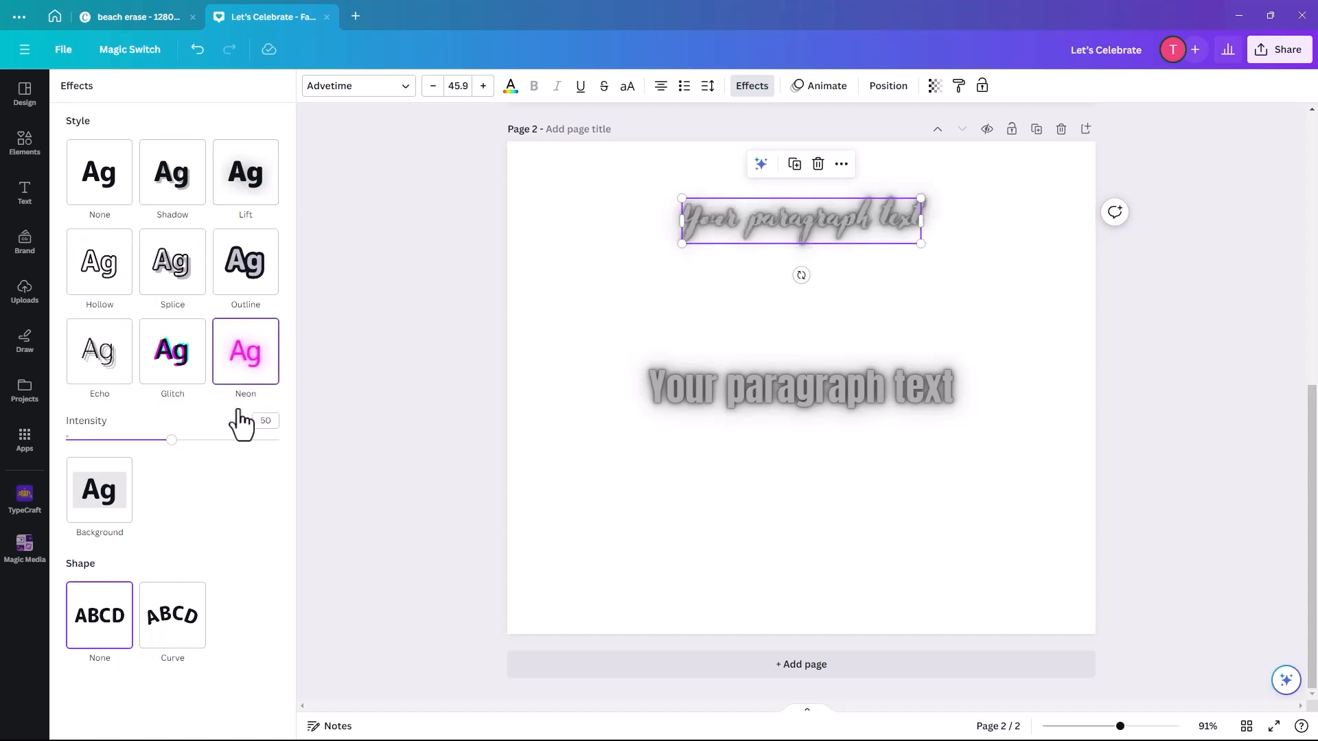
click(171, 362)
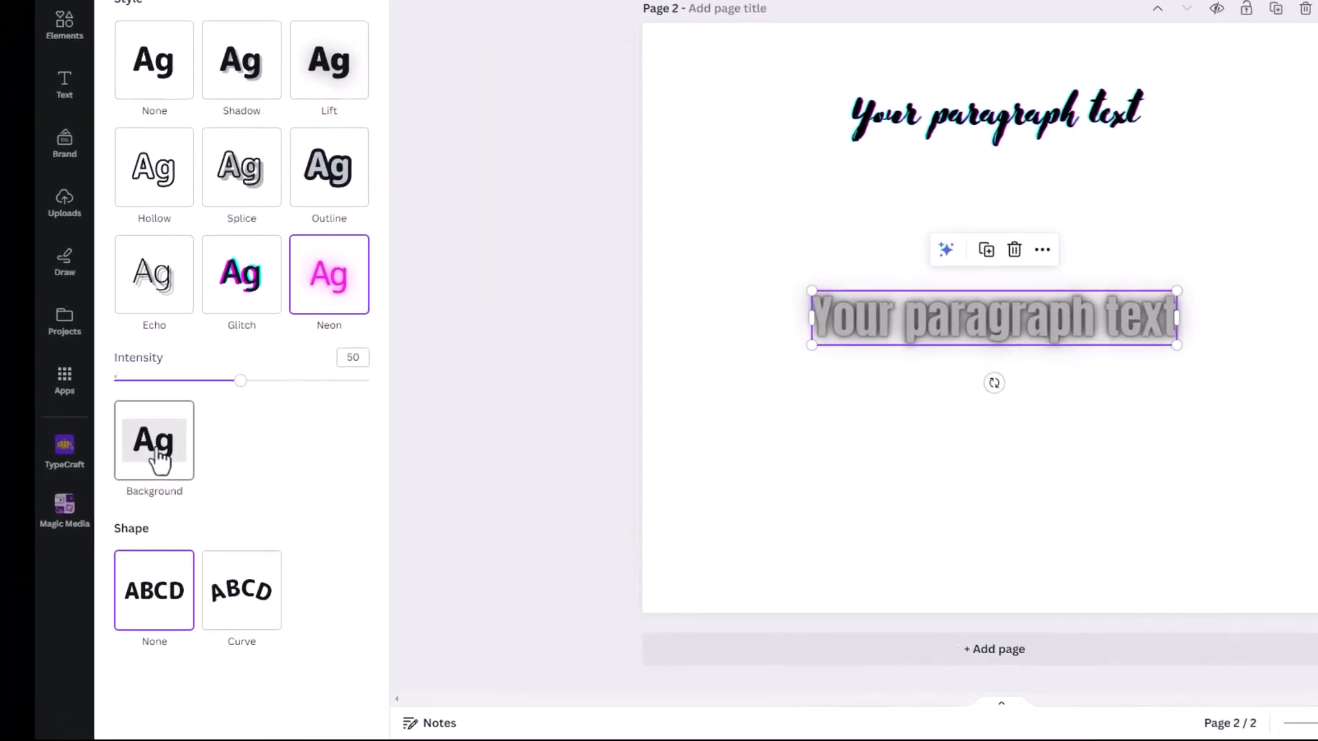
Give the lower text the Background effect with roundness 77 and spread 16, and colour the background magenta
click(159, 460)
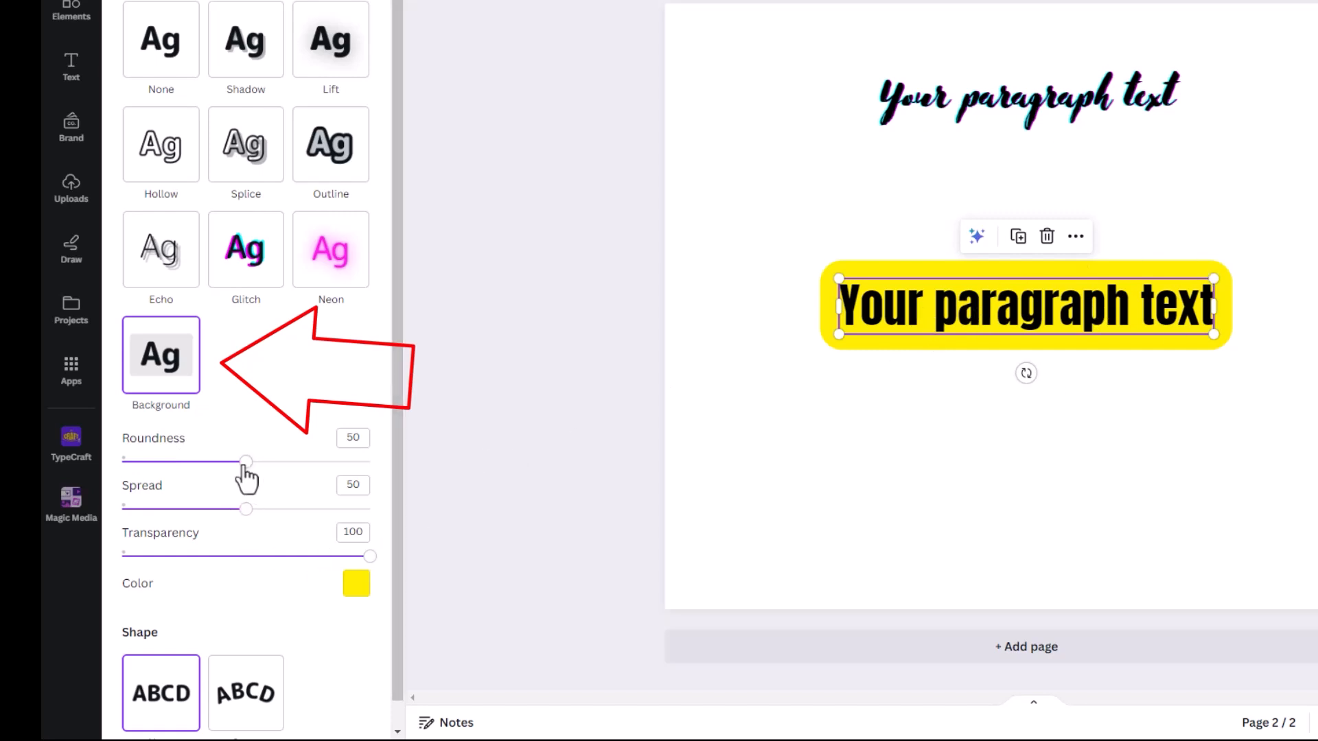
mouse_move(246, 461)
mouse_down()
mouse_move(79, 465)
mouse_move(313, 478)
mouse_up()
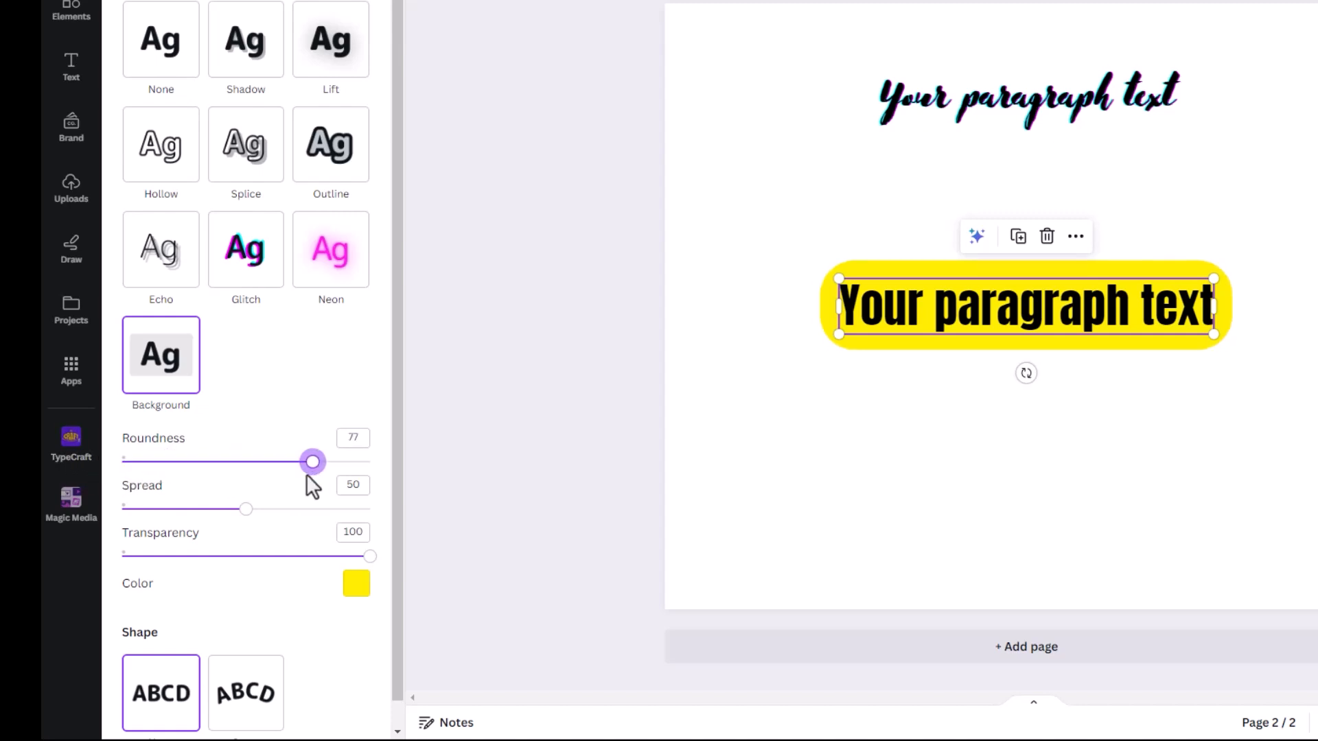
drag(246, 509, 162, 509)
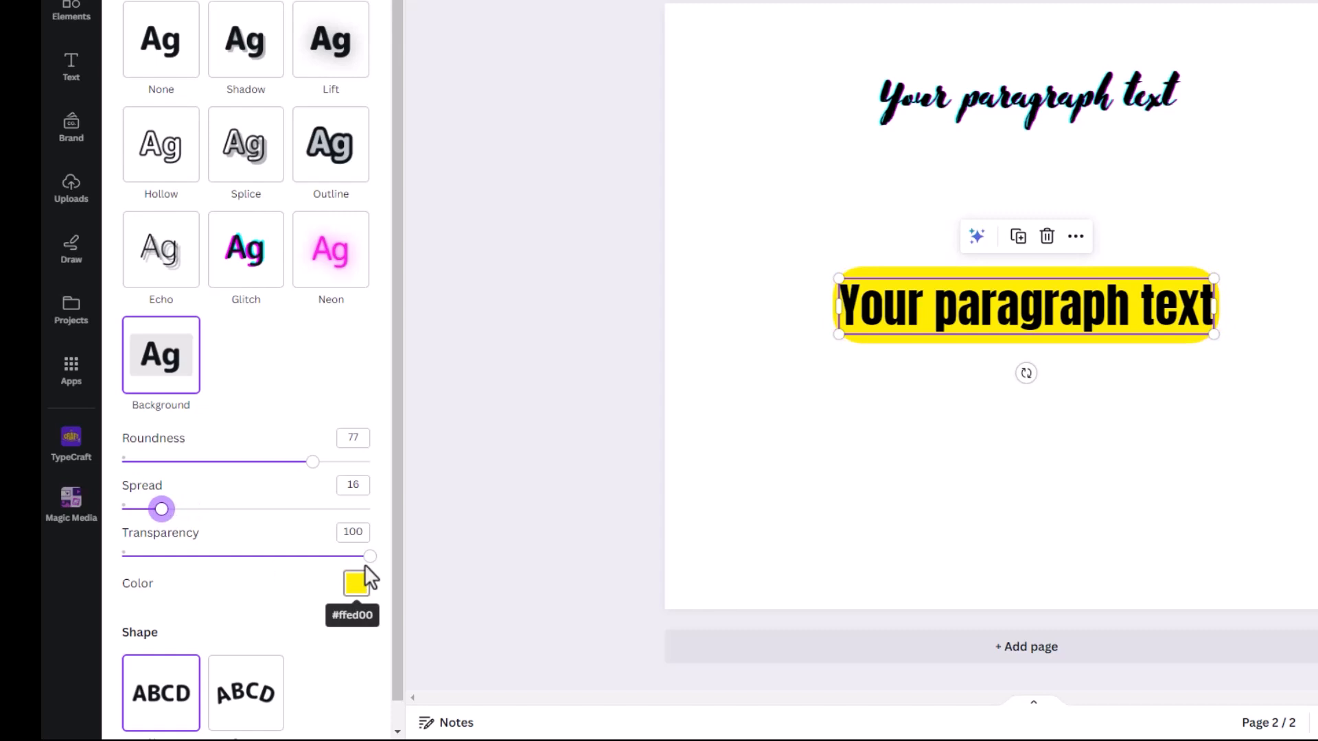
drag(370, 556, 414, 587)
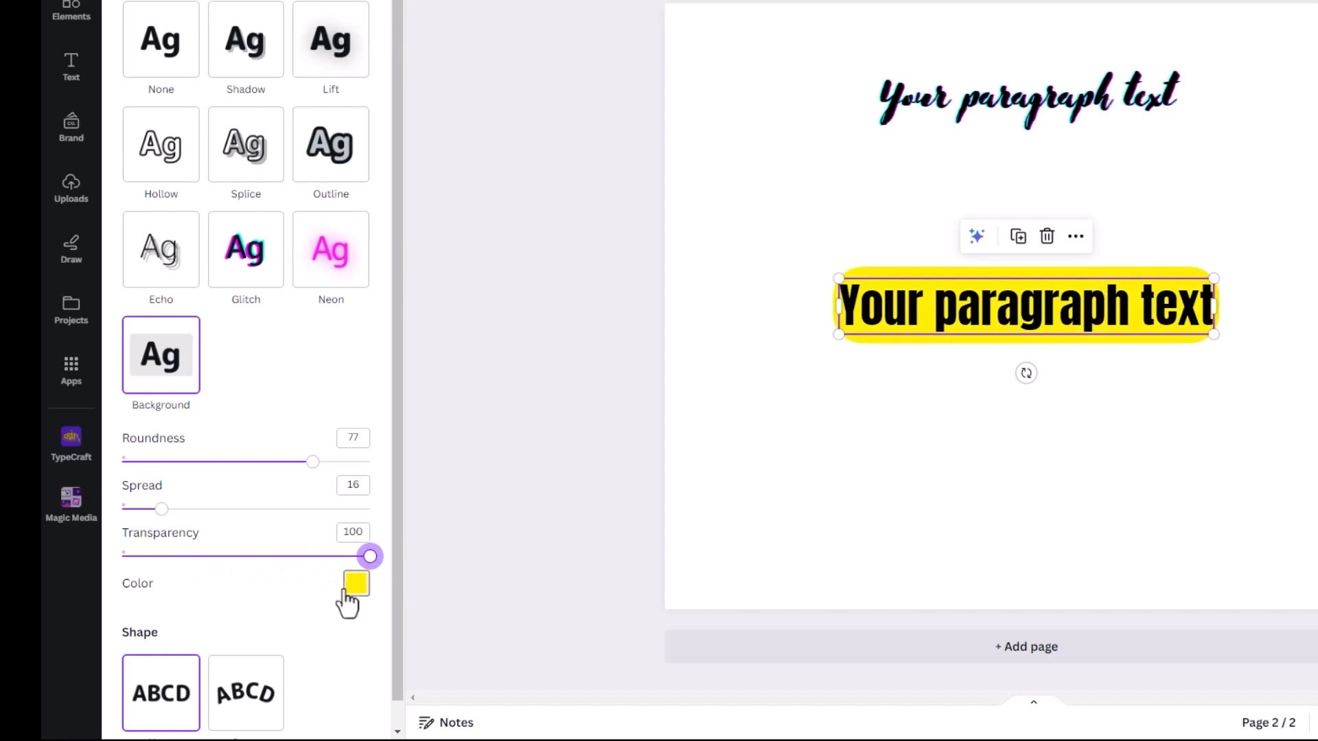
click(357, 589)
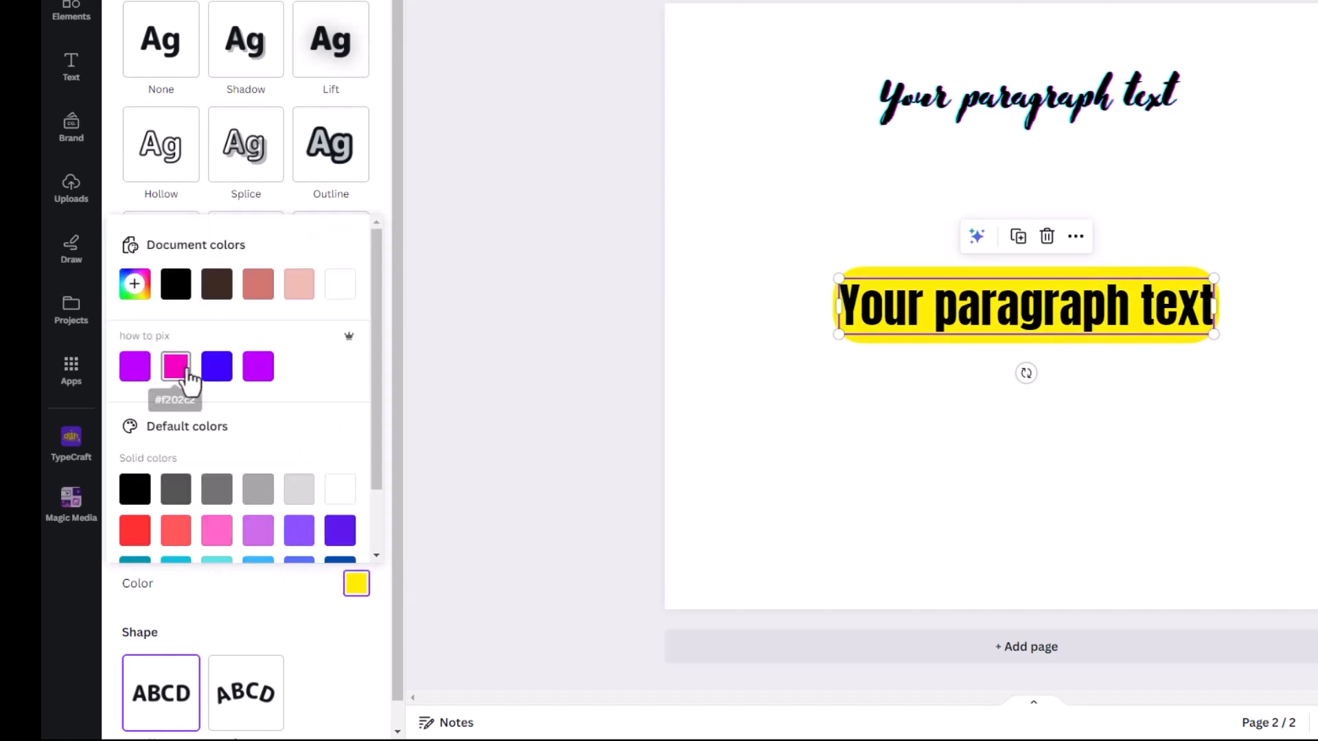
click(175, 367)
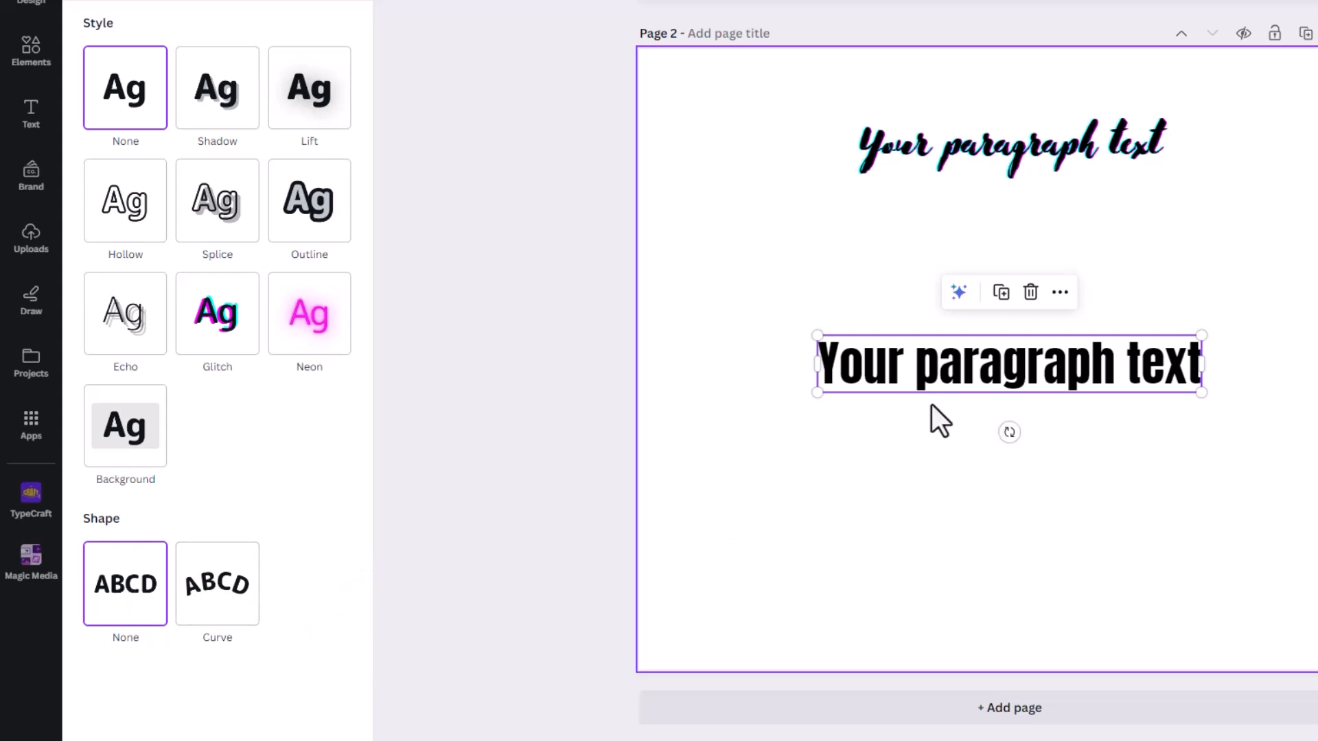
Apply the Curve shape to the lower text with a curve value of 77 and rotate the curved text clockwise
click(222, 596)
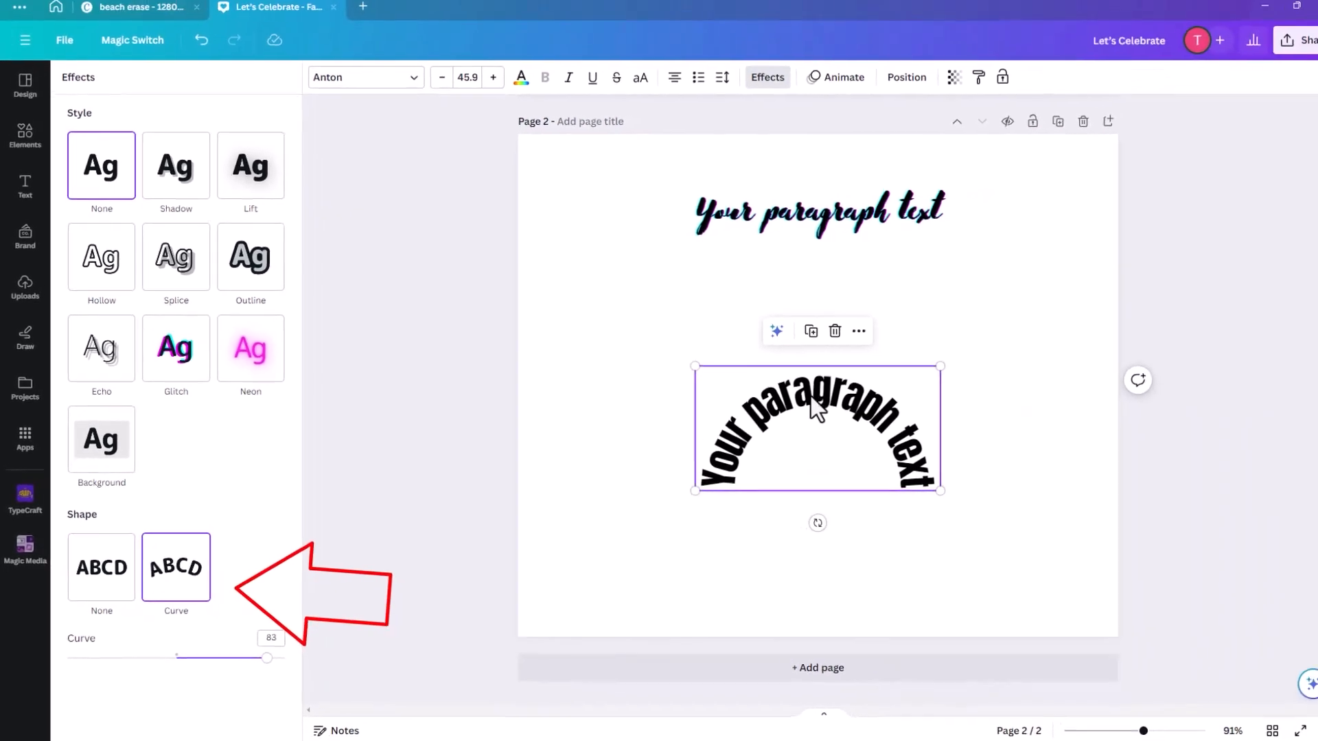
drag(973, 368, 840, 266)
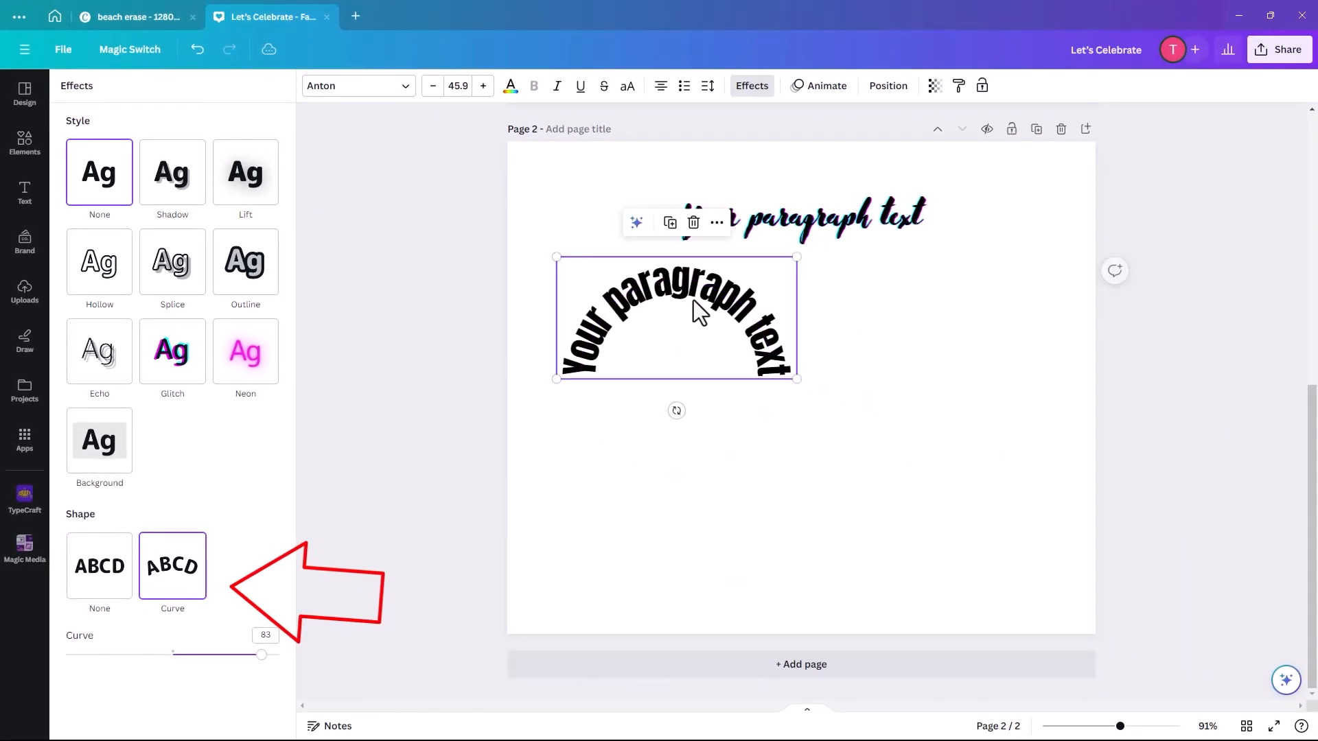
click(262, 655)
drag(262, 655, 177, 655)
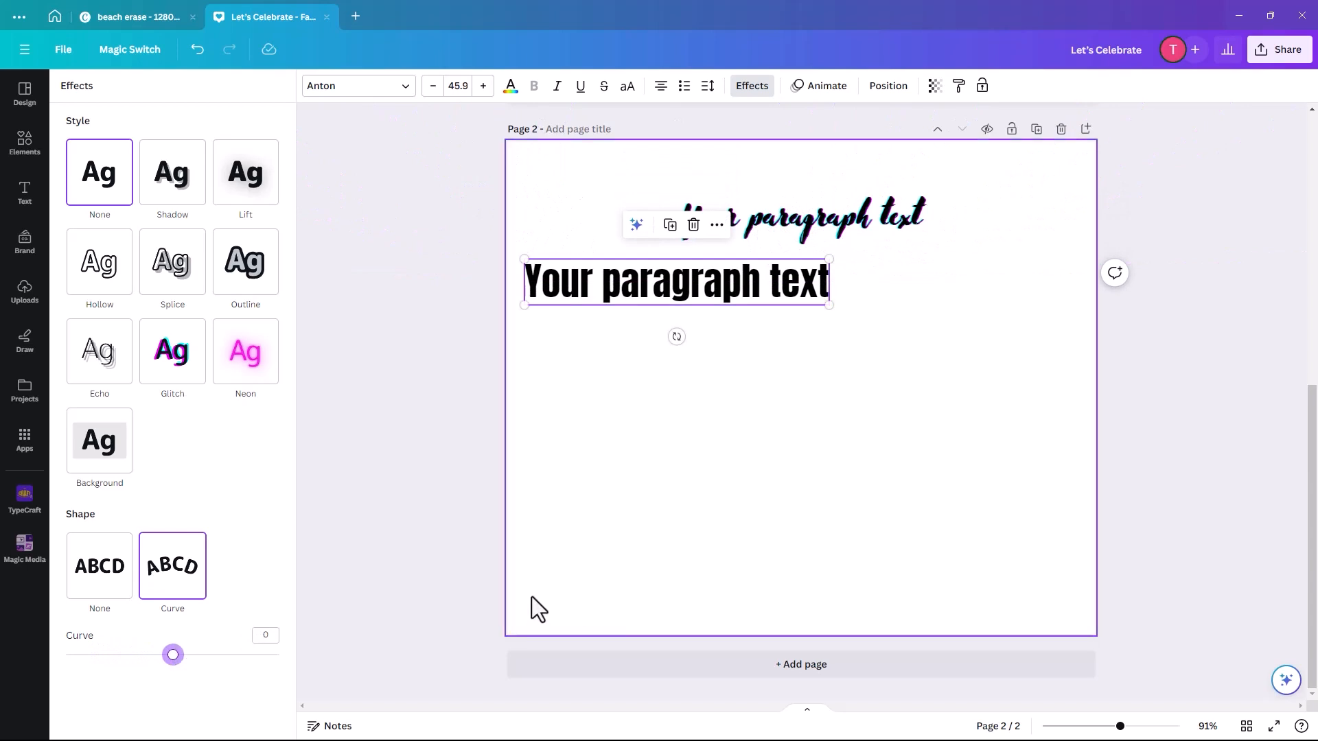
key(ctrl+z)
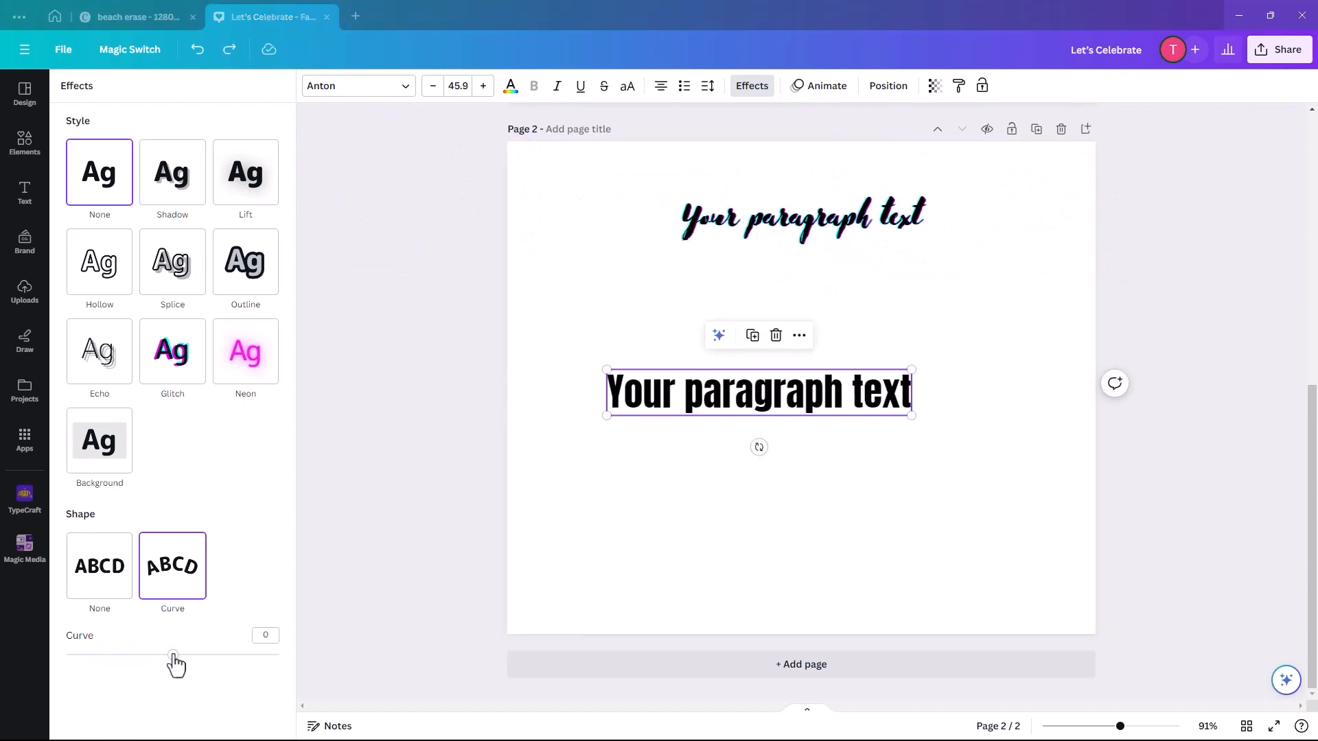
drag(173, 657, 255, 655)
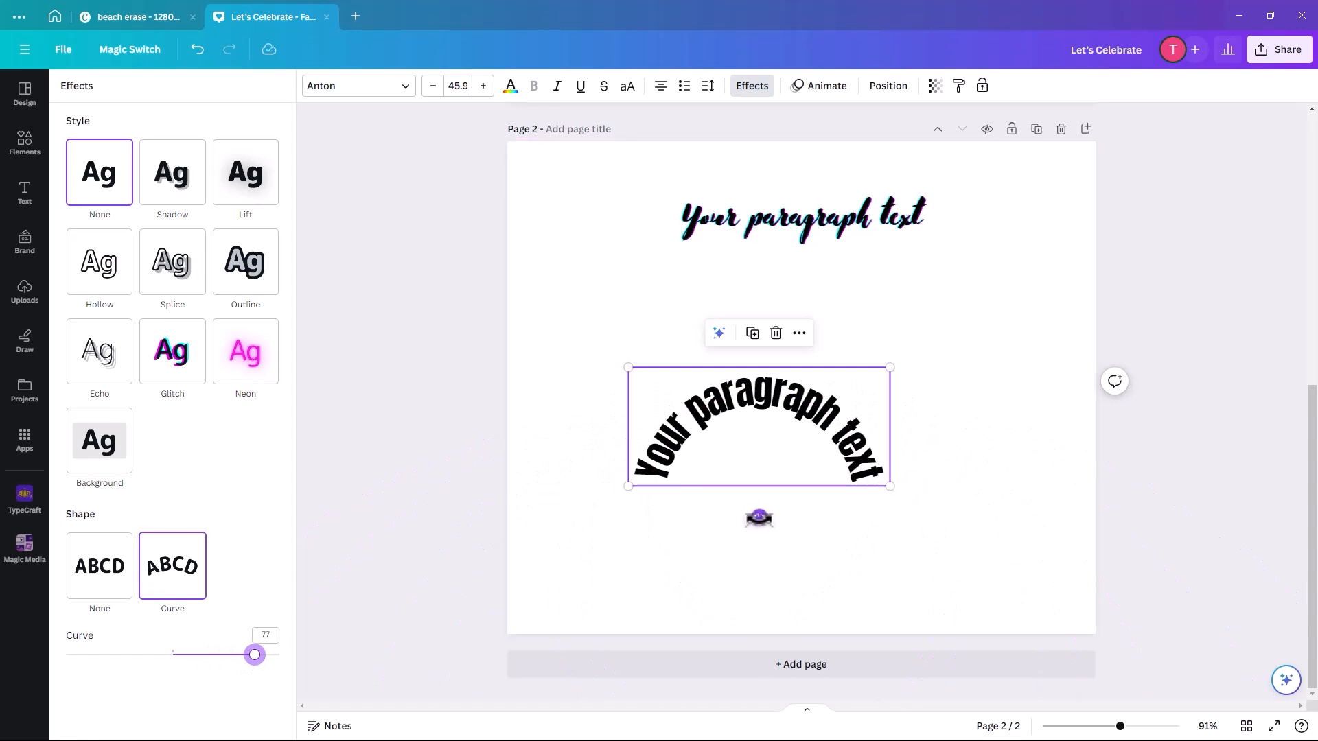
drag(755, 520, 704, 486)
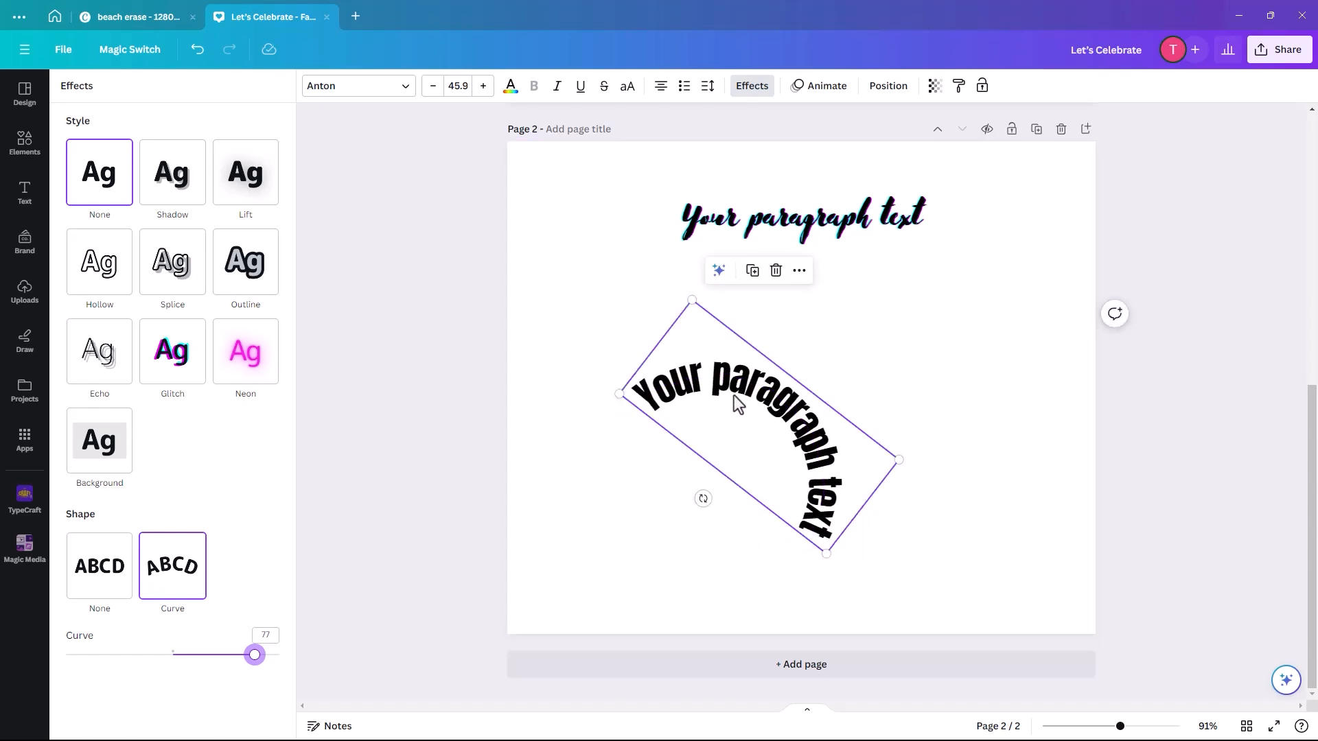
Replace the curved text's wording with "on sale today" and reposition the two texts on the page
double_click(747, 384)
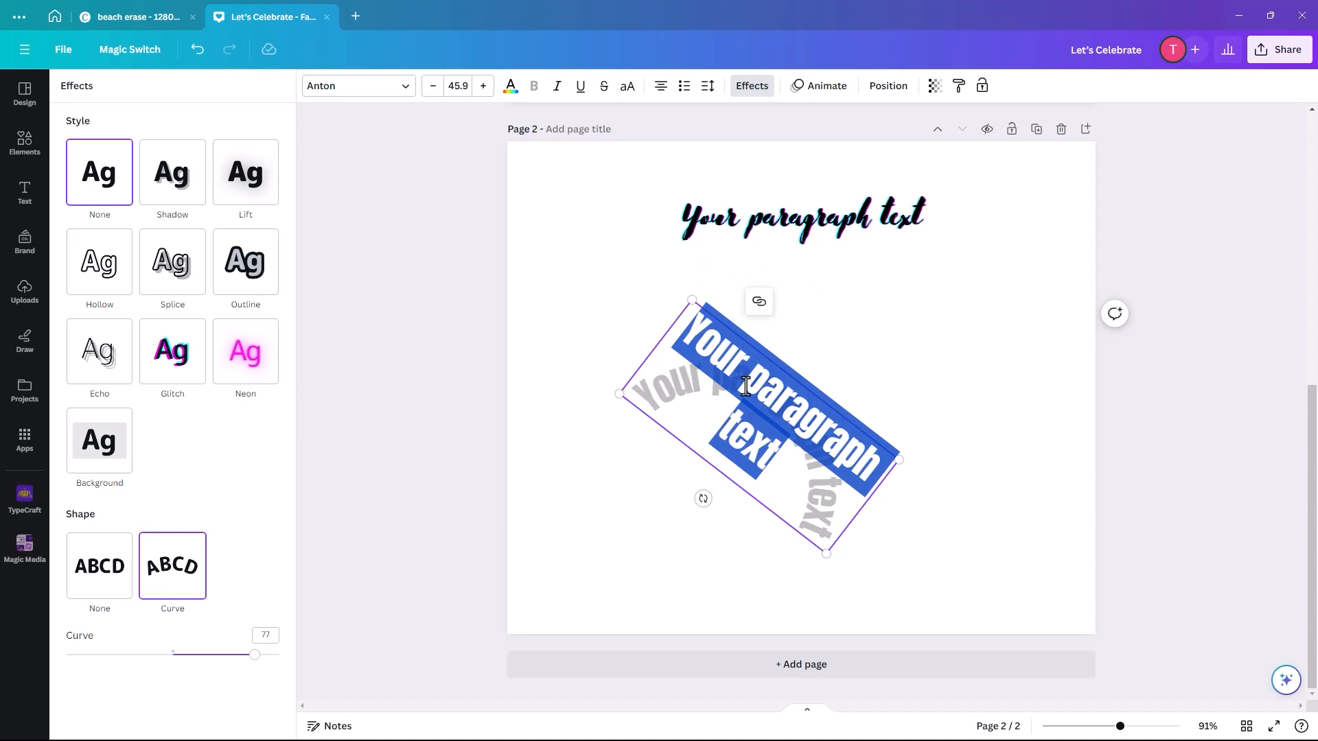
text(on sa)
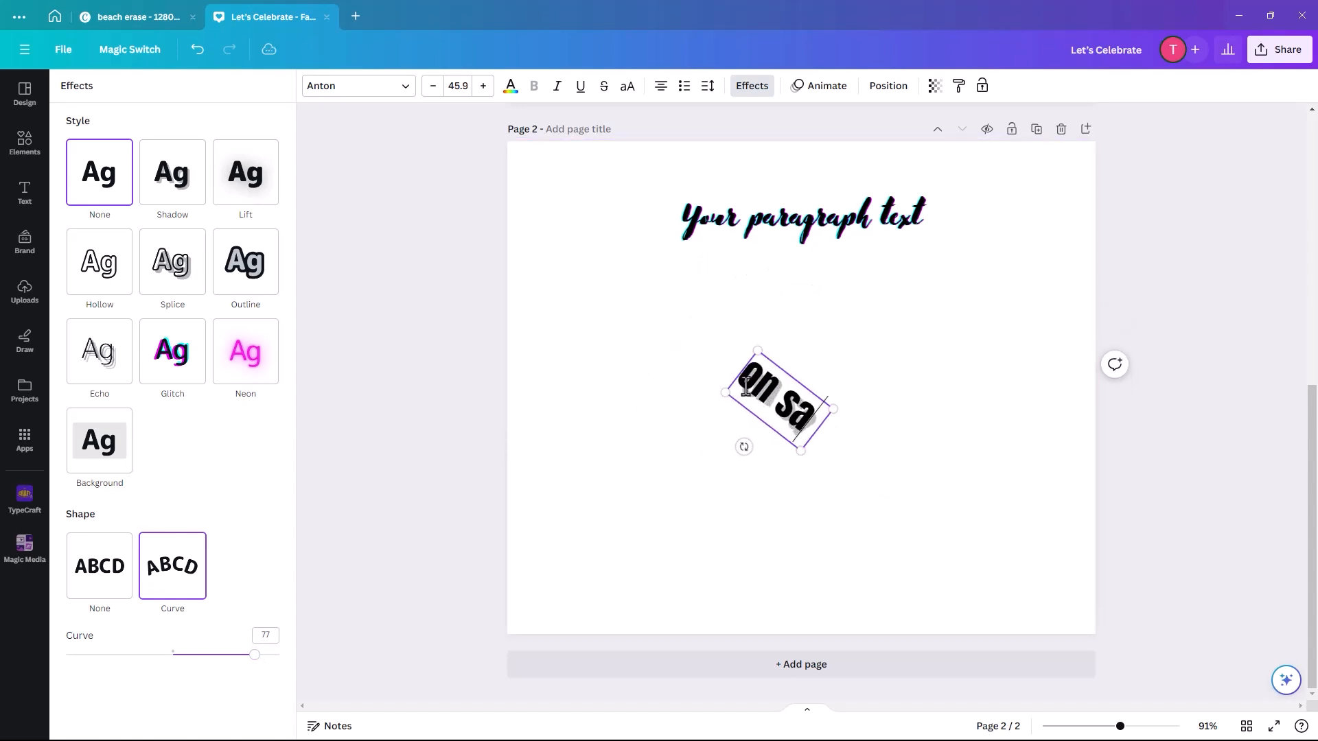
text(le today)
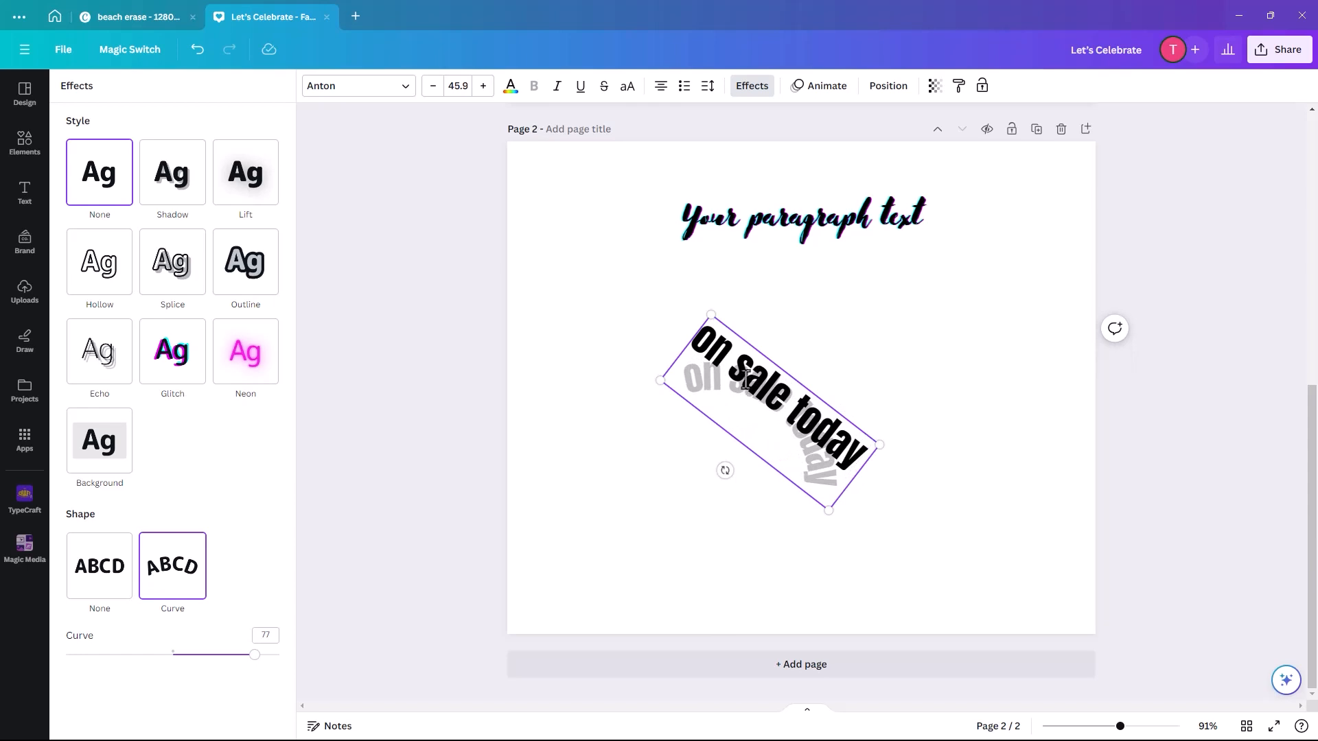
click(627, 499)
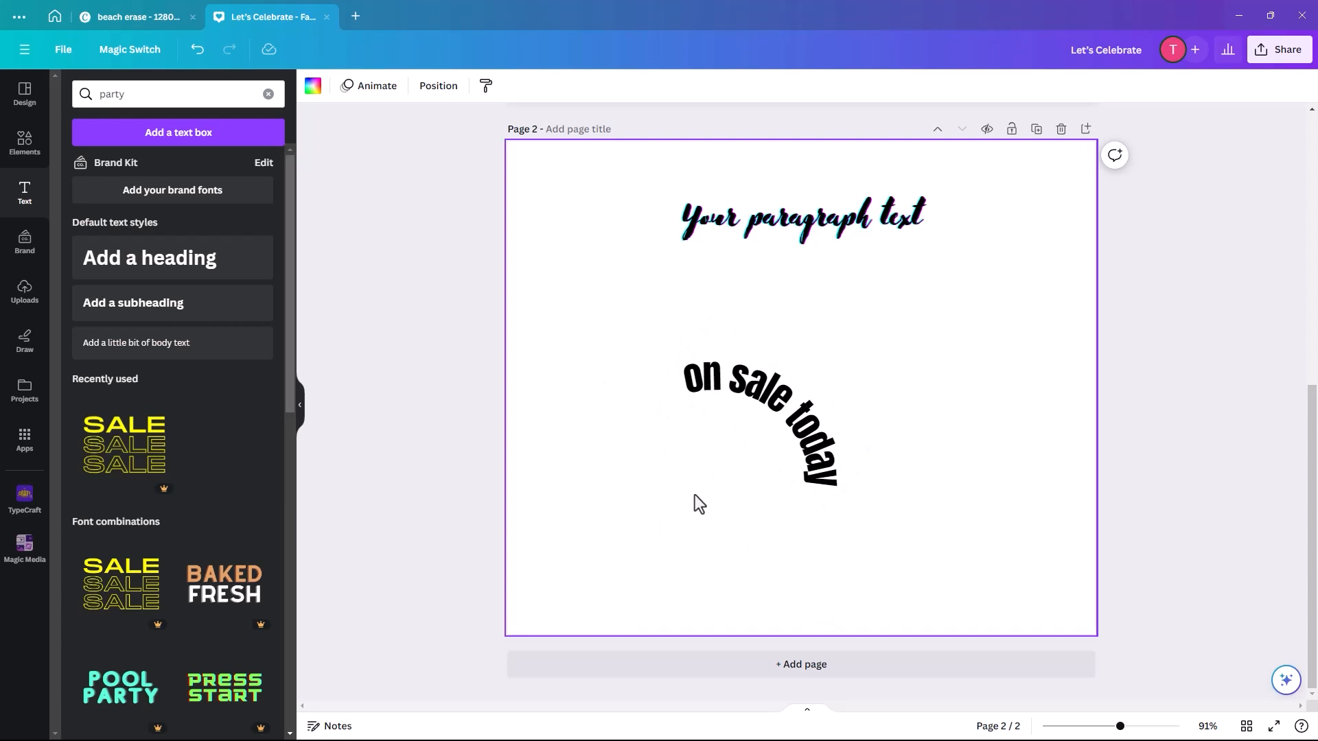
drag(776, 411, 646, 273)
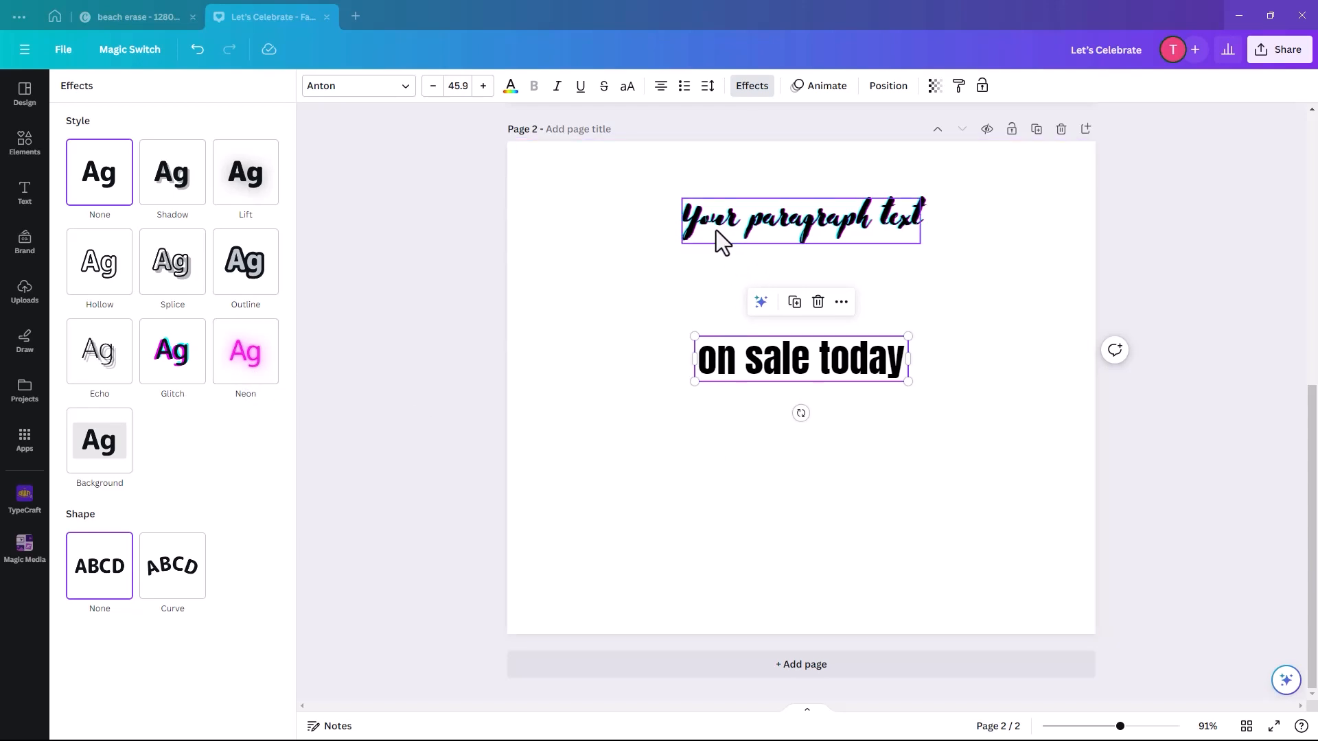
drag(714, 242, 747, 287)
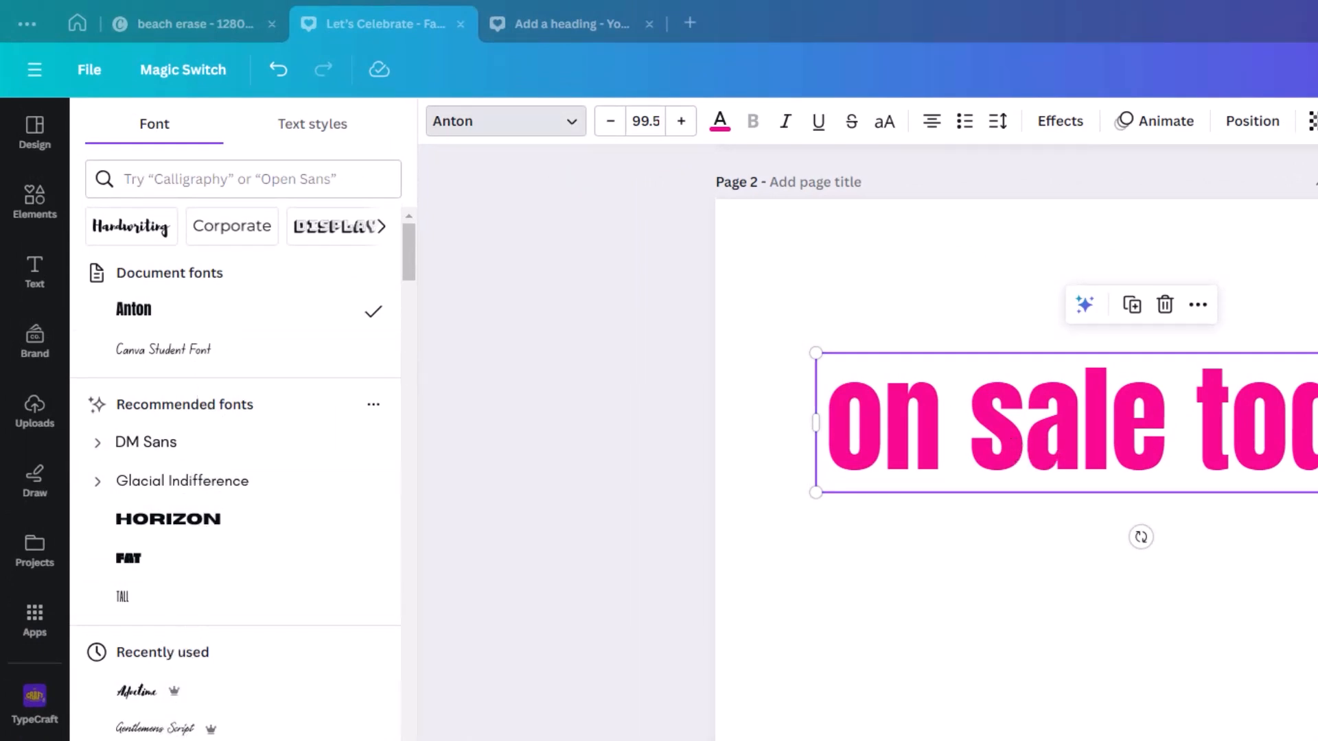
Browse the Handwriting, Corporate and Display font categories for the "on sale today" text
drag(408, 261, 396, 206)
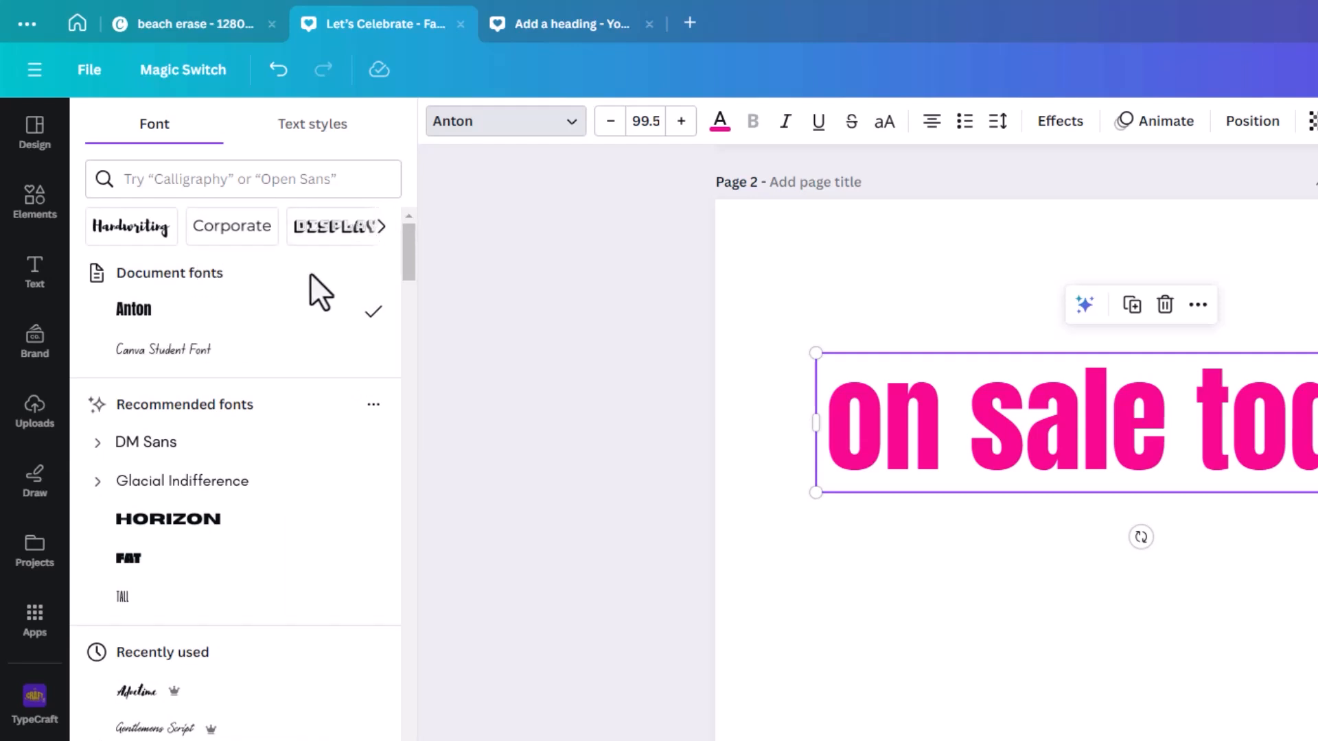
click(122, 240)
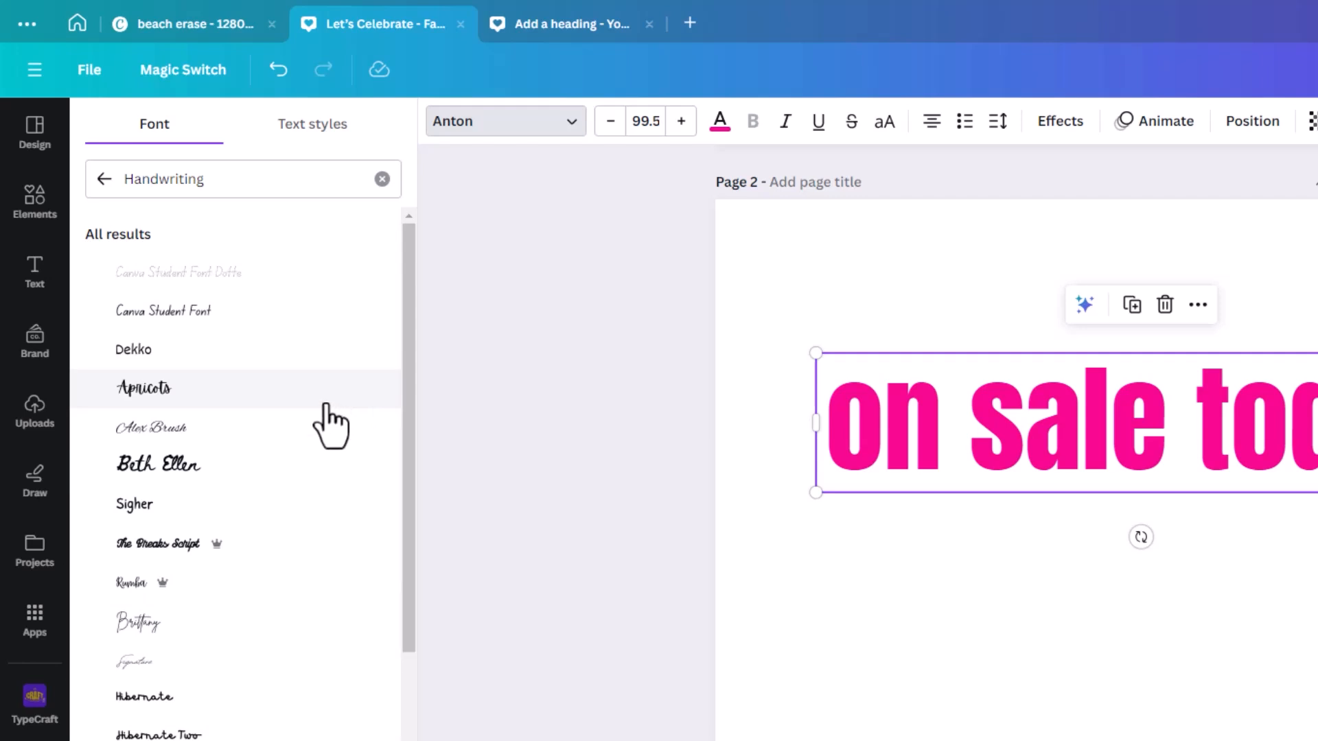
click(104, 178)
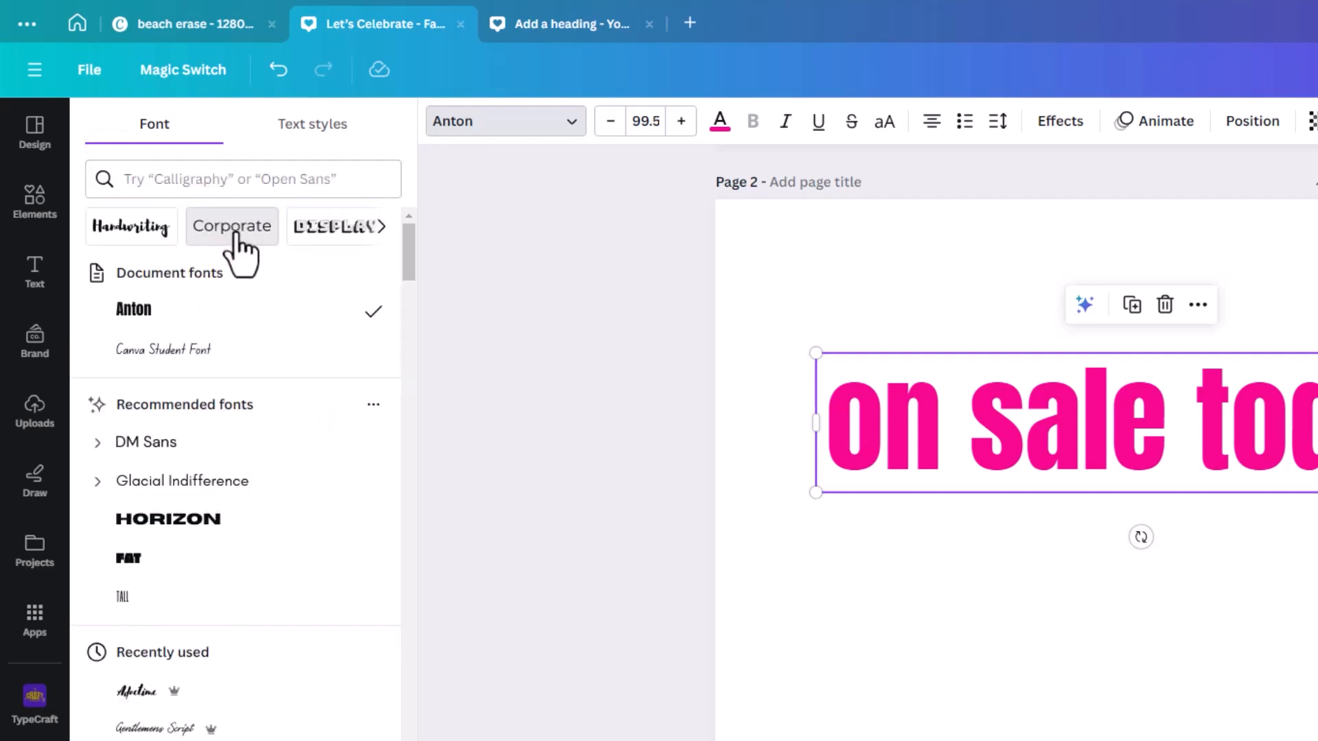
click(232, 226)
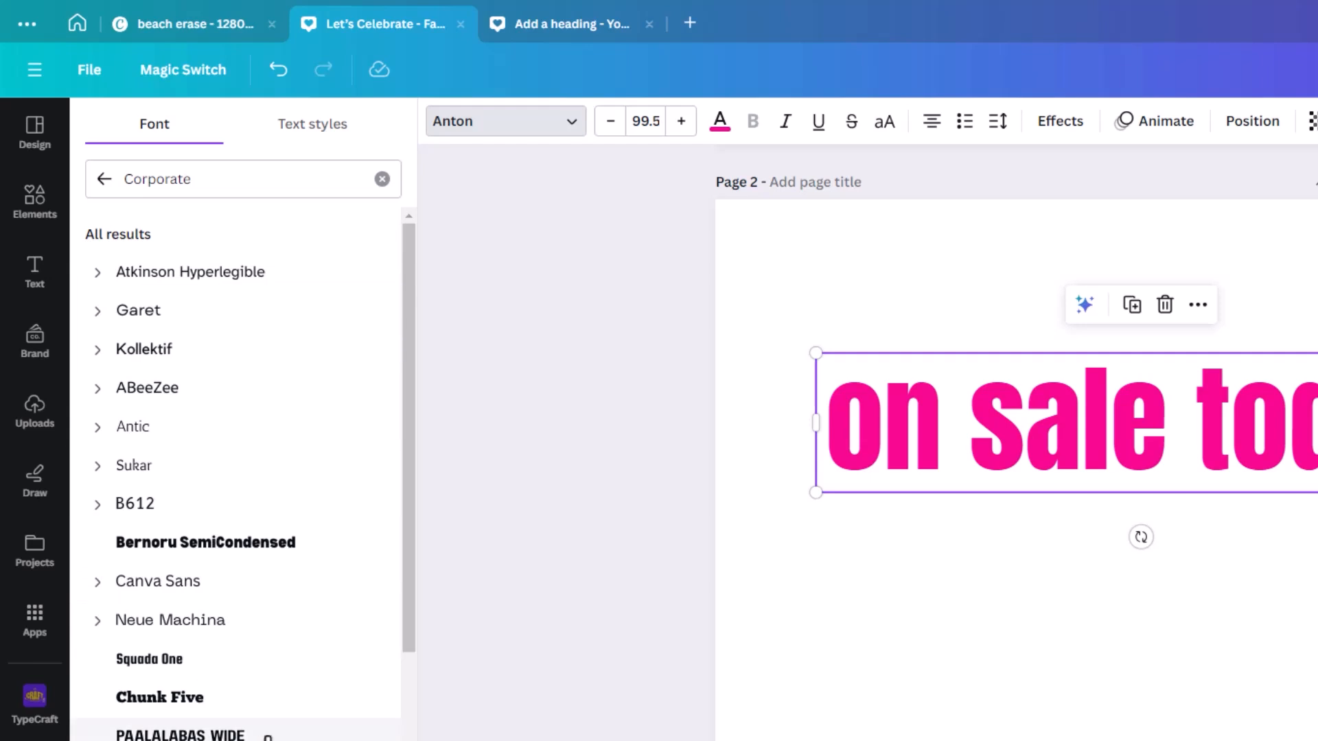
click(104, 180)
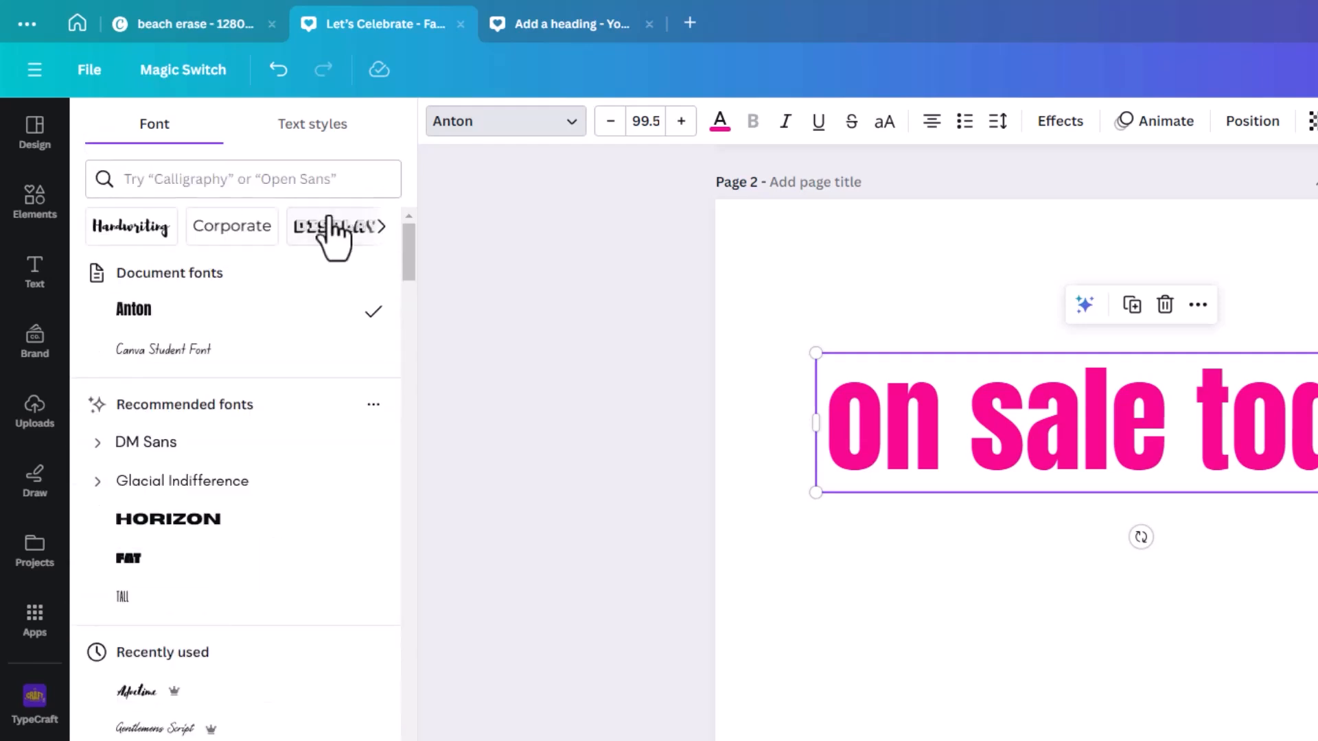
click(328, 230)
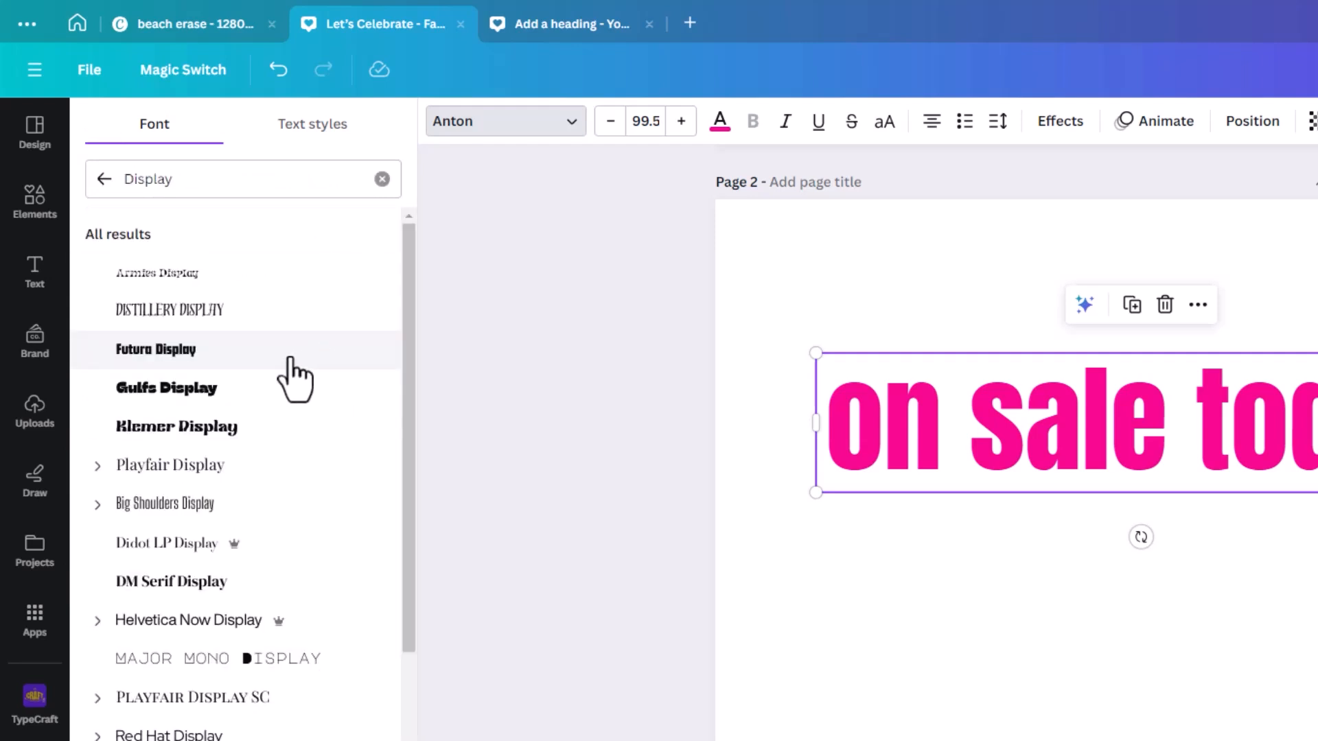
click(103, 180)
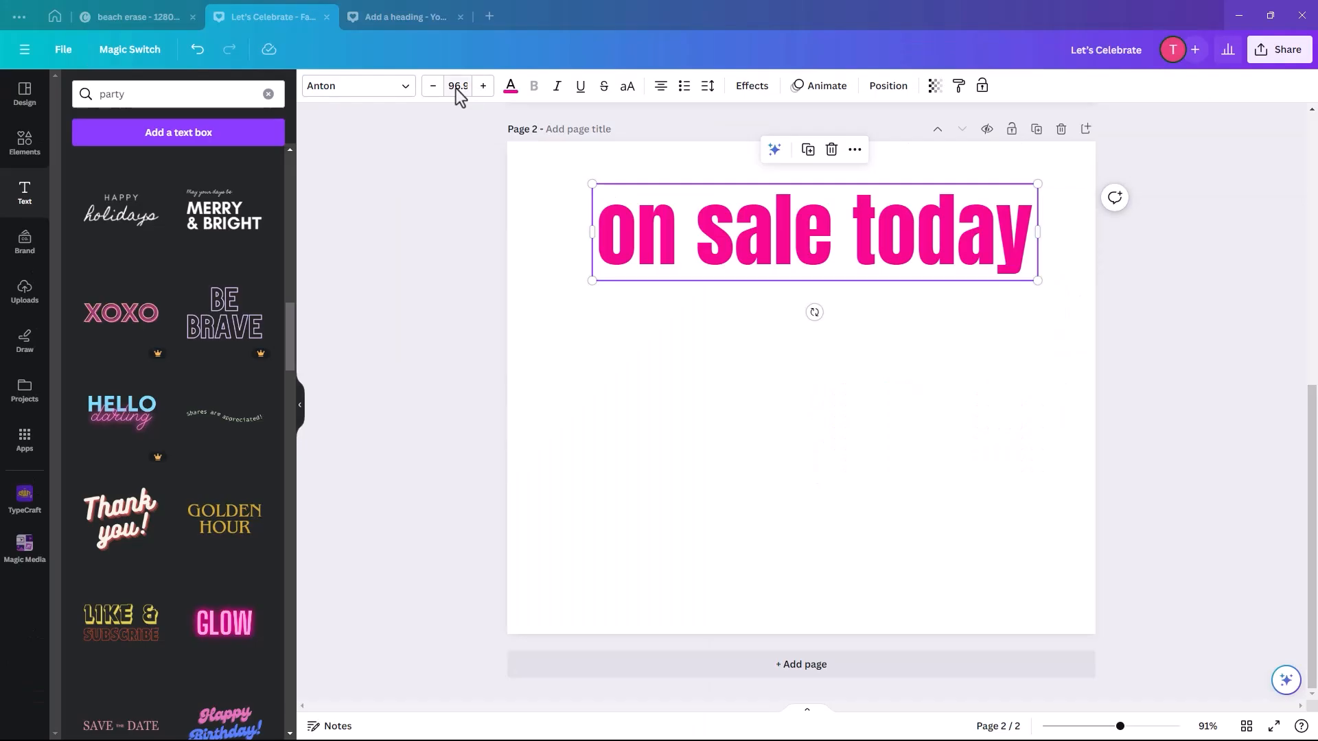
Step the font size of "on sale today" up and back down, and scale the text box up to size 117
click(457, 86)
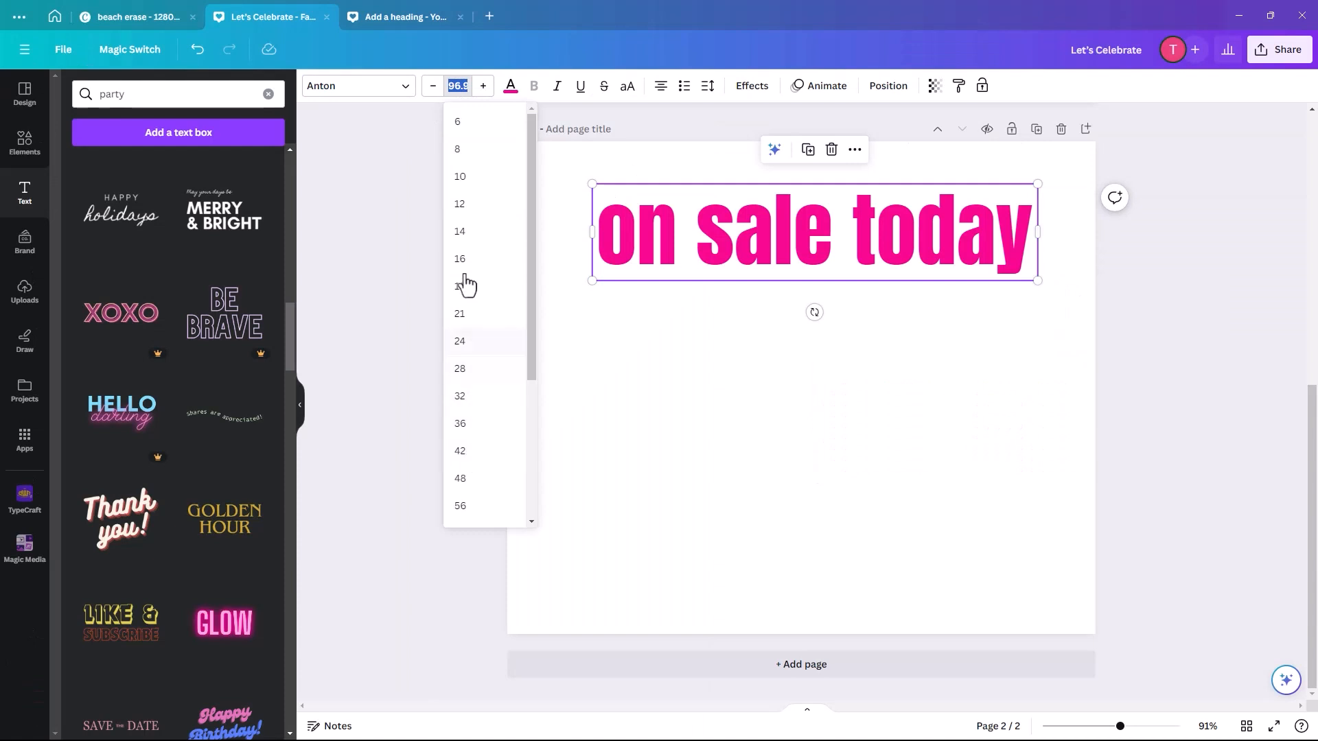
click(484, 89)
click(483, 90)
click(484, 89)
click(426, 92)
click(426, 91)
click(427, 92)
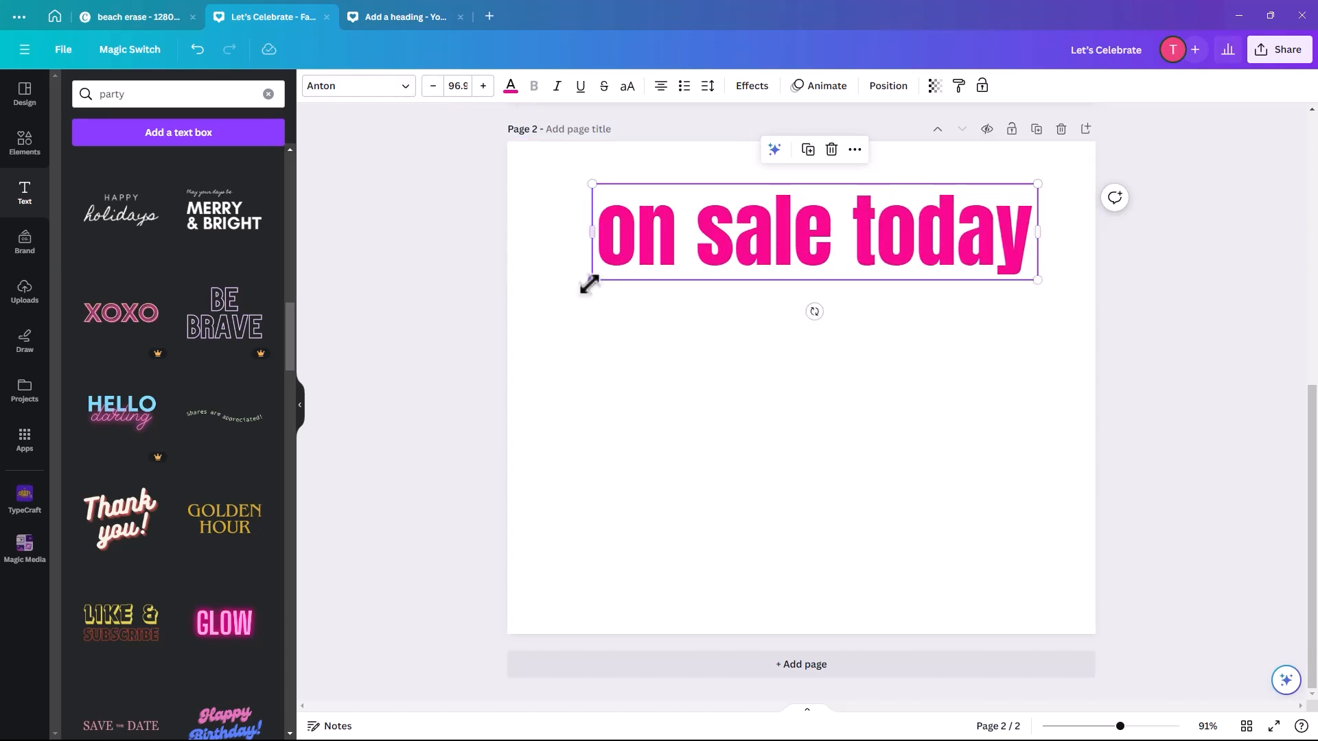
drag(589, 279, 538, 302)
drag(1037, 294, 1074, 303)
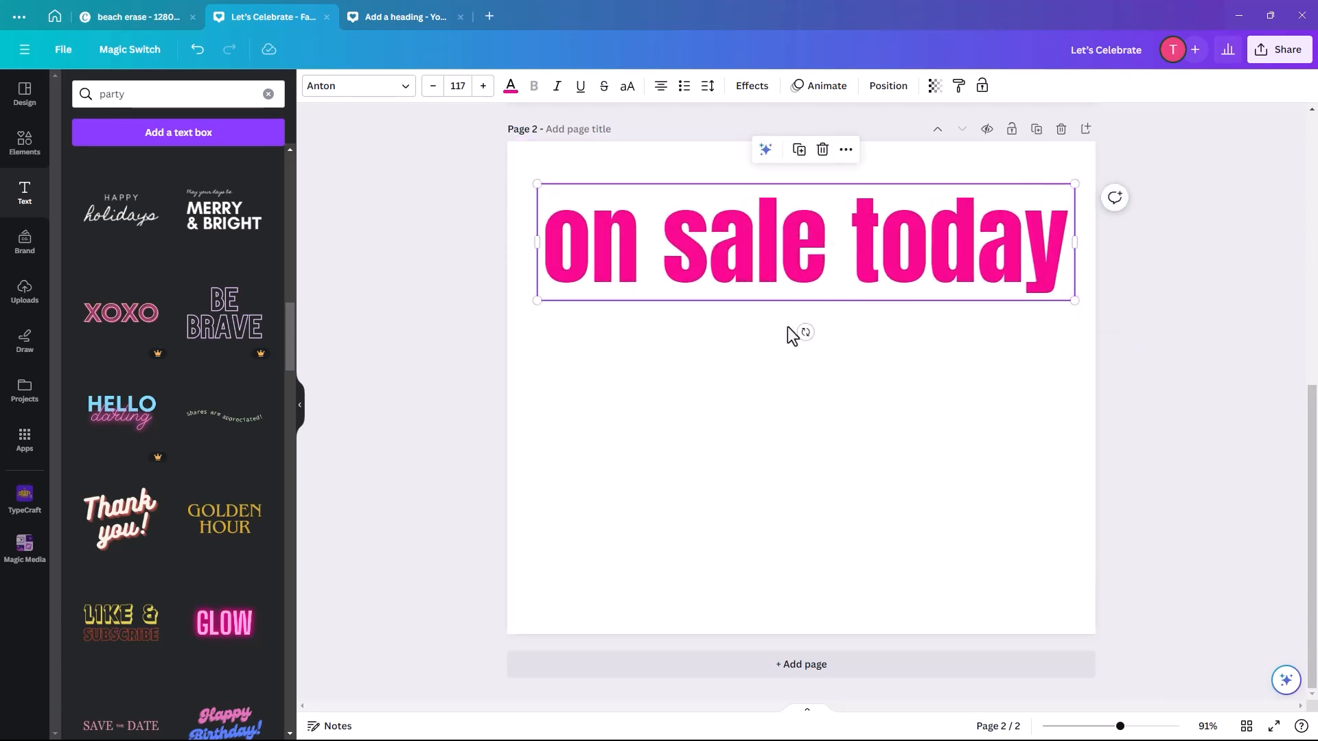
Recolour the "on sale today" text with a custom orange-red, trying two other pink shades first
click(511, 88)
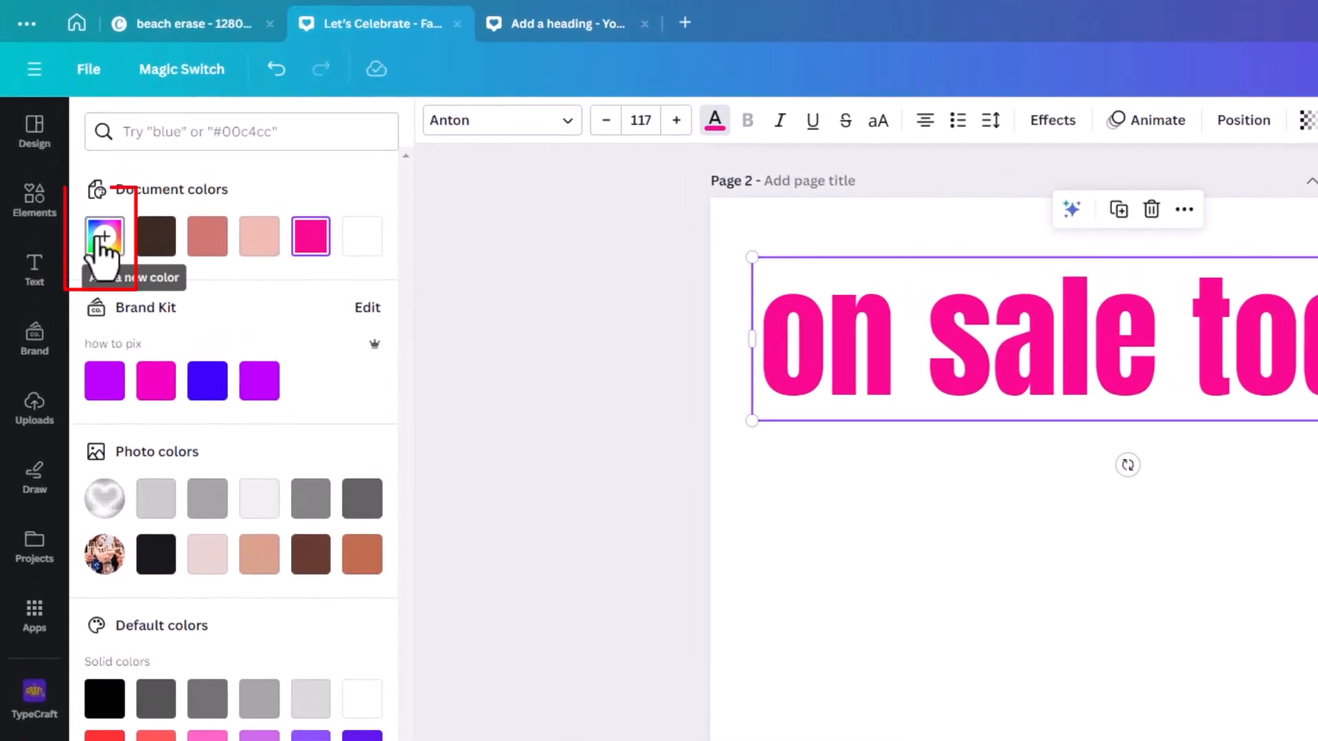
click(101, 243)
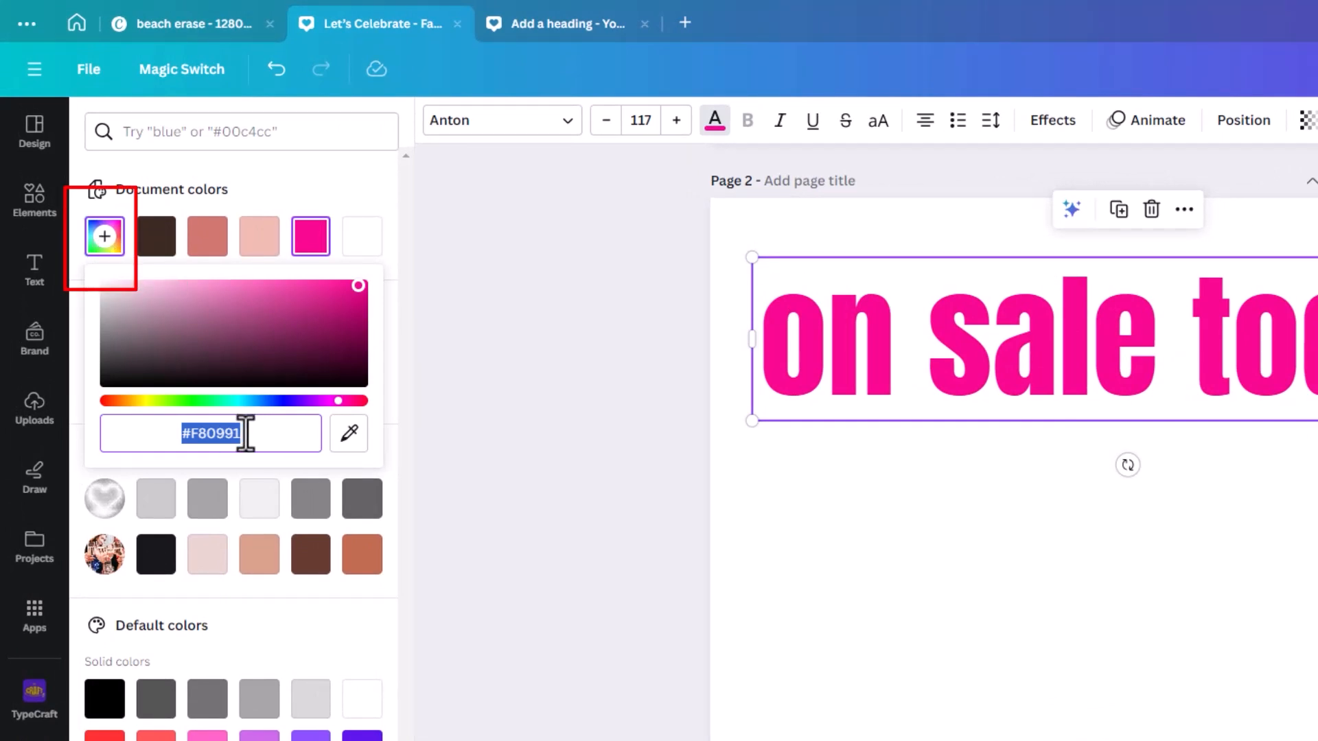
drag(339, 403, 329, 374)
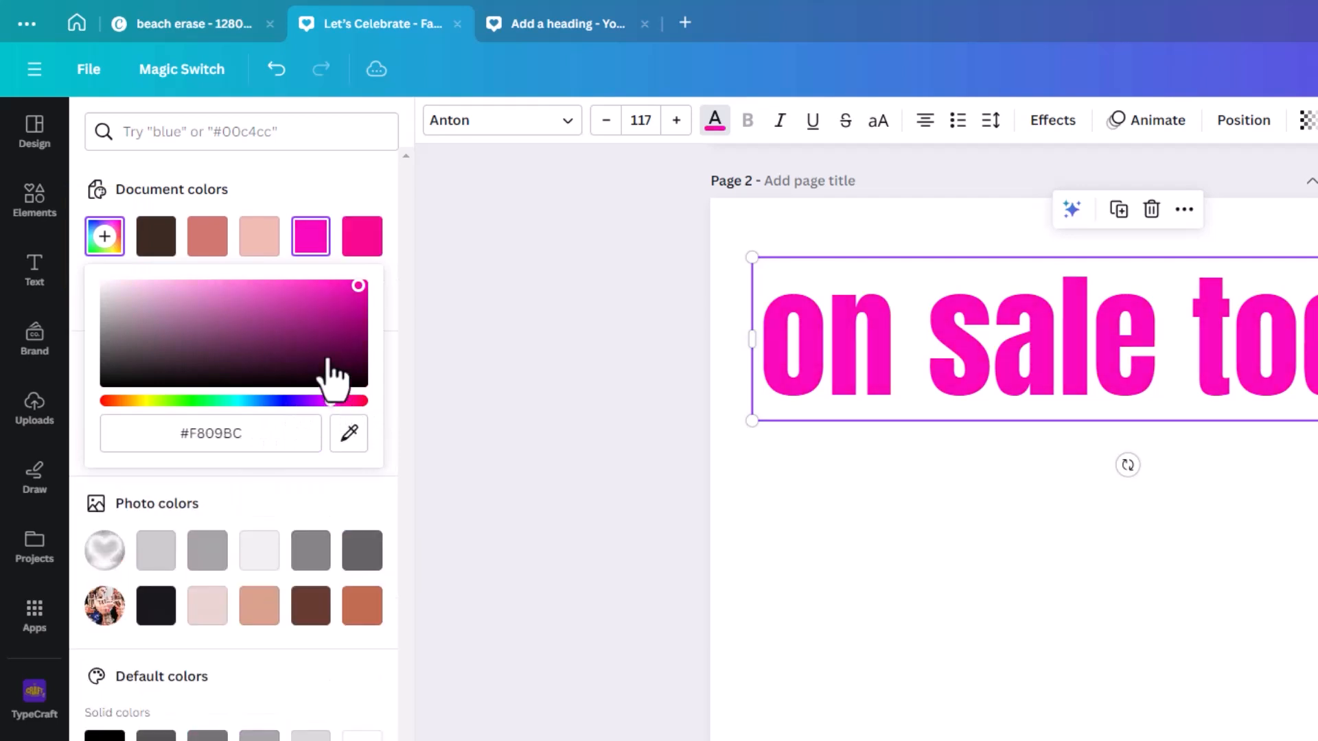
click(342, 288)
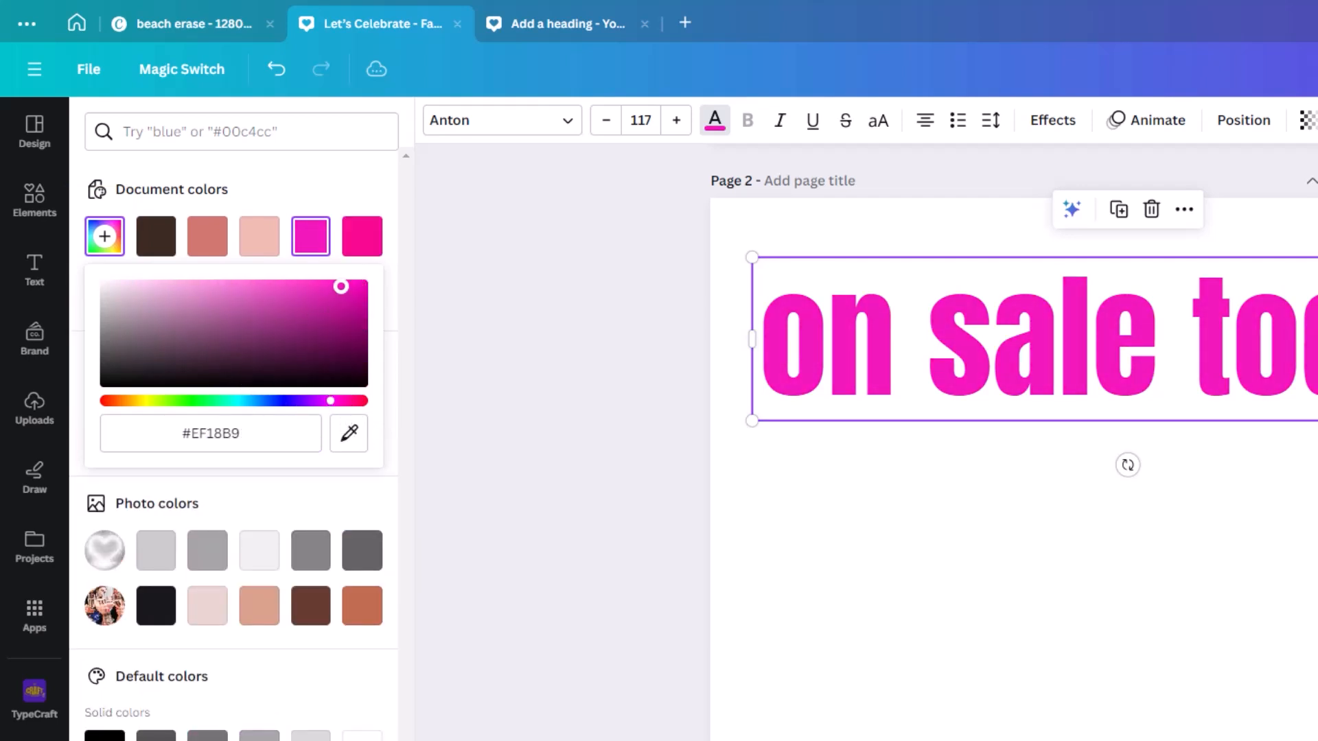
click(123, 403)
drag(123, 403, 113, 402)
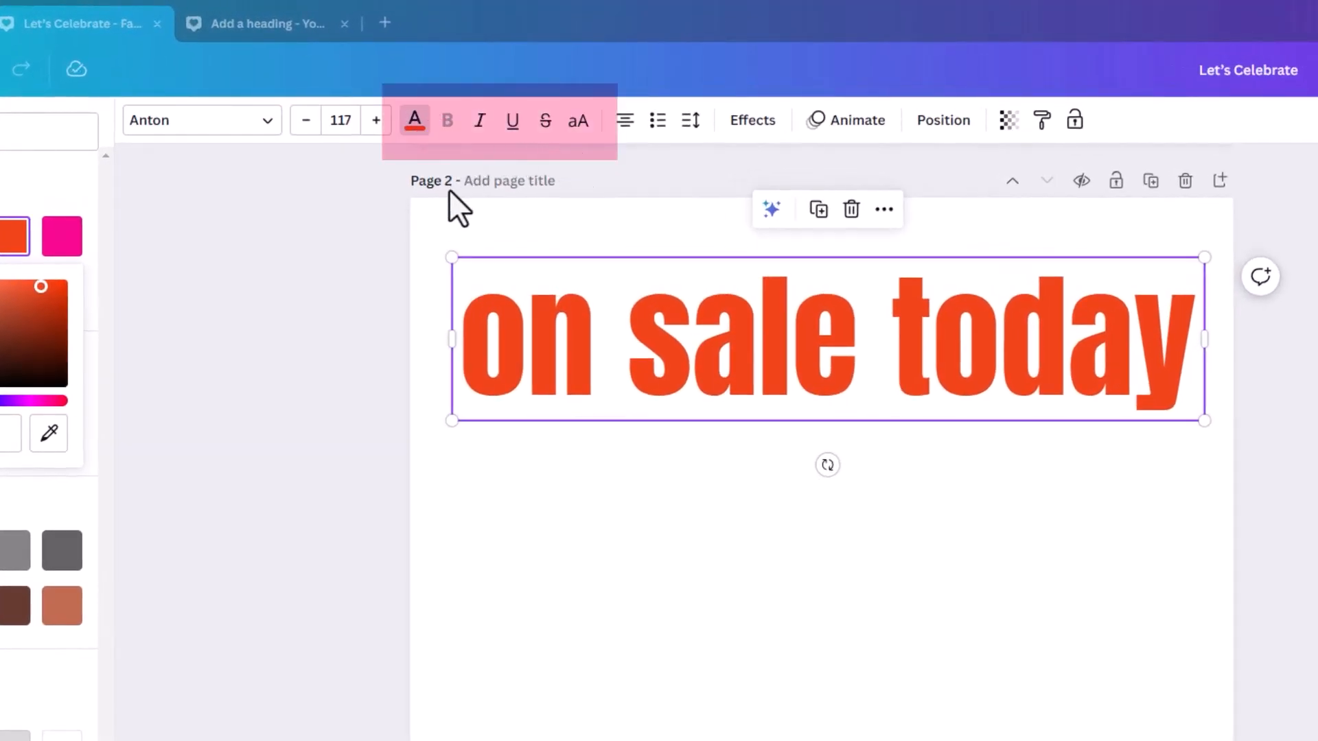
Try italics on the "on sale today" text, turn them off again and underline the text
click(481, 122)
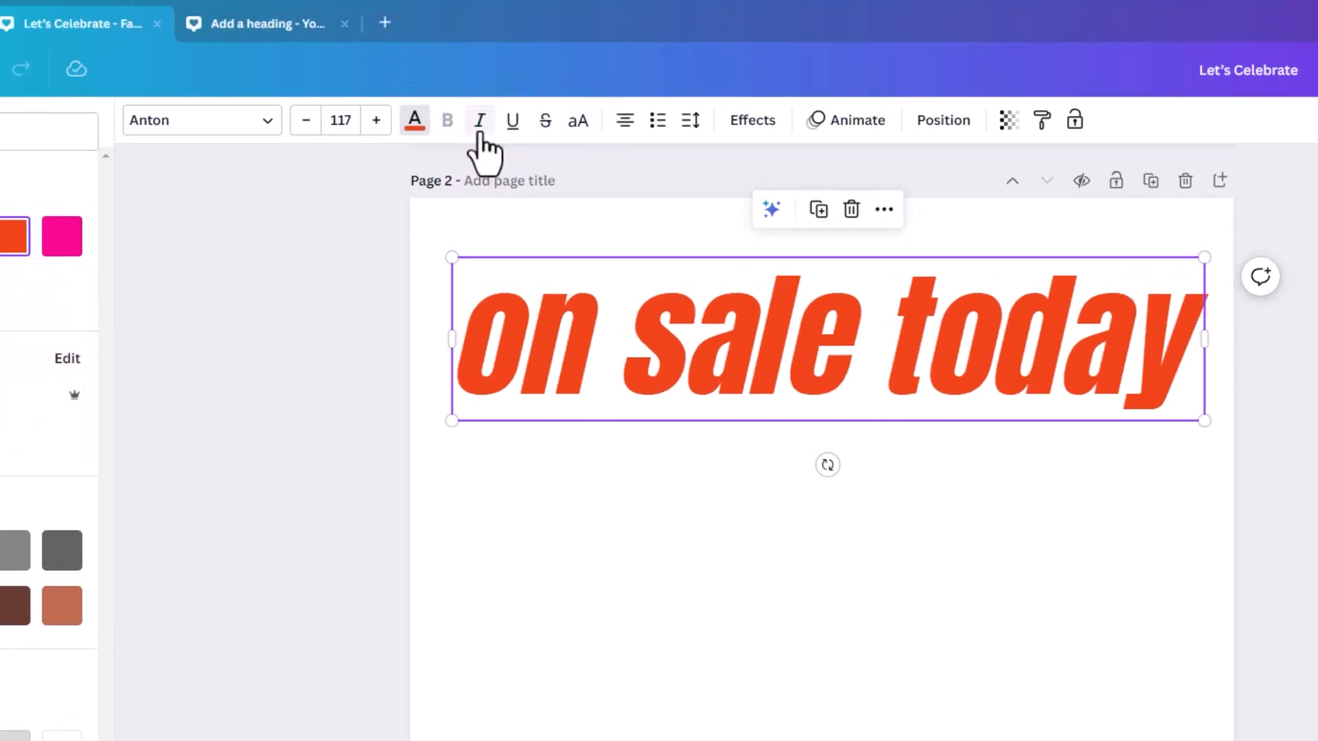
click(481, 123)
click(512, 123)
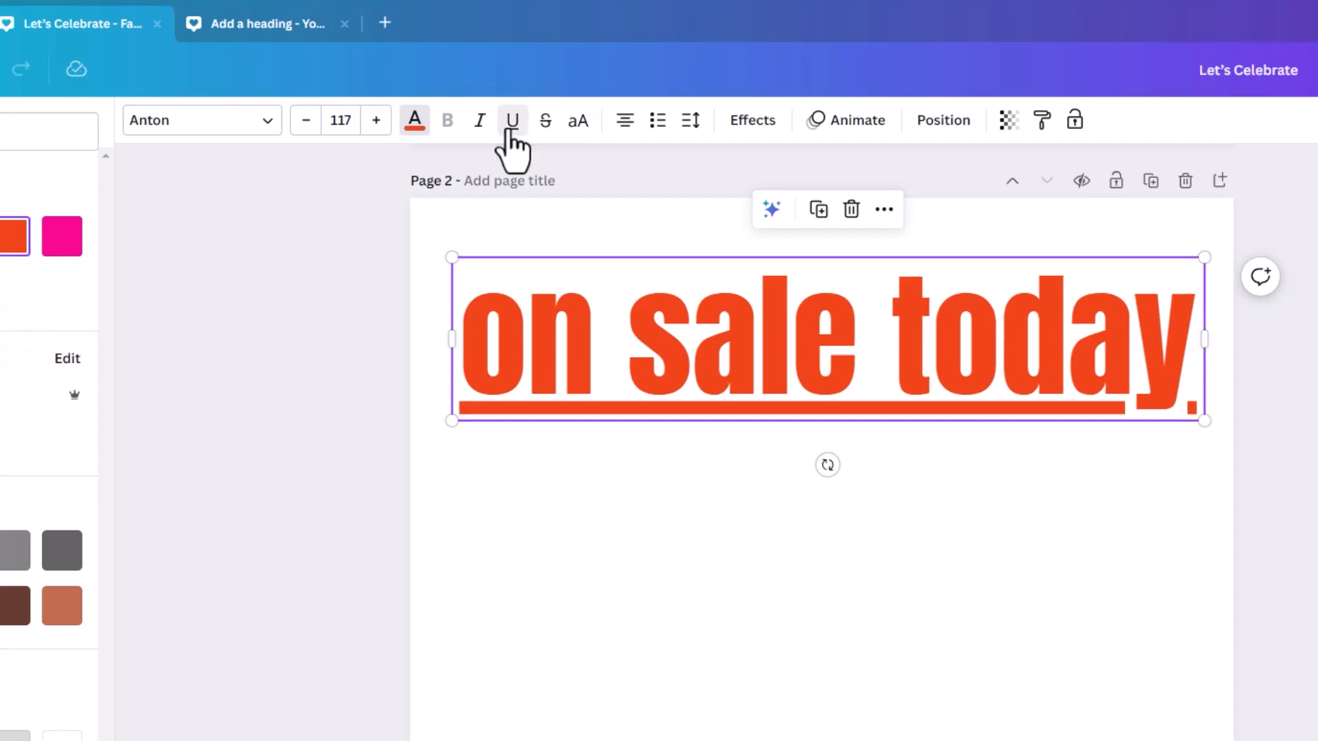
Remove the underline from the "on sale today" text, then try strikethrough and uppercase, turning each off again
click(512, 124)
click(546, 122)
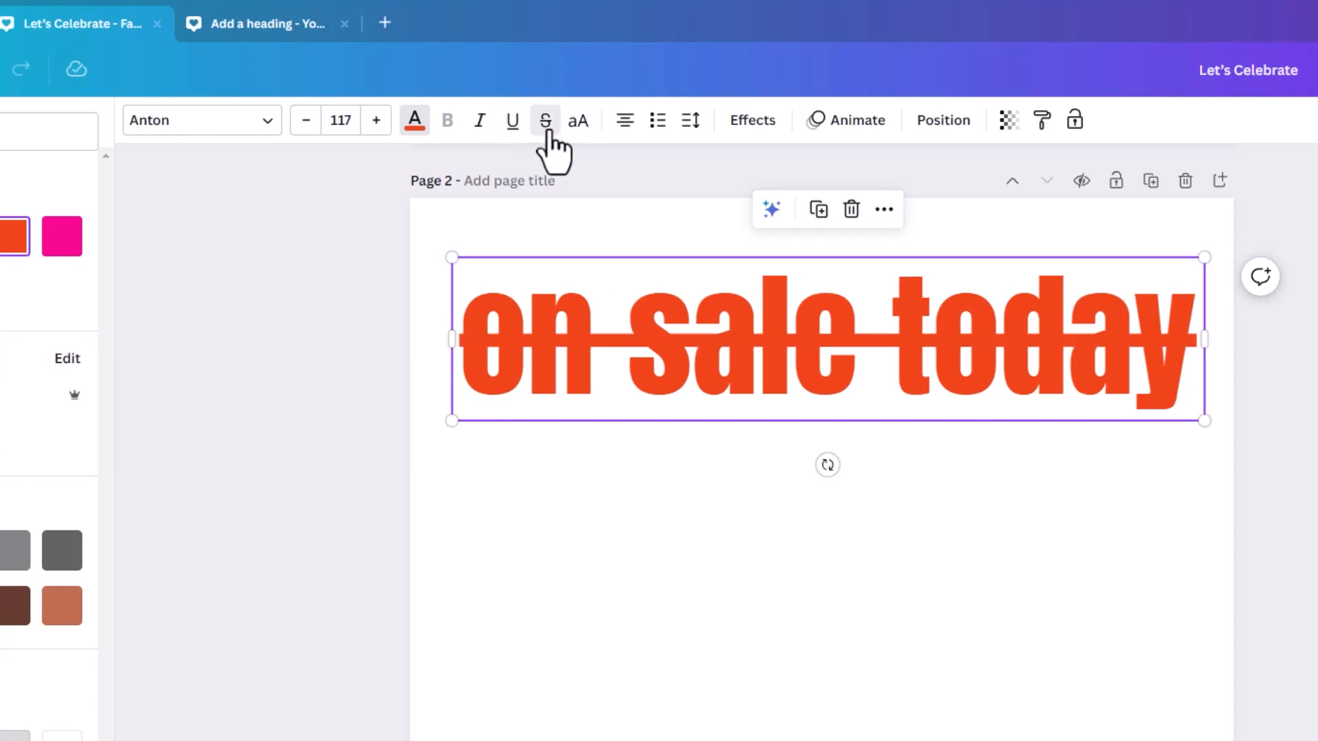
click(546, 123)
click(578, 124)
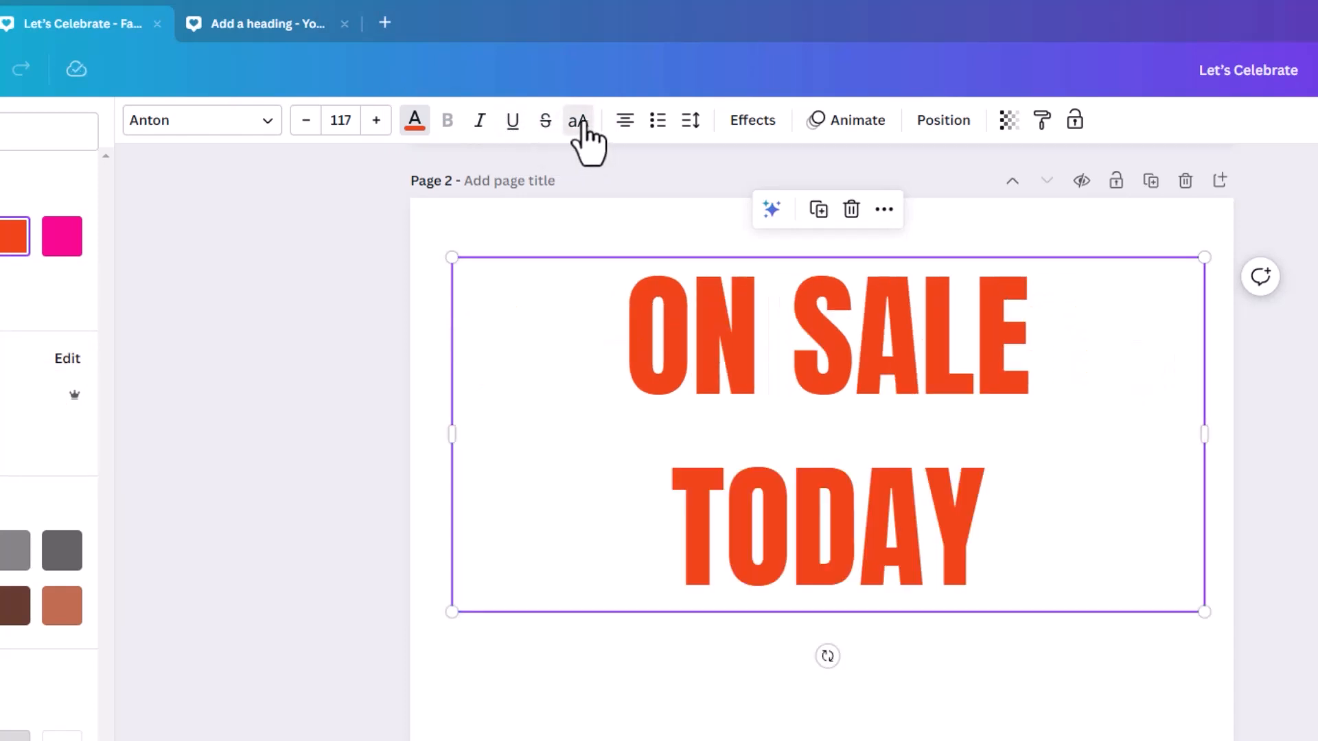
click(578, 124)
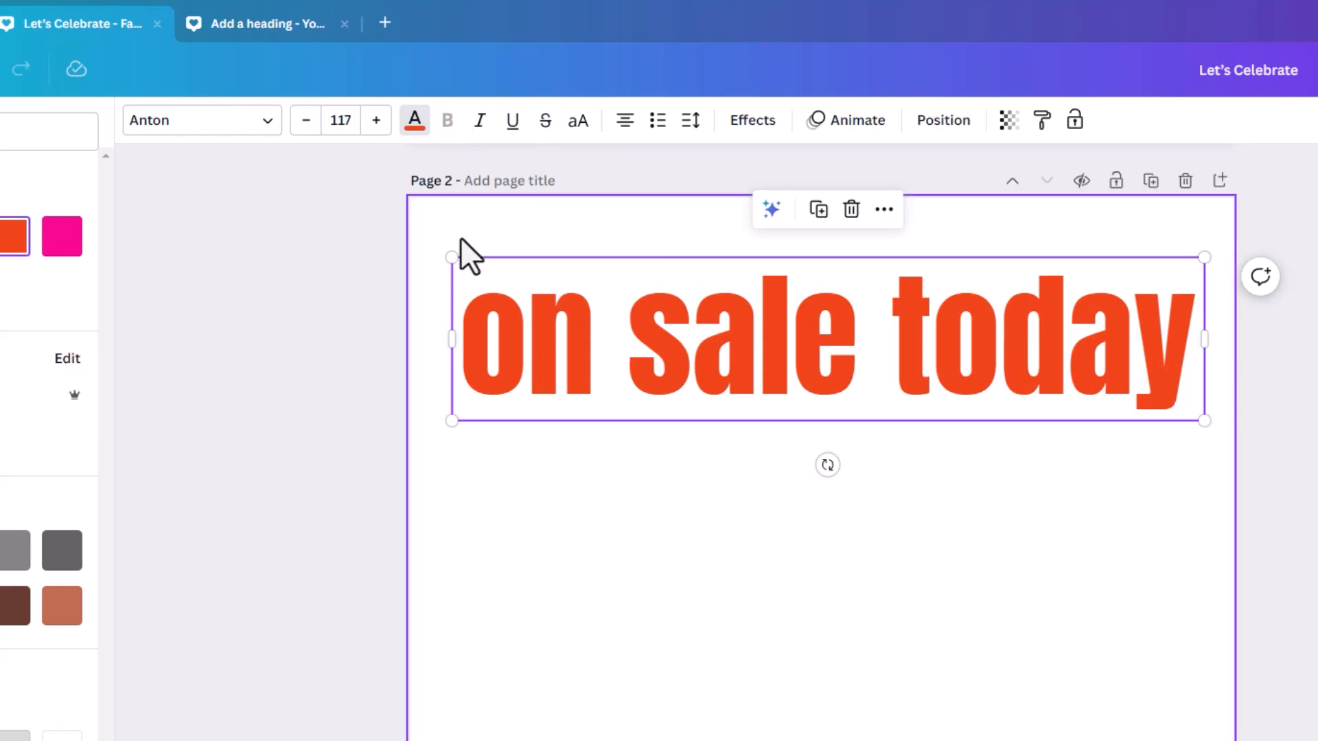
Try the Glacial Indifference font with bold on the repositioned "on sale today" text, and undo the changes back to Anton
drag(510, 347, 512, 545)
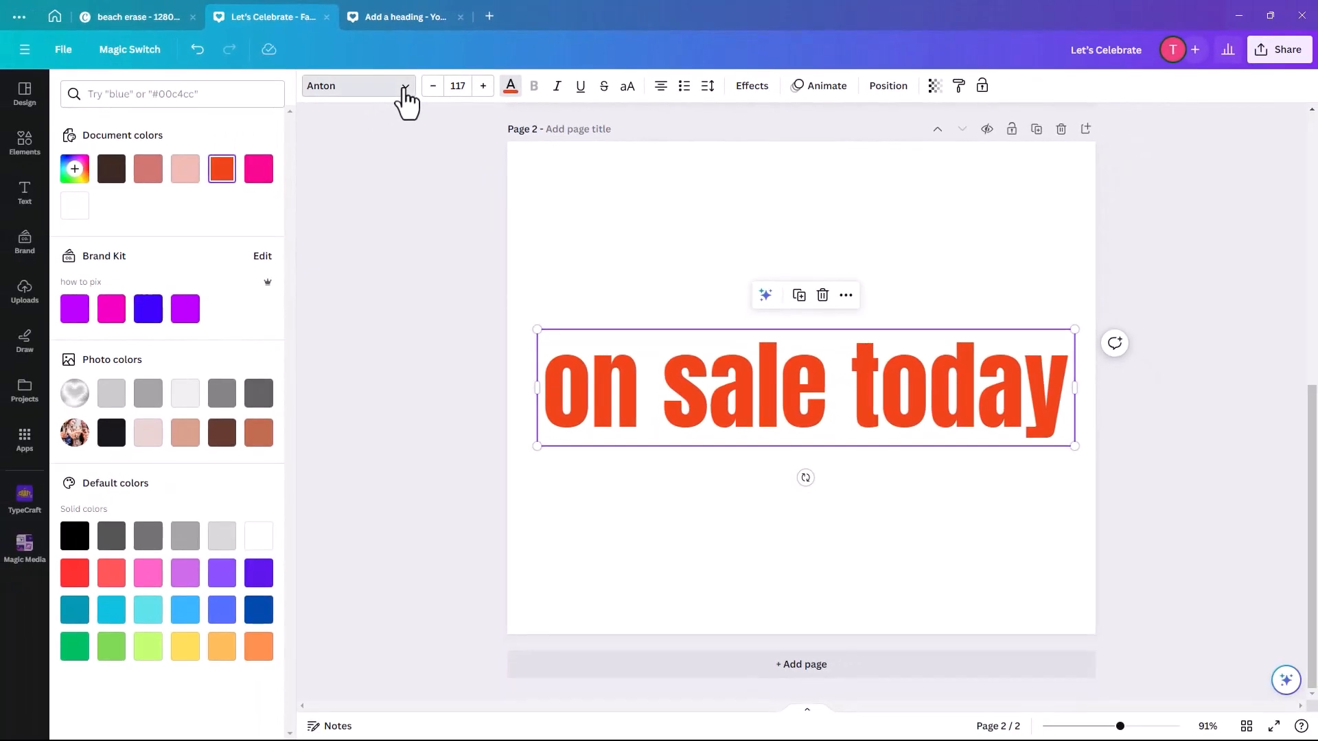
click(405, 96)
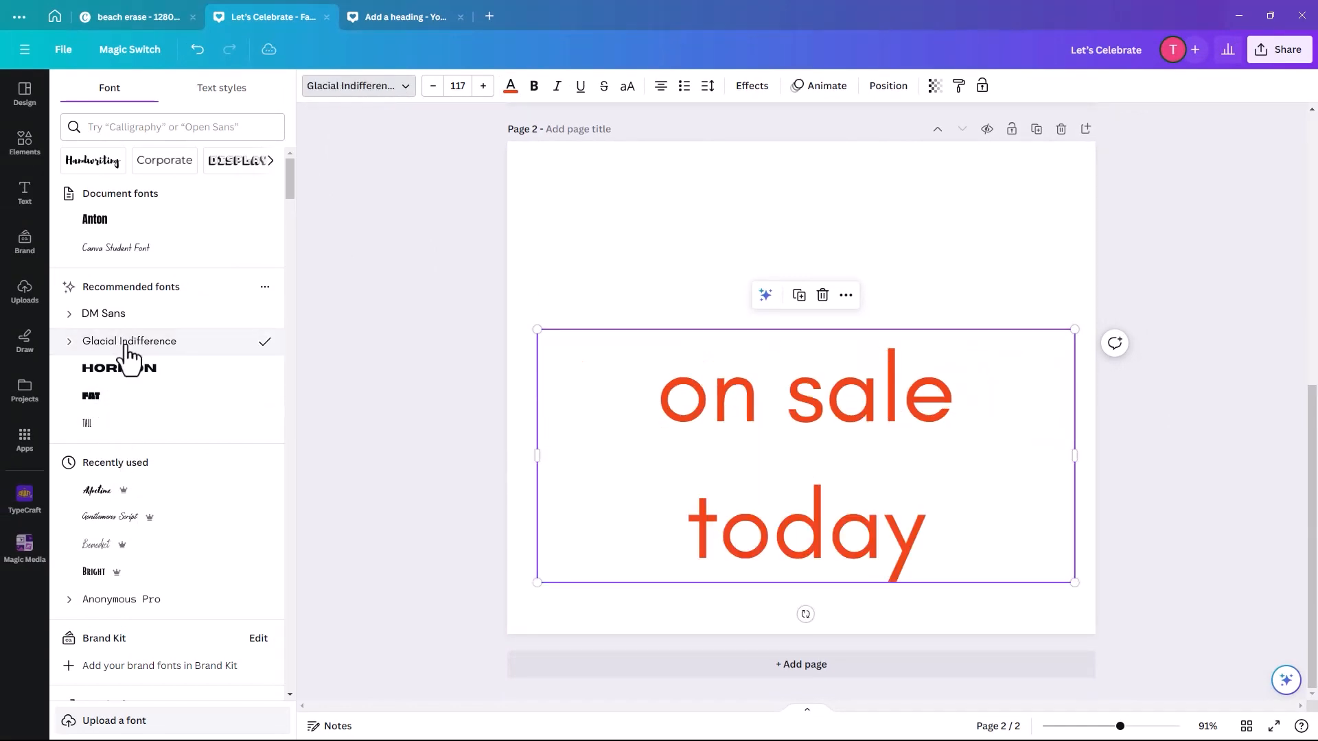
click(534, 88)
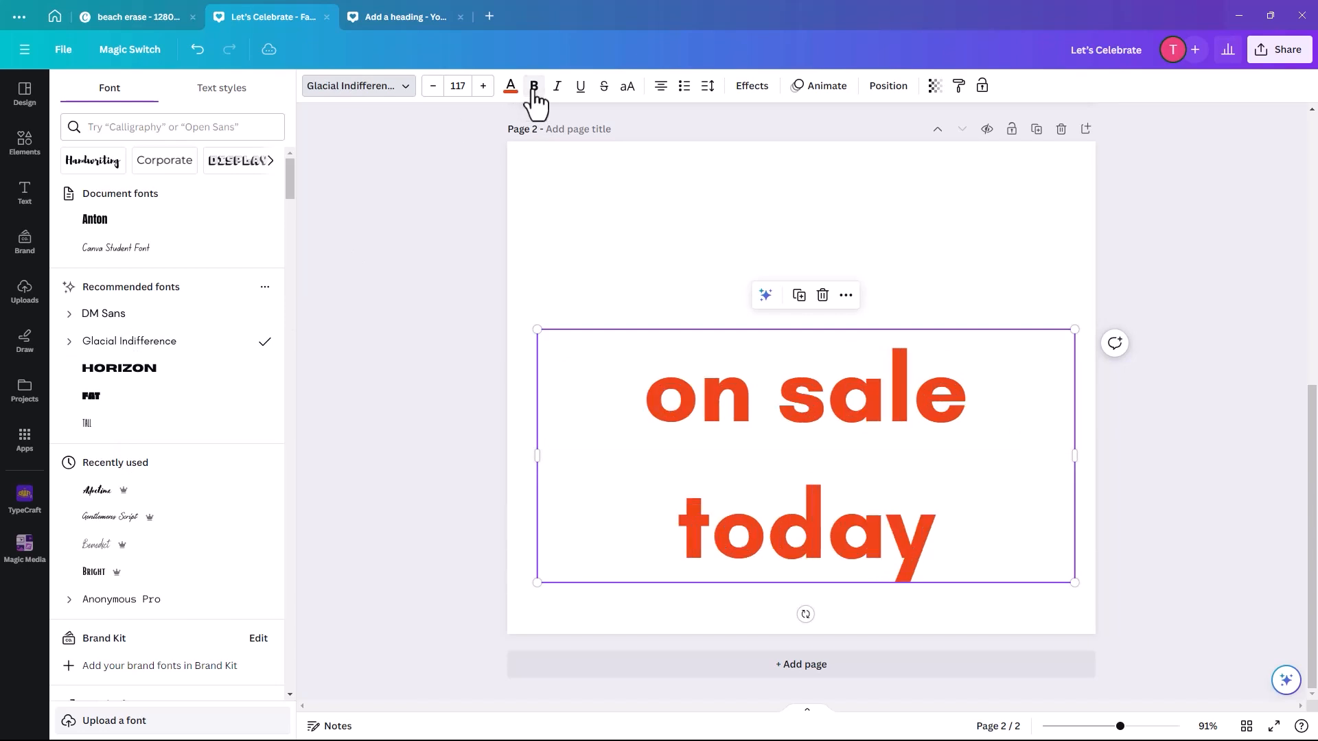
click(534, 87)
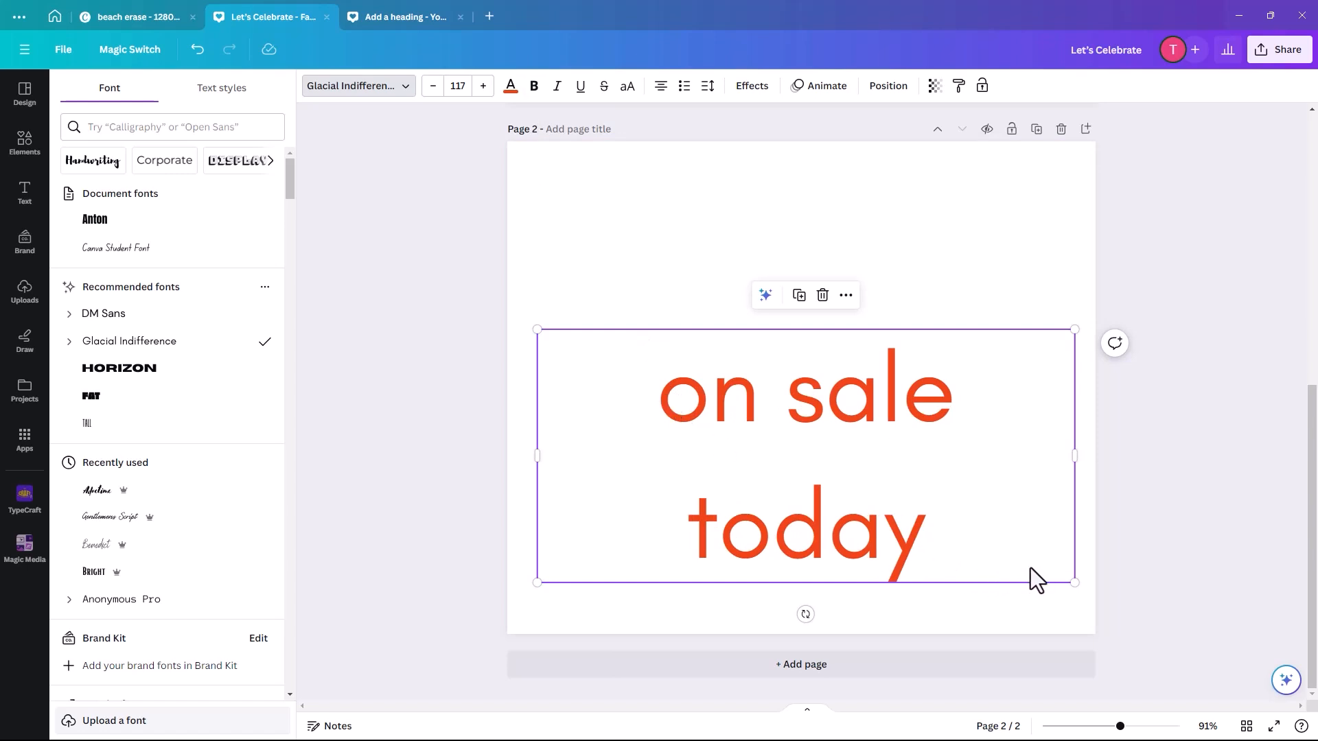
key(ctrl+z)
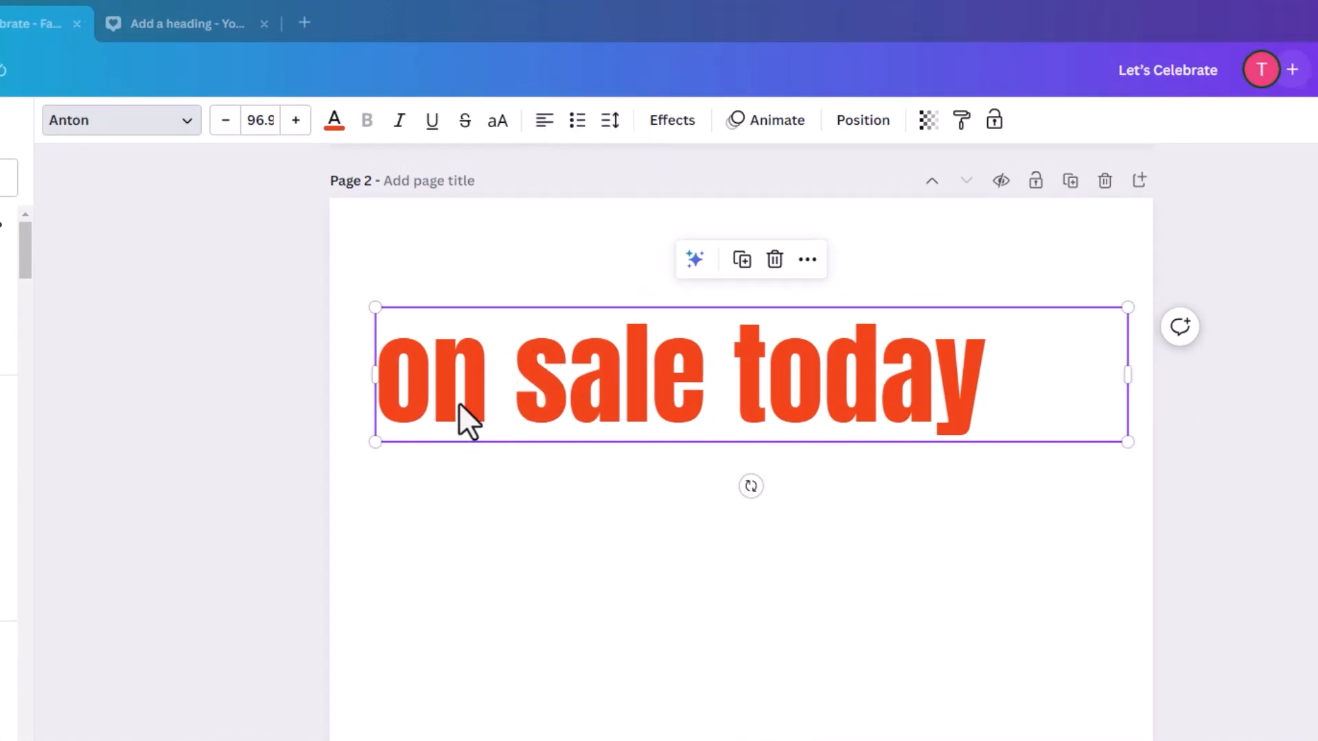
Cycle the alignment of the "on sale today" text through centre, right and left, ending on centre
triple_click(571, 371)
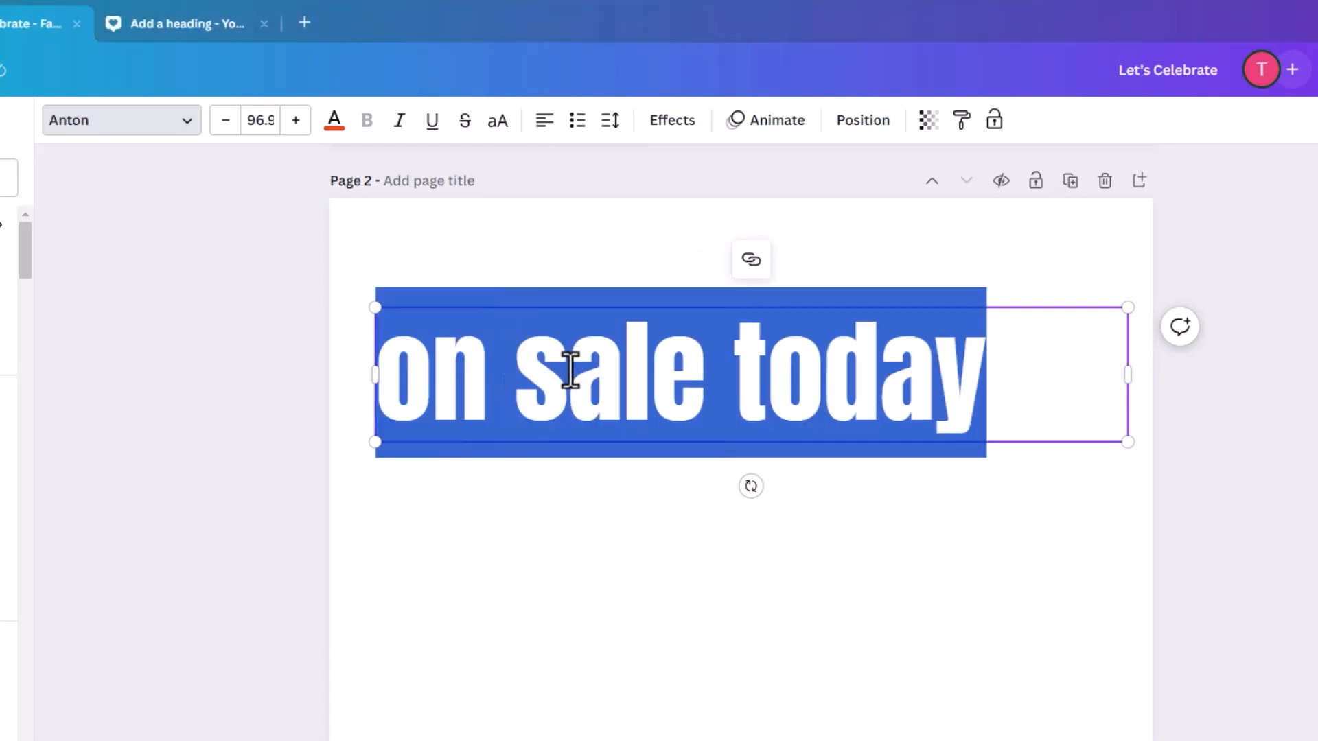
click(544, 123)
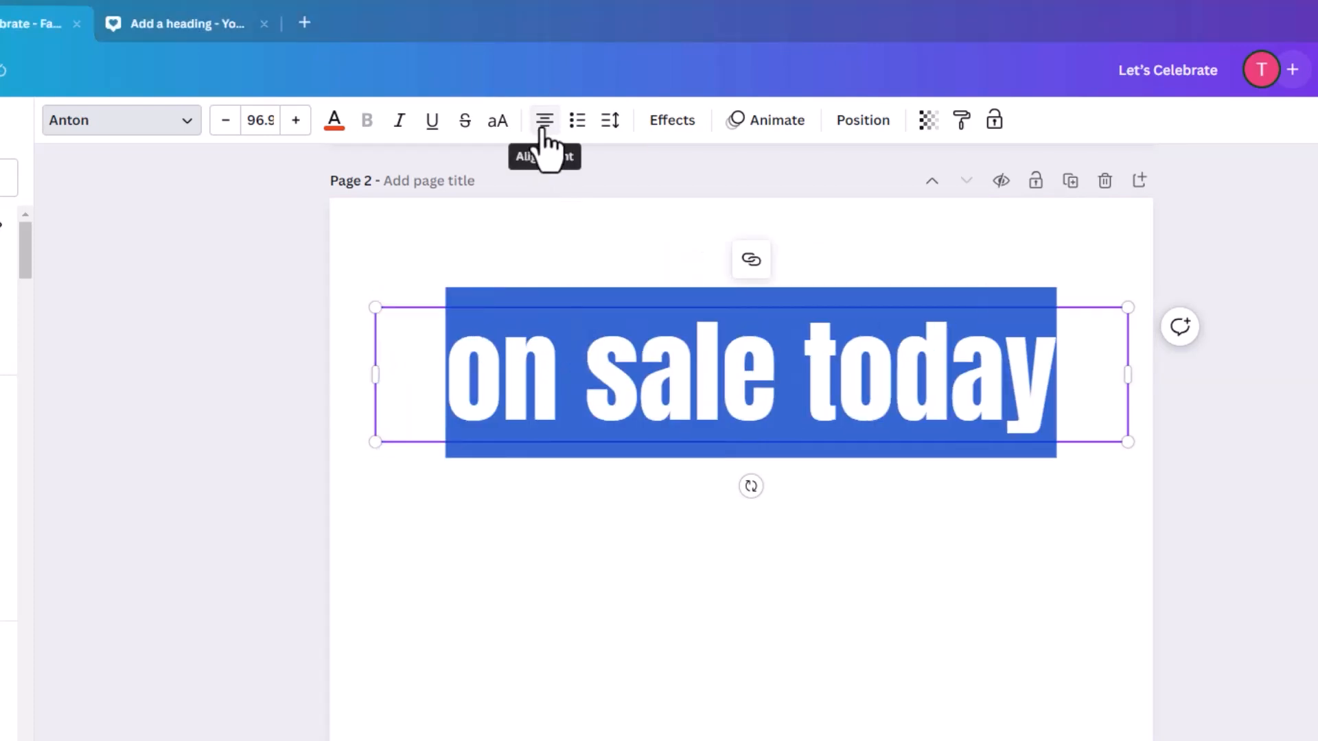
click(544, 134)
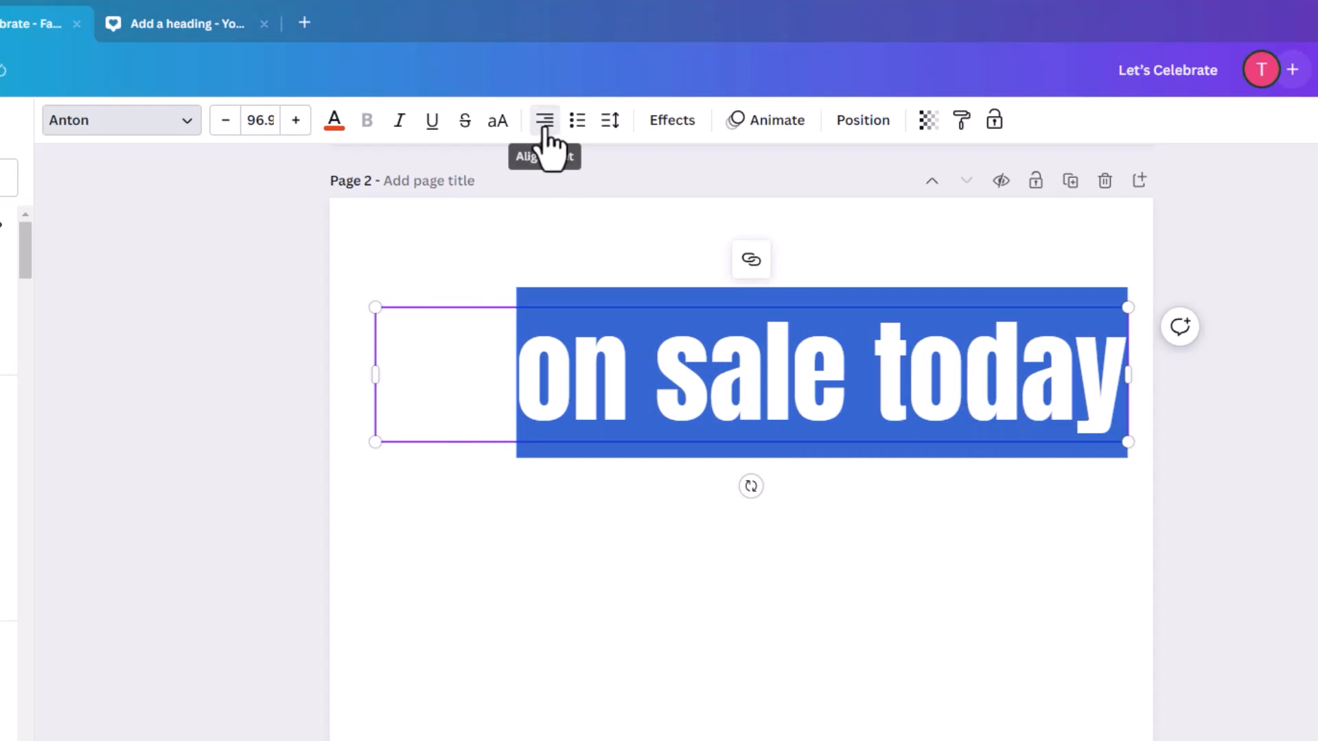
click(544, 132)
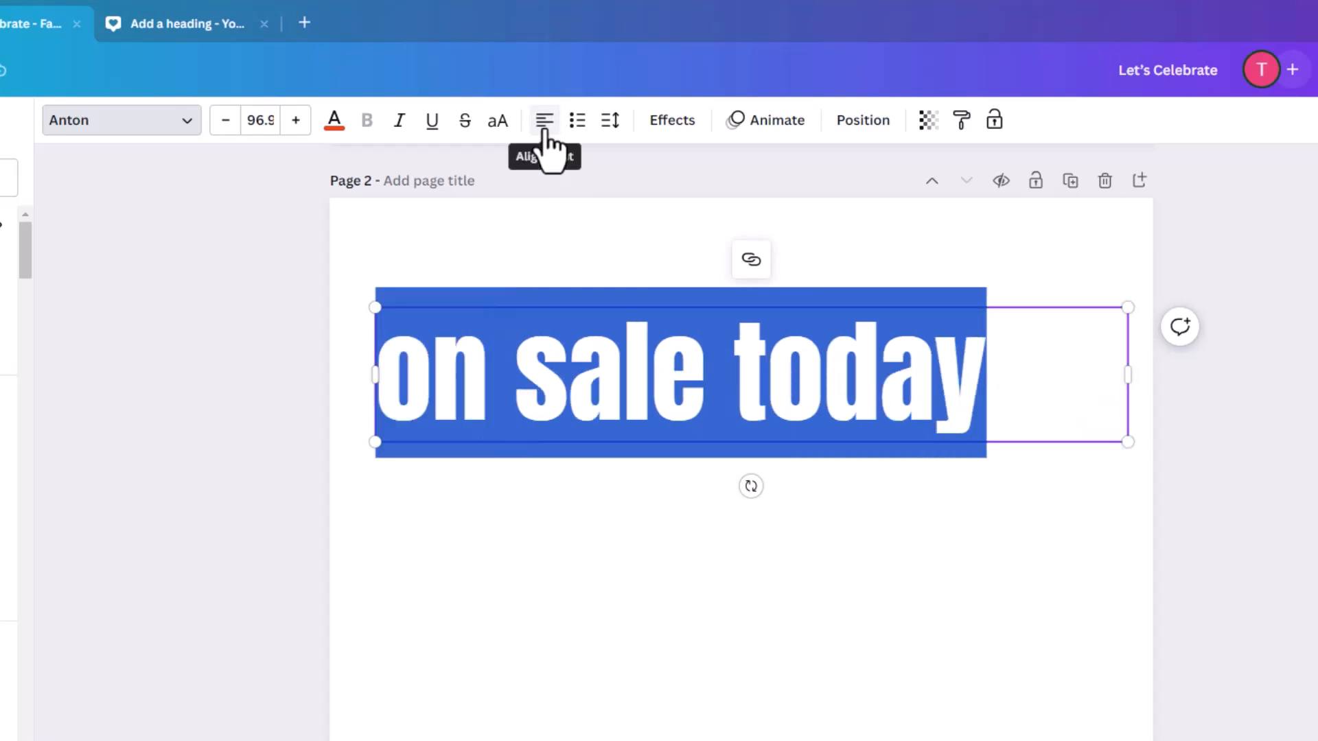
click(544, 133)
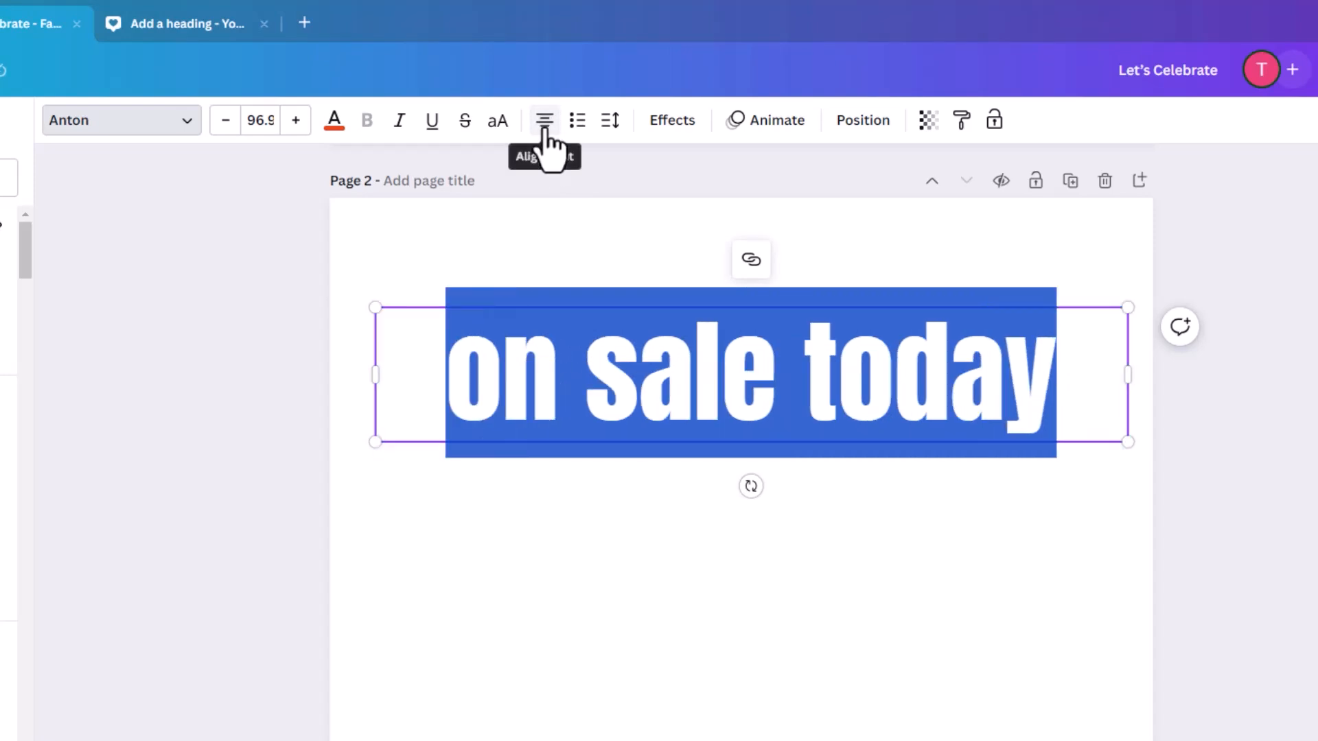
Try a bulleted and a numbered list on the "on sale today" text, and turn the list off again
click(576, 123)
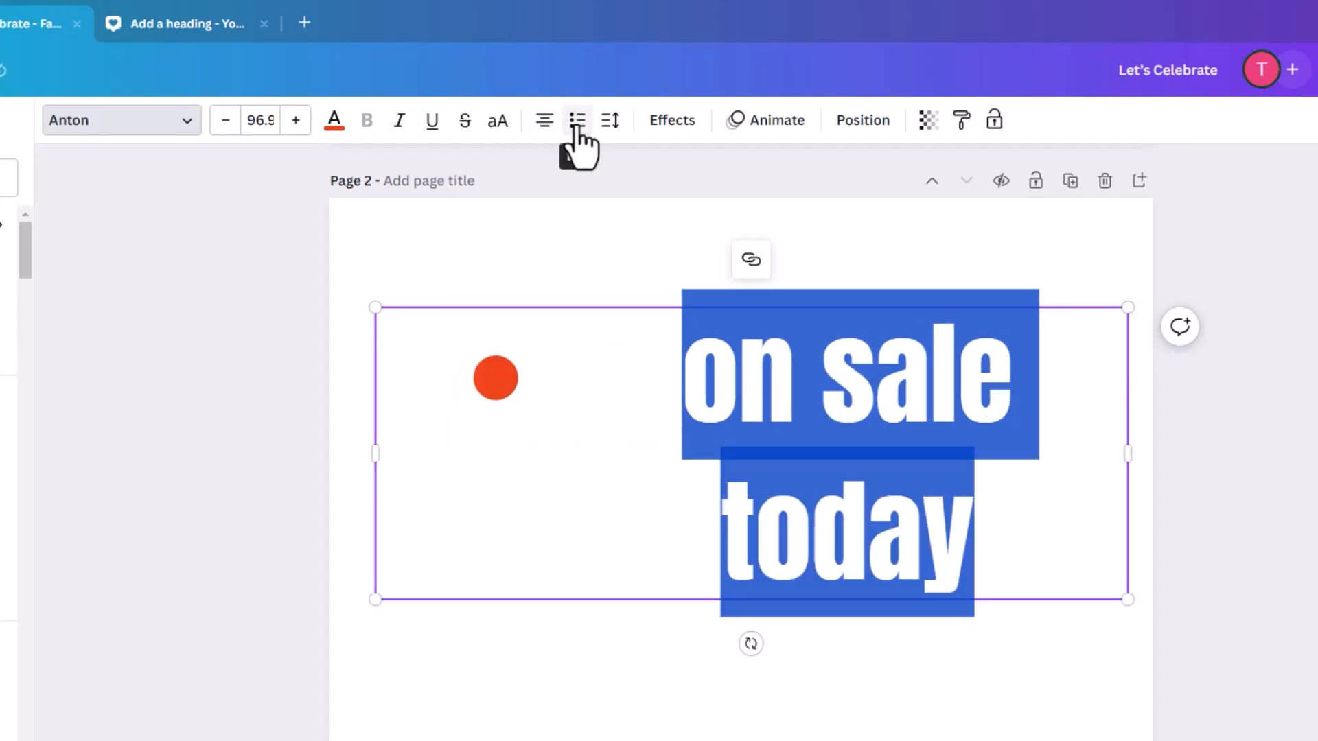
click(577, 122)
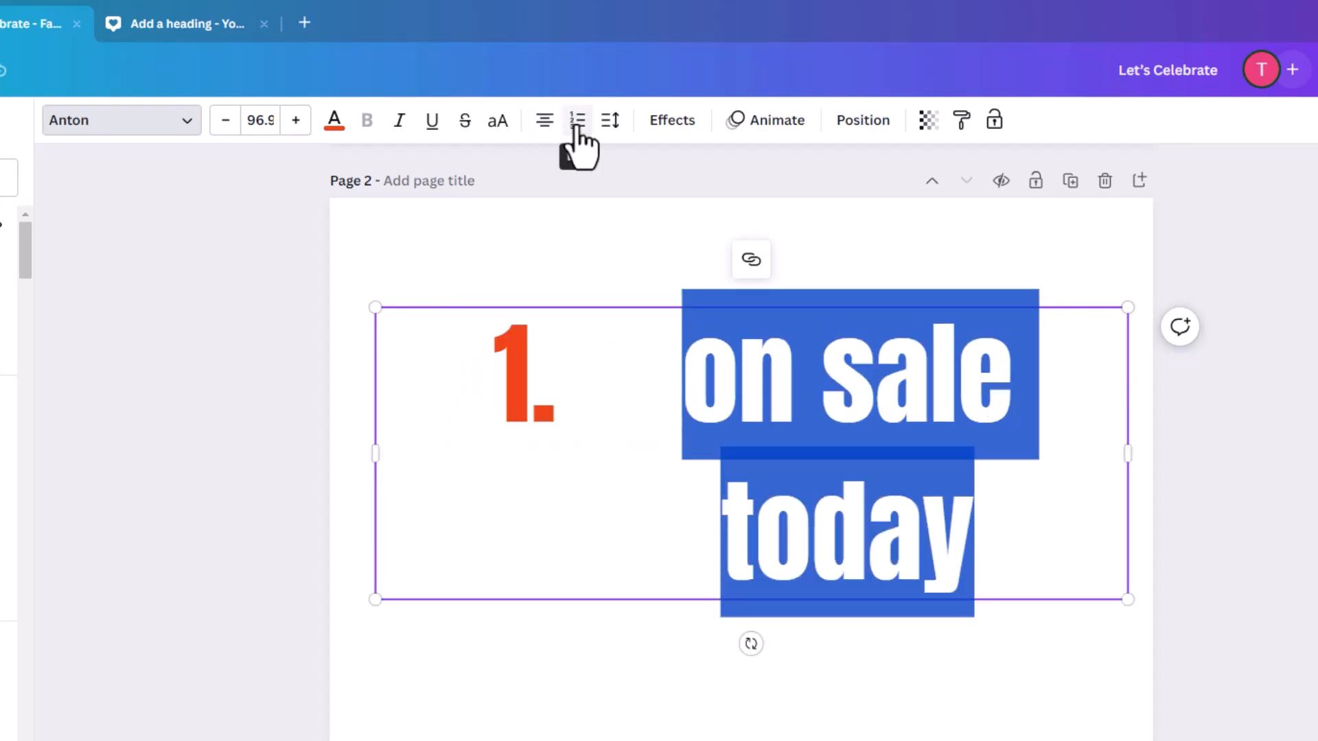
click(577, 122)
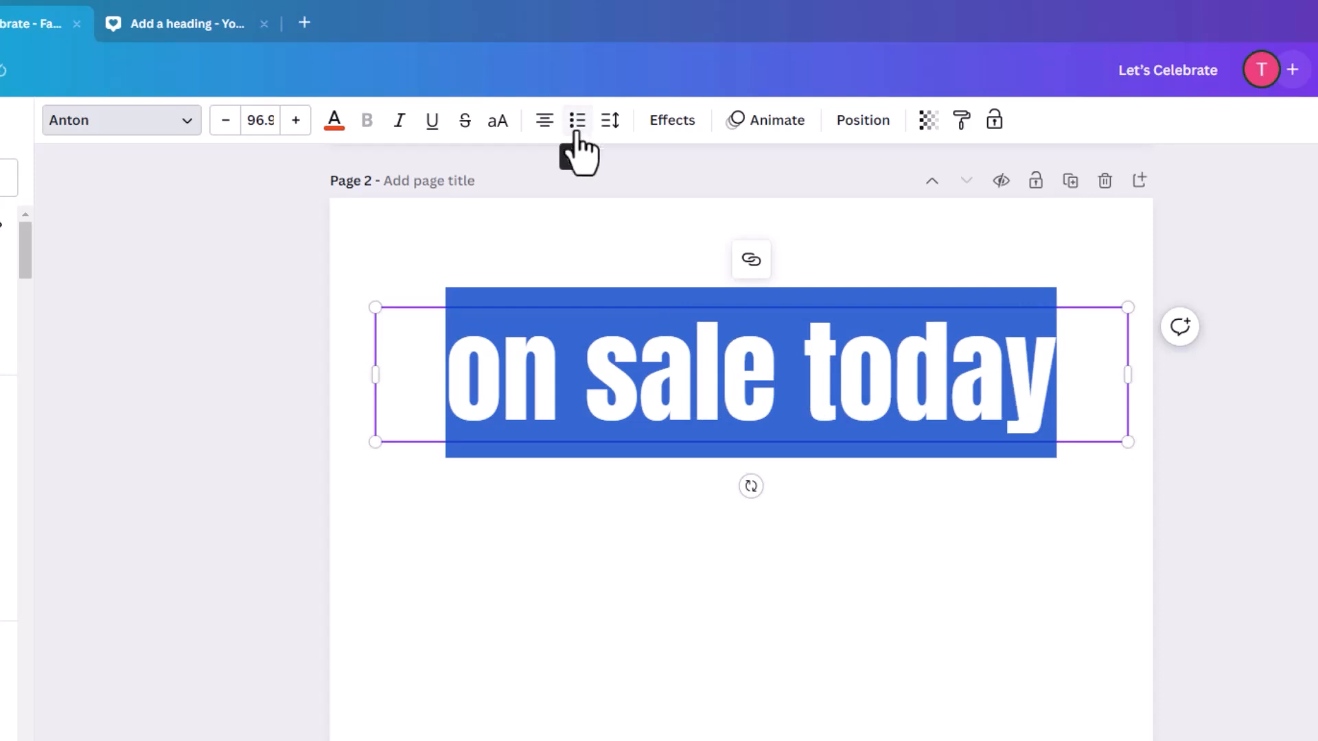
key(Escape)
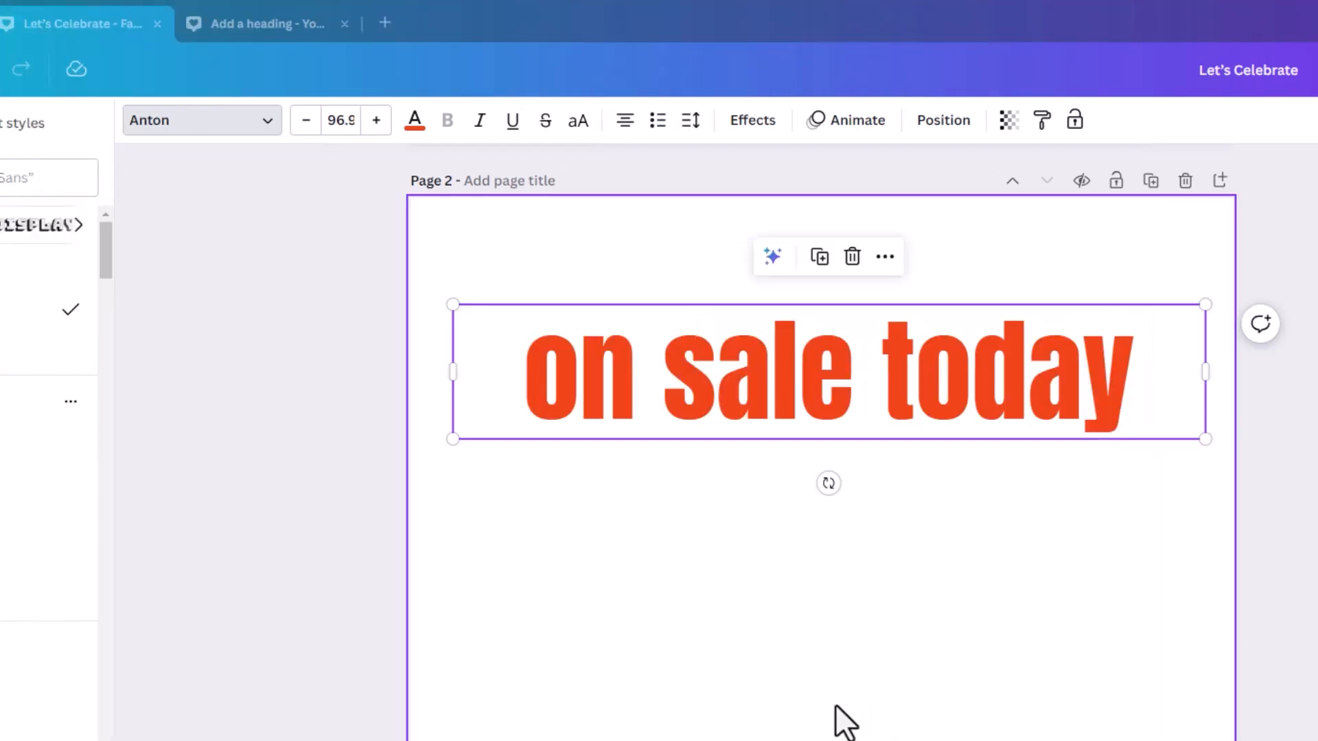
Select all of the "on sale today" text and increase its letter spacing to 39
click(645, 377)
double_click(644, 377)
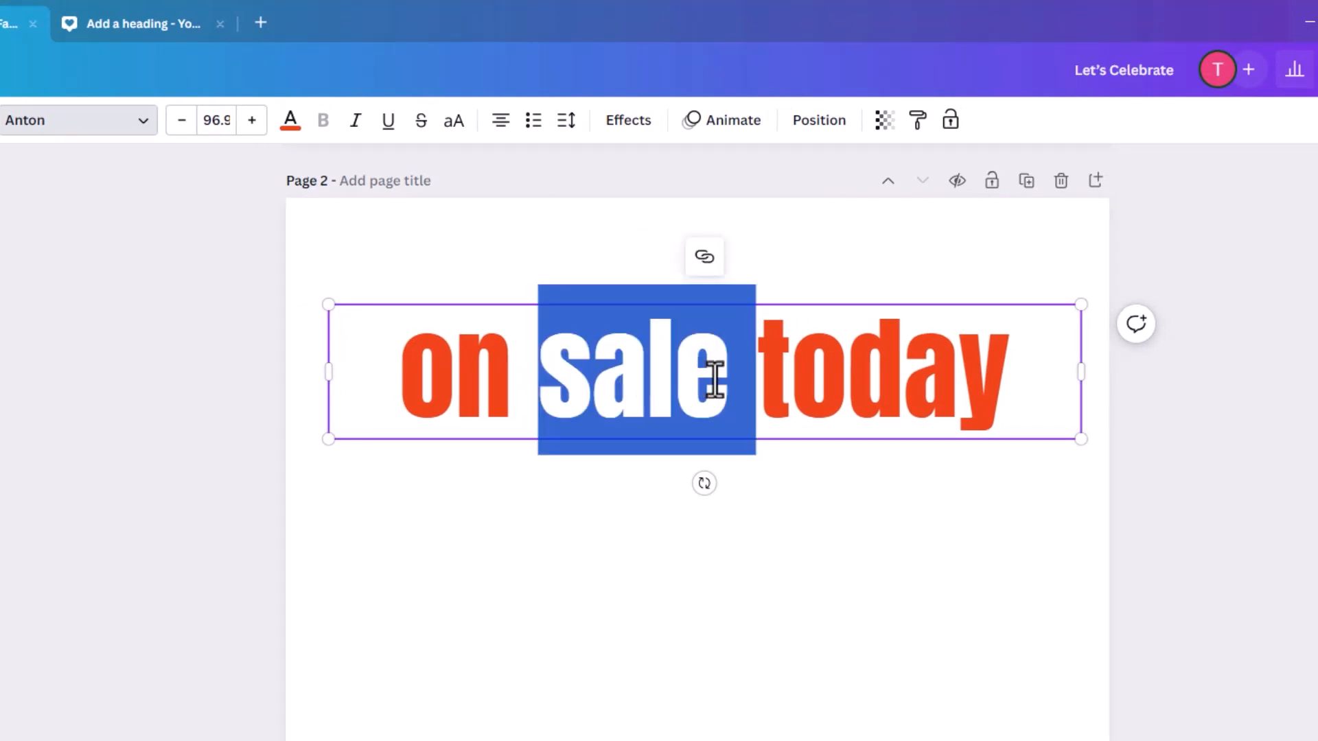
drag(381, 386, 1000, 403)
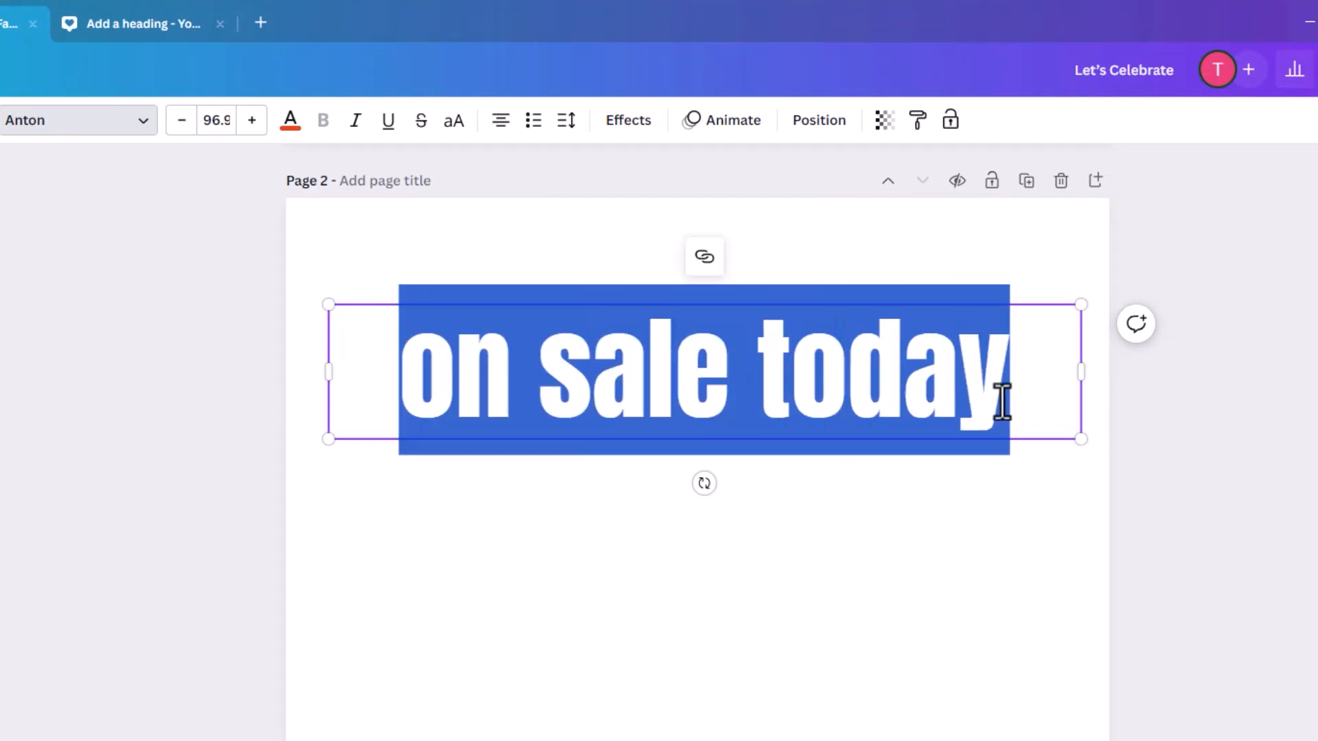
click(567, 136)
mouse_move(610, 199)
mouse_down()
mouse_move(632, 197)
mouse_move(587, 198)
mouse_move(619, 198)
mouse_up()
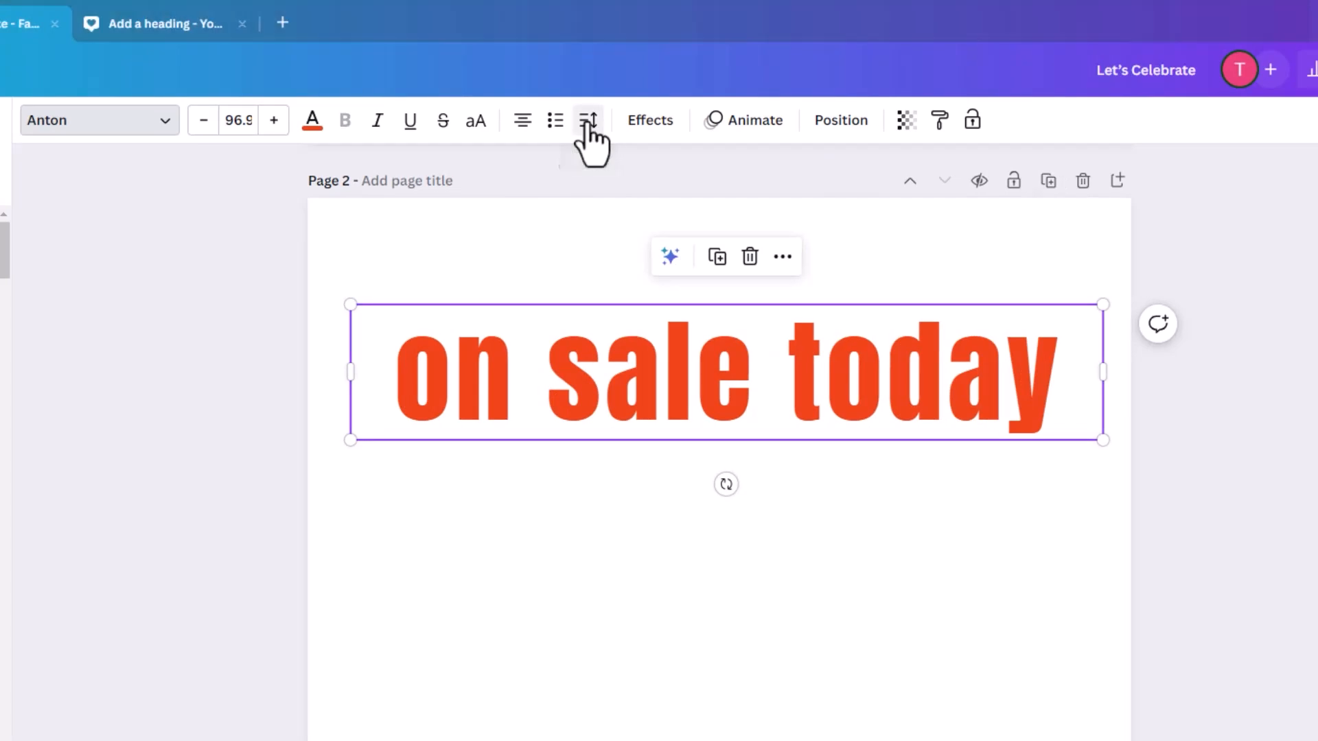
Nudge the "on sale today" text box slightly and break the text before "today" so it runs over two lines
click(567, 120)
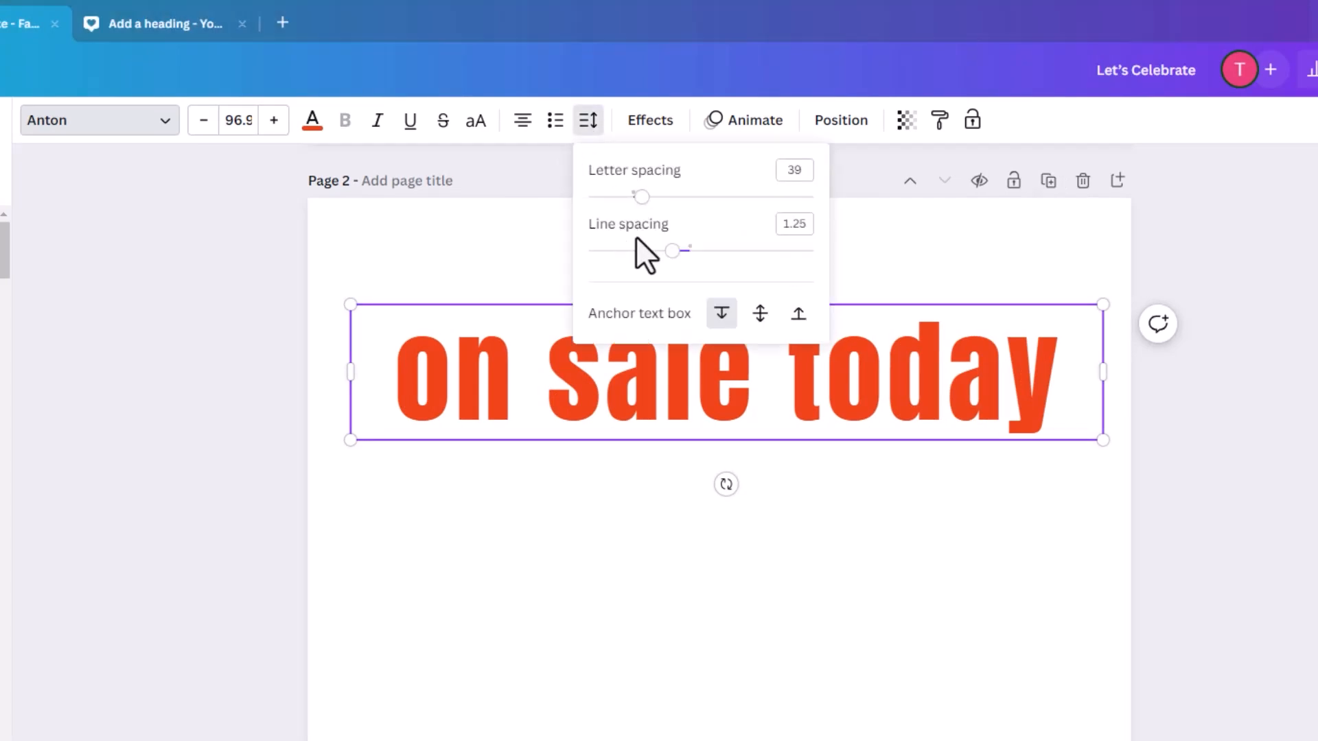
drag(770, 387, 780, 382)
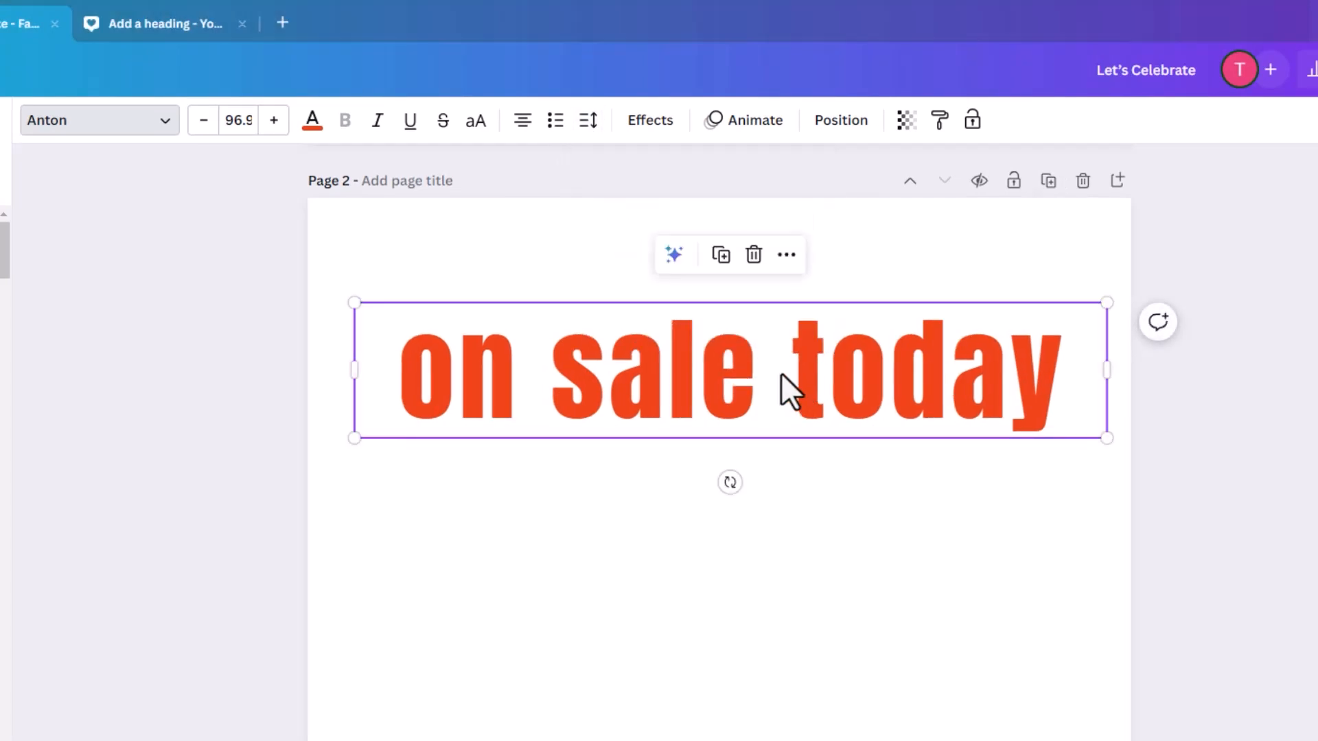
double_click(777, 374)
click(764, 361)
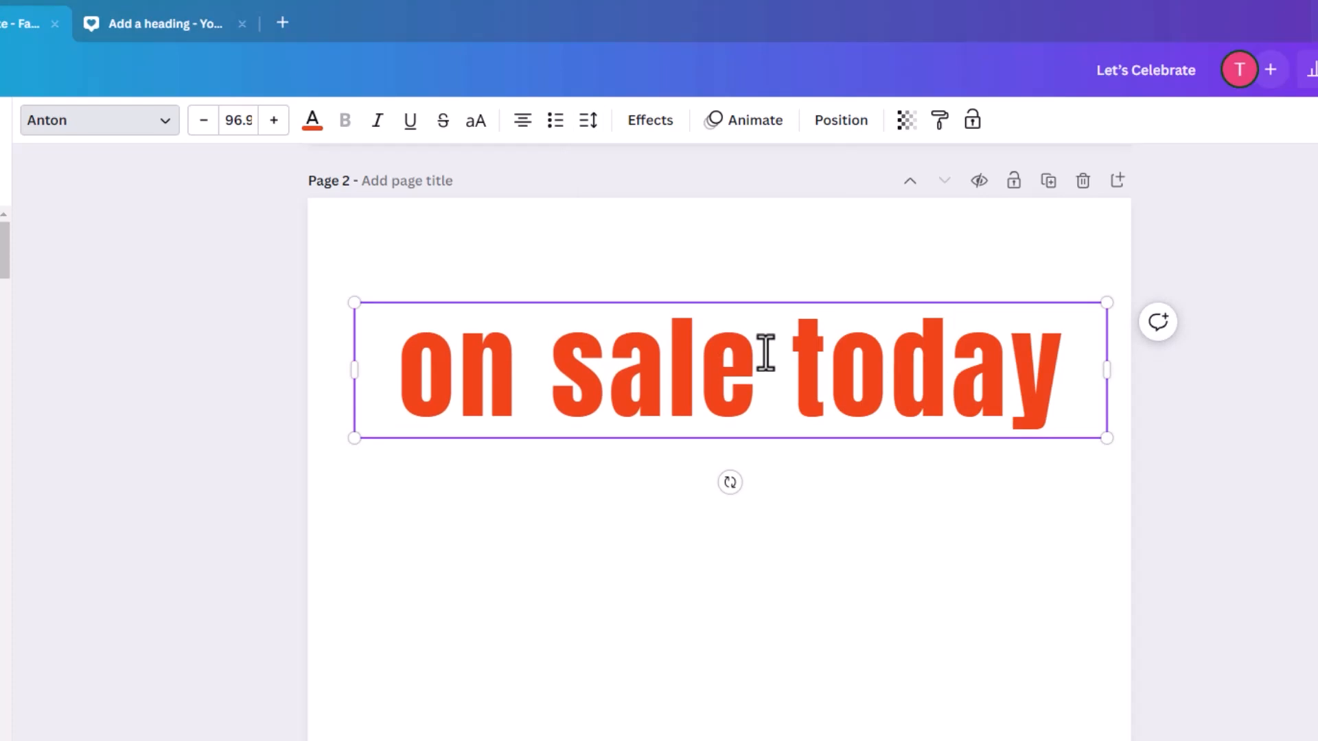
key(Return)
Select both lines of the "on sale today" text and set their line spacing to 1.28
click(551, 372)
drag(551, 373, 915, 494)
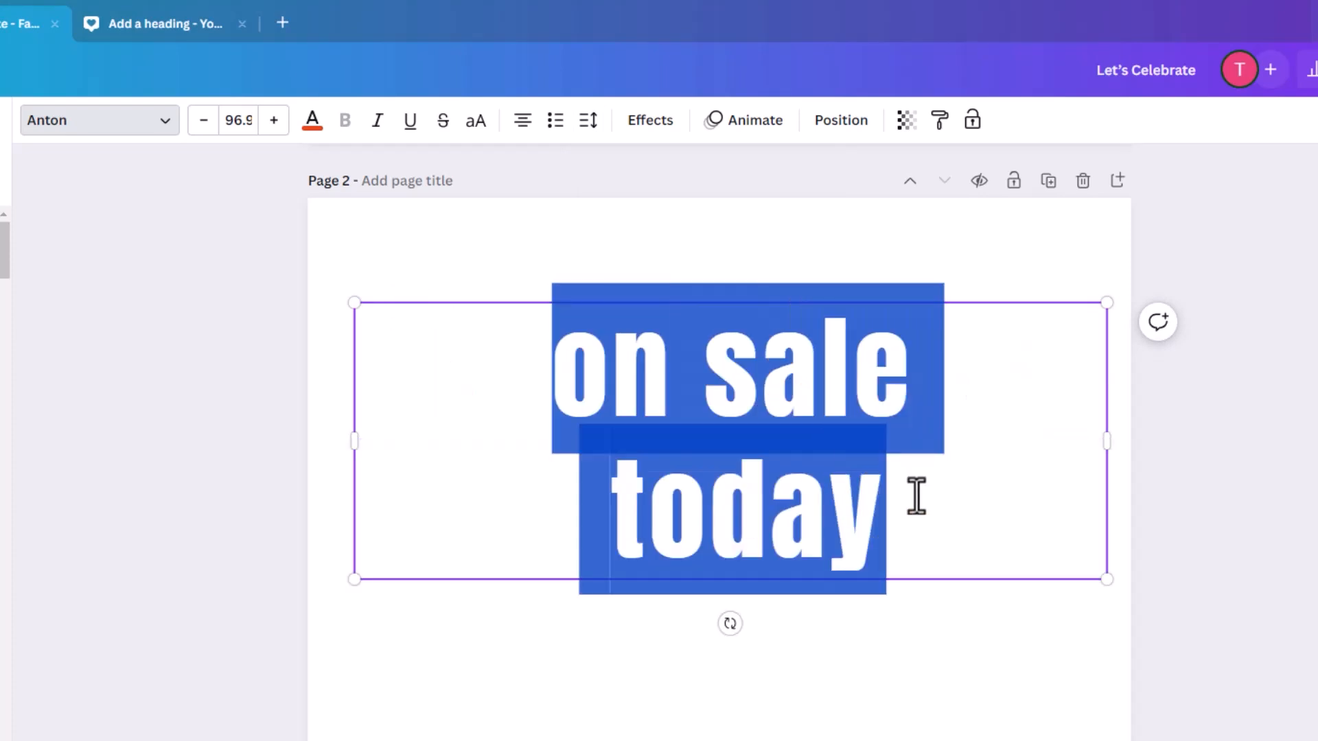
click(587, 122)
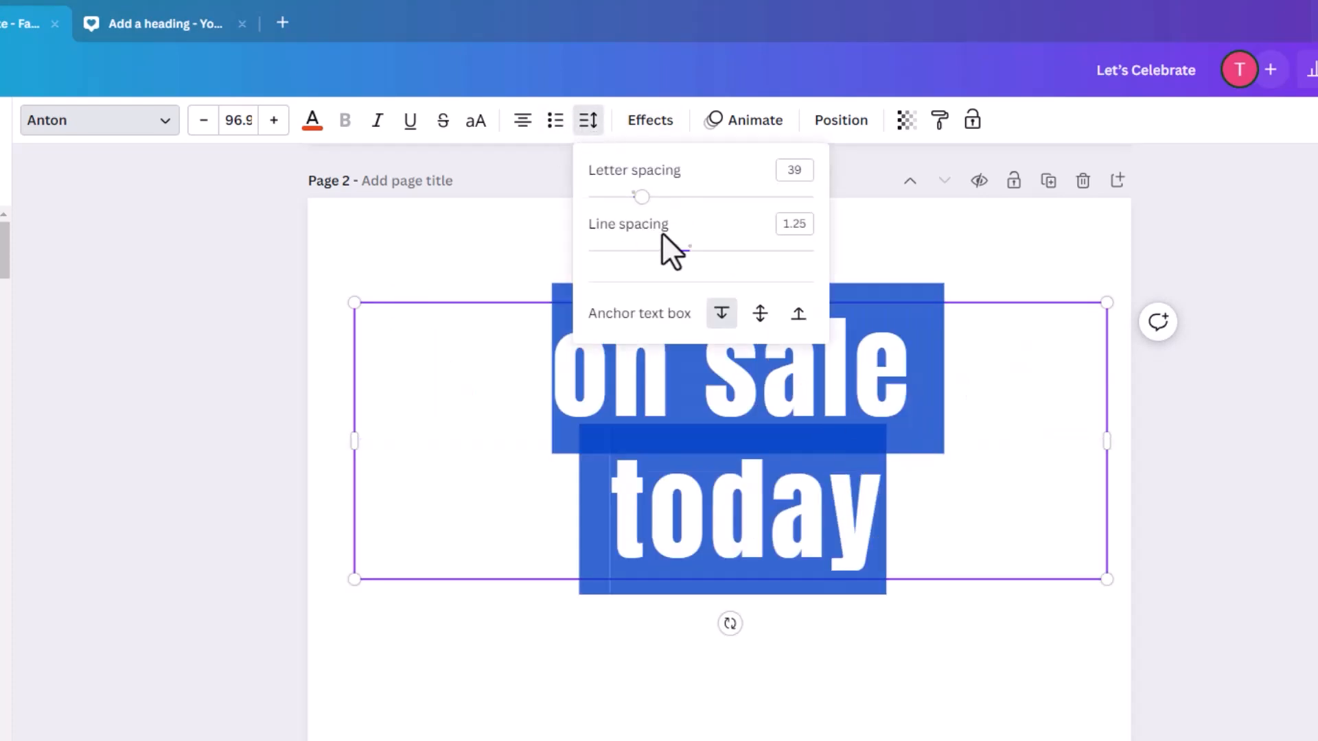
mouse_move(672, 251)
mouse_down()
mouse_move(731, 258)
mouse_move(638, 254)
mouse_move(678, 251)
mouse_up()
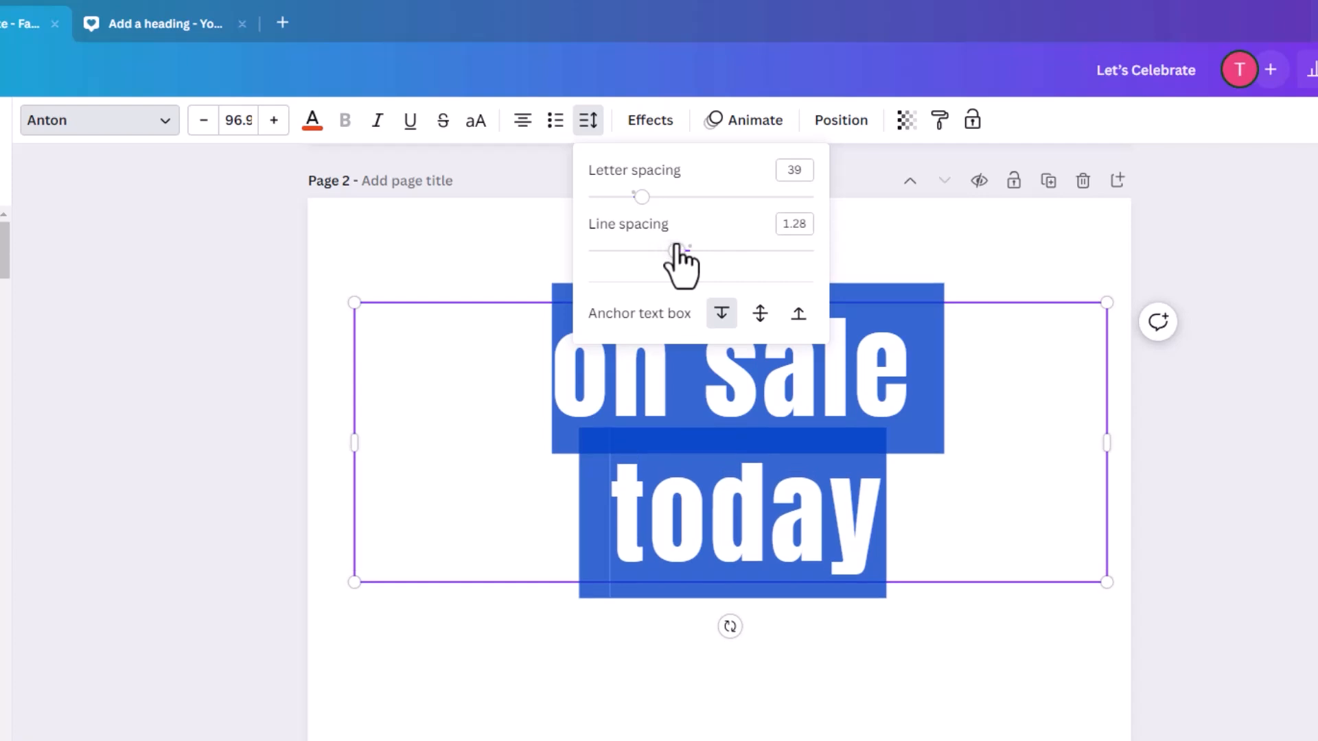
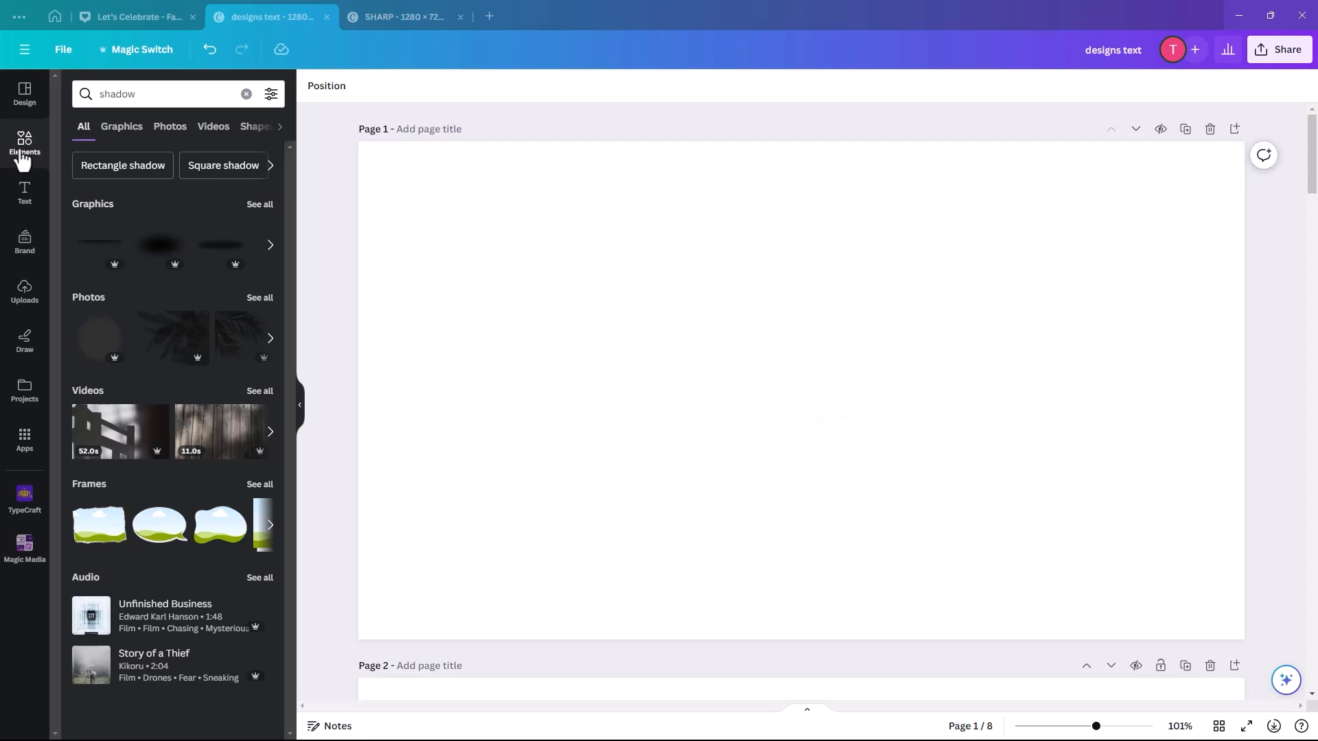
Add two paragraph text boxes to the blank page 1 of the "designs text" design and place them well apart
click(24, 196)
click(157, 137)
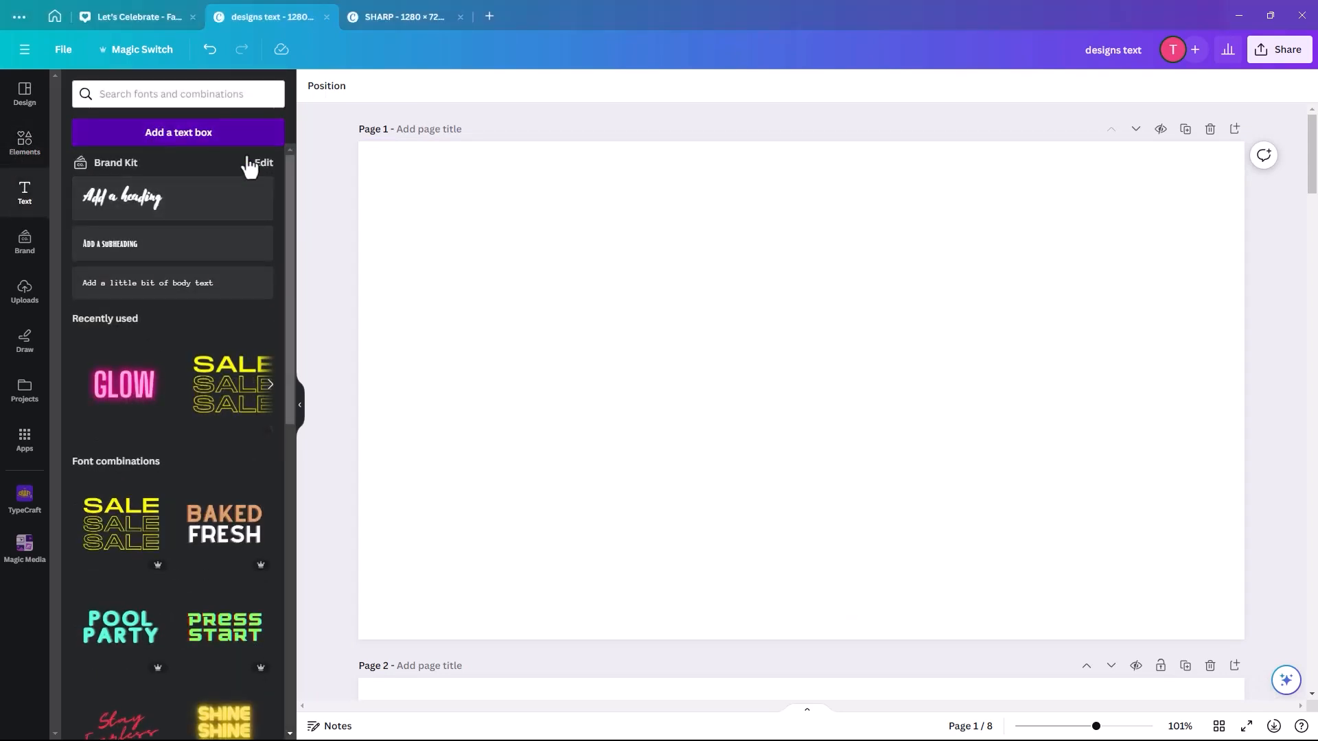
click(846, 431)
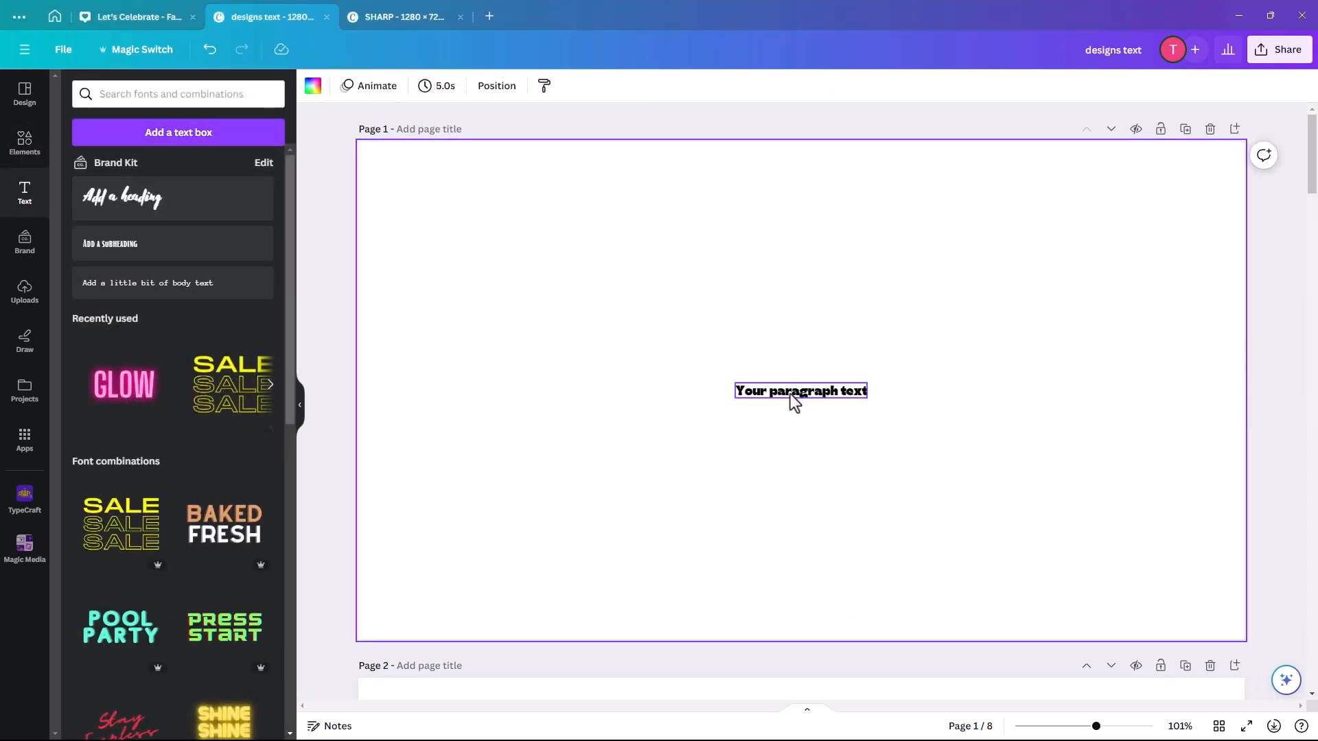
drag(794, 401, 948, 427)
click(500, 246)
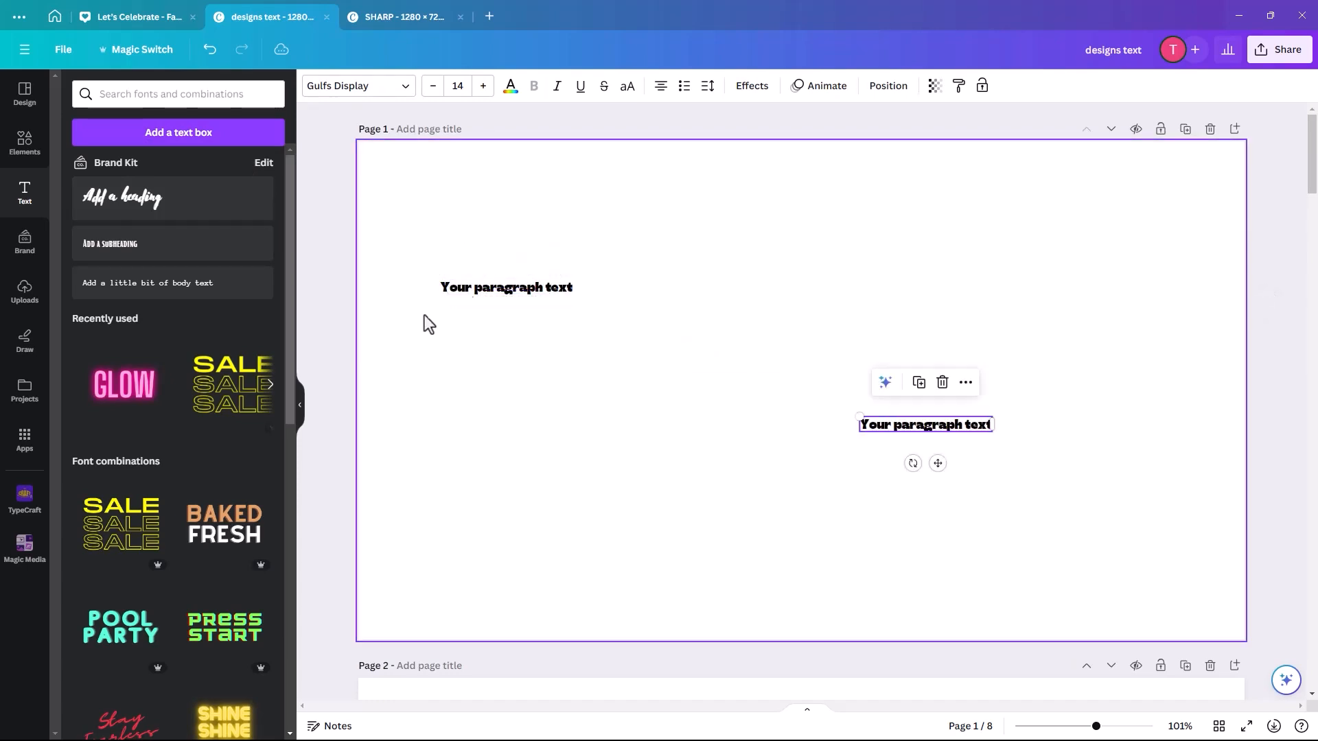
Enlarge the upper-left "Your paragraph text" box to size 17.4 and move it towards the page centre
click(538, 287)
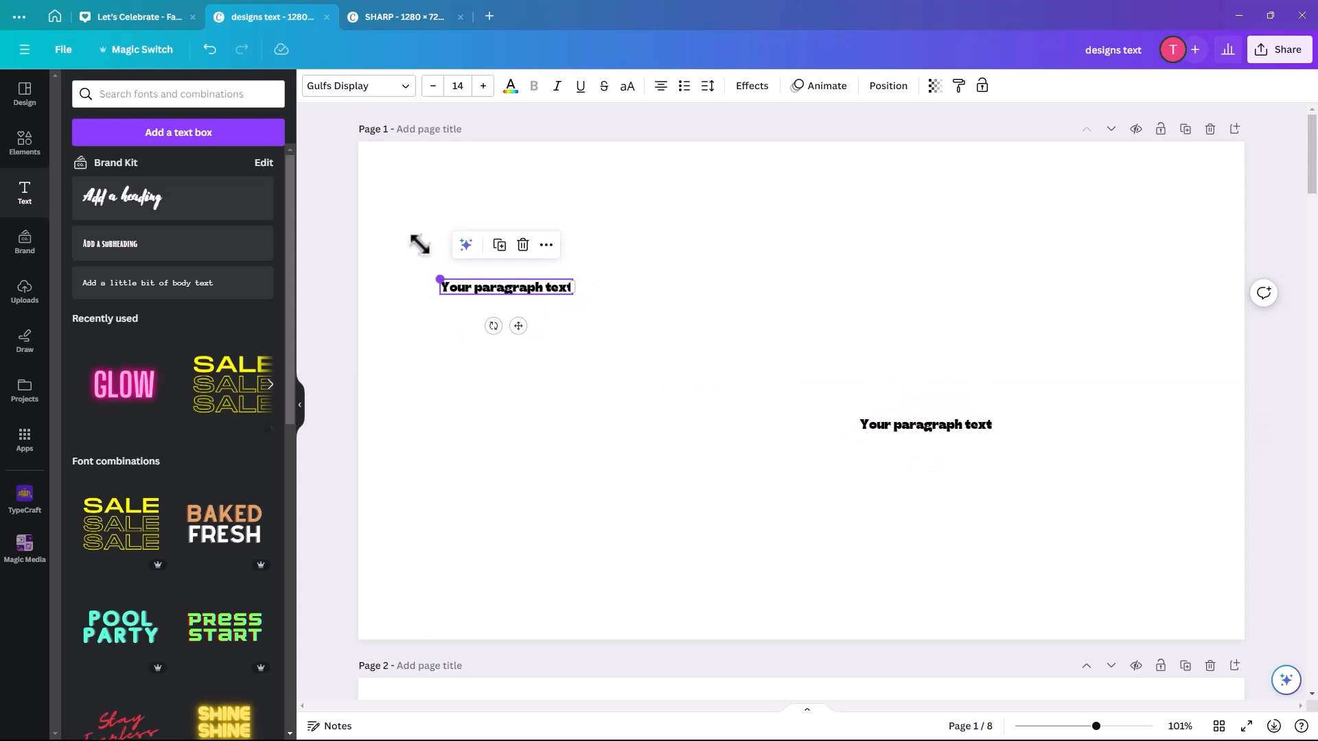
drag(440, 280, 410, 275)
drag(526, 300, 650, 310)
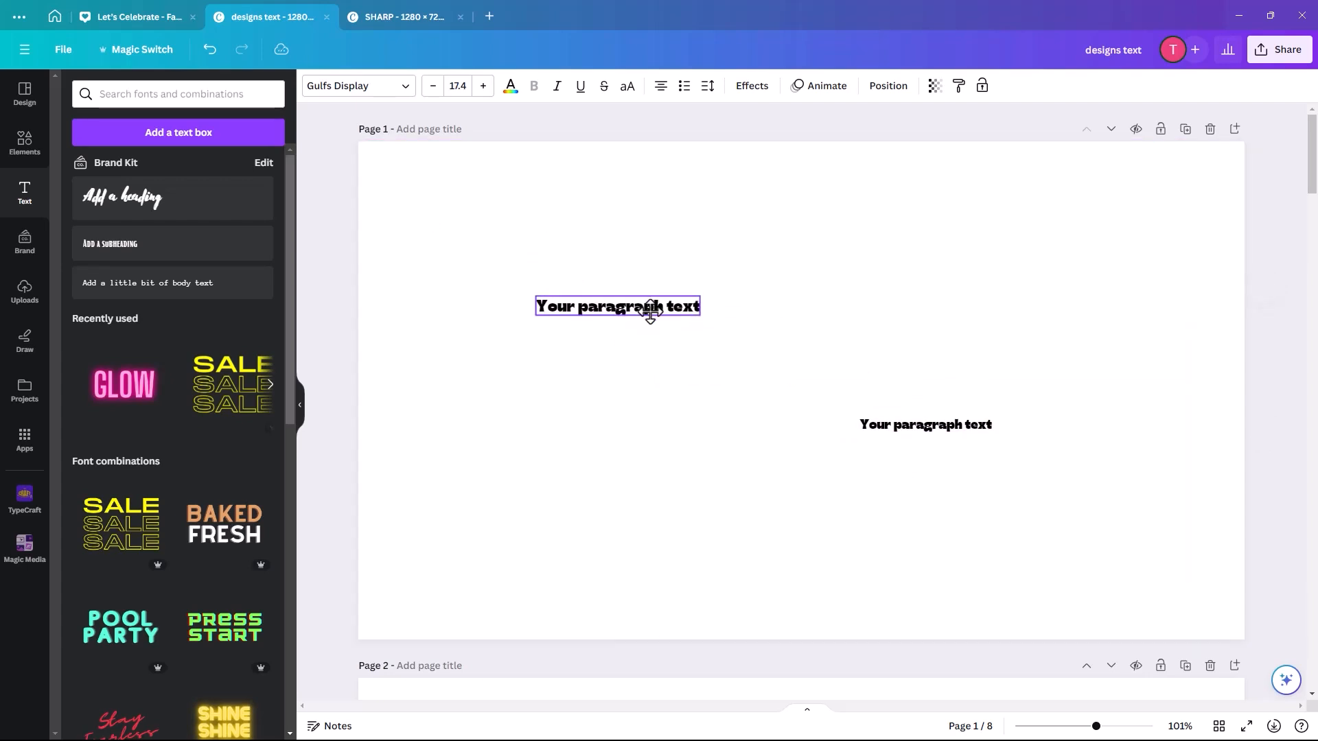
Replace the text of the enlarged text box with "D" and the text of the other box with "G"
double_click(601, 310)
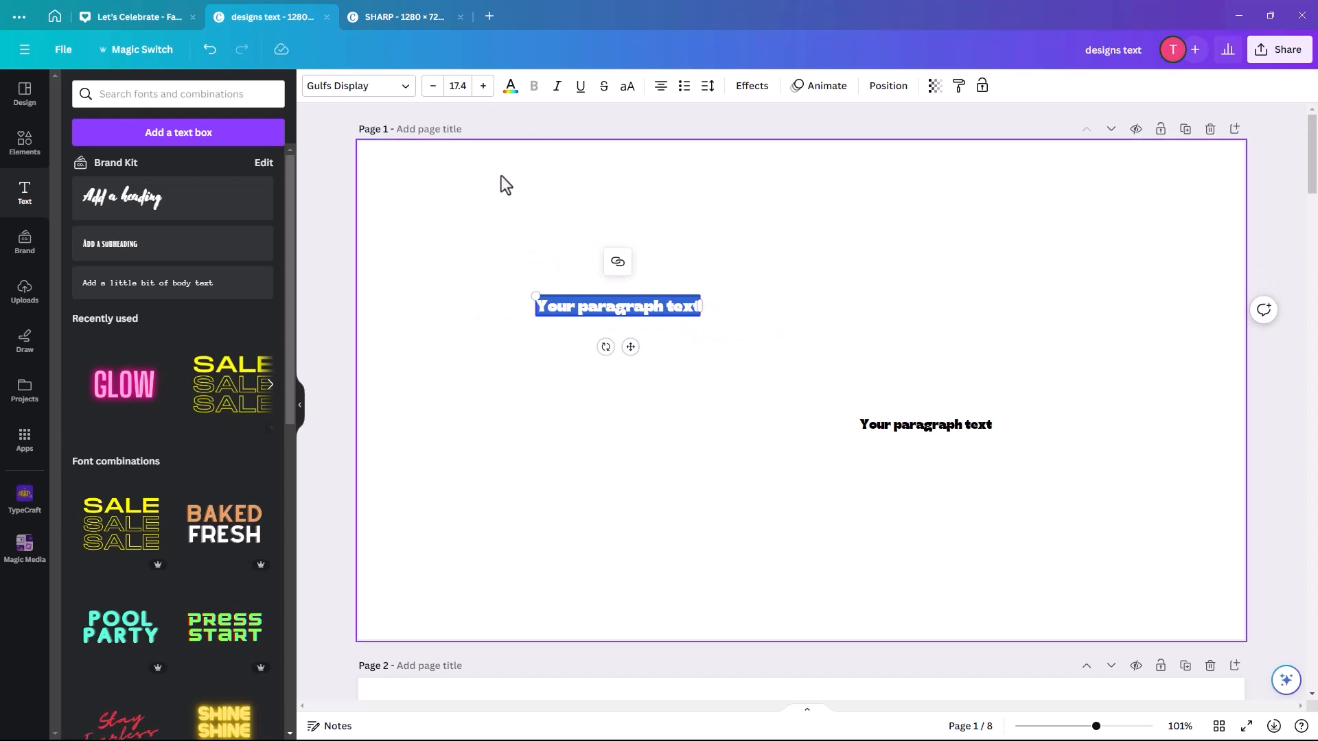
text(e)
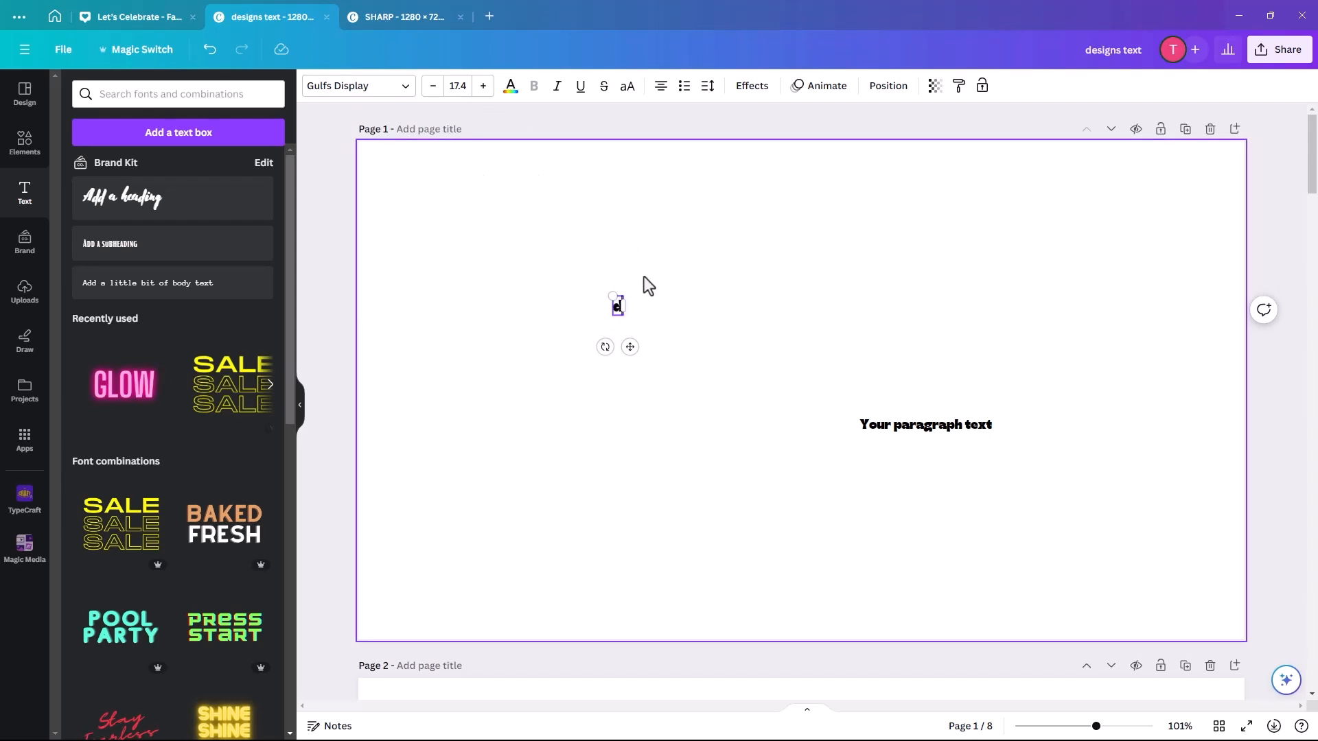
key(BackSpace)
double_click(925, 424)
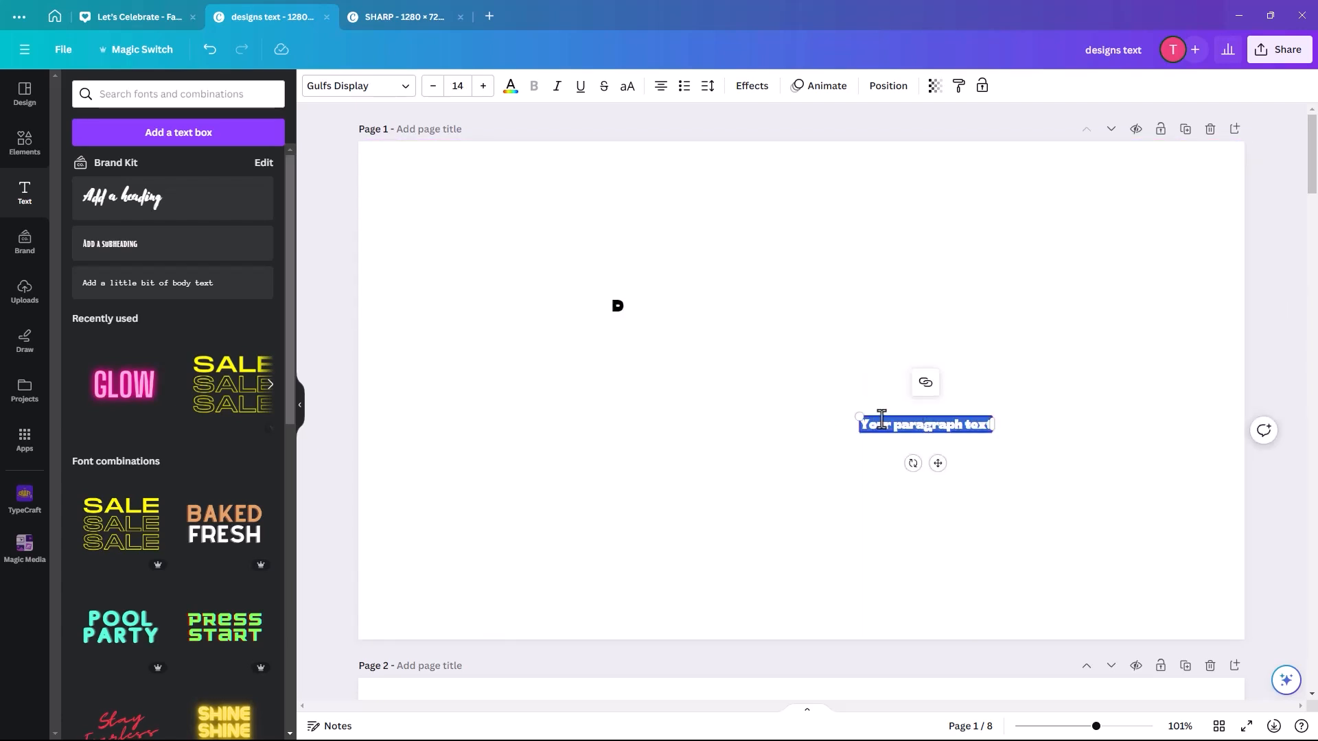
text(G)
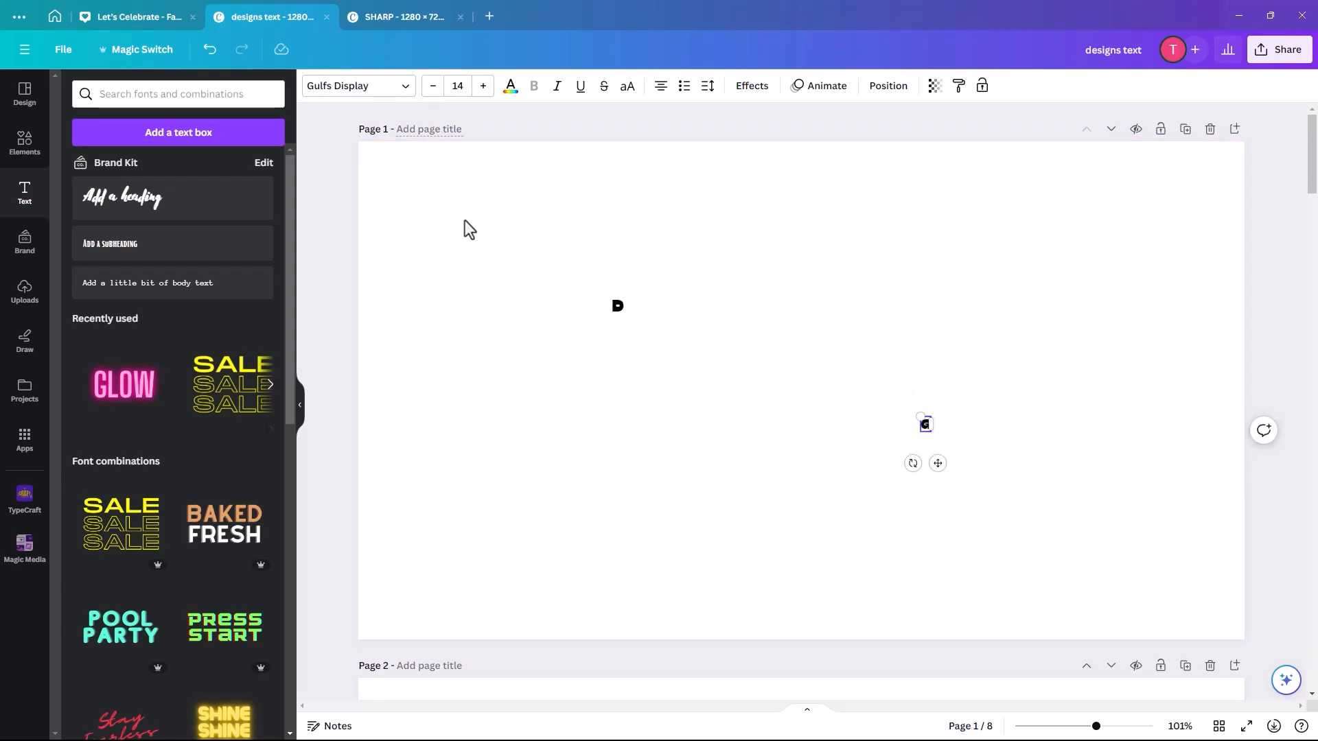
Enlarge the D to size 252 left of the page centre and set its font to Holiday
click(617, 307)
drag(610, 296, 420, 195)
drag(575, 278, 598, 375)
drag(652, 427, 733, 511)
double_click(610, 421)
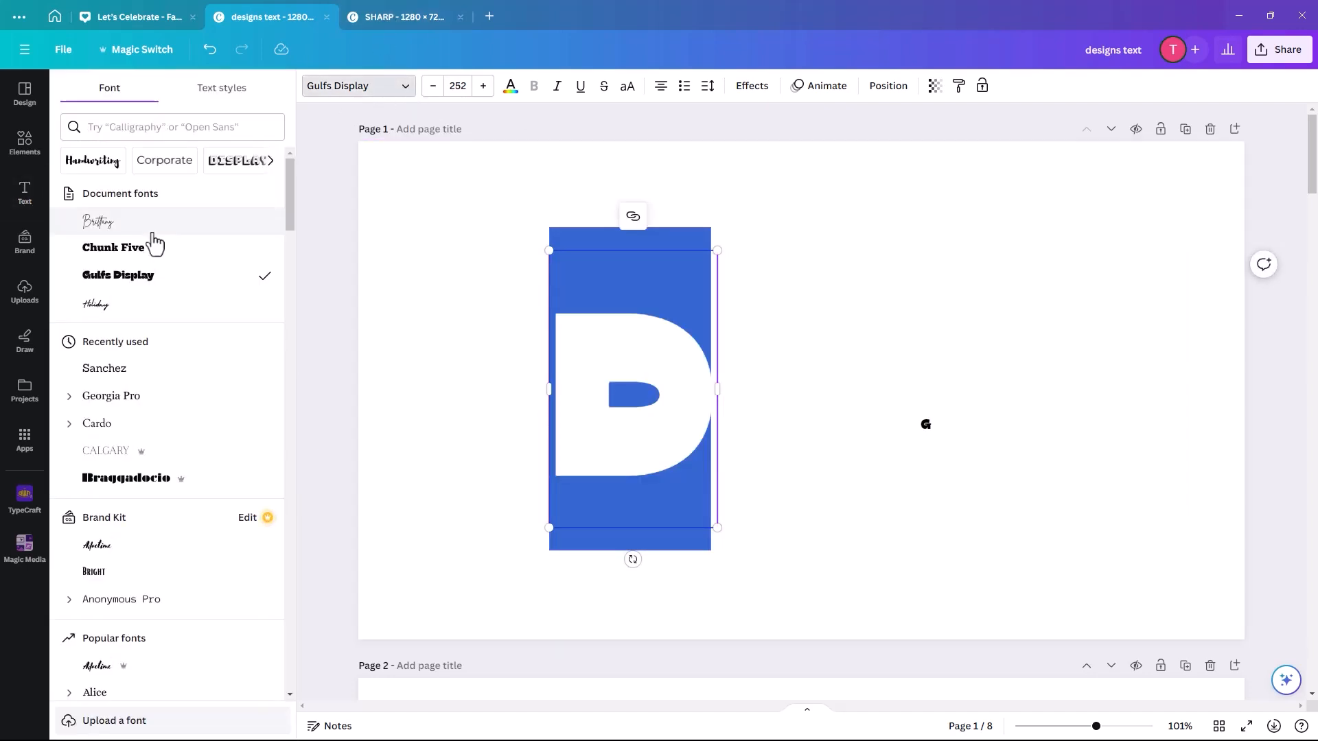
click(145, 314)
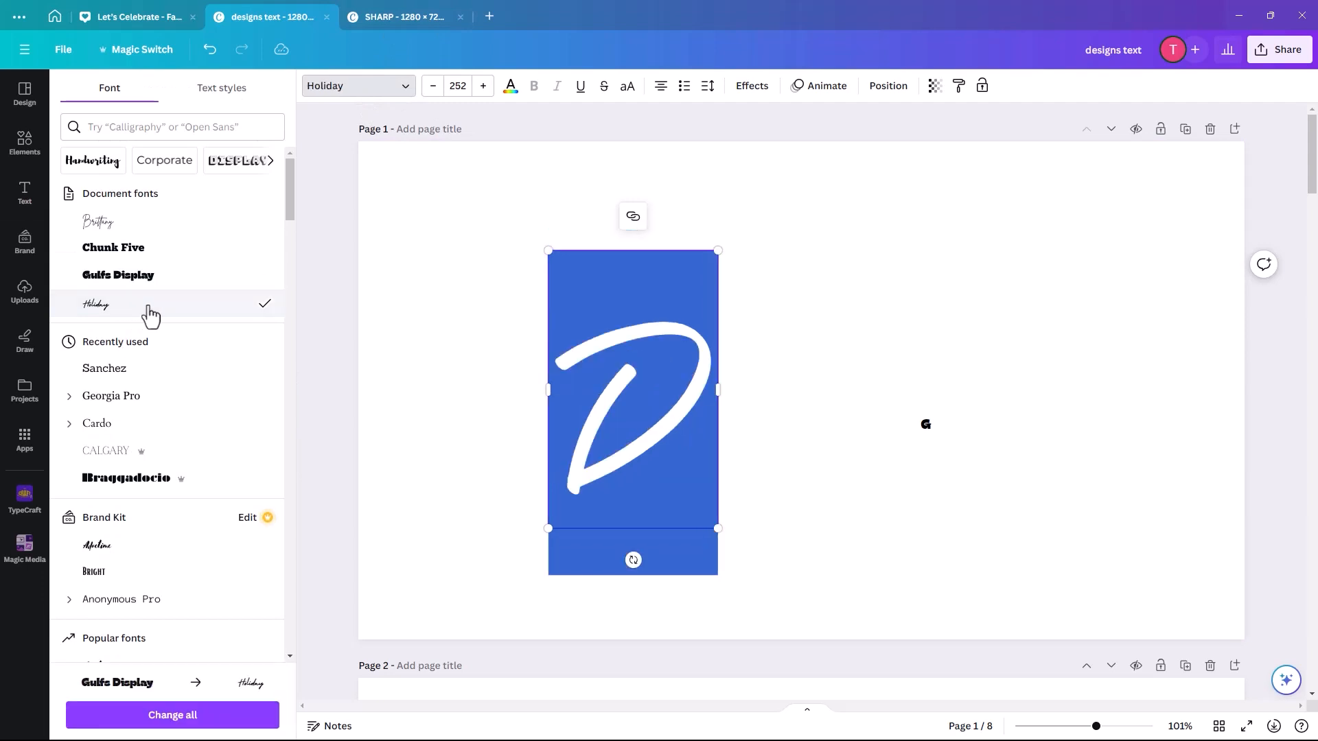
Place the G beside the D, set its font to Brittany and enlarge it to size 207
click(905, 431)
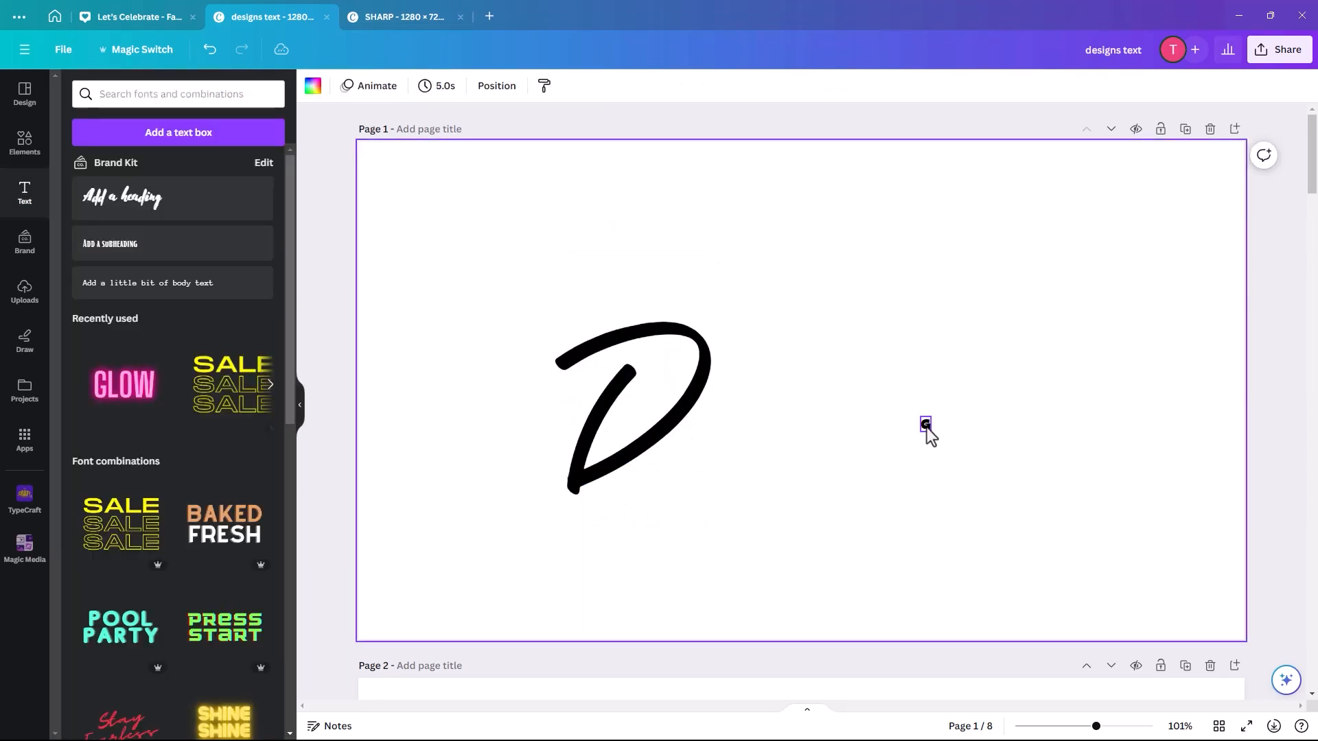
drag(925, 426, 699, 180)
drag(732, 291, 812, 412)
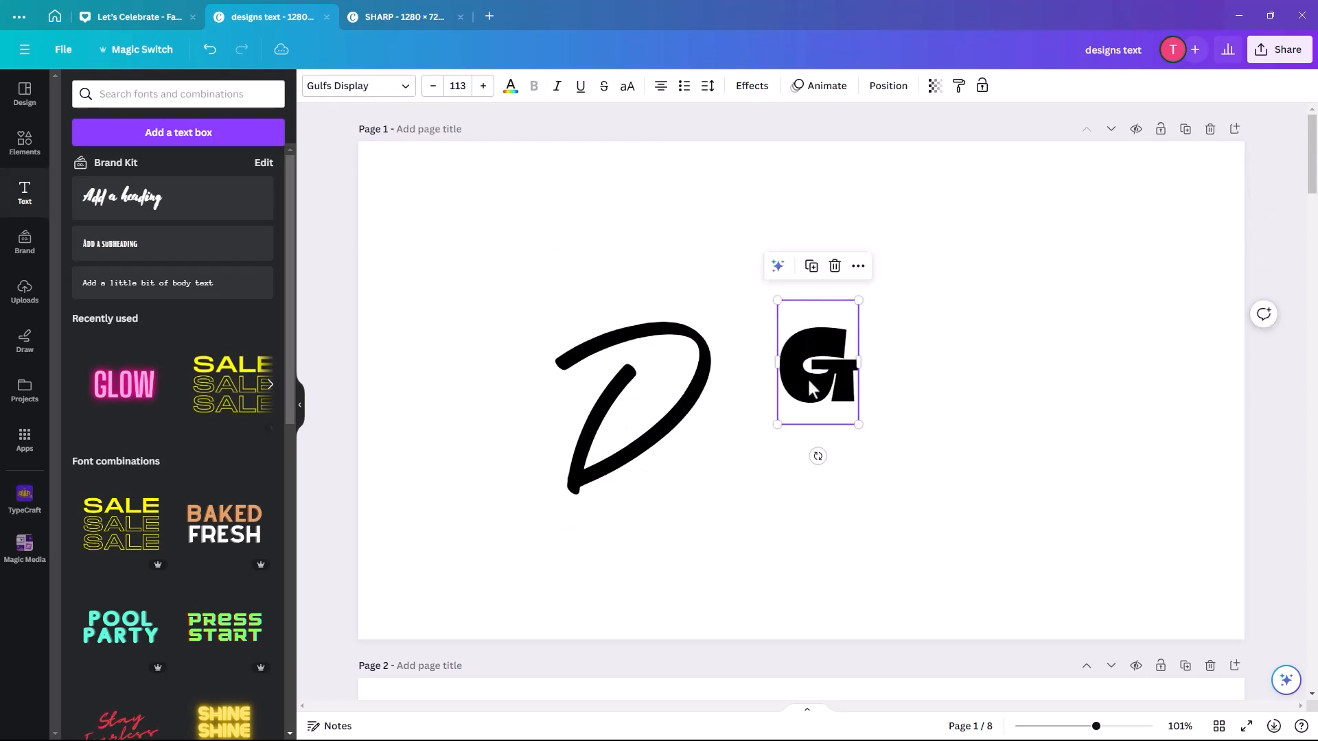
double_click(817, 385)
click(408, 94)
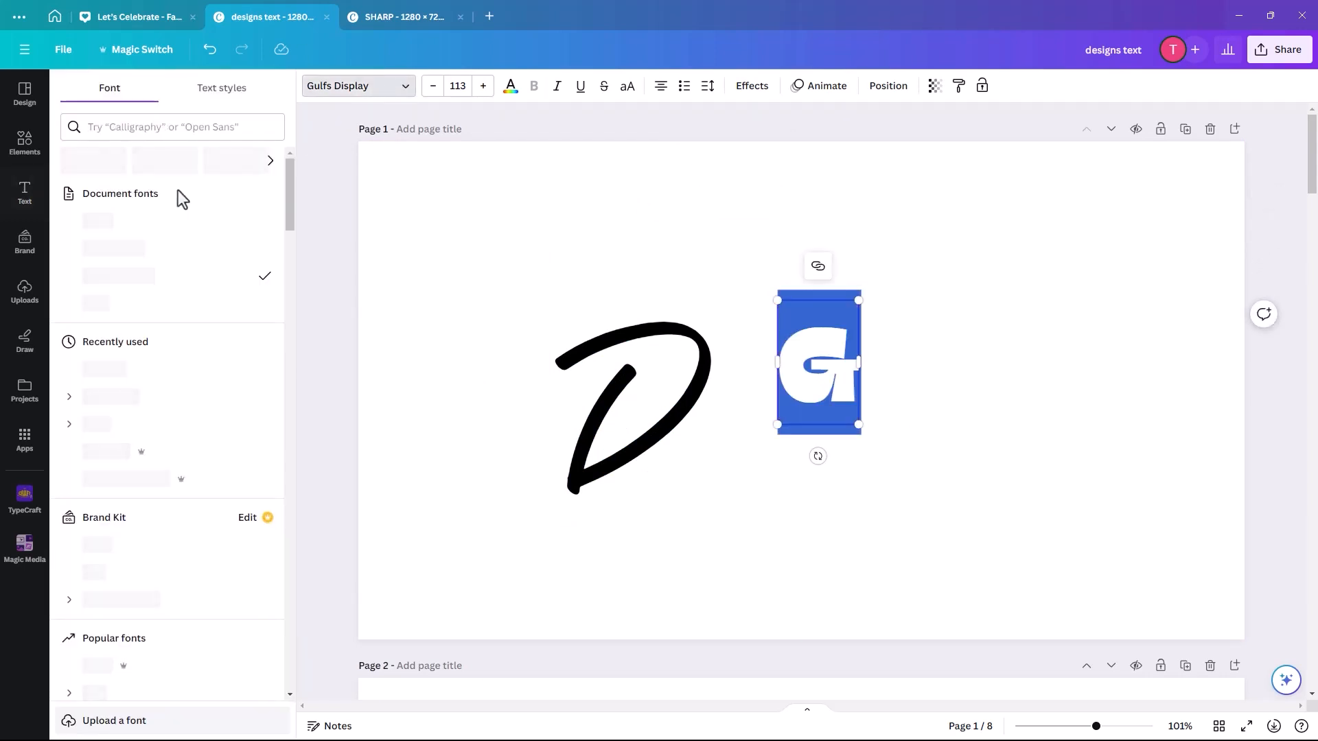
click(103, 221)
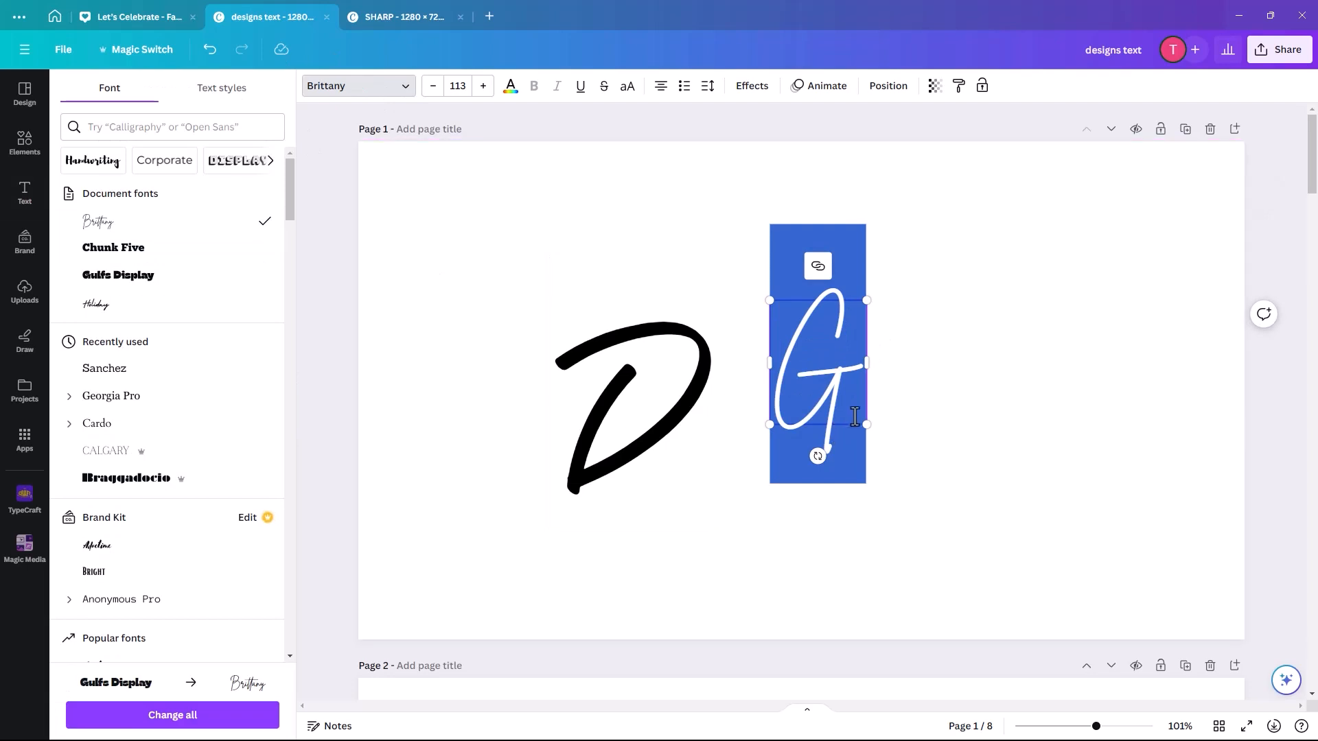
drag(866, 424, 964, 521)
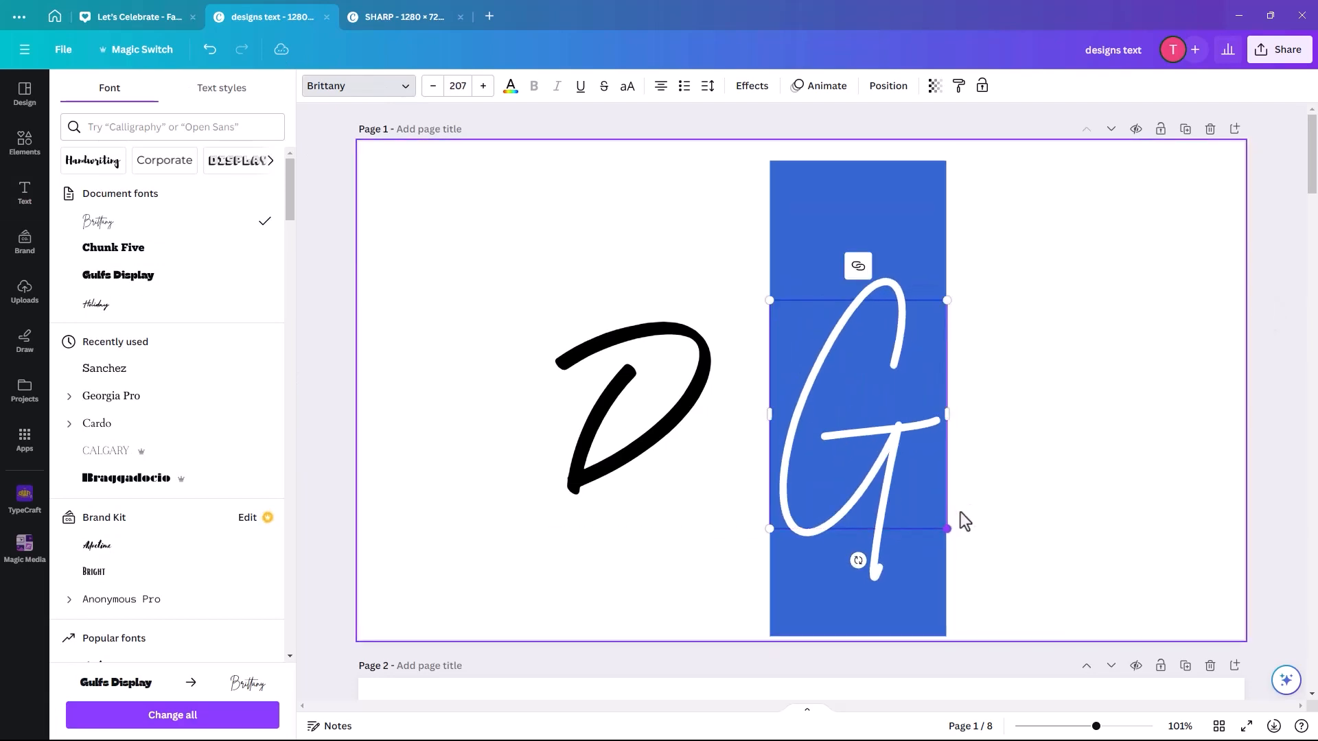
click(868, 464)
click(1006, 349)
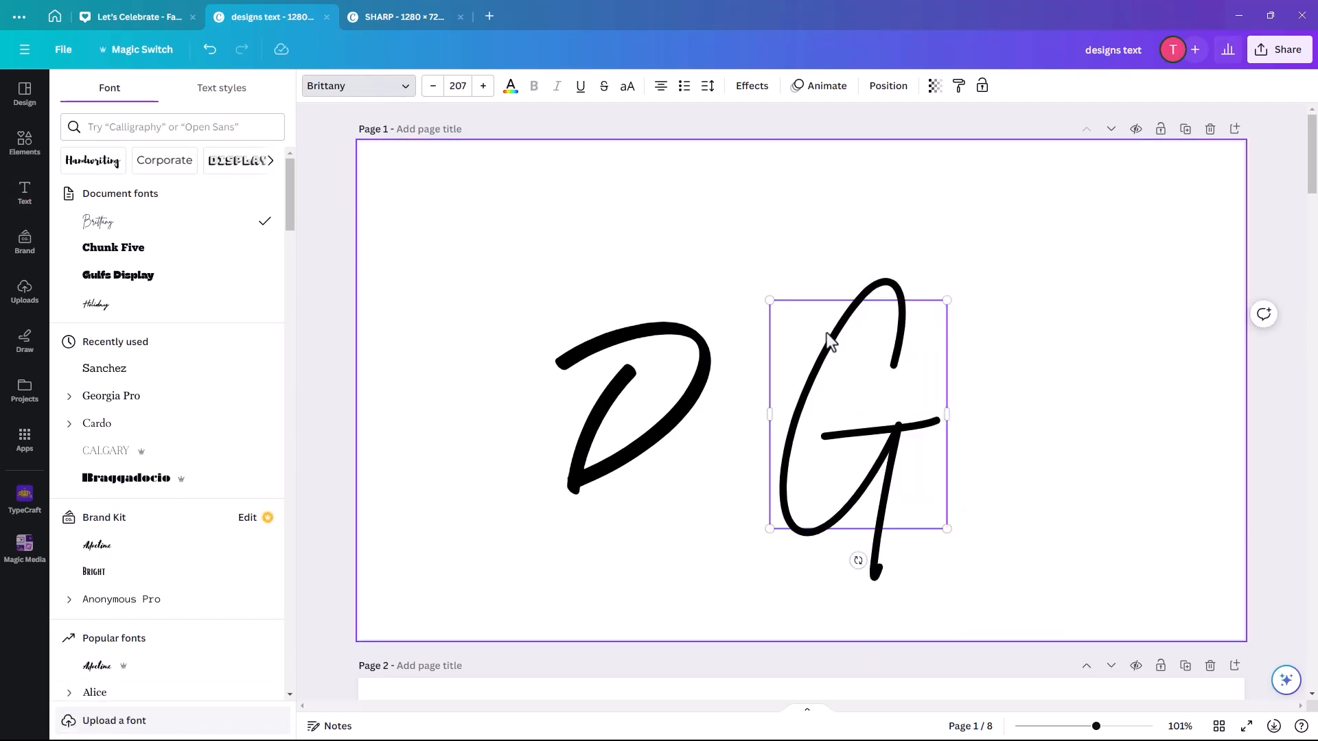
Move the G slightly up and shift the D towards it so the two letters overlap
drag(825, 359, 807, 291)
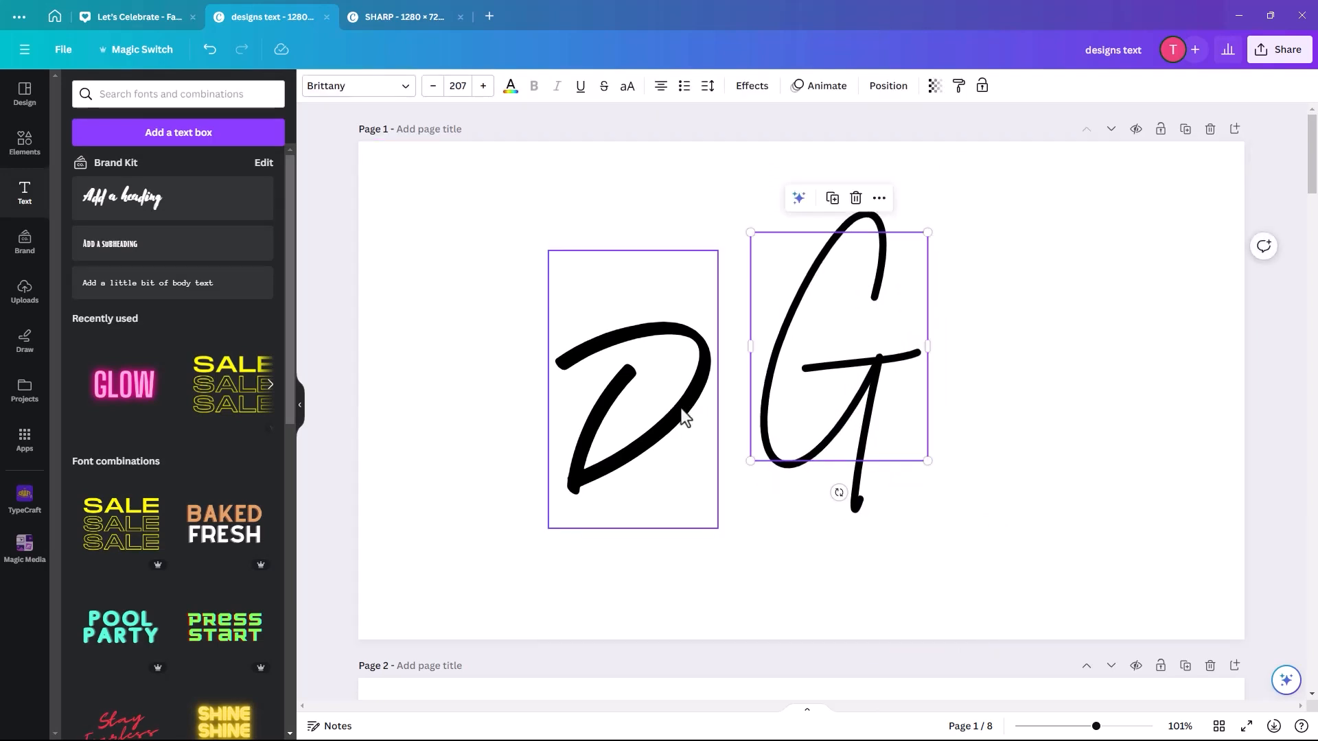
drag(681, 409, 764, 431)
click(868, 384)
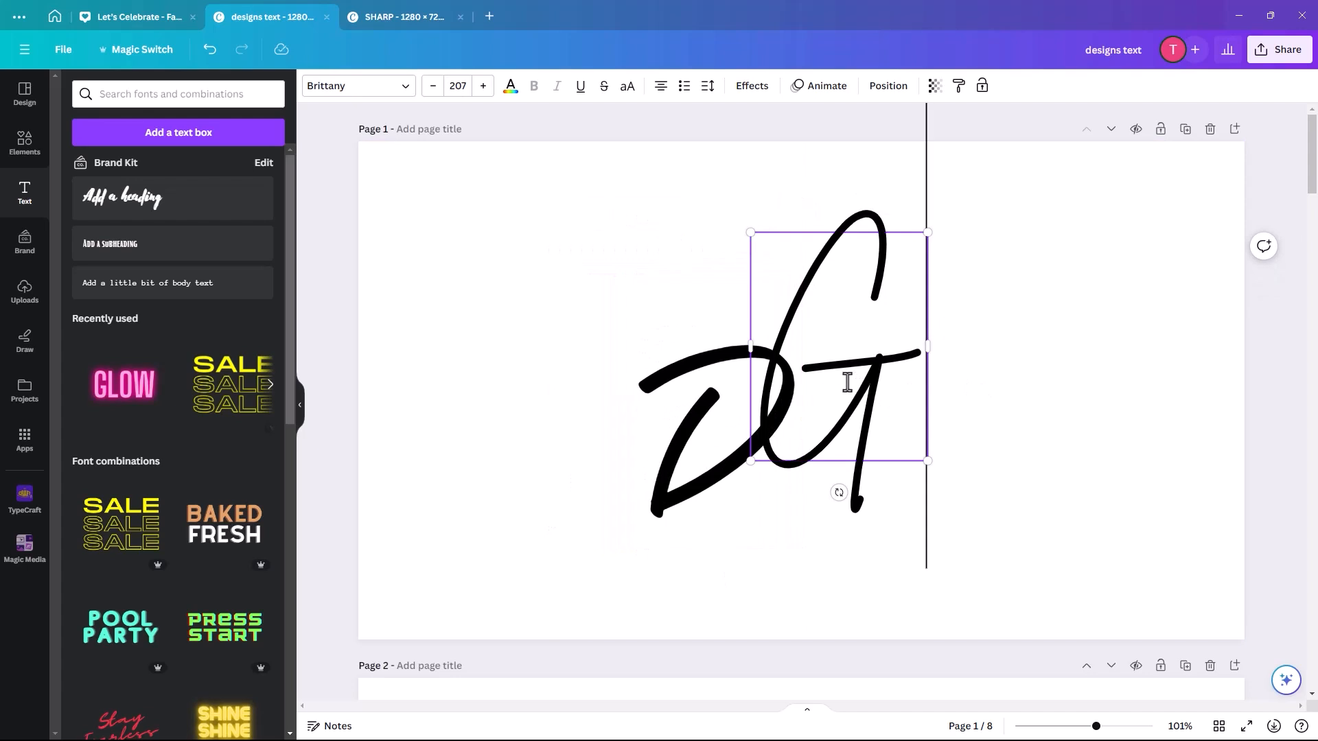
Colour the G with the Brand Kit purple and the D with the Brand Kit pink
double_click(847, 382)
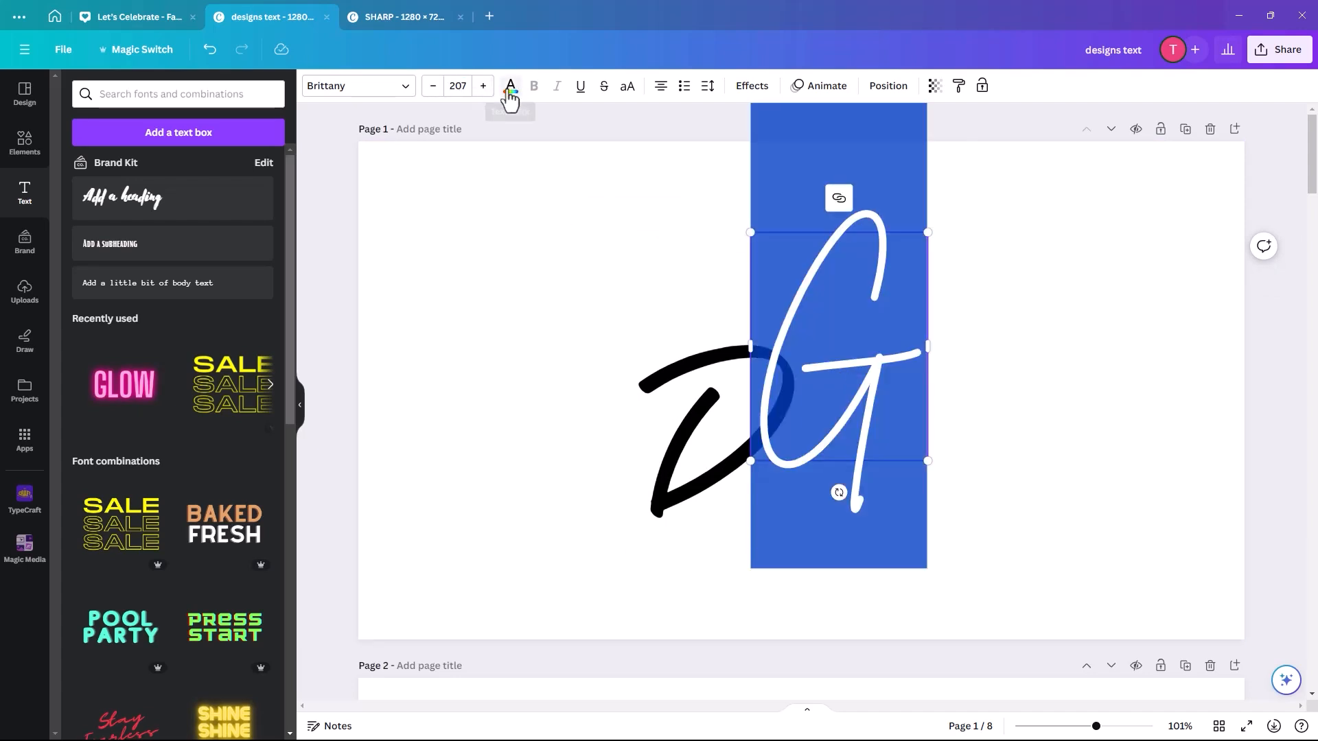
click(509, 87)
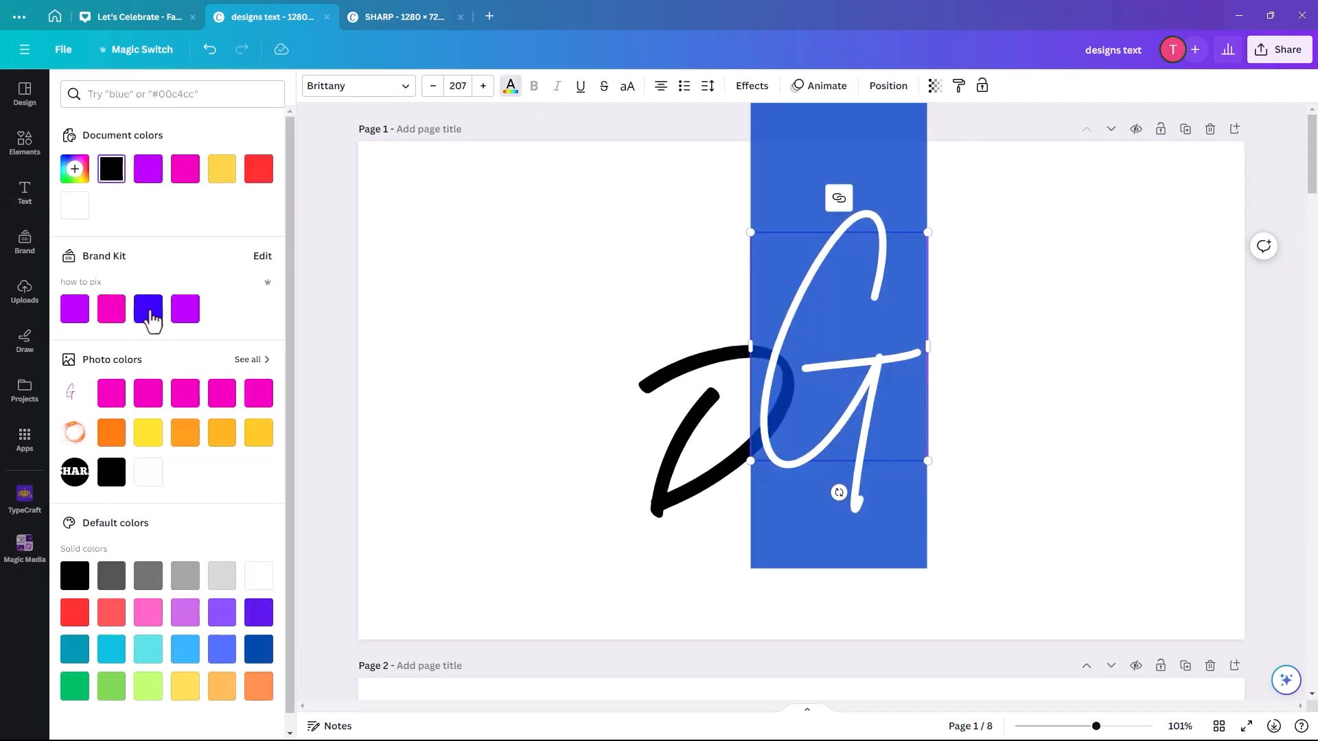
click(186, 312)
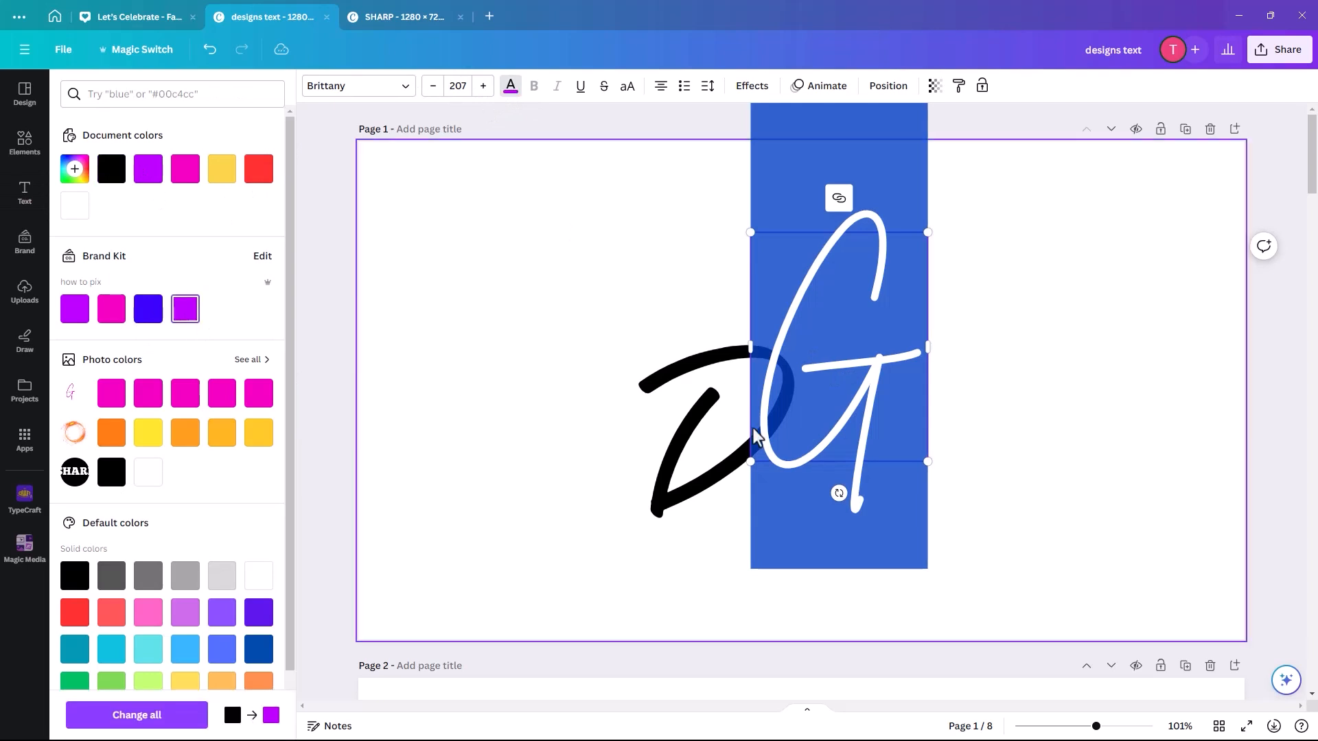
double_click(677, 443)
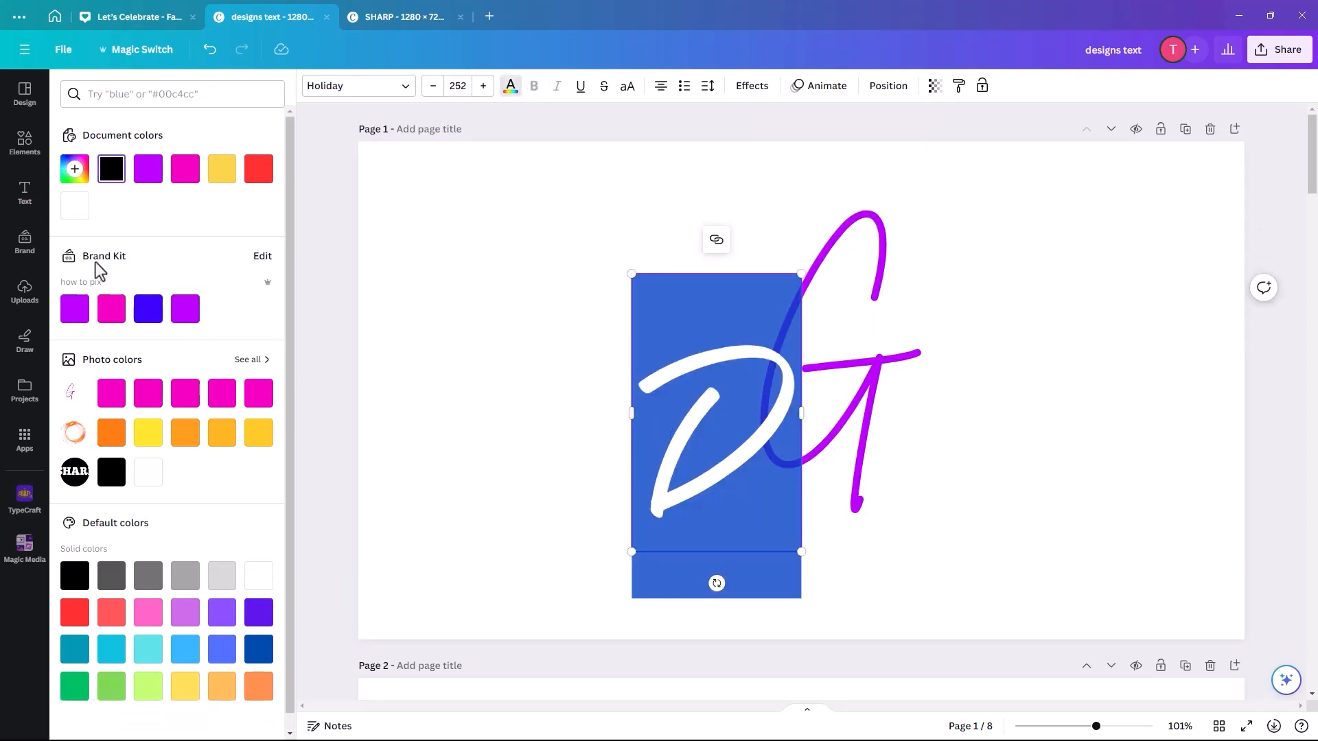
click(111, 312)
click(496, 380)
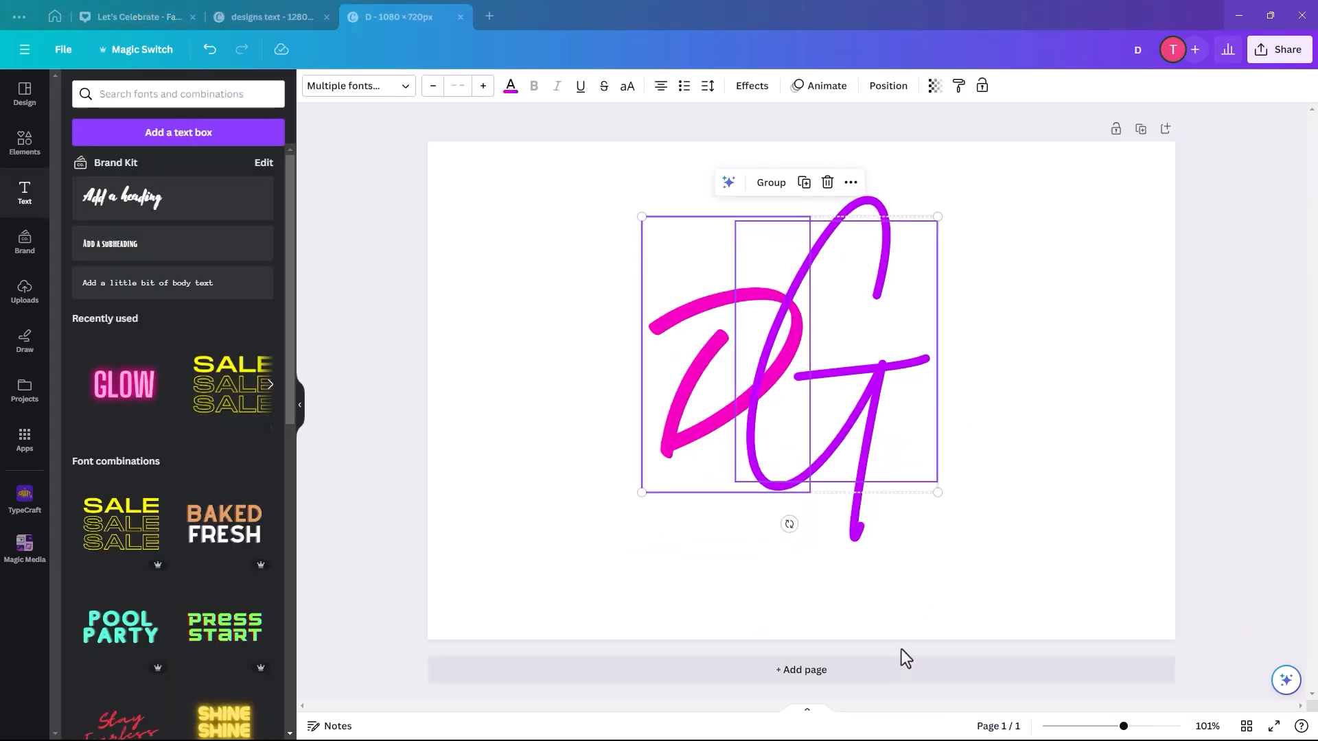
Reposition the D and G together near the centre of the page in the 1080 × 720 px design
drag(579, 262, 782, 403)
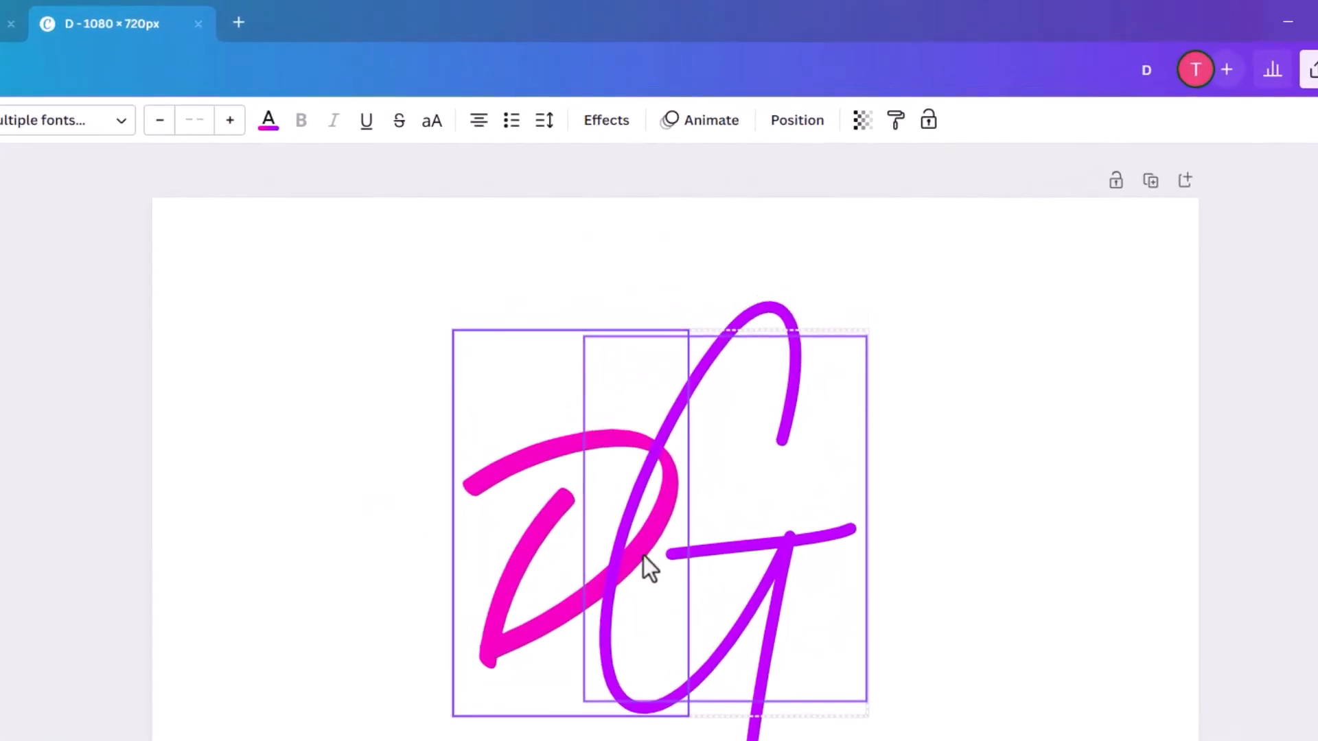
drag(644, 555, 638, 553)
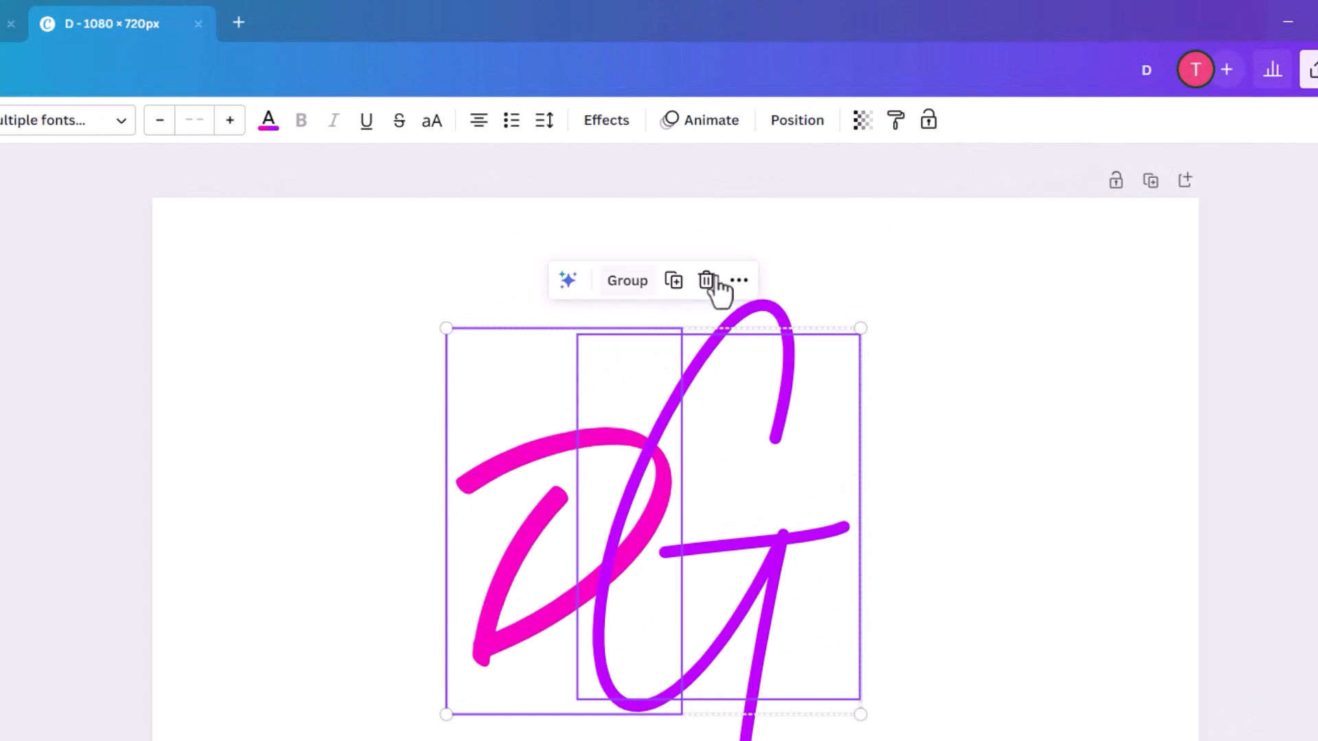
Duplicate the page and delete the pink D from the copy, leaving only the purple G
click(1151, 182)
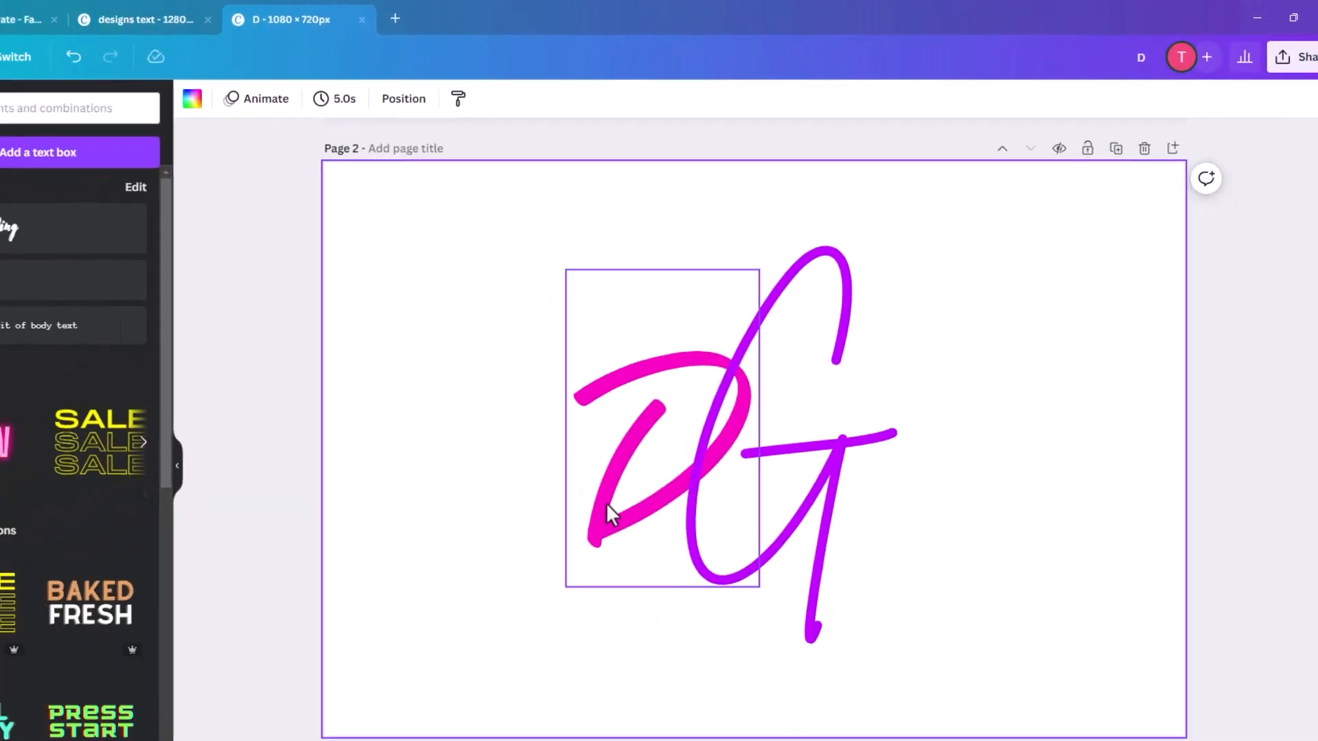
click(475, 603)
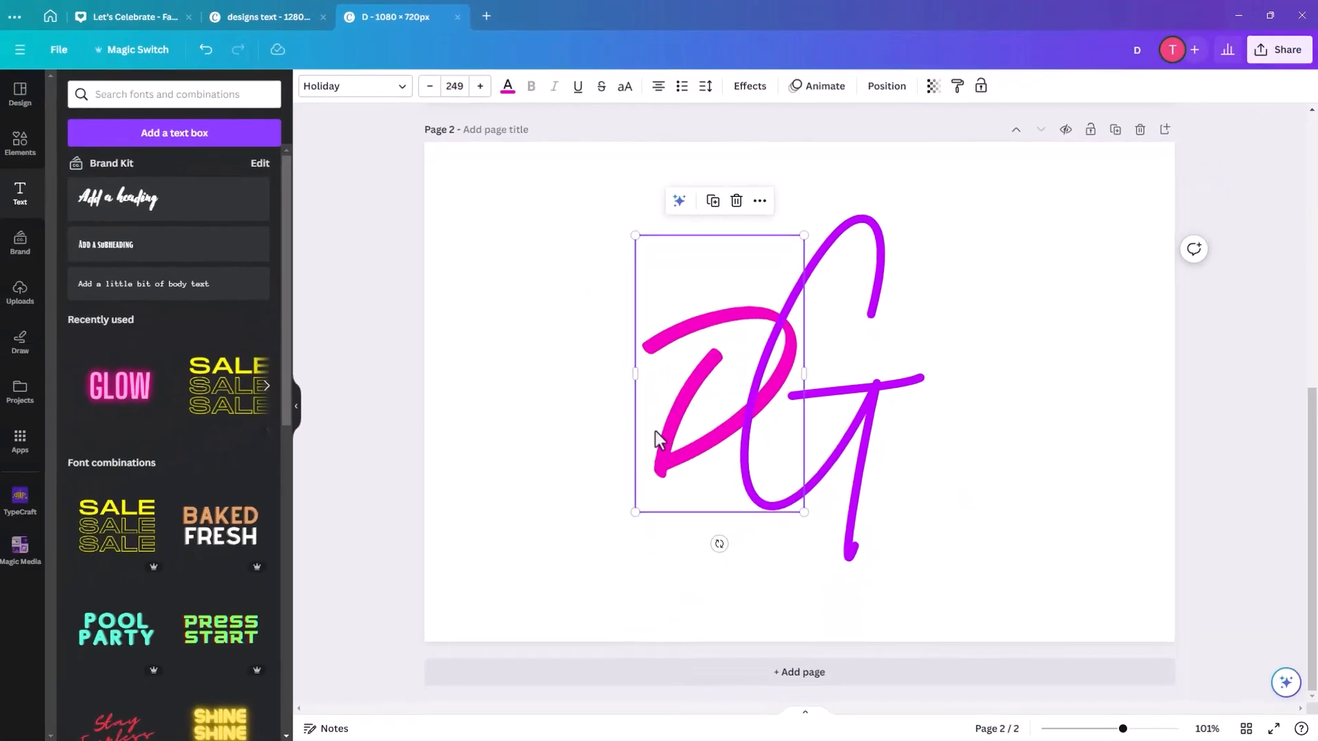
key(Delete)
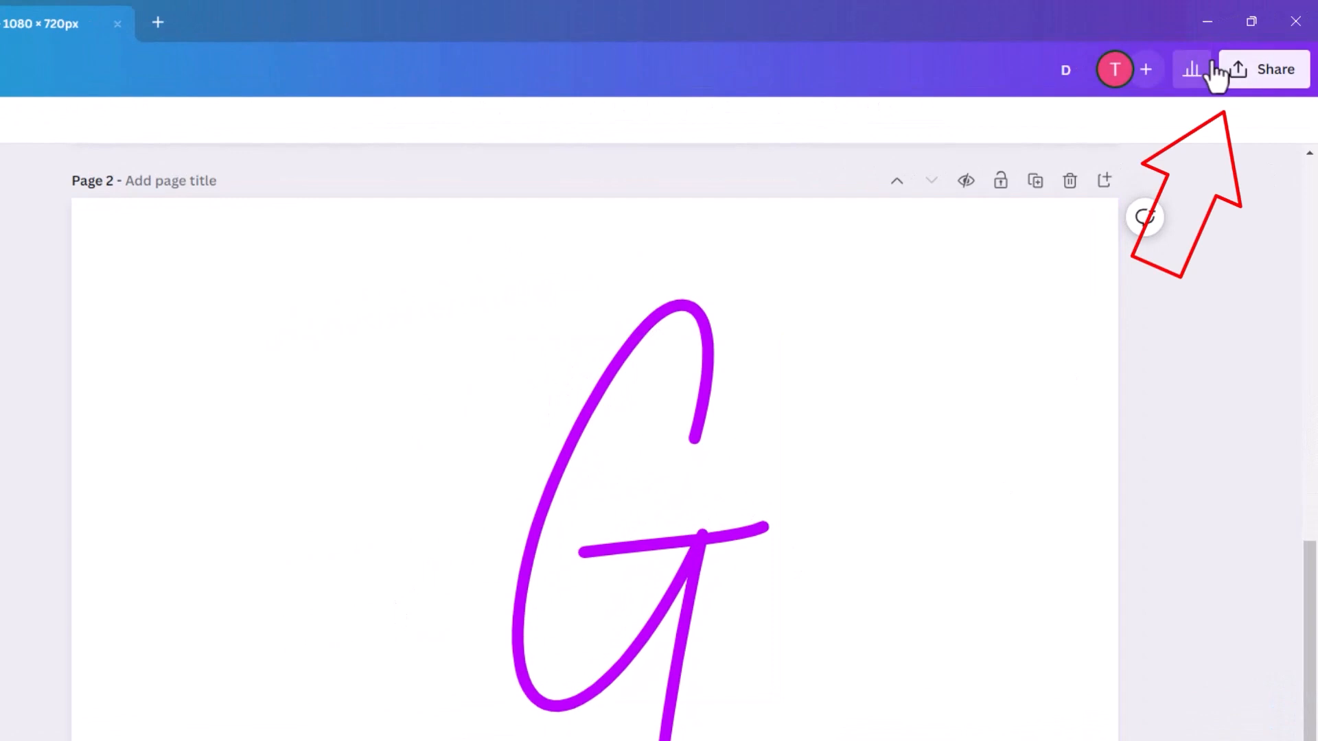
Set up a PNG download with a transparent background, limited to page 2
click(1268, 76)
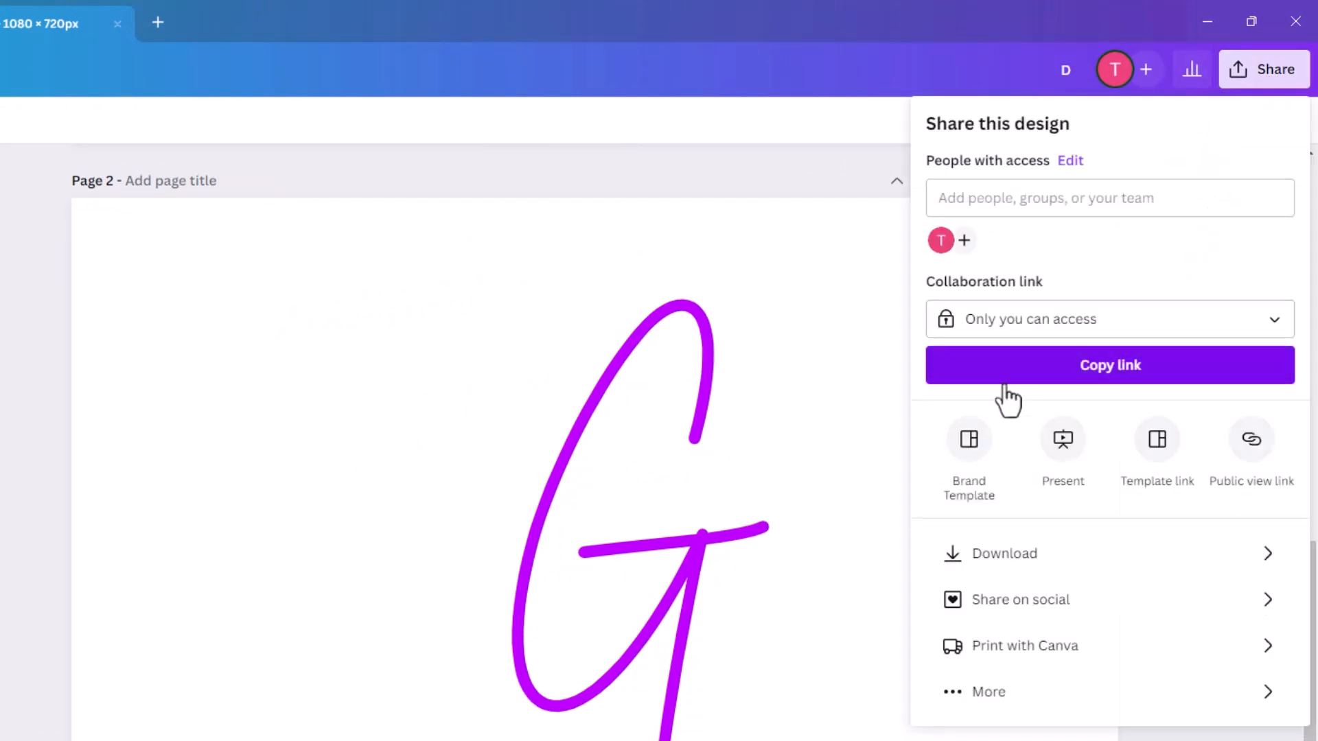
click(974, 563)
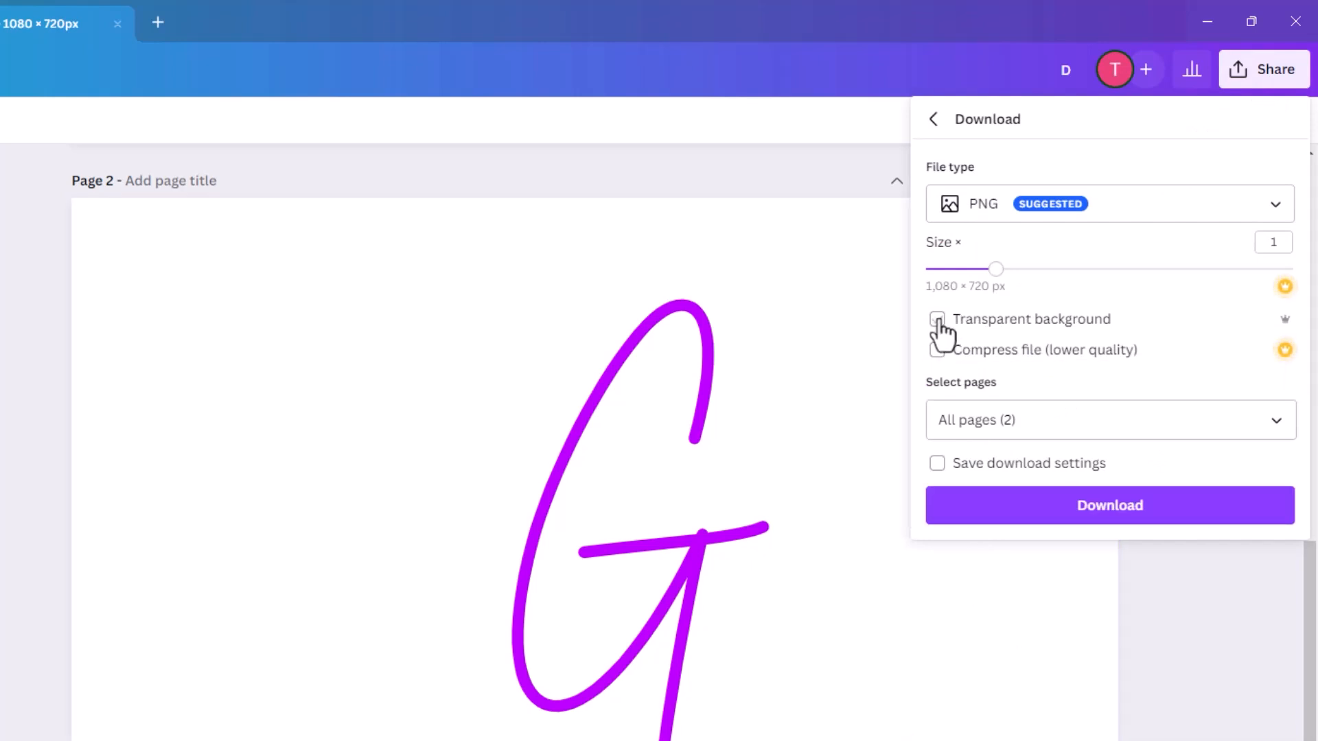
click(1281, 441)
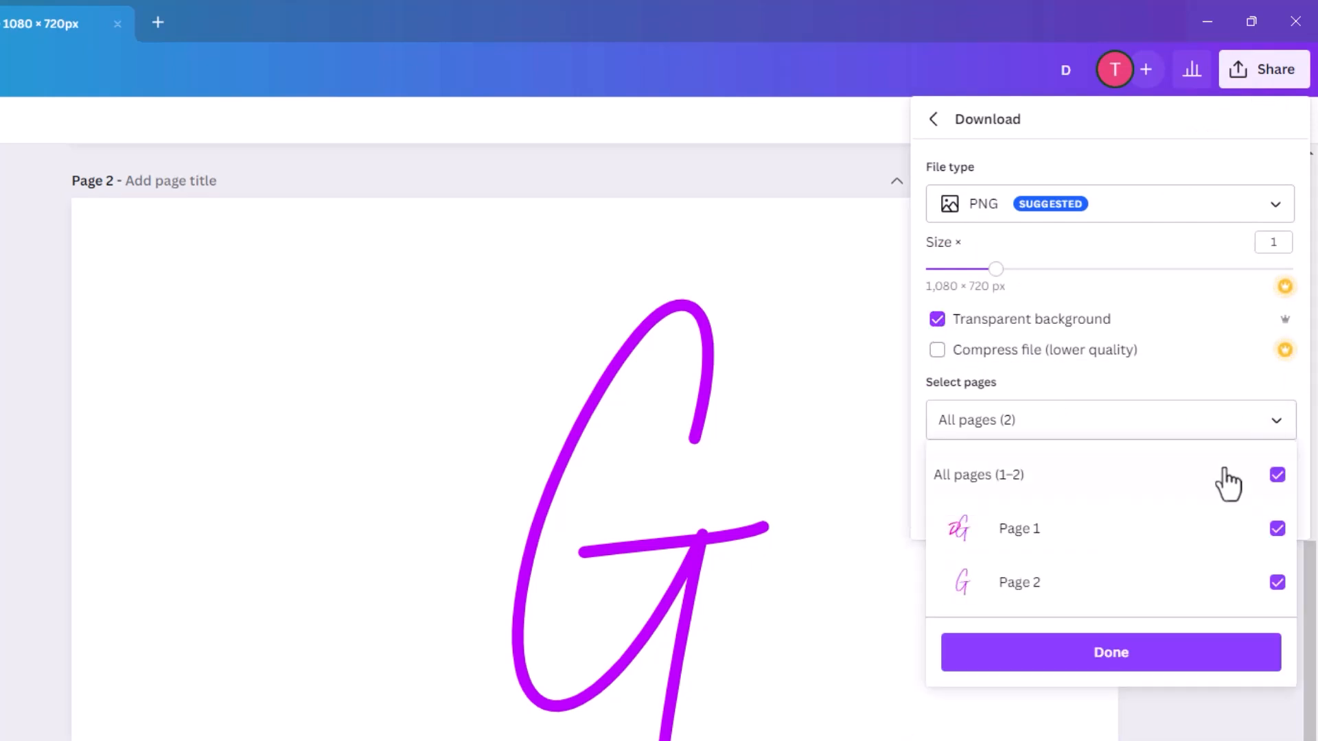
click(1276, 475)
click(1278, 583)
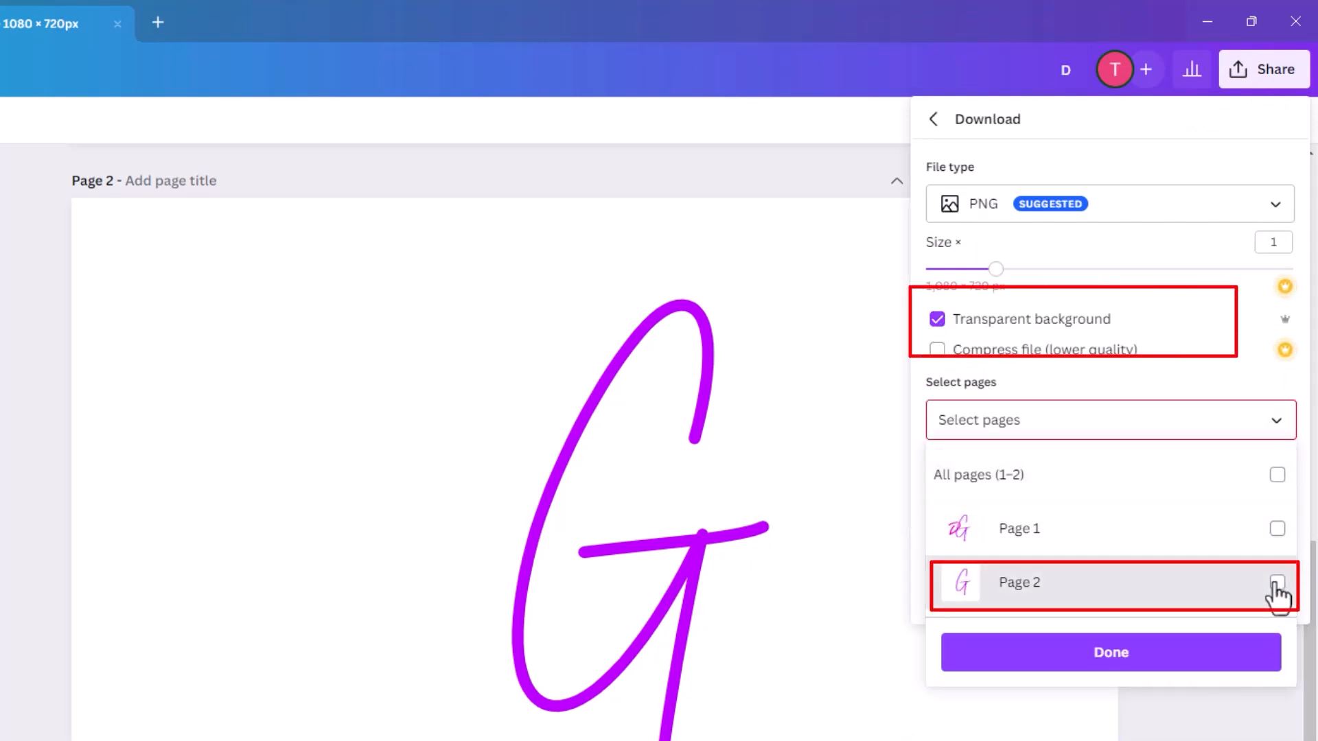
click(1140, 669)
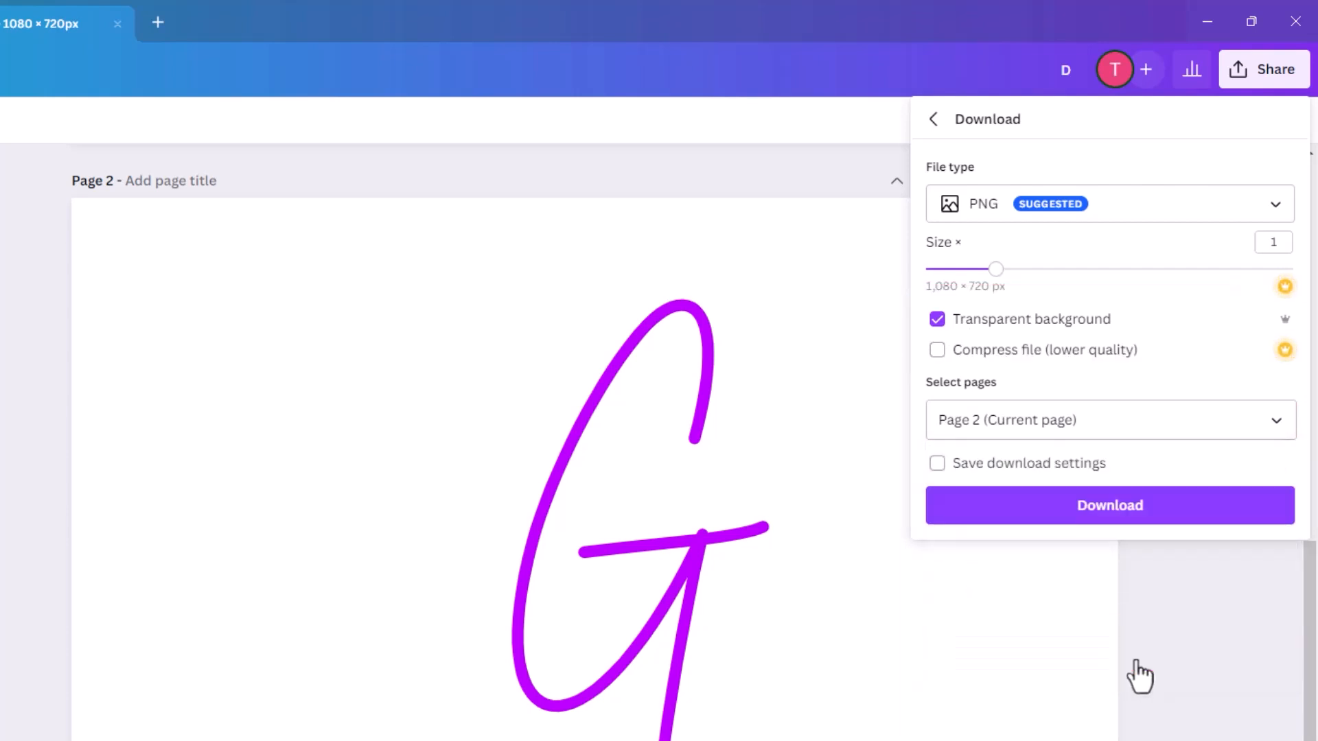
Download the page and save the PNG file as "G pur" in the IDEAS folder
click(1081, 529)
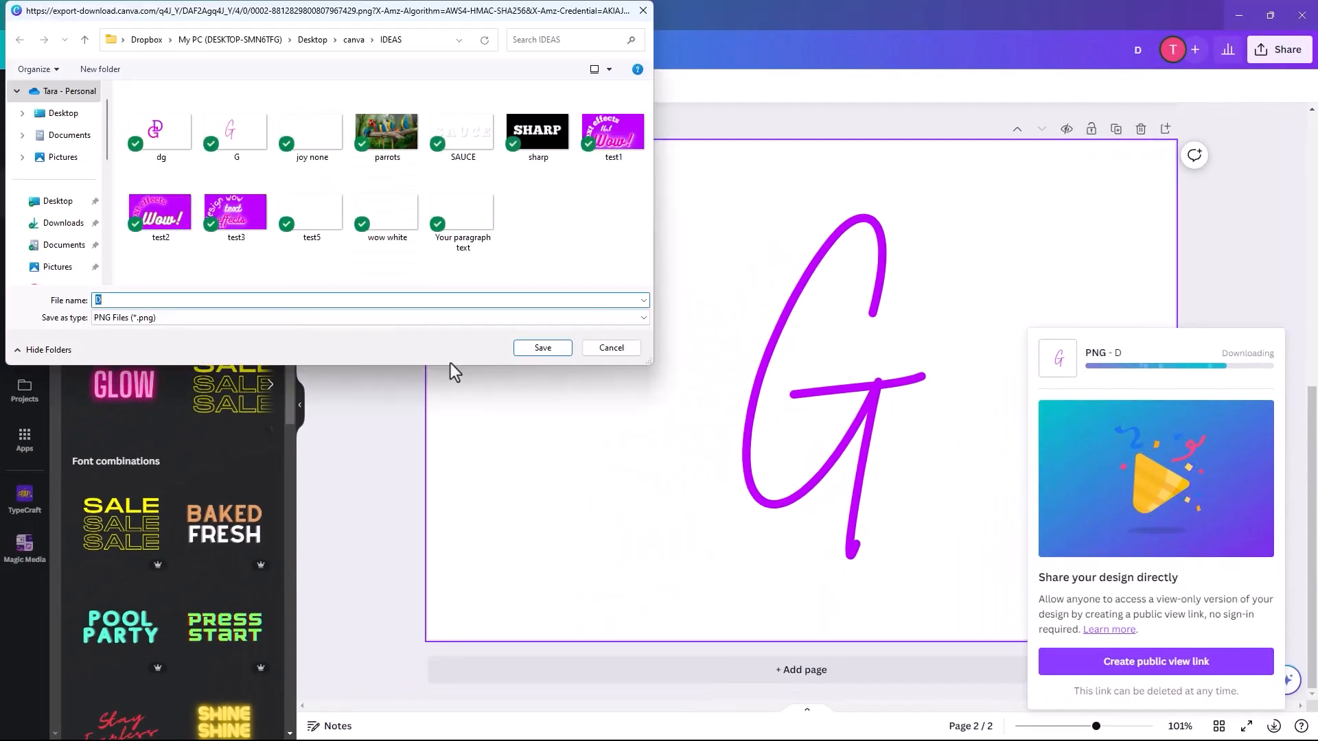
text(G pur)
click(542, 347)
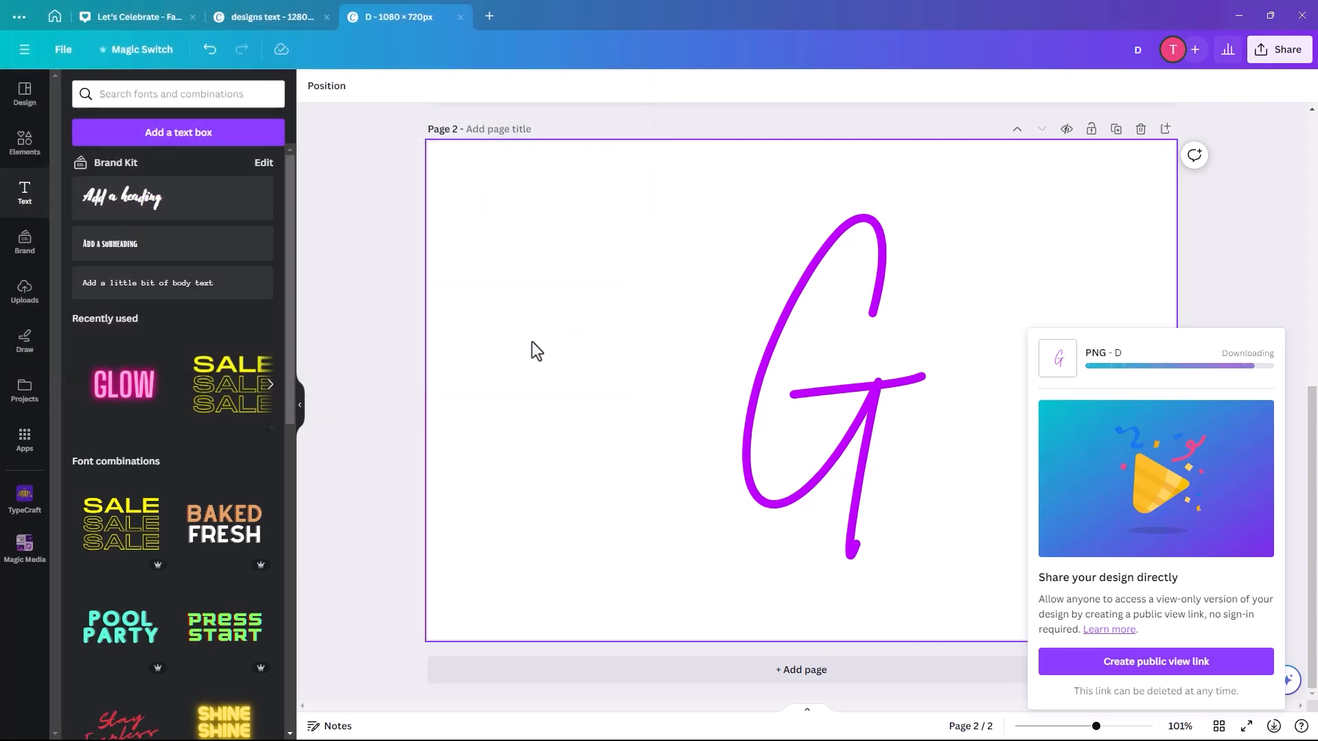
Upload the "G pur" PNG file from the IDEAS folder to the design's image uploads
scroll(1015, 347, up, 5)
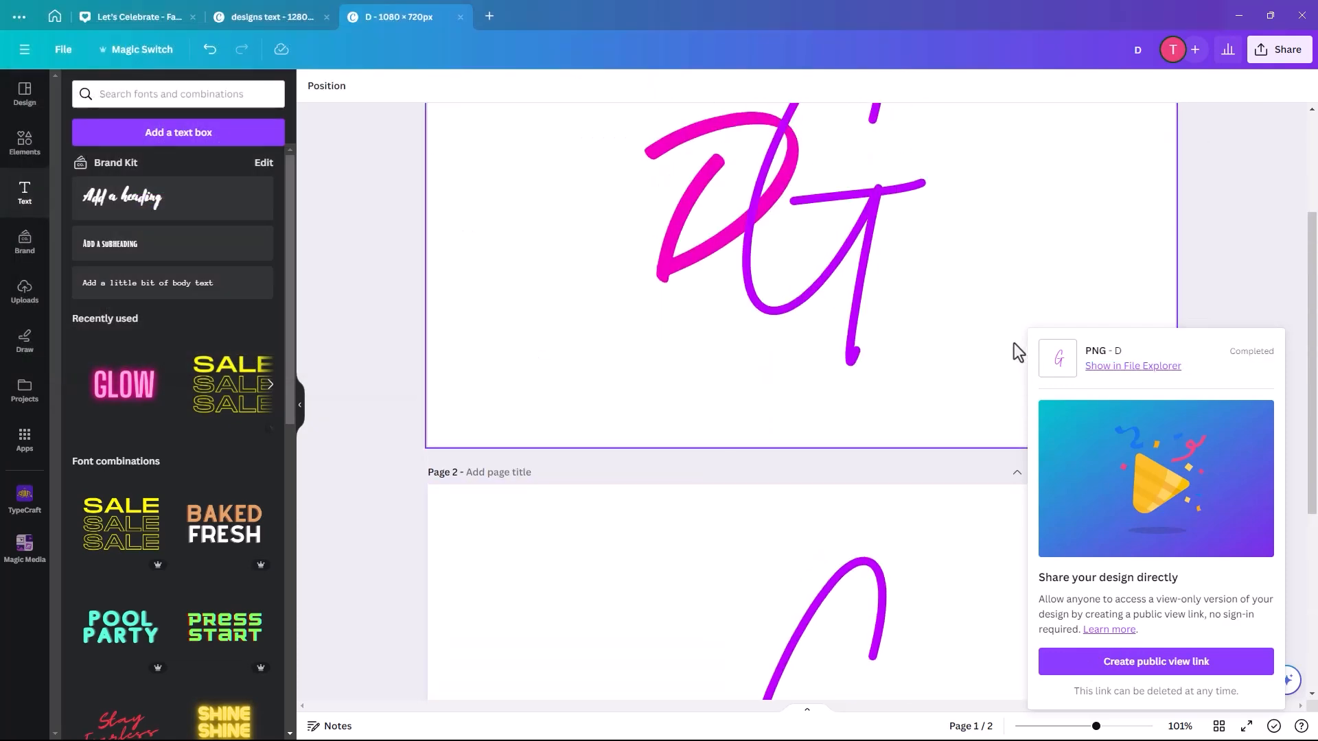
scroll(1015, 343, up, 3)
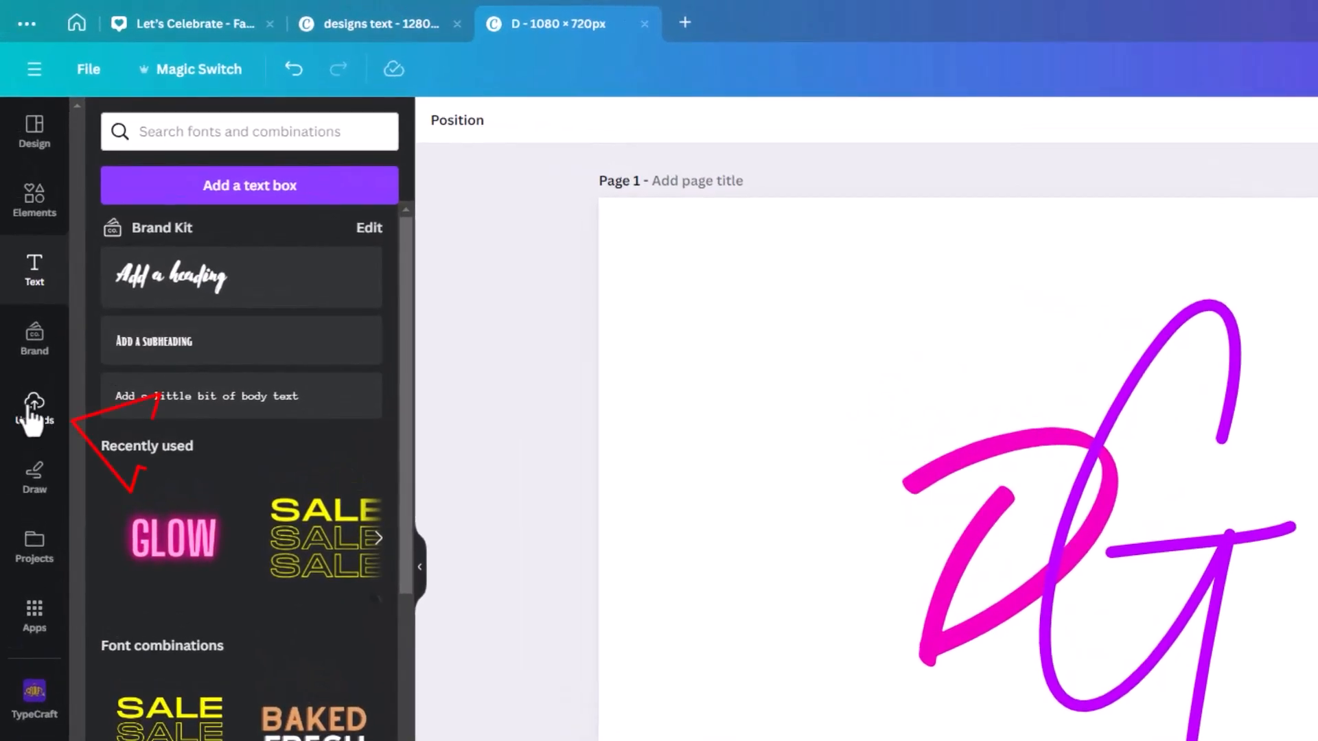
click(32, 406)
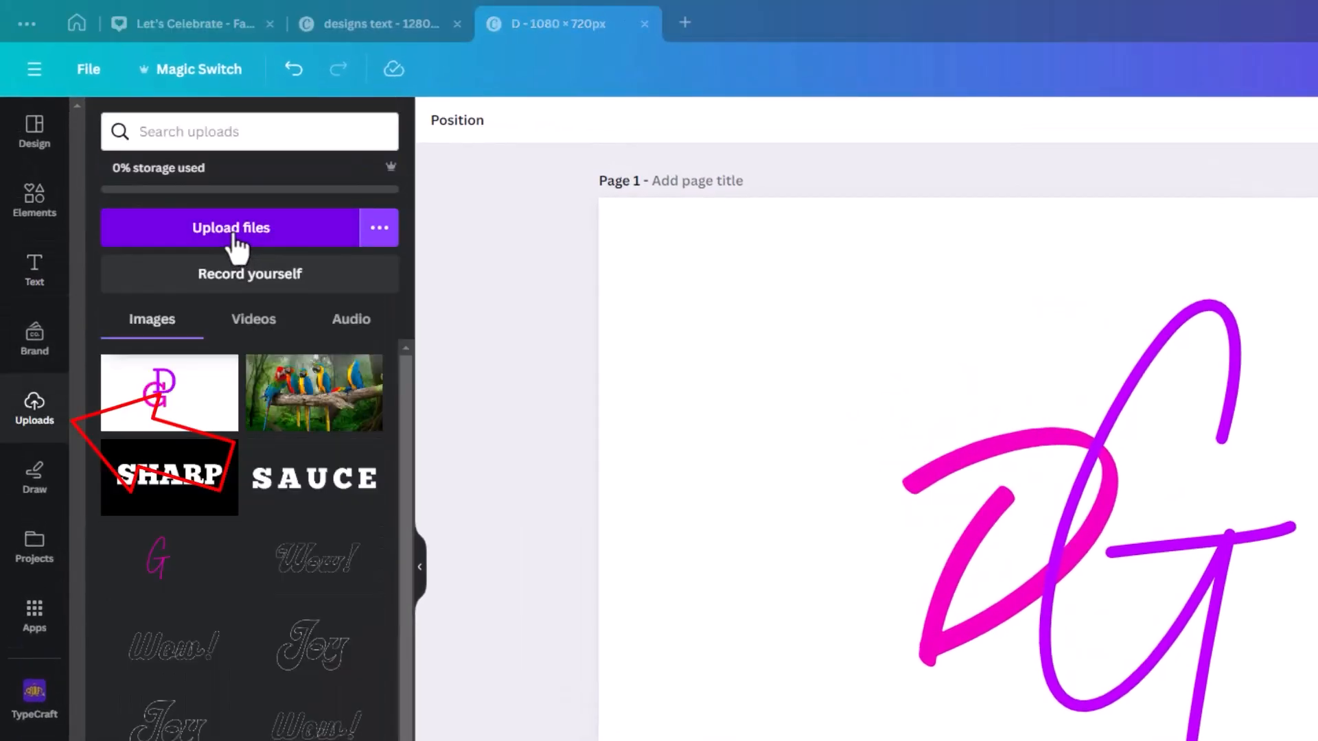
click(233, 237)
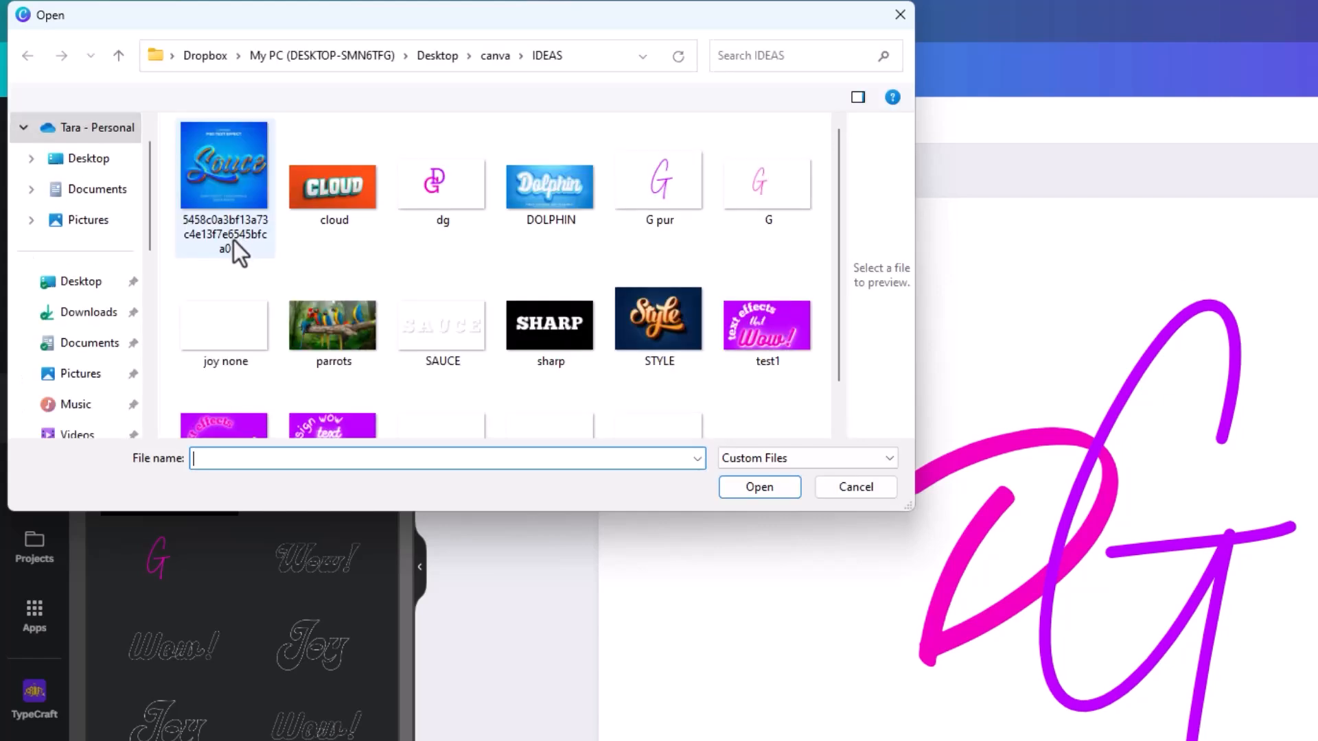
click(656, 194)
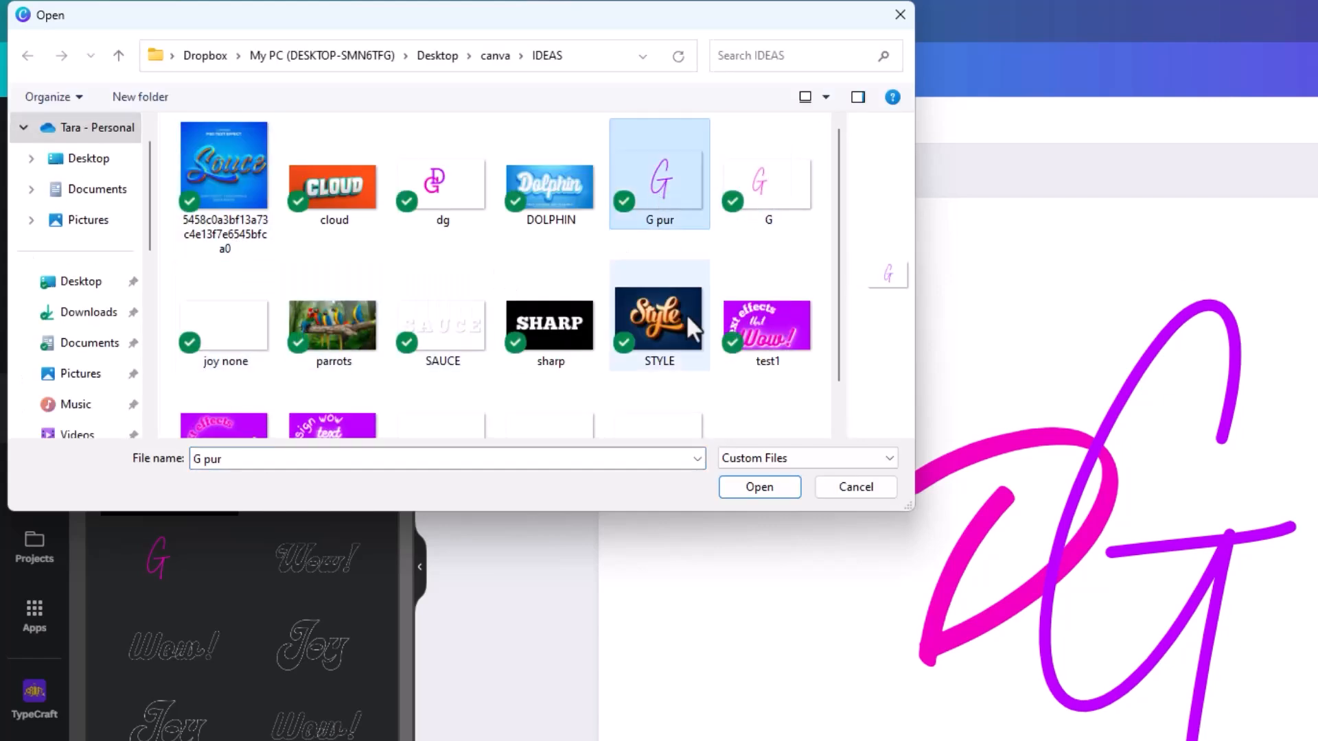
click(742, 482)
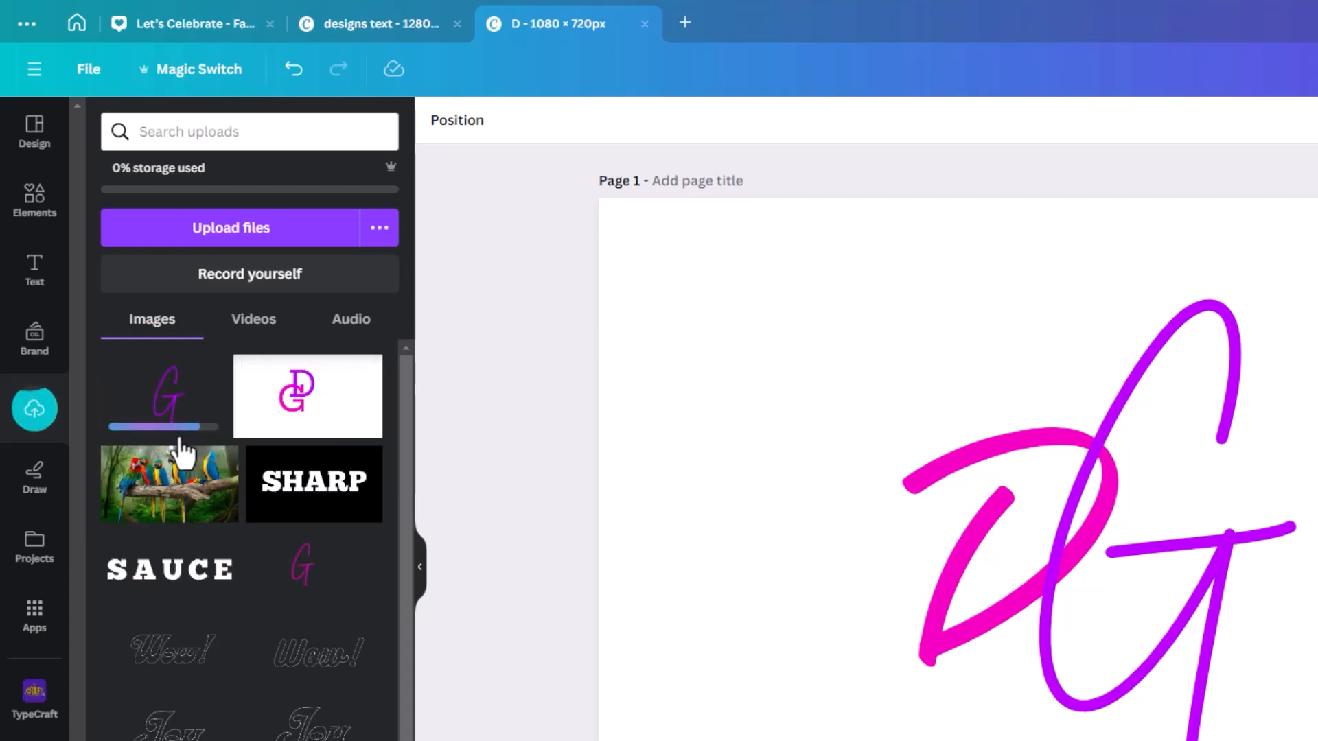
Place the uploaded purple G image on page 1 and enlarge it to fill the page, aligned over the original G
drag(165, 412, 1024, 578)
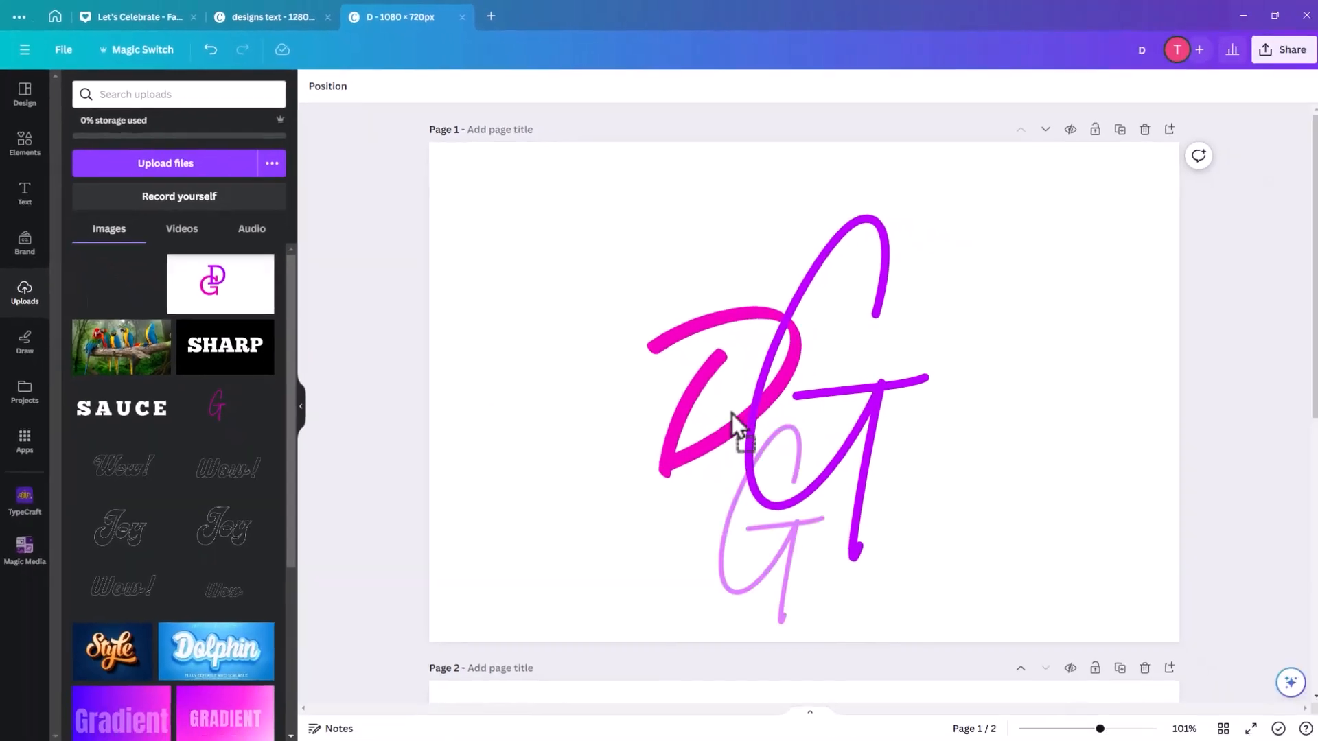
drag(732, 413, 411, 197)
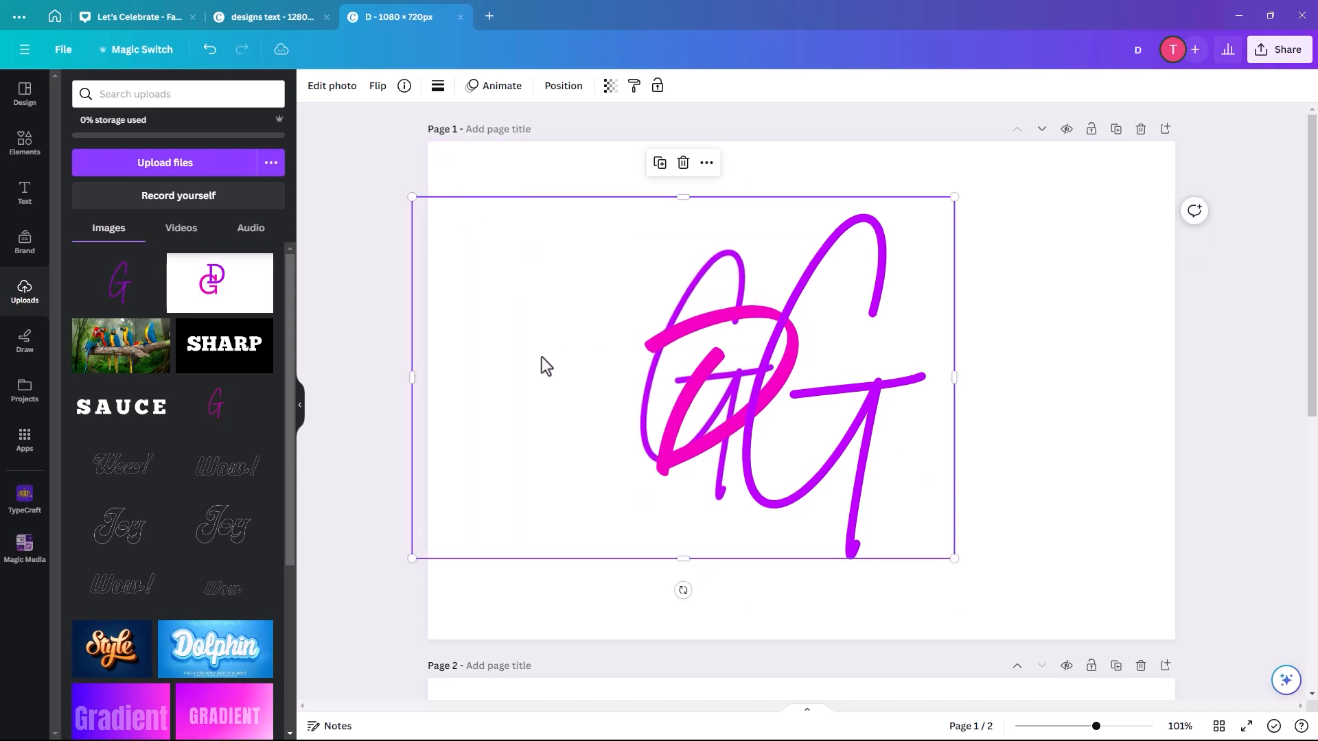
drag(541, 357, 573, 315)
drag(968, 501, 1167, 644)
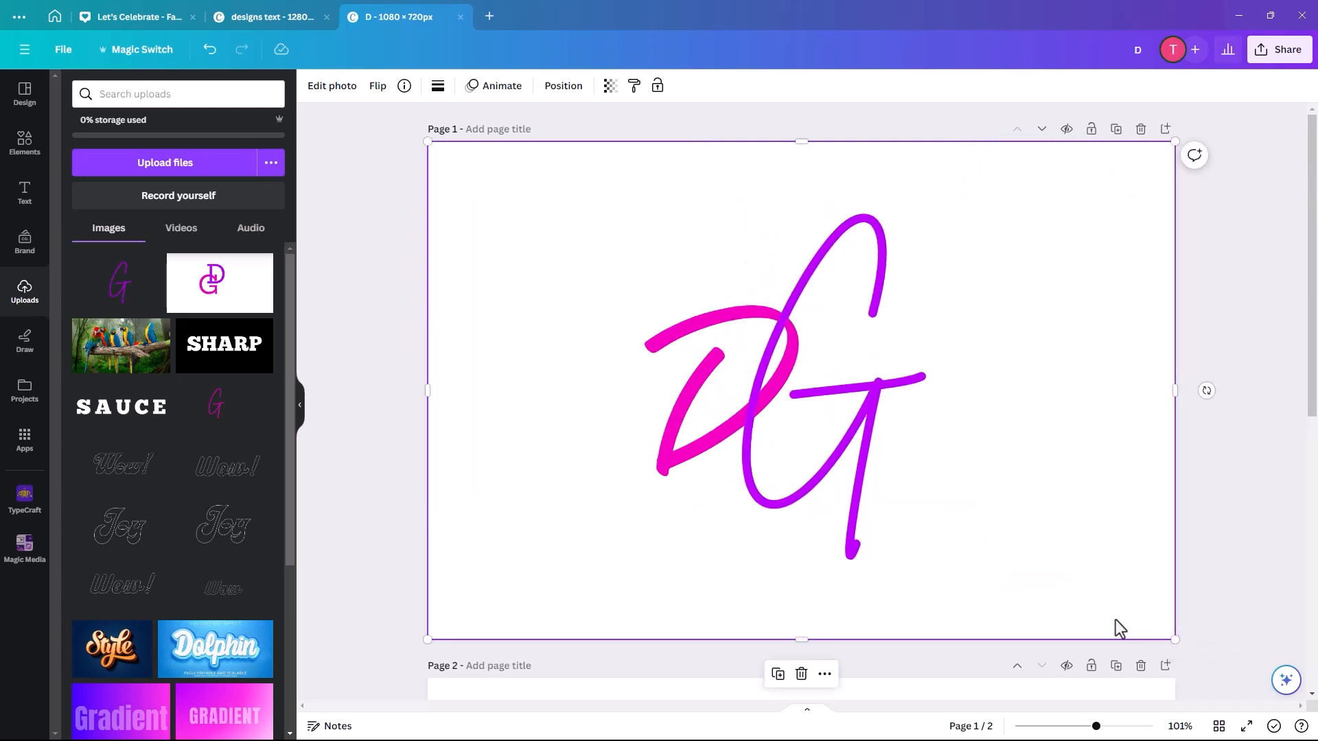
Crop the G image from its top edge to a height of about 424 px and send the original G text to the back
drag(801, 142, 805, 343)
click(829, 253)
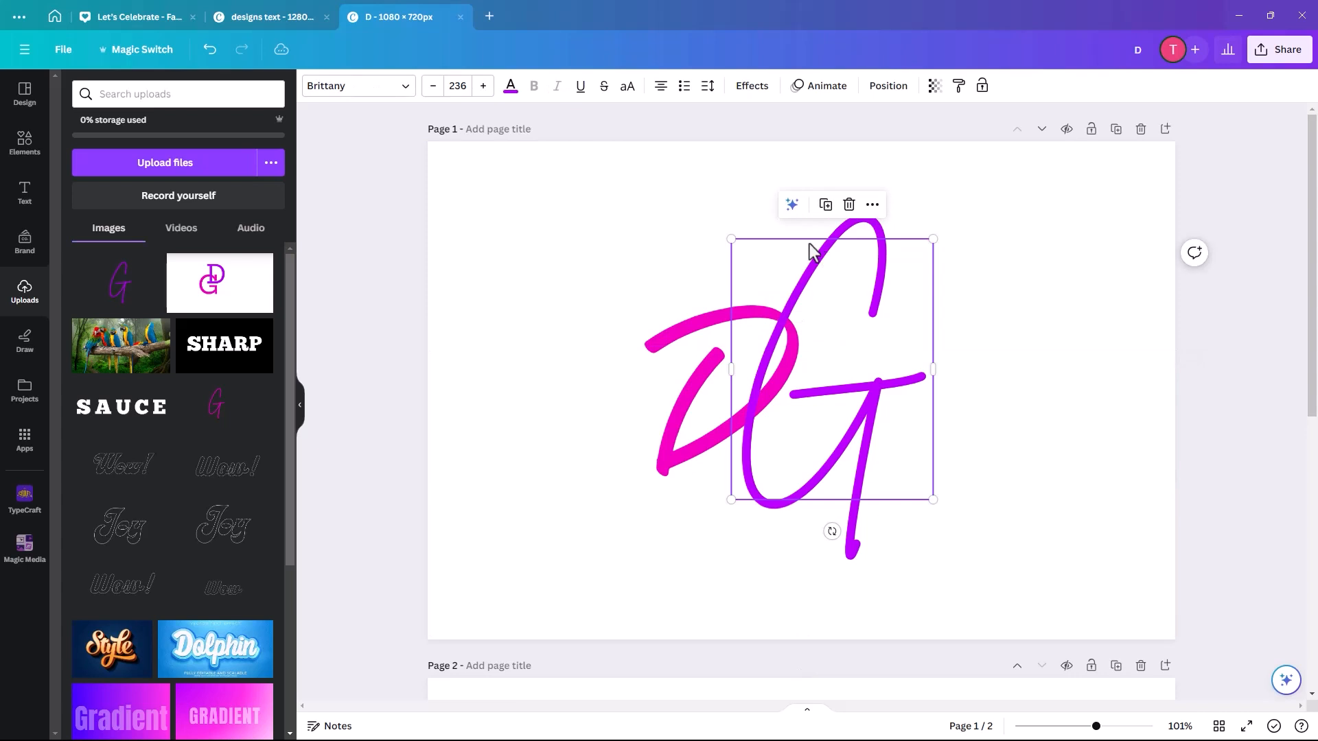
click(880, 92)
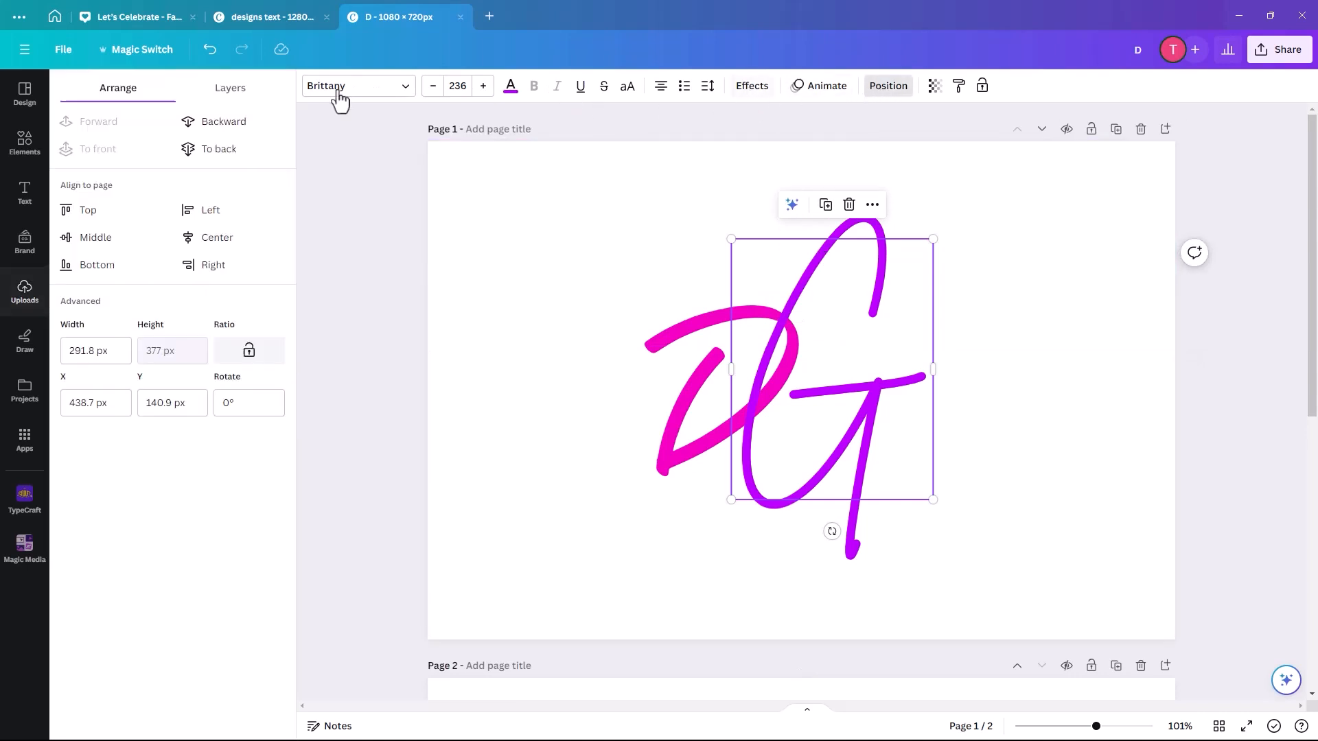
click(235, 156)
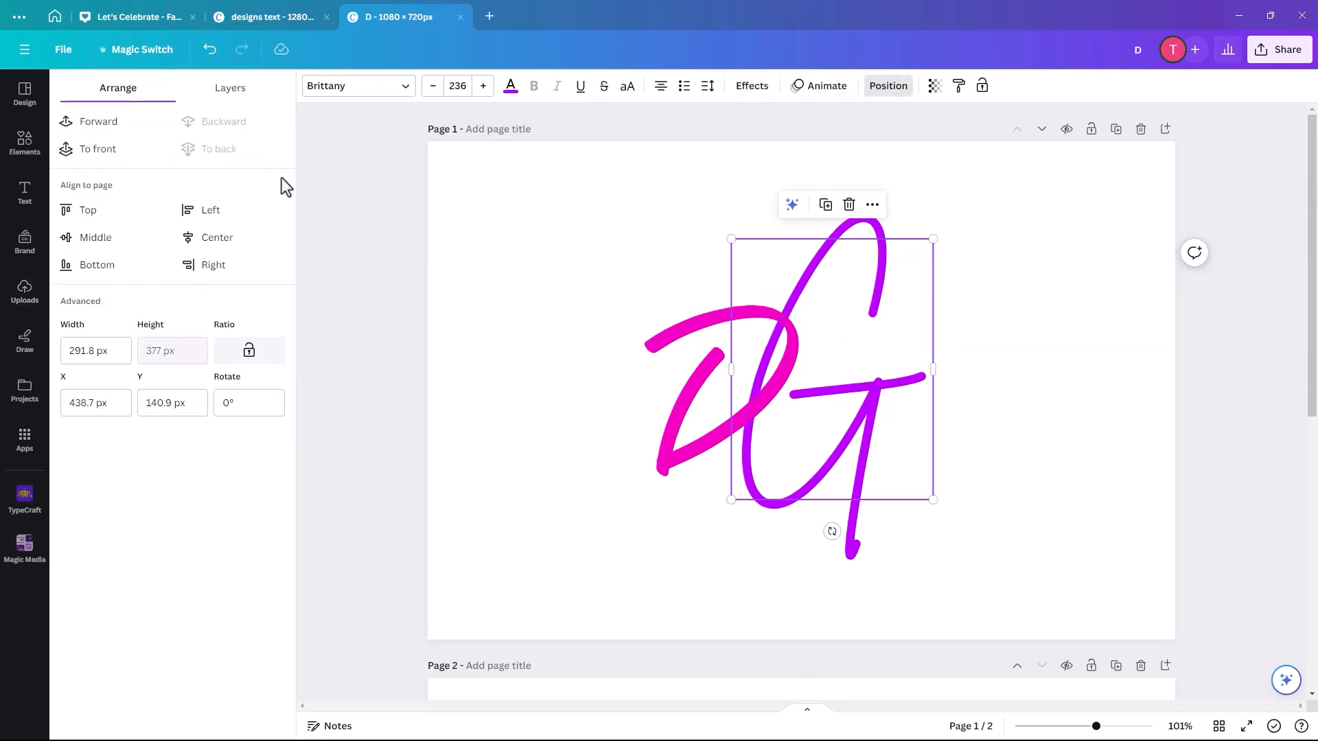
click(499, 253)
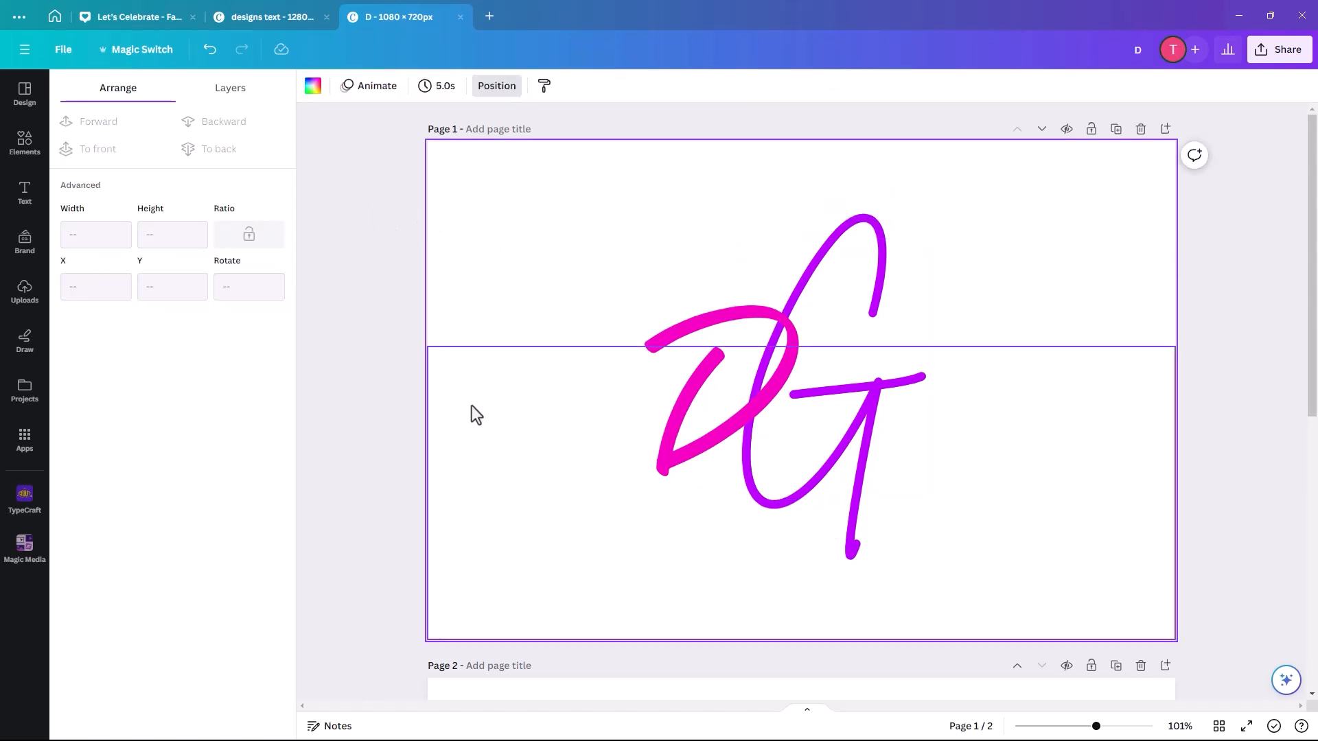
Bring the cropped G image to the front so it overlaps the lower part of the pink D
click(471, 447)
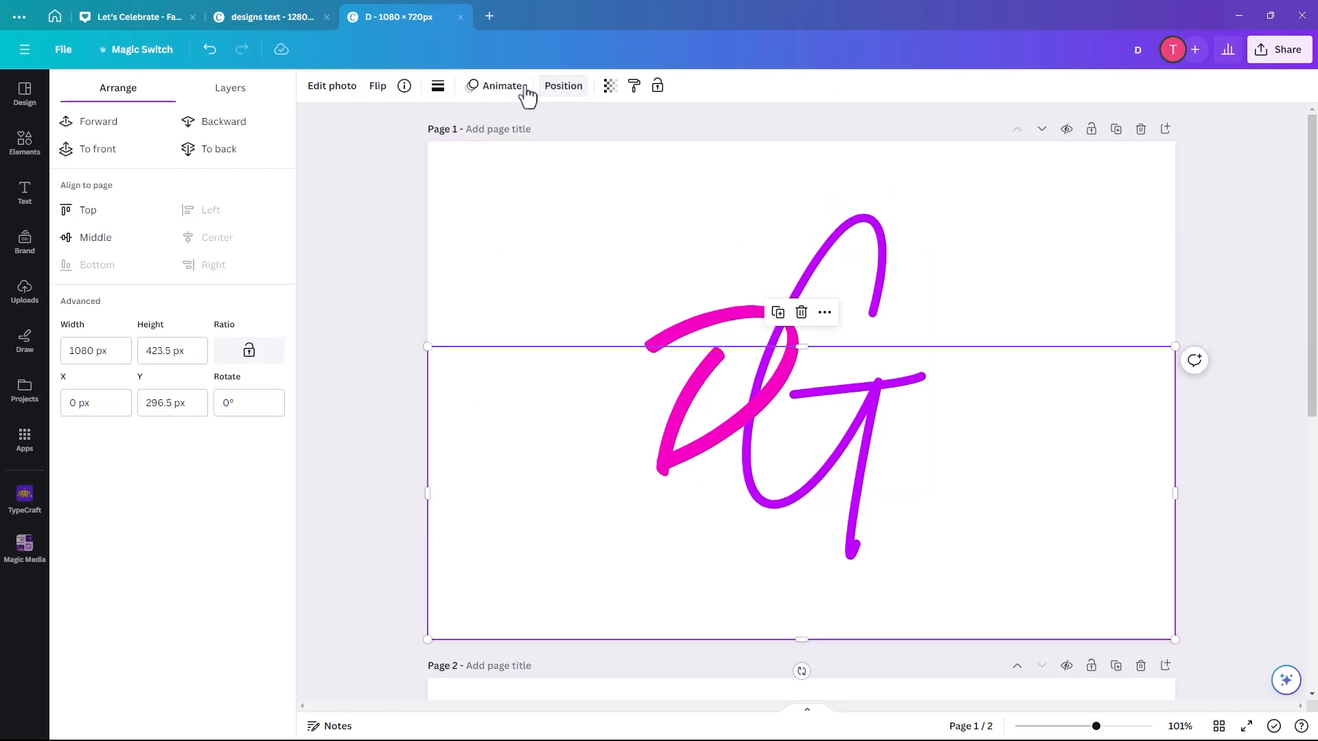
click(86, 149)
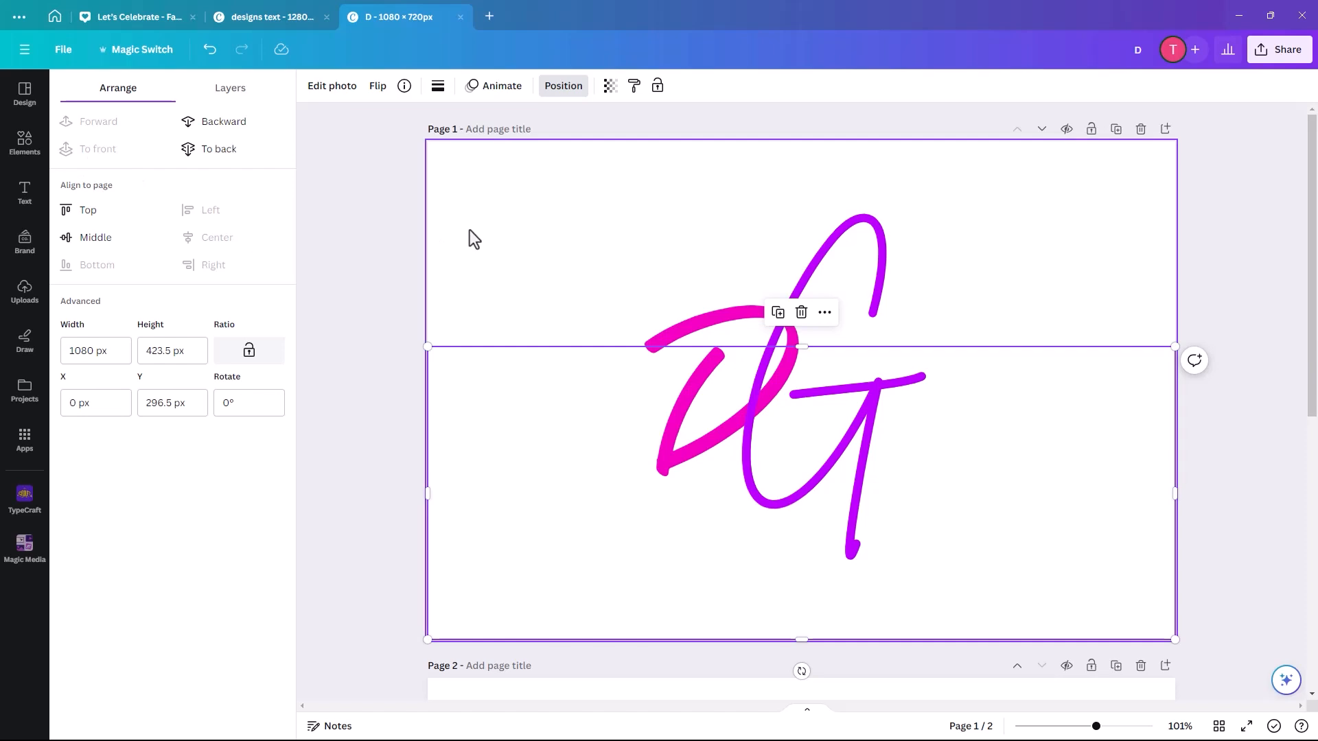
click(453, 236)
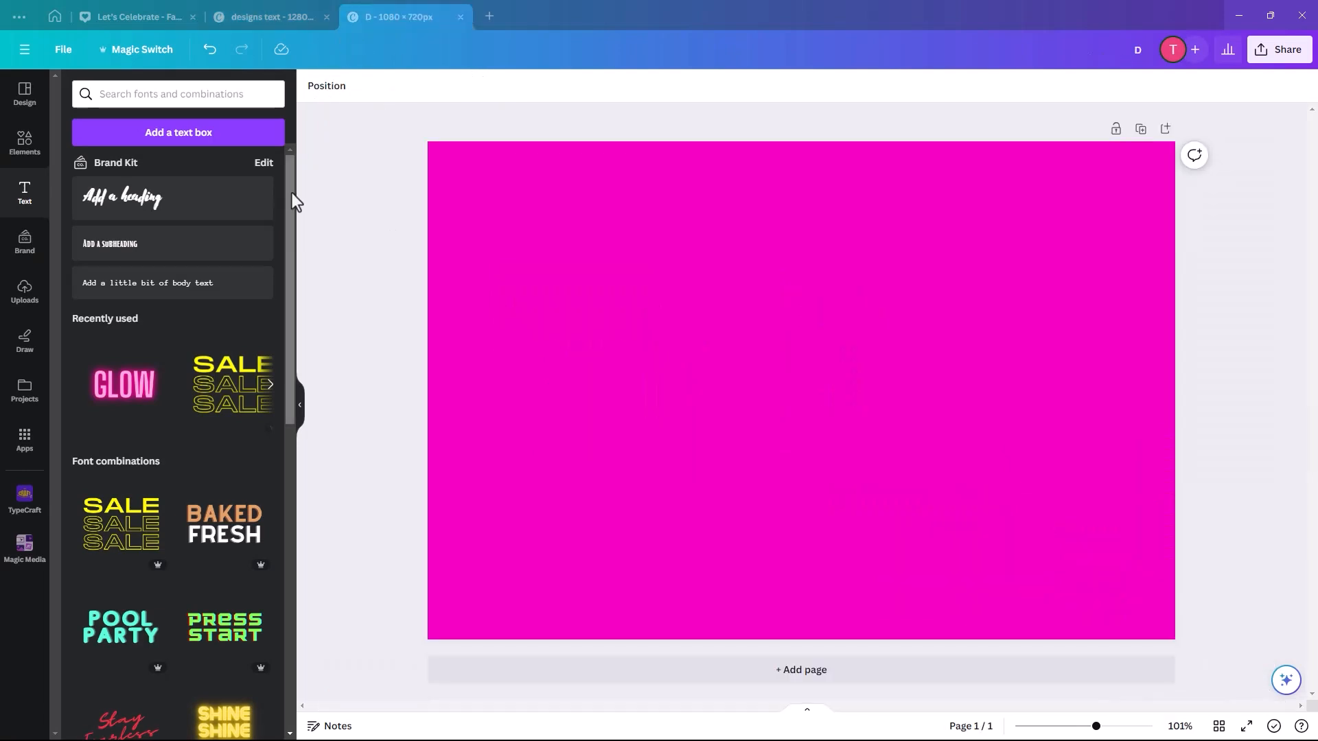
Add a text box to the pink page, enlarge it to about size 35 and replace its text with "T"
click(179, 138)
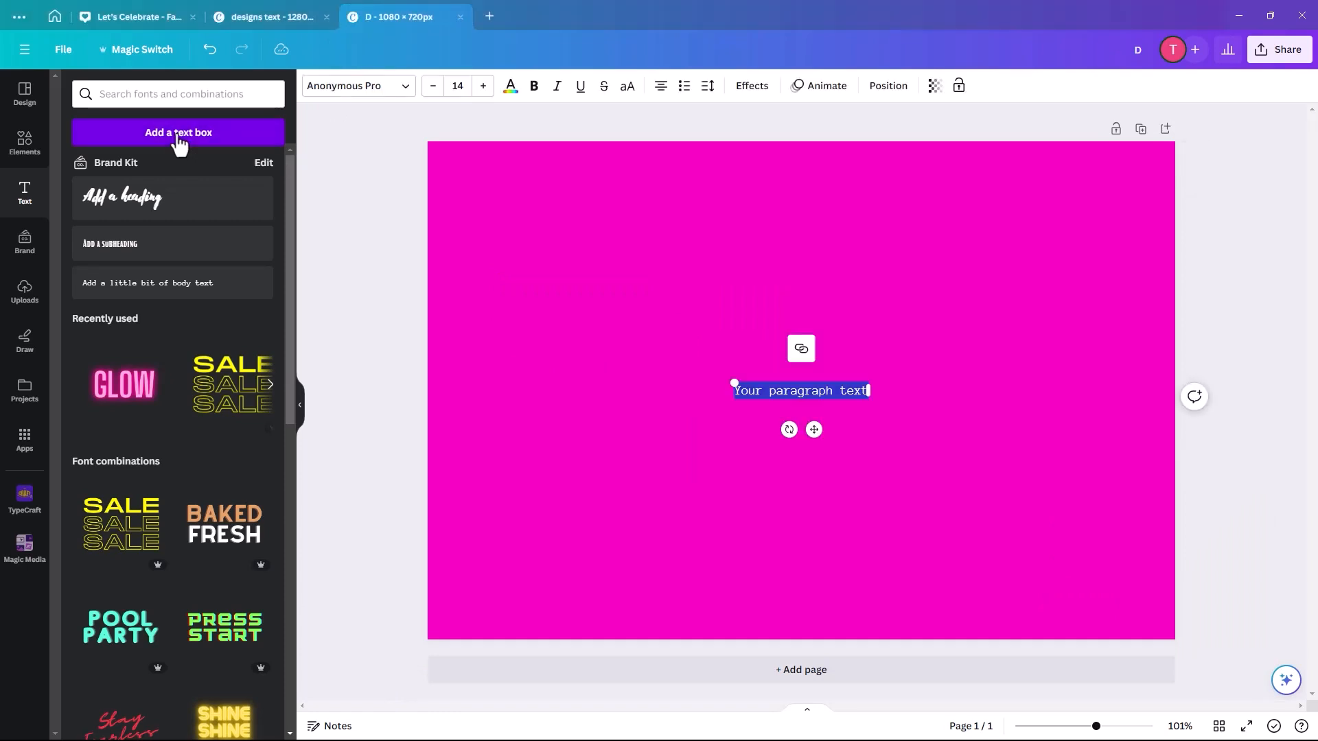
drag(729, 379, 539, 241)
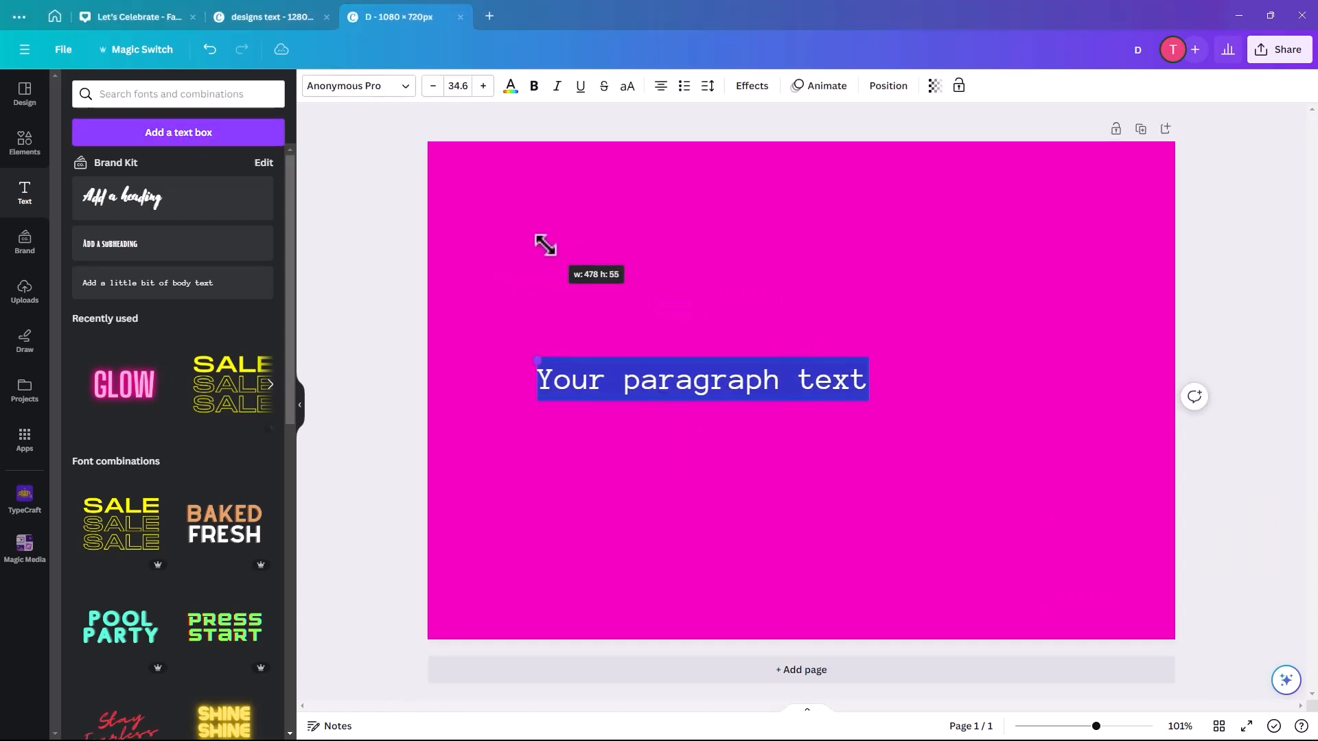
triple_click(637, 380)
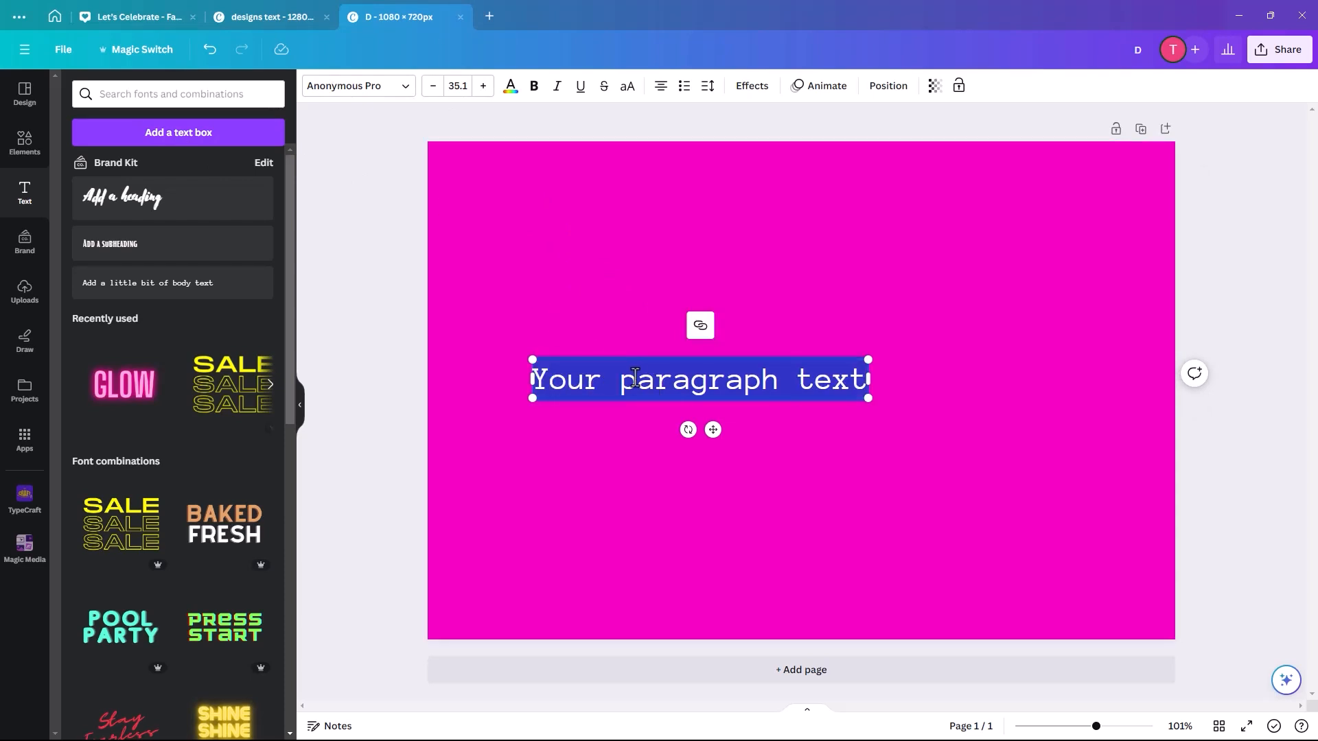
text(T)
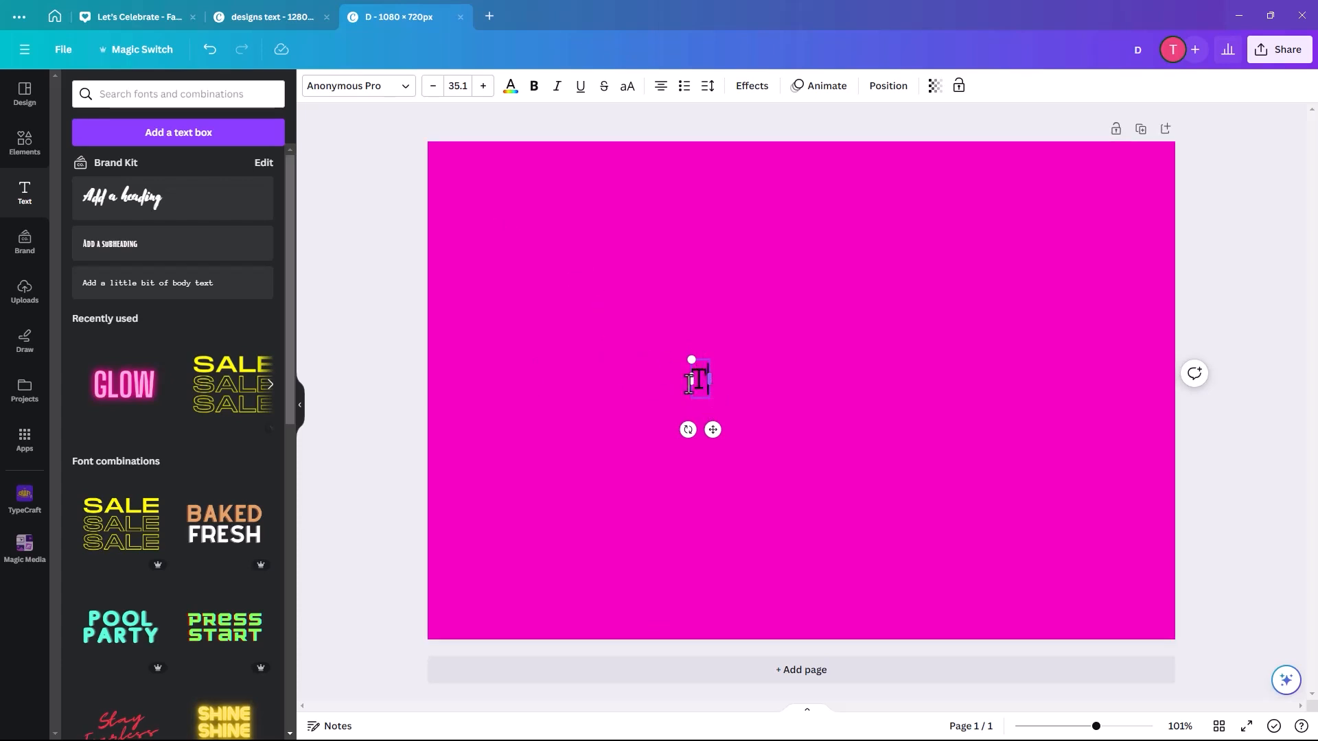
Set the T in the Gulfs Display font, enlarge it to about size 230 and move it to the page's upper left
drag(704, 378, 677, 378)
click(397, 94)
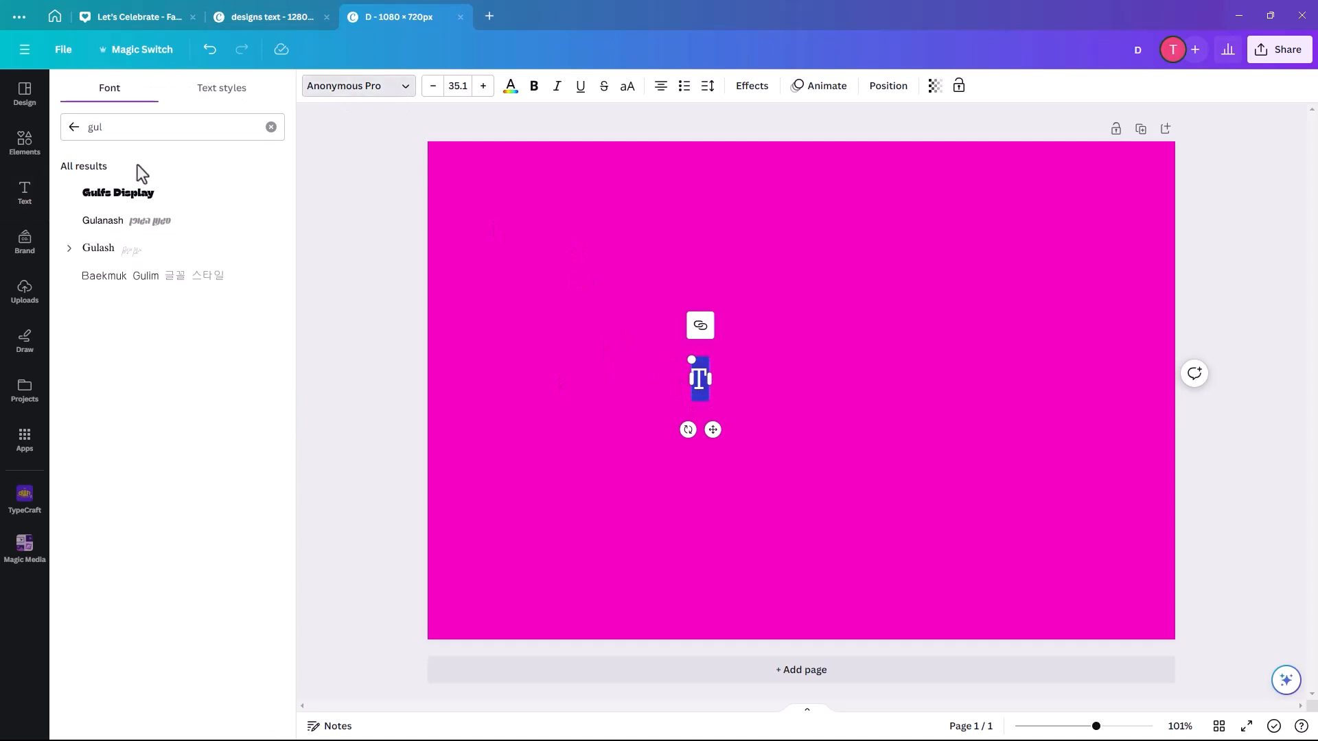
click(100, 195)
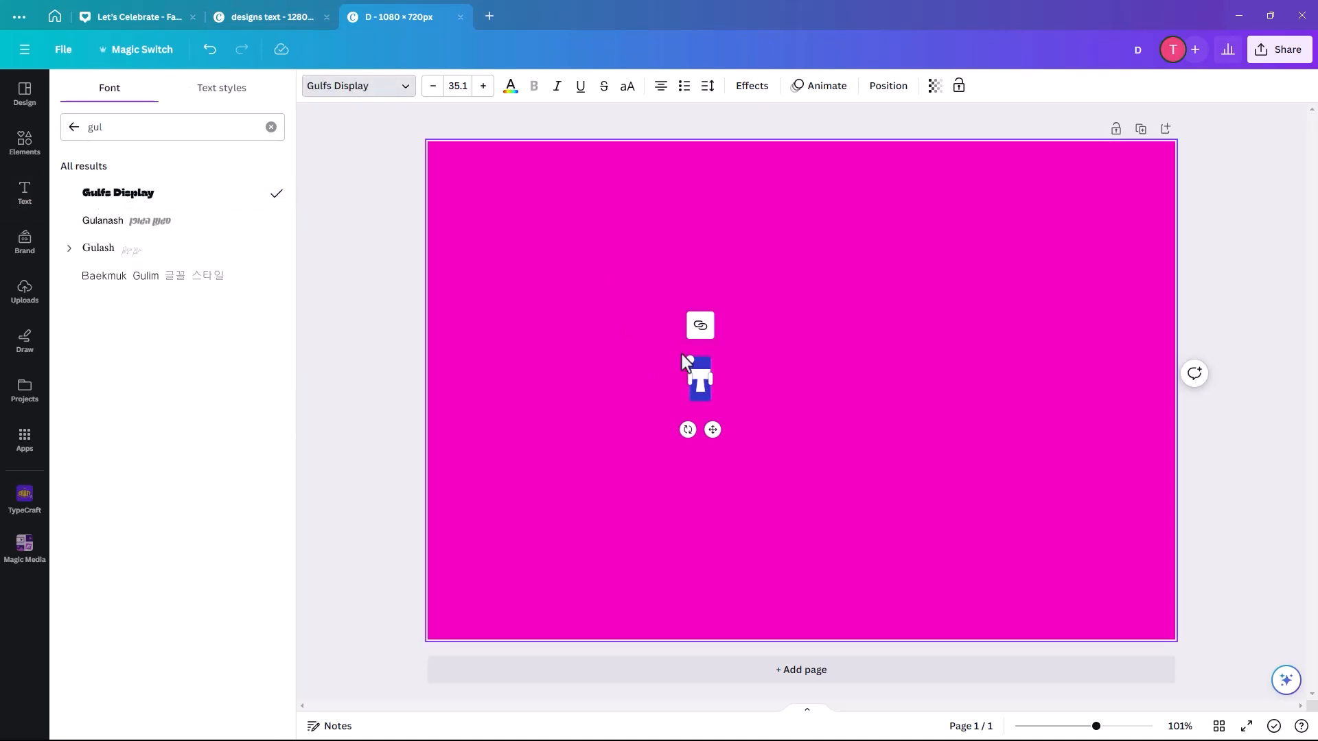
drag(685, 359, 471, 202)
click(890, 320)
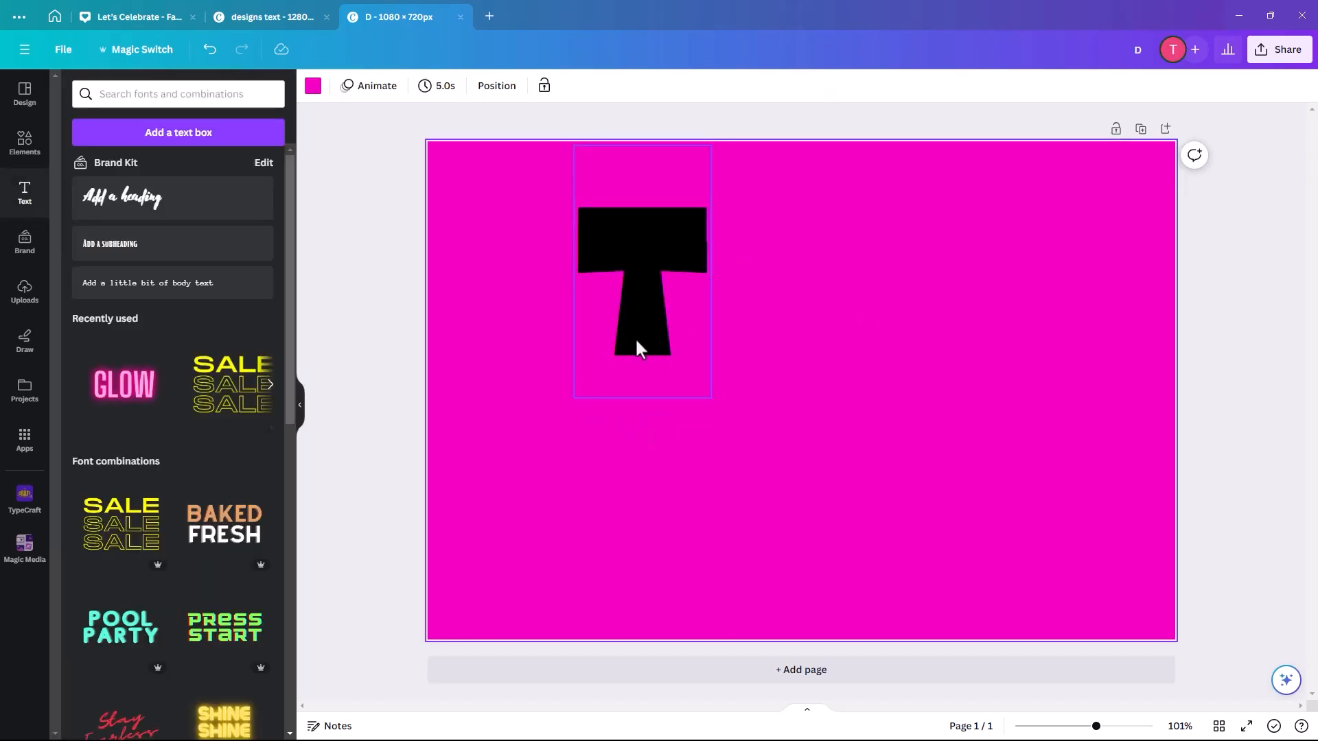
drag(636, 341, 559, 355)
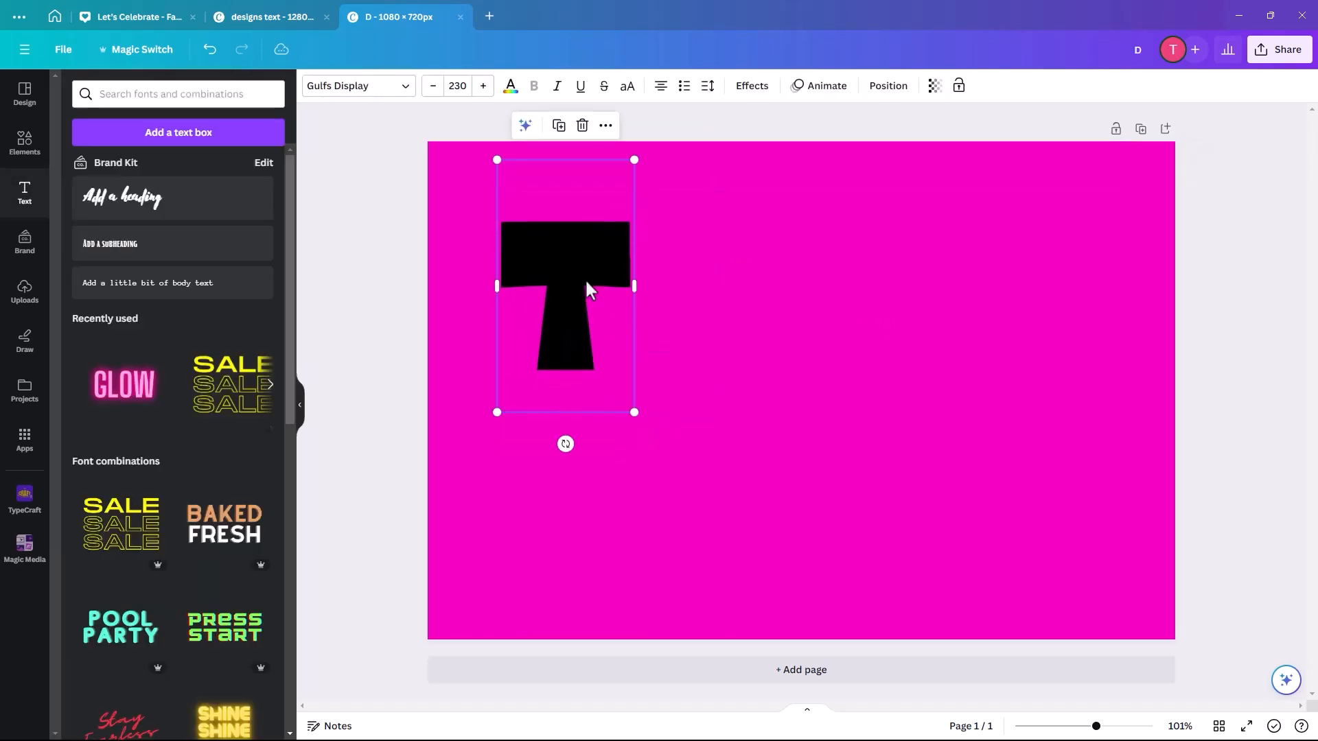
Duplicate the T, change the copy to "p" and place it beside the T at about the same height
click(557, 126)
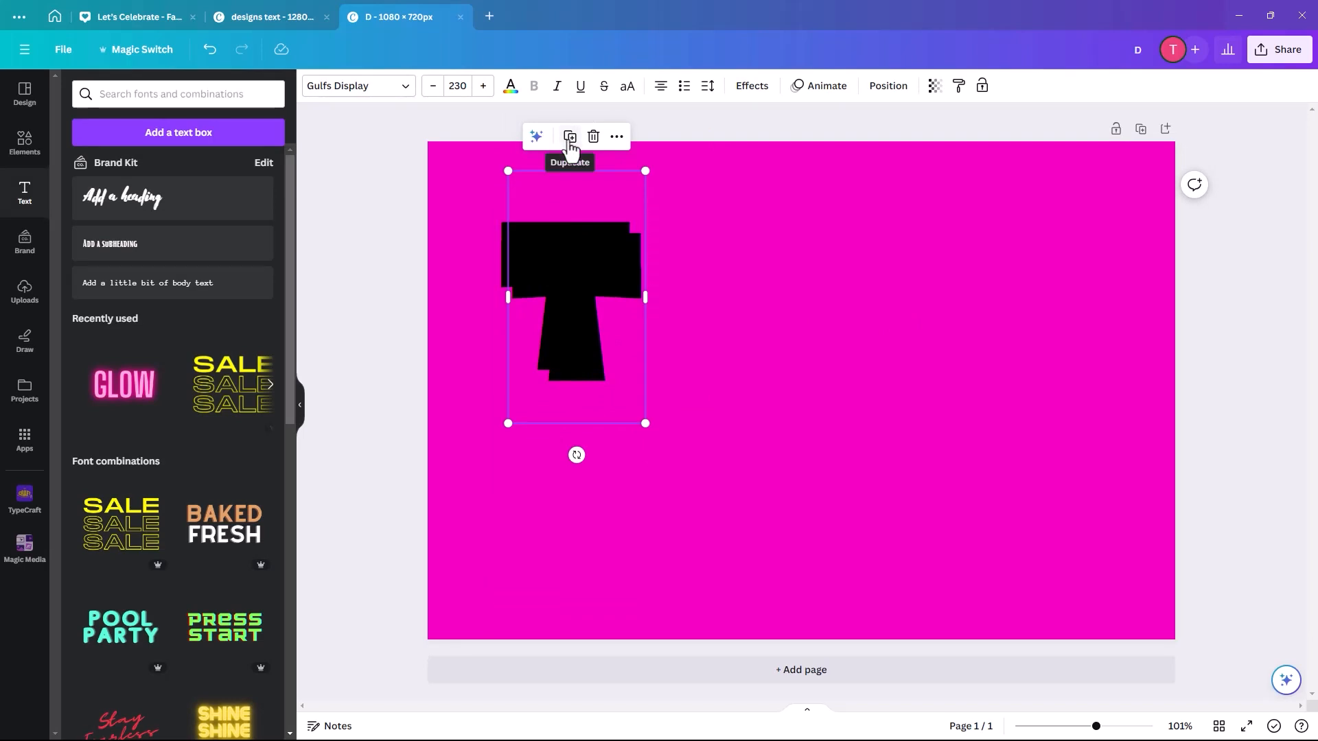
drag(588, 315, 747, 351)
double_click(737, 348)
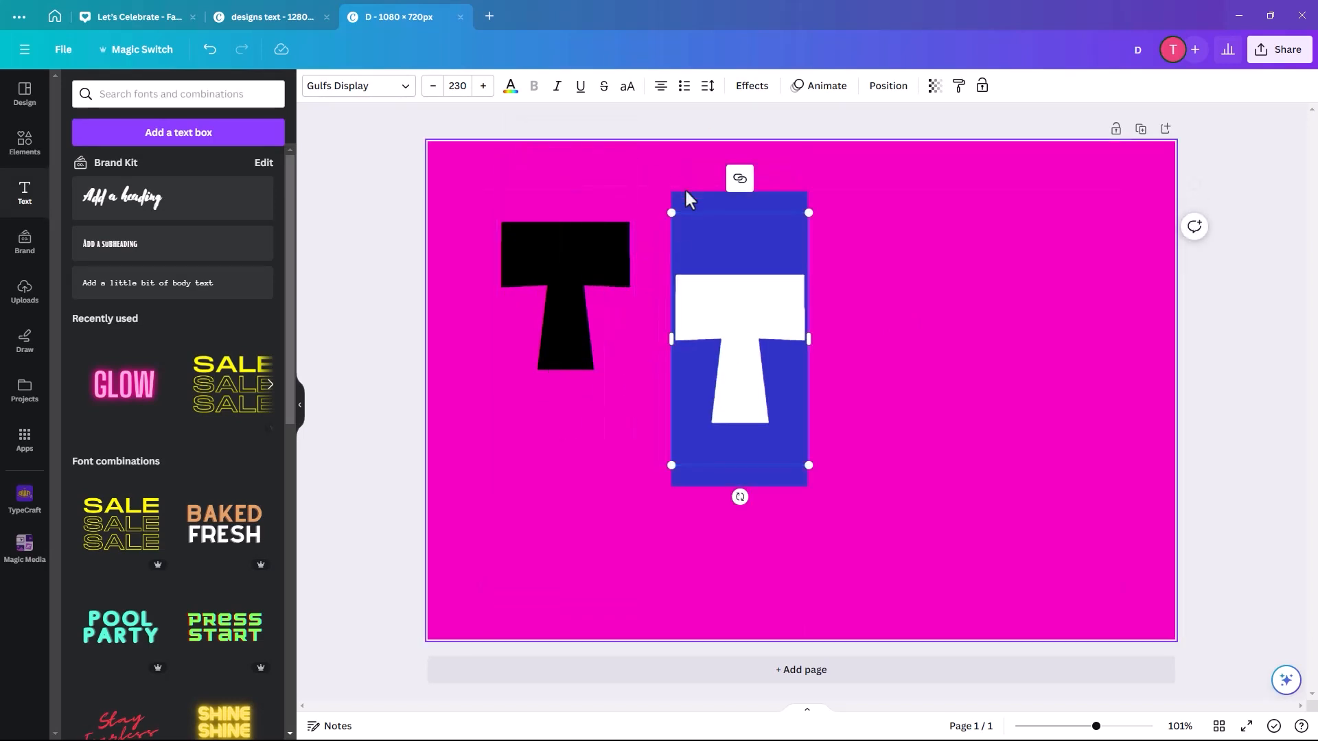
text(p)
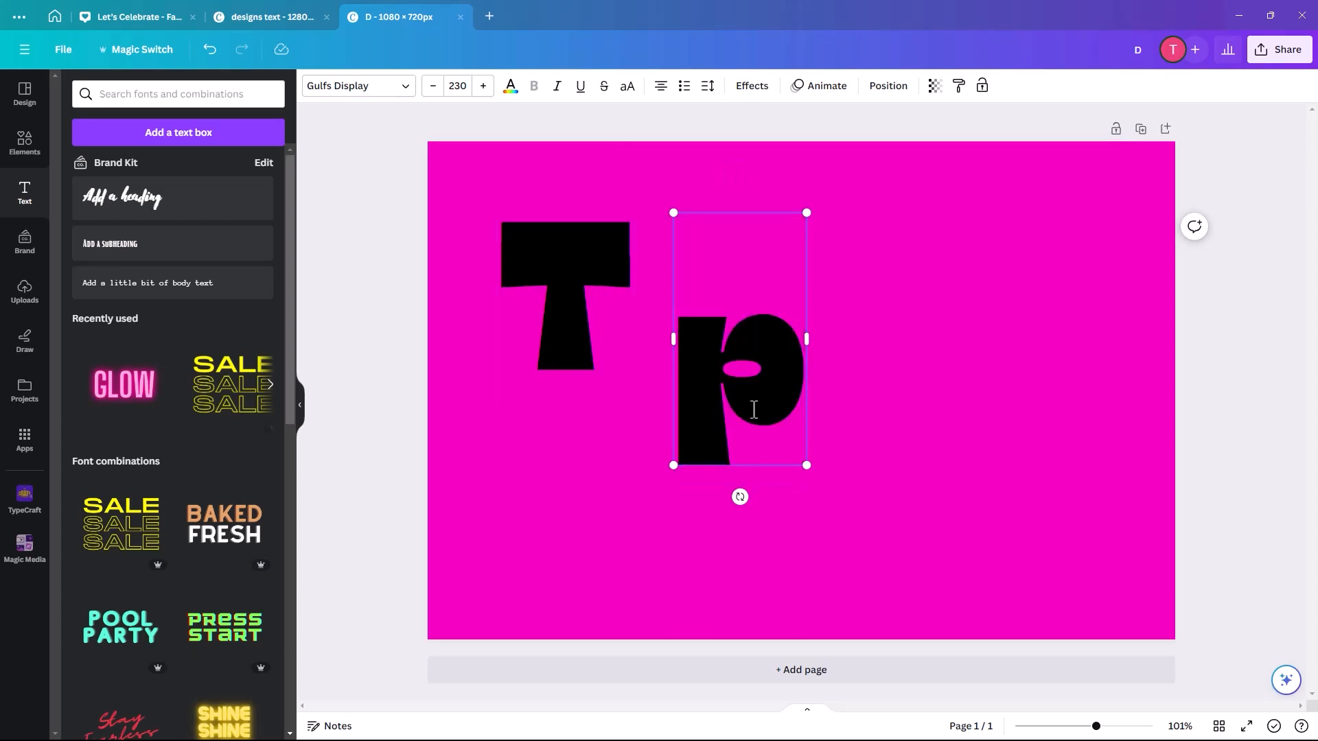
click(574, 500)
drag(706, 455, 723, 358)
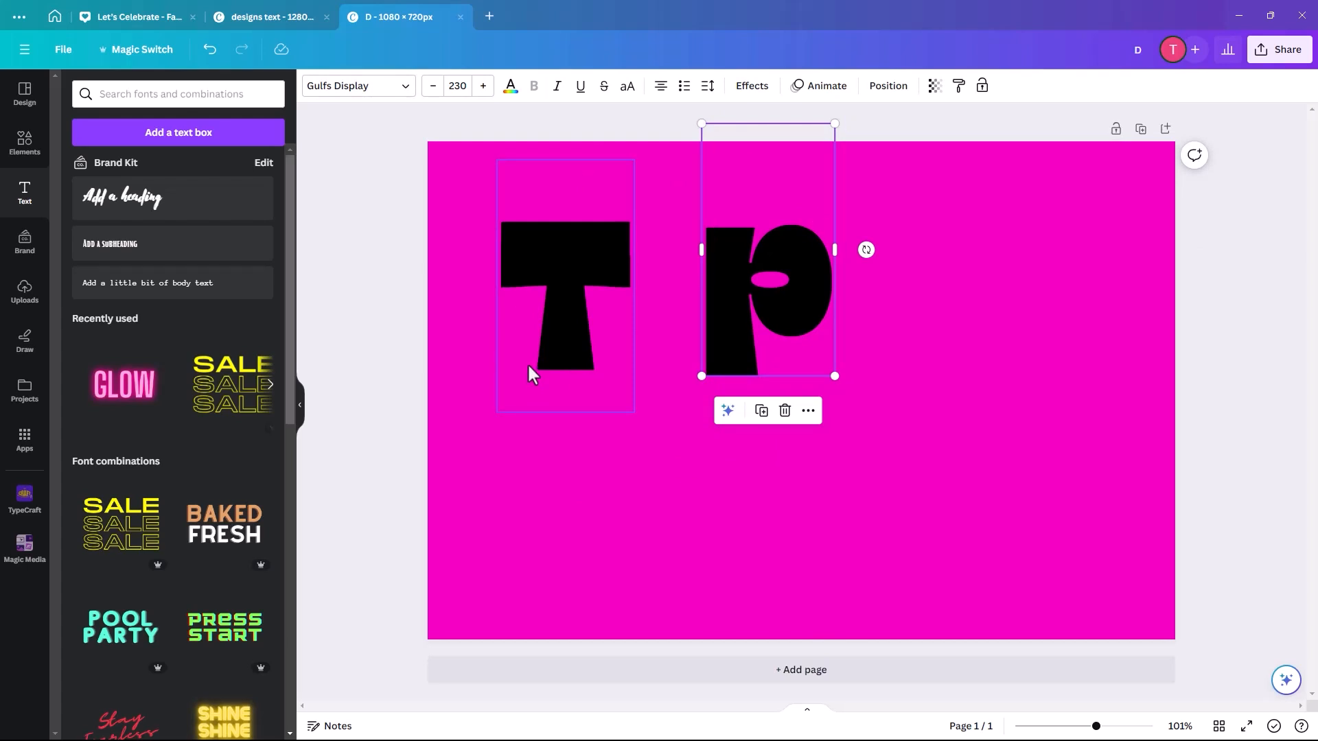
Duplicate the T and p together and move the copies to the lower right of the page
shift+click(549, 349)
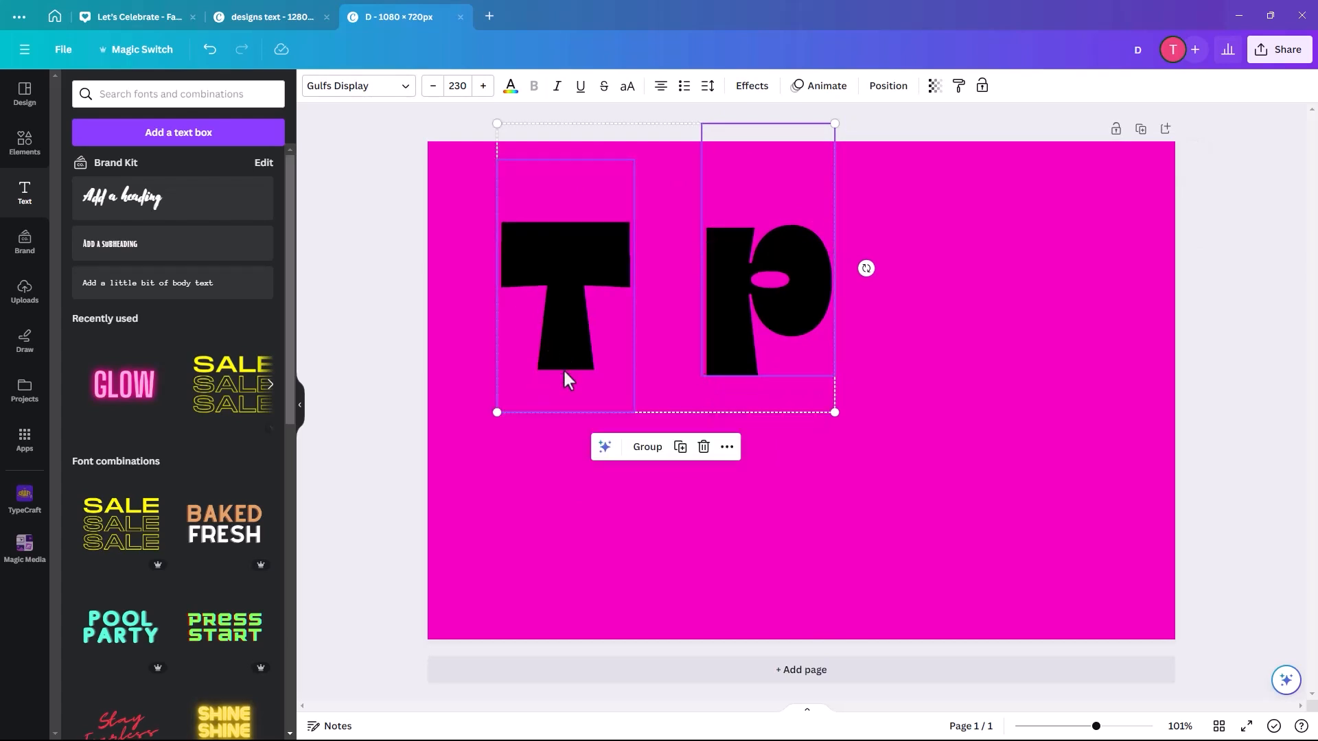
click(680, 447)
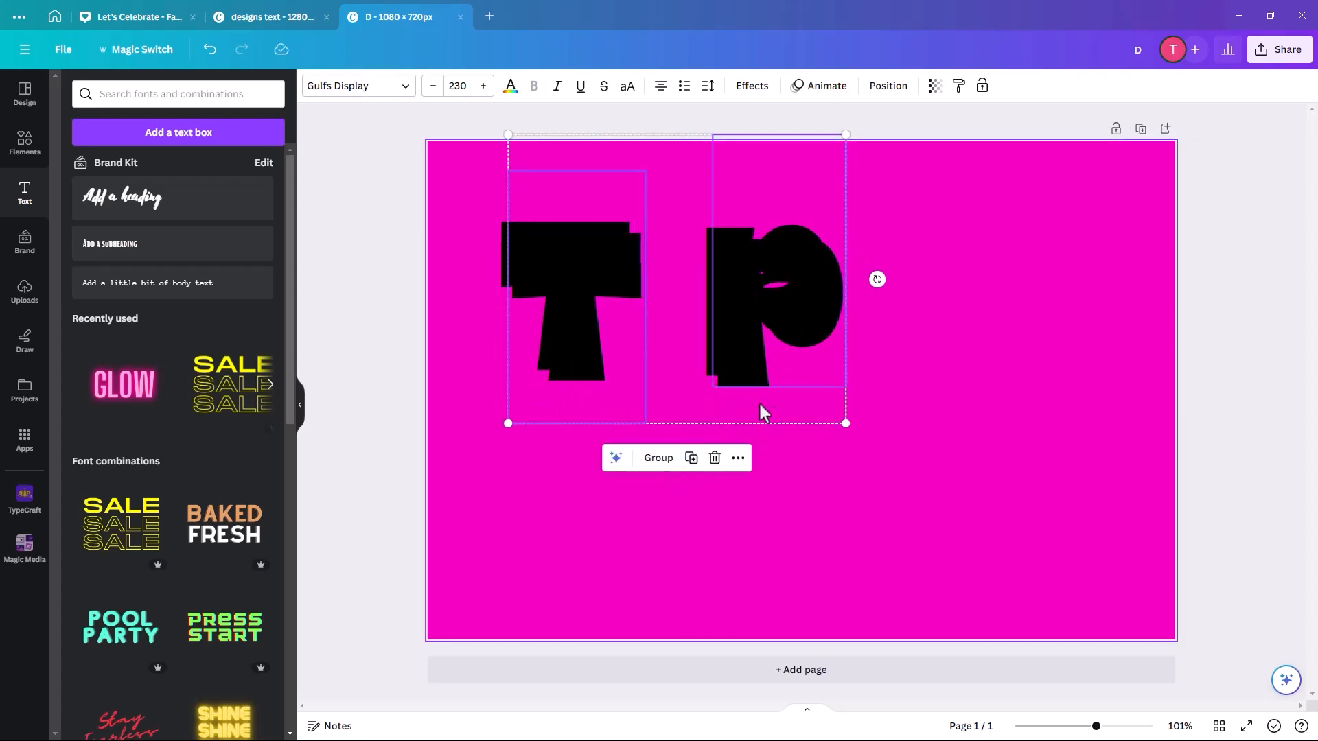
drag(744, 382, 1018, 569)
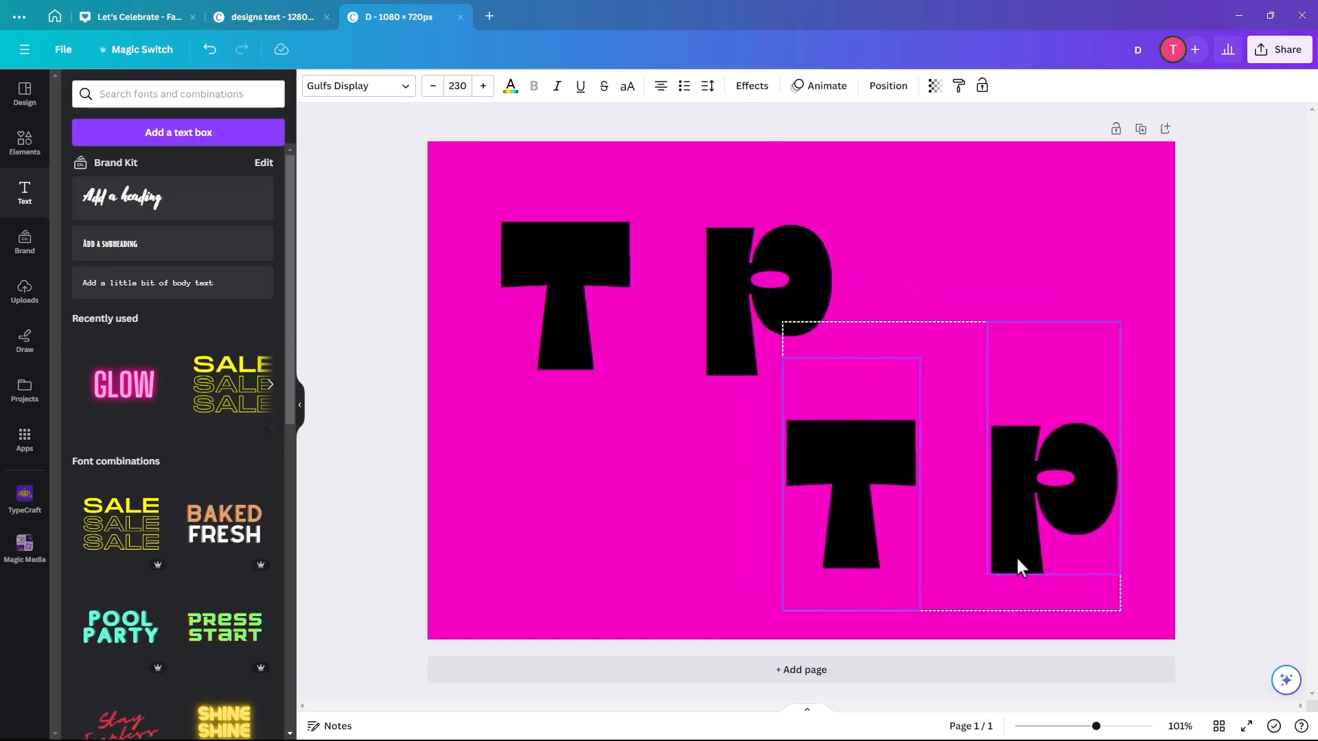
click(590, 505)
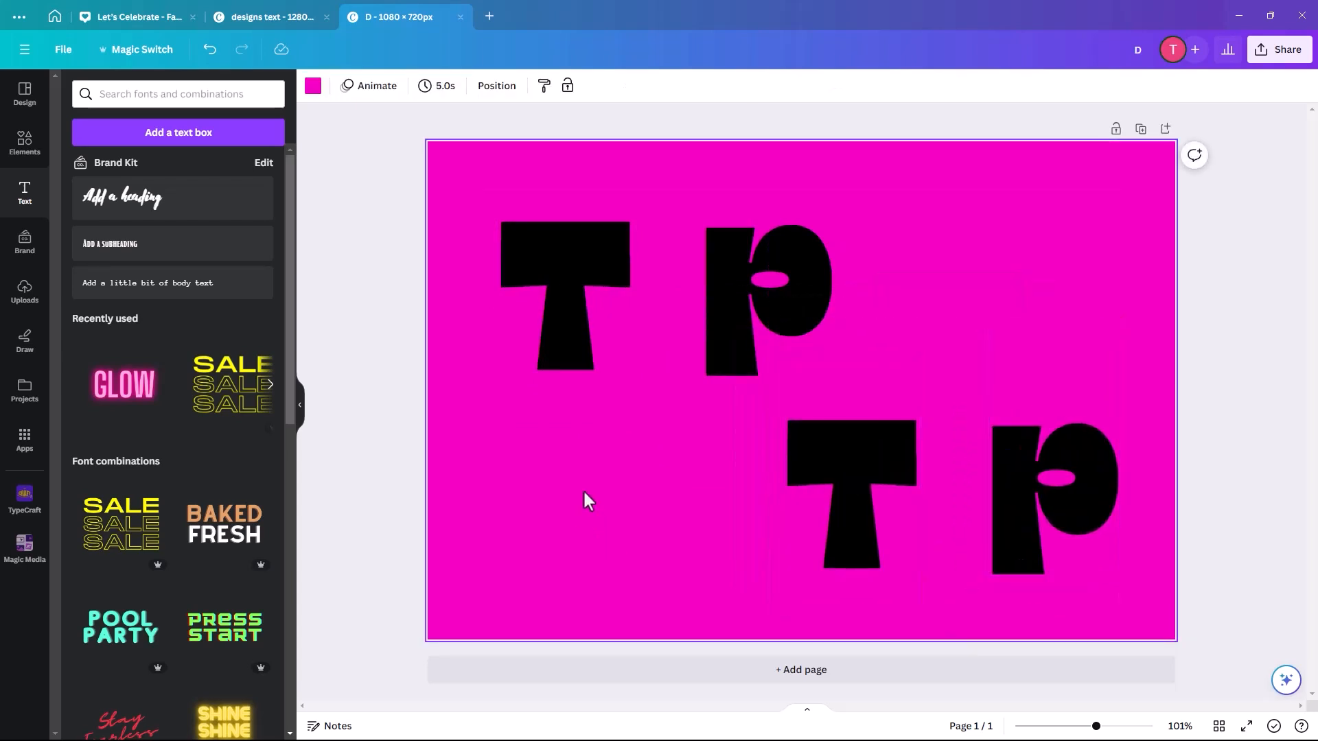
Duplicate the upper p, place the copy to its right and change the copy to "o"
click(721, 360)
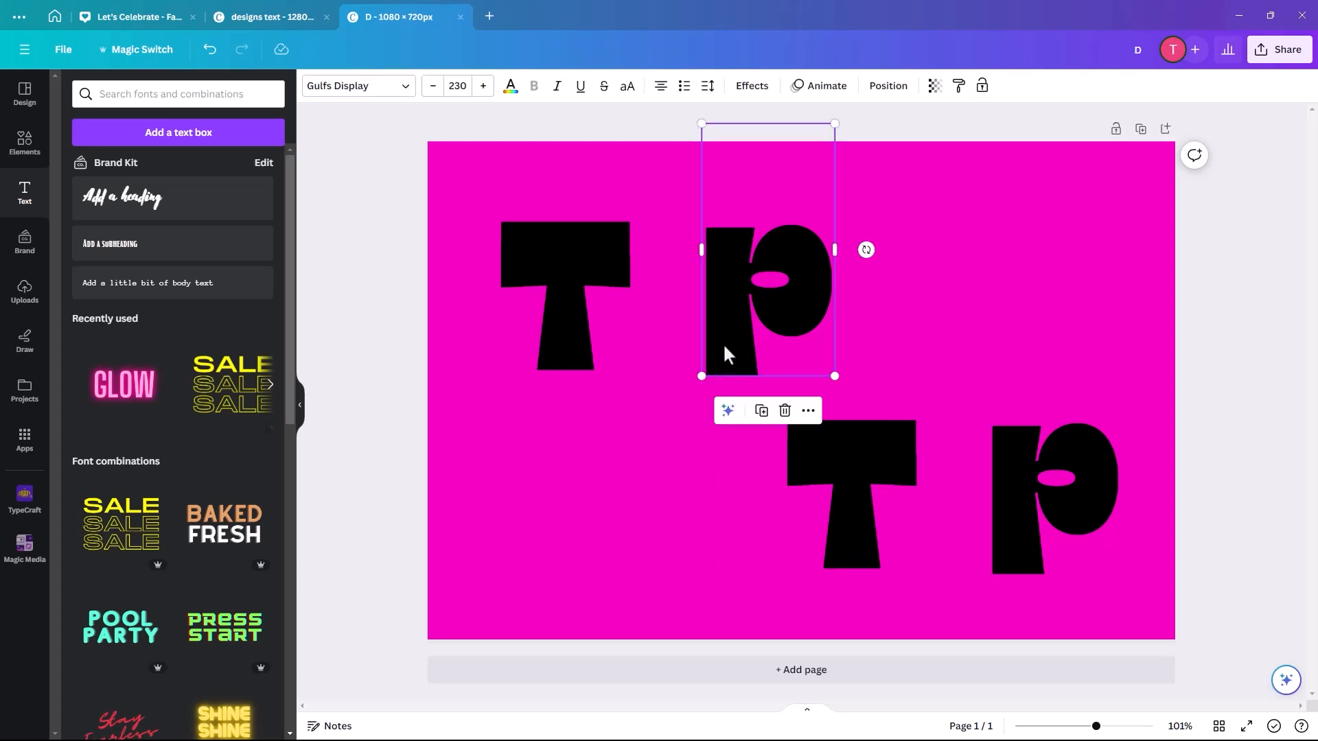
click(759, 411)
drag(758, 346, 929, 368)
double_click(928, 344)
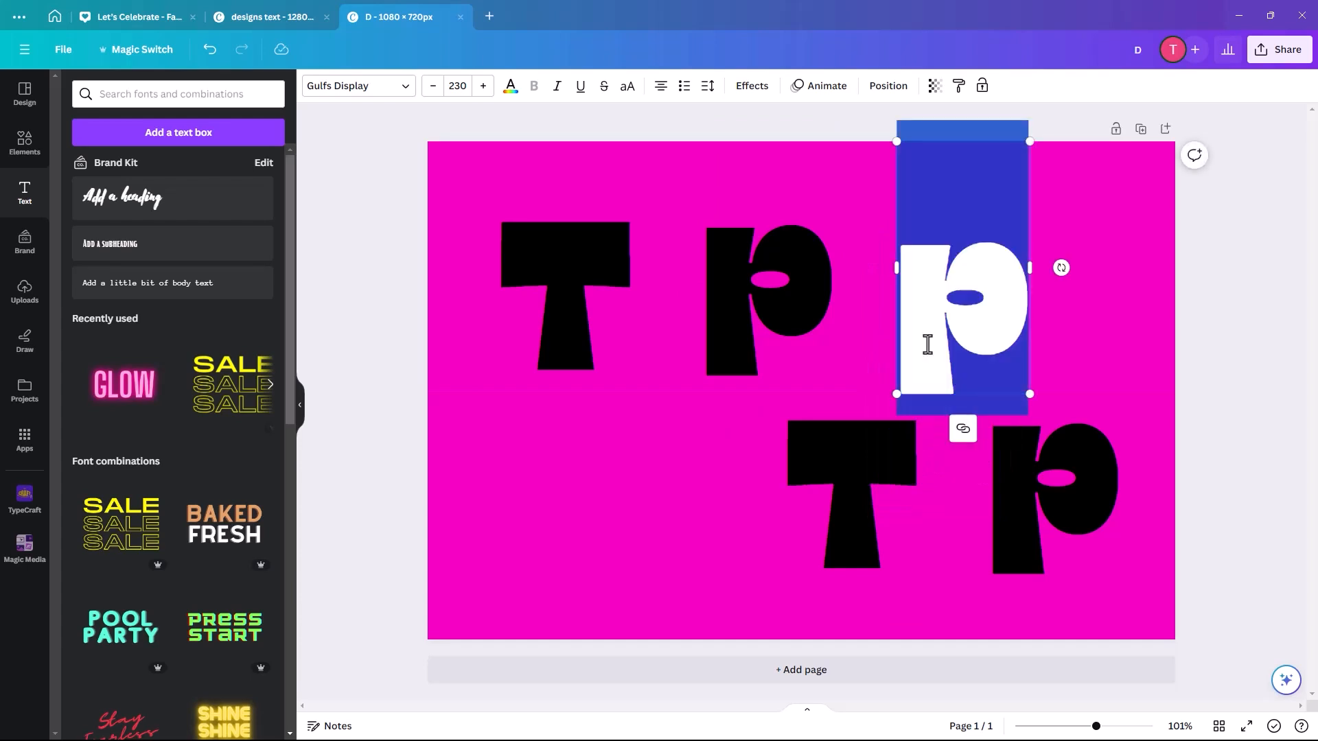
text(o)
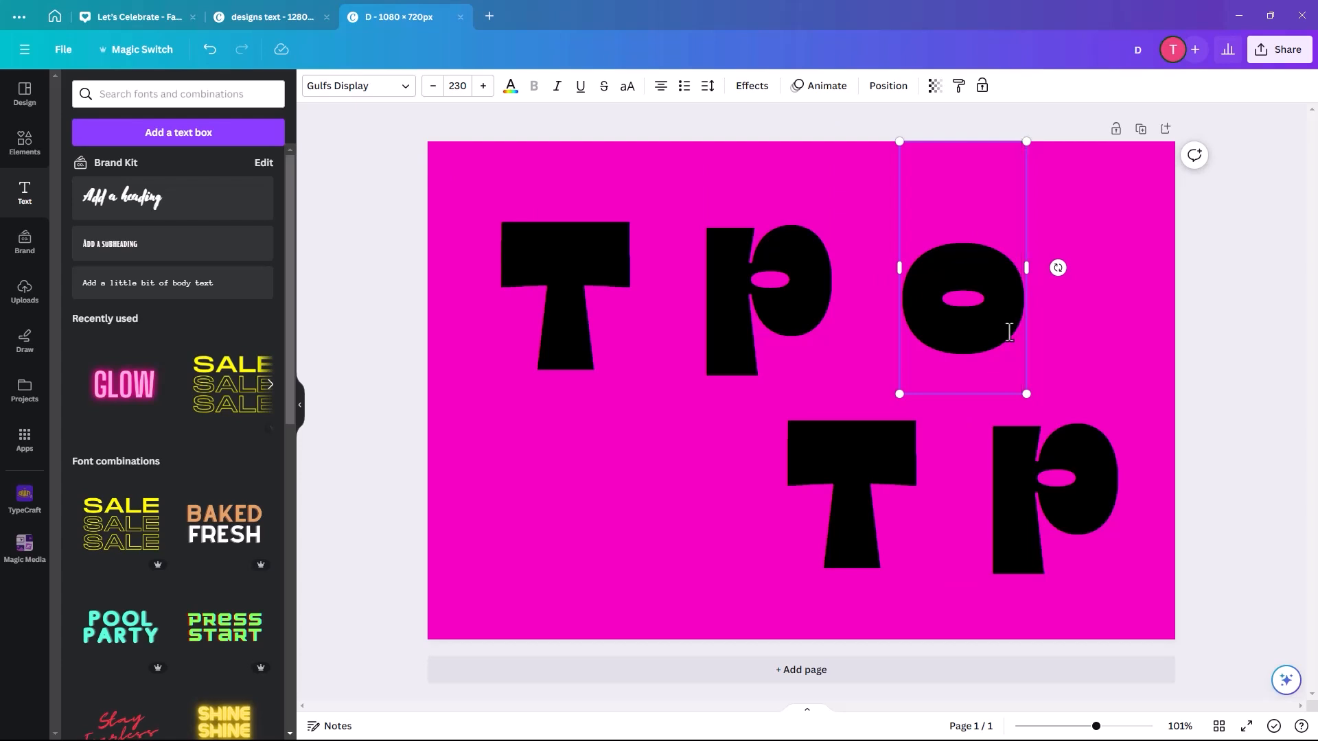
Move the o between the lower T and p, and place a duplicate changed to "i" between the upper T and p
click(1115, 289)
drag(995, 313, 971, 532)
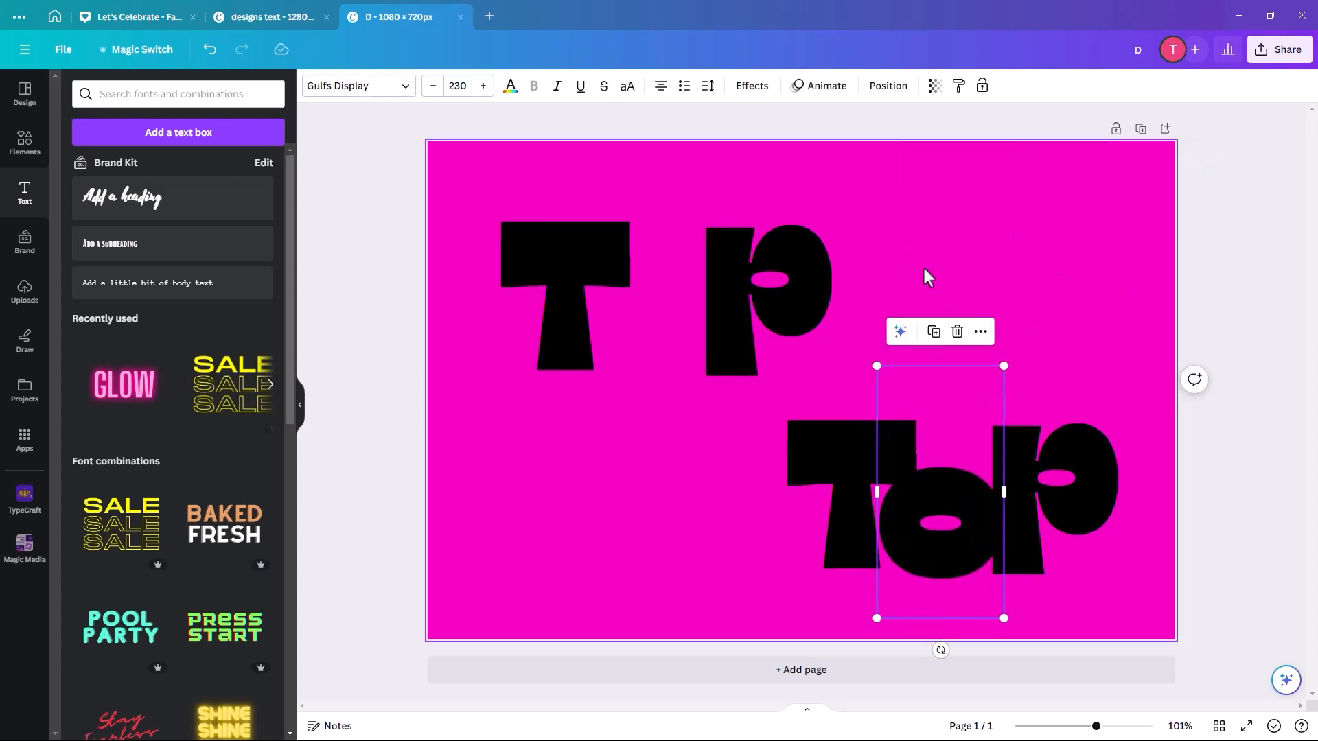
click(933, 332)
drag(926, 498, 644, 297)
double_click(643, 297)
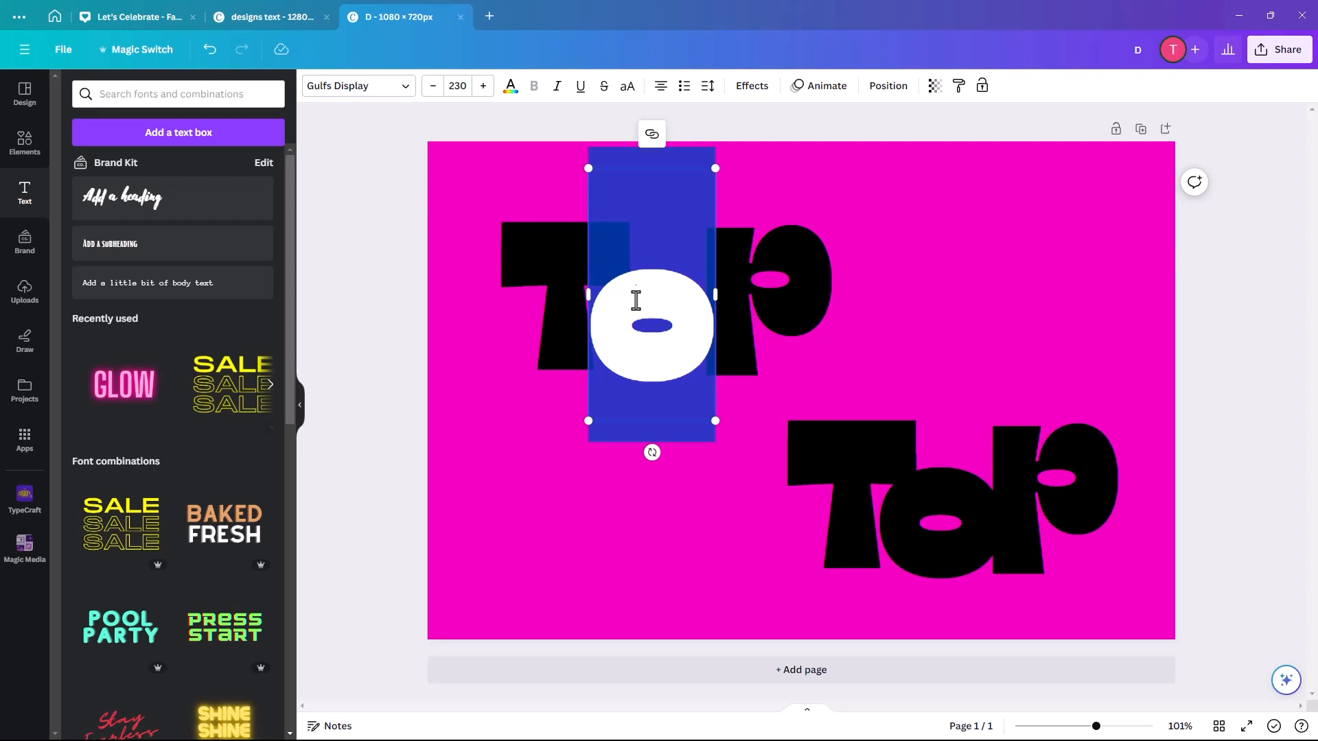
text(i)
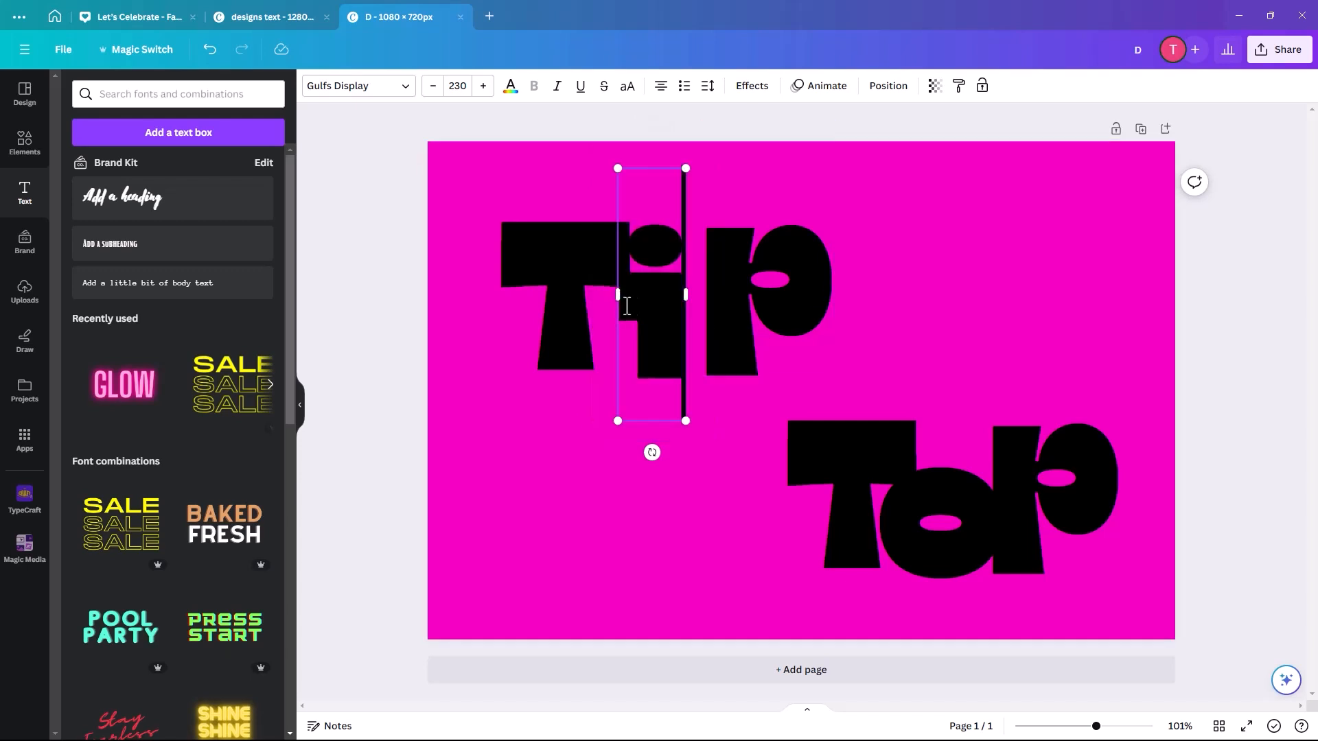
Shift the i down and left so it overlaps the upper T, and bring the upper p closer to it
click(509, 471)
drag(646, 358, 645, 365)
drag(744, 361, 712, 357)
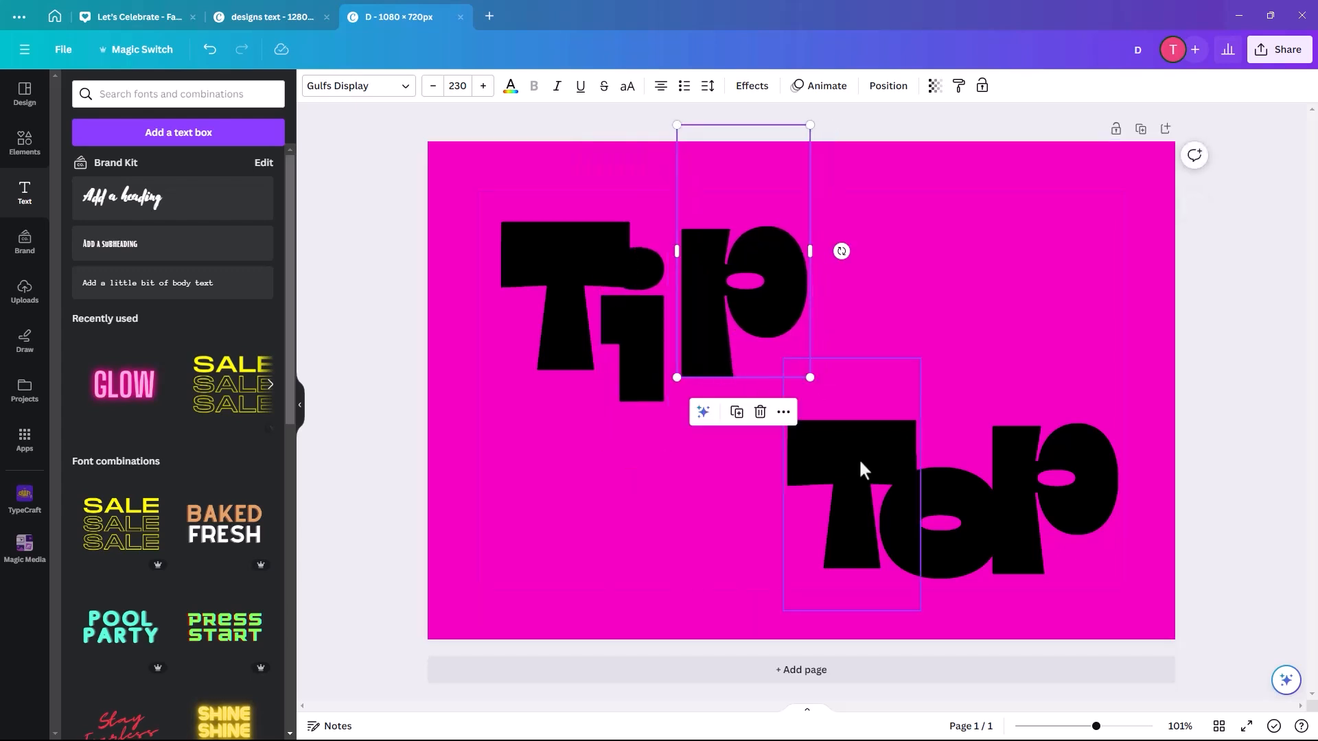
Recolour the i with the document's pink background colour so it cuts into the upper T
click(627, 351)
click(628, 351)
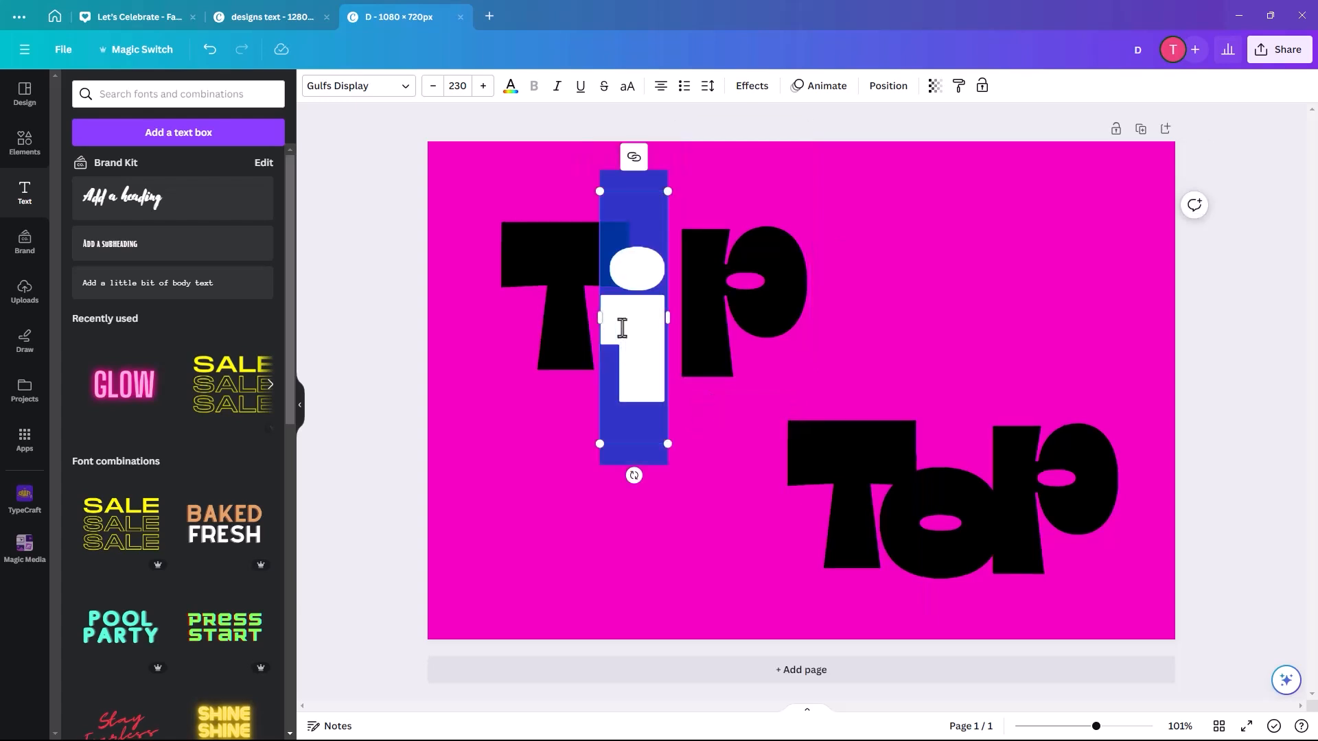
click(511, 86)
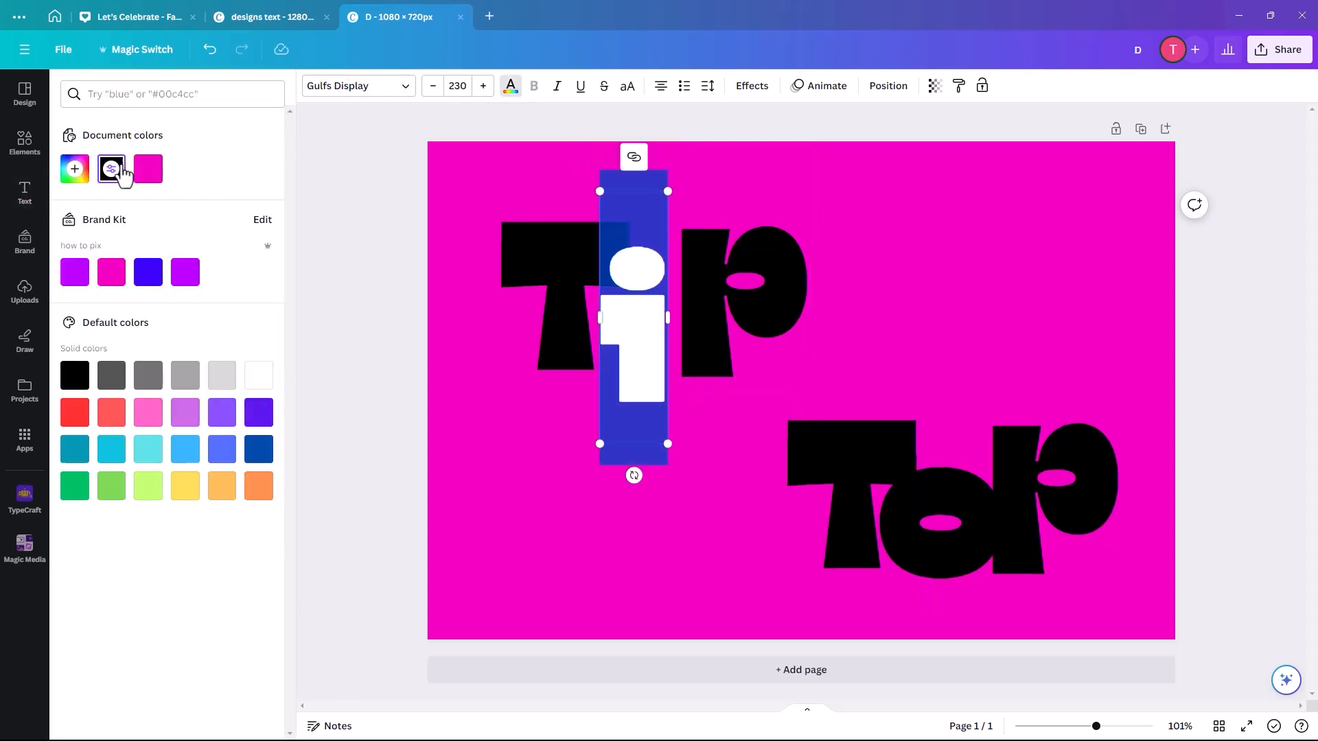
click(158, 176)
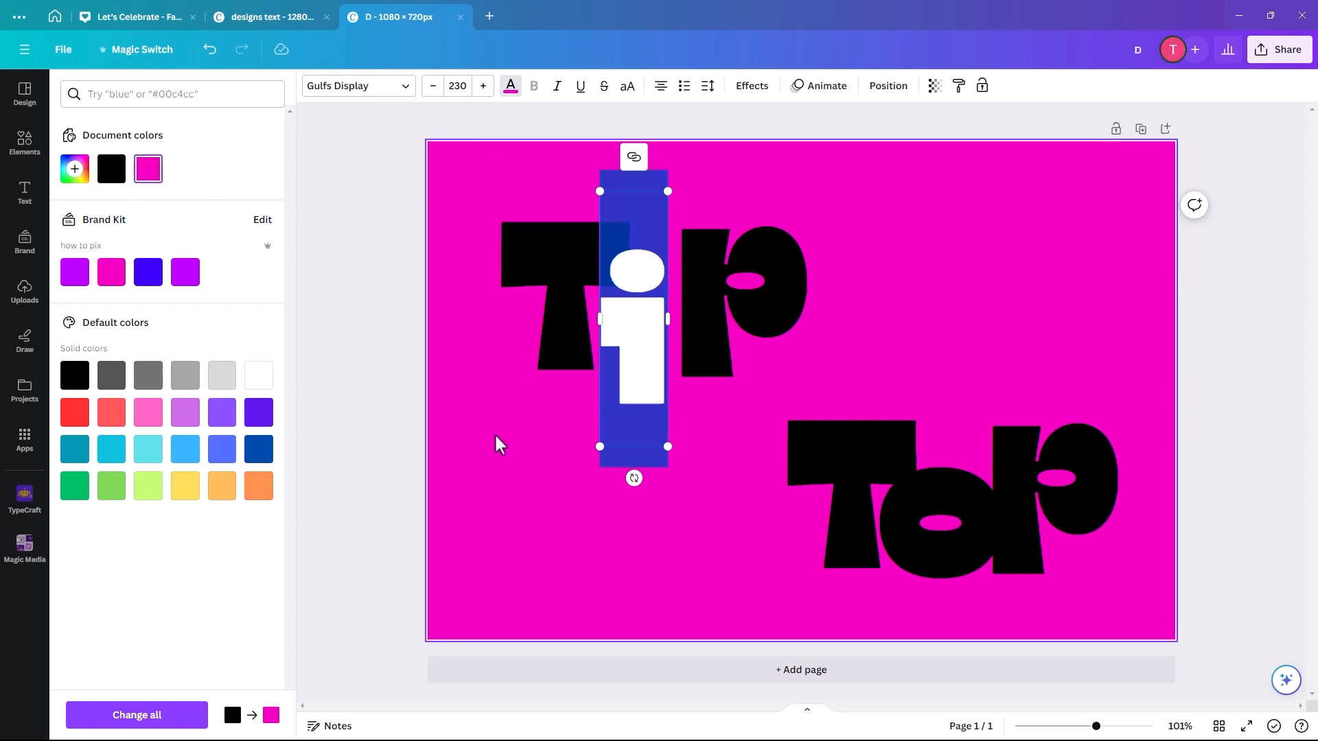
click(551, 471)
Recolour the o between the lower T and p with the document's pink background colour
click(904, 509)
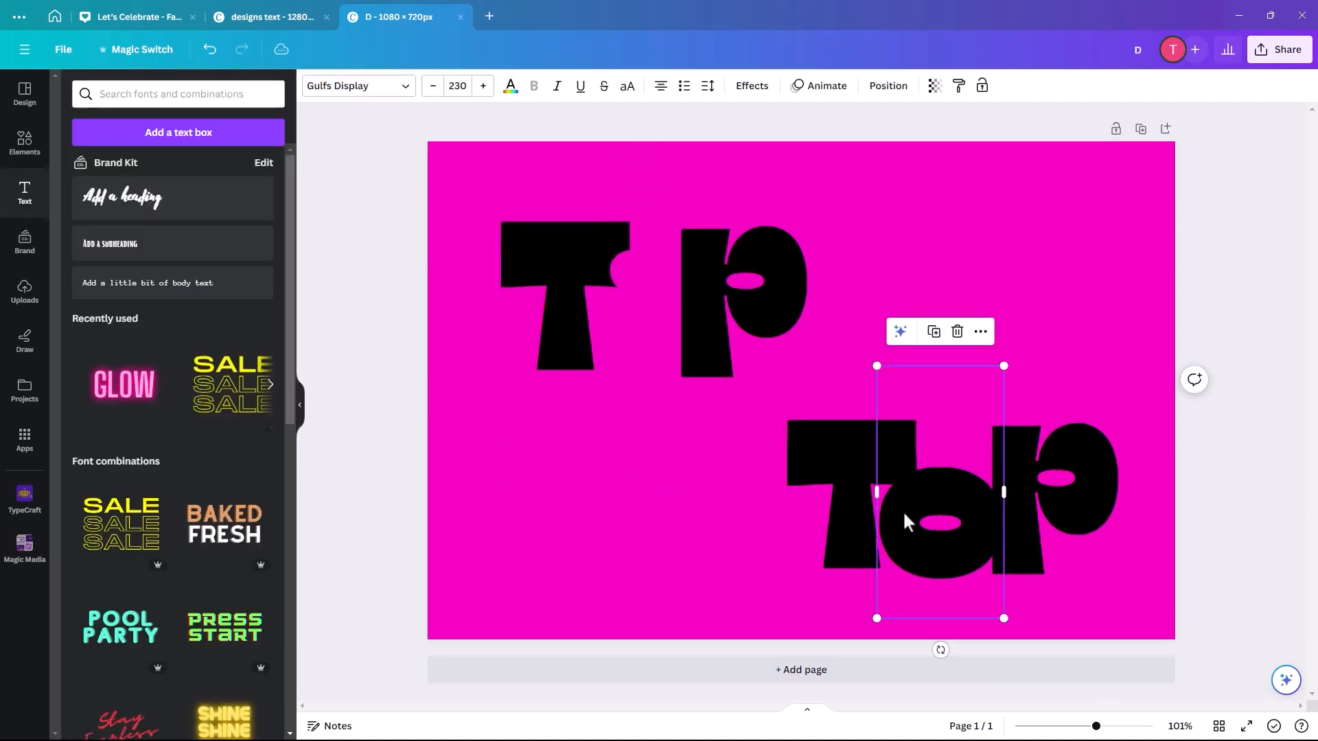
click(903, 509)
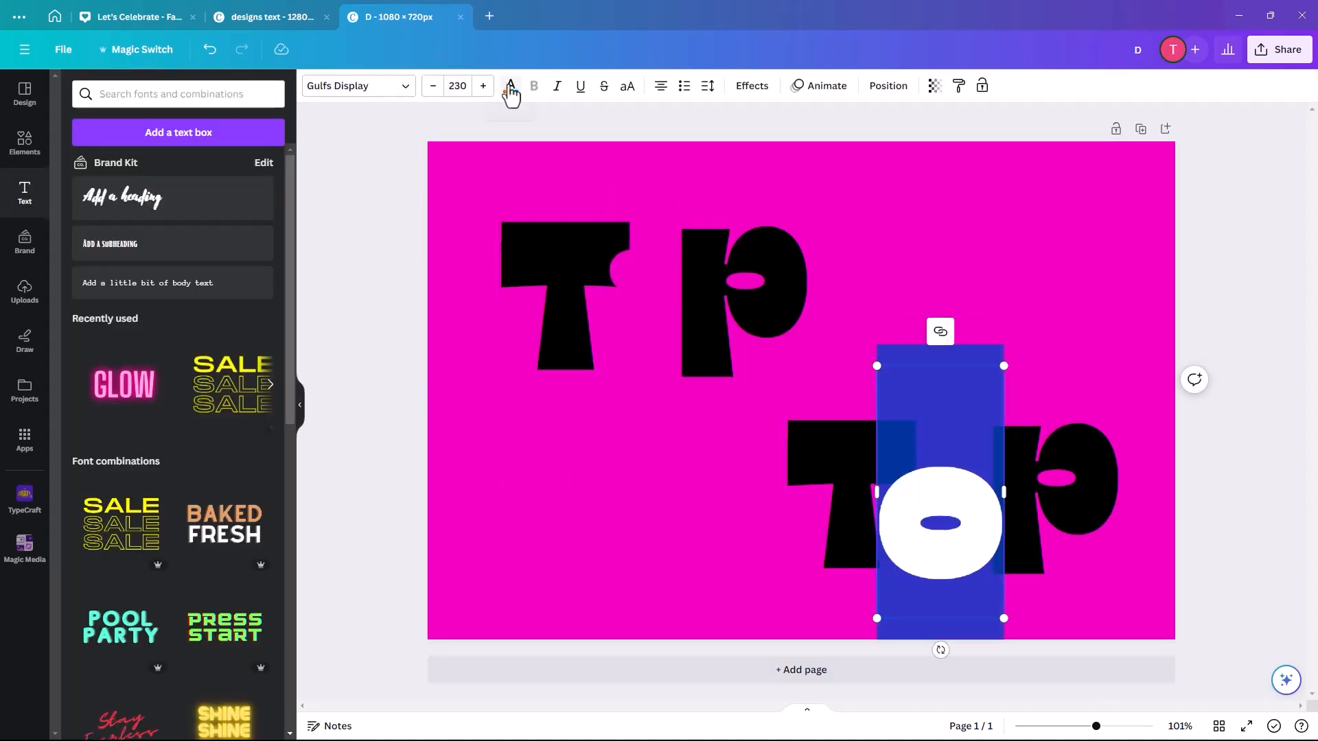
click(151, 180)
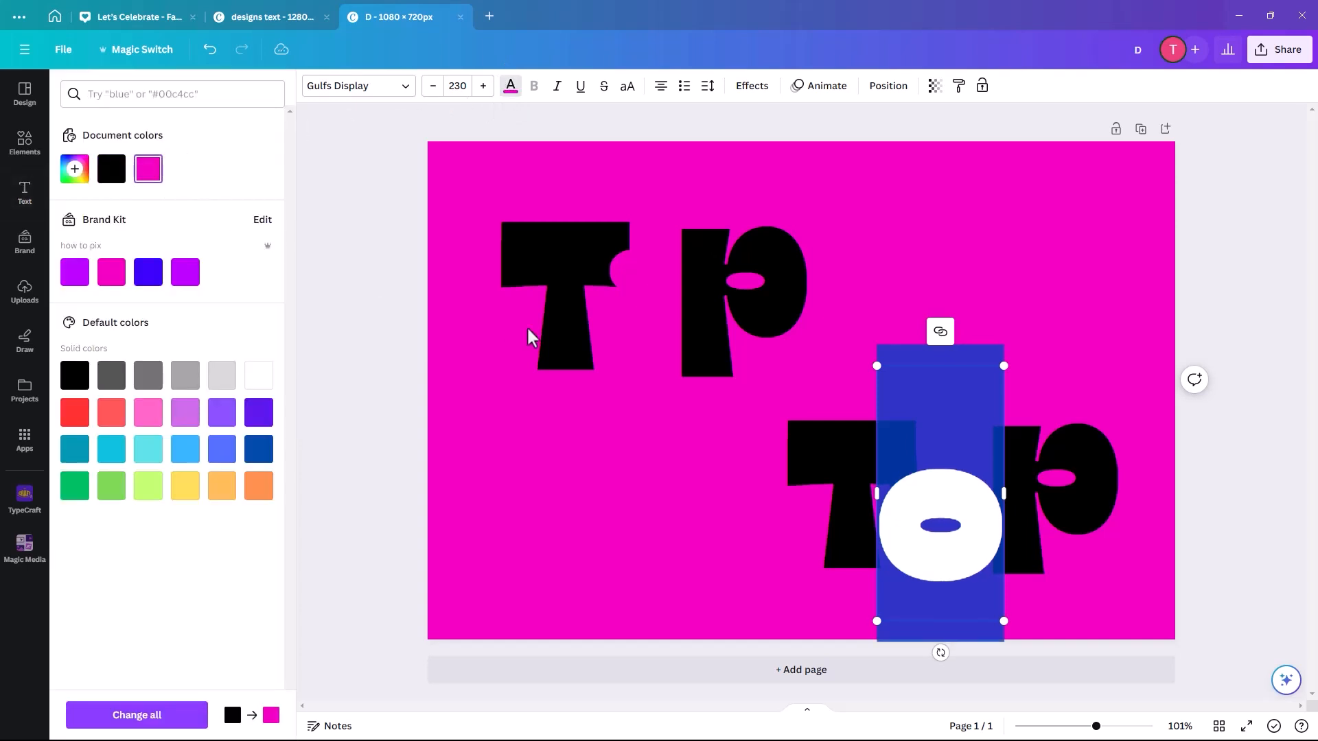
click(656, 501)
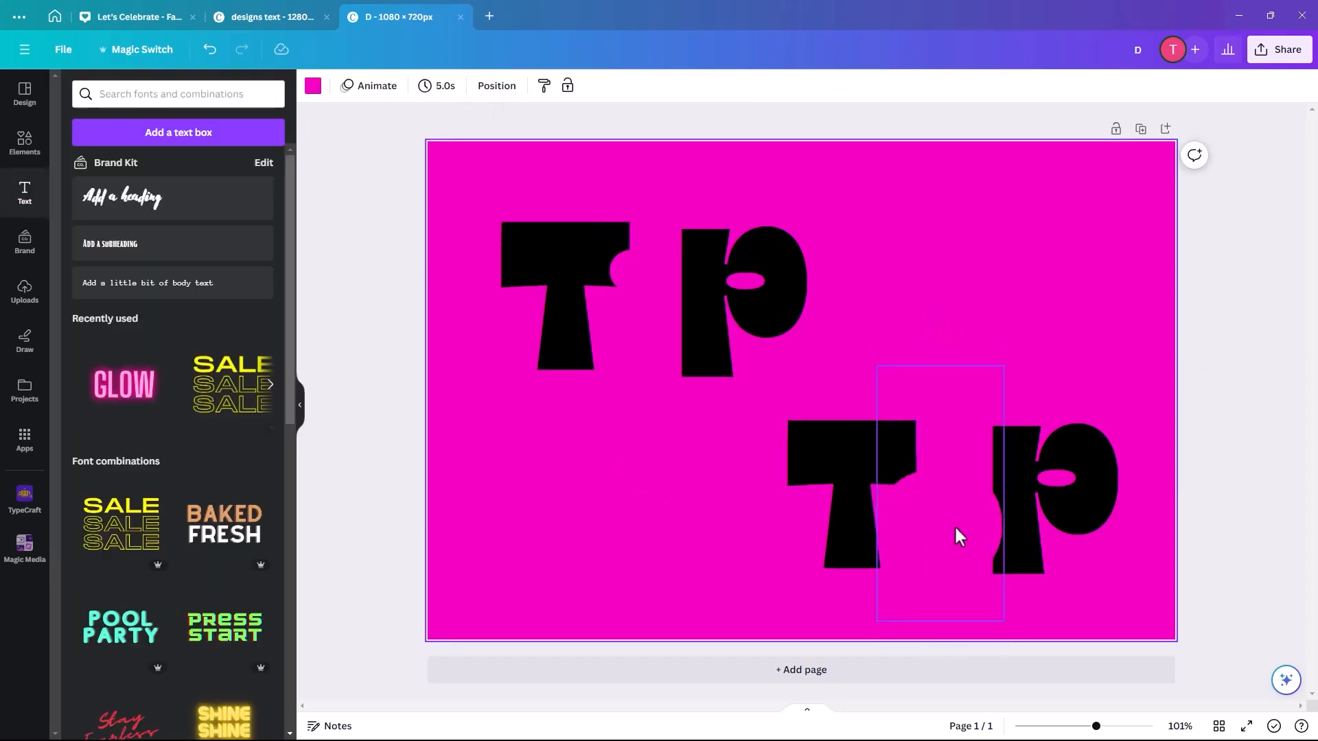
Nudge the pink o up slightly, lower the bottom word's p a little, and shift the upper p down and closer to the T
click(955, 526)
drag(957, 522, 957, 518)
drag(1024, 542, 1023, 550)
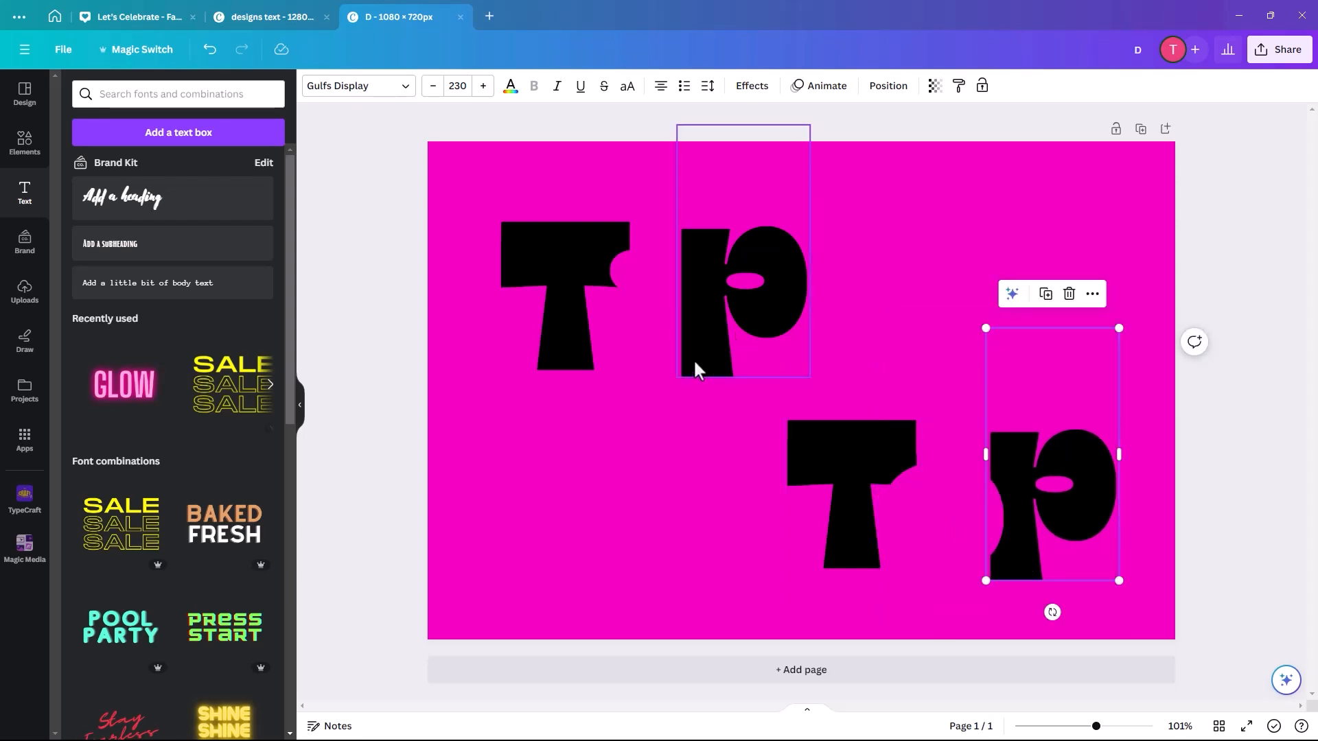
drag(695, 369, 685, 363)
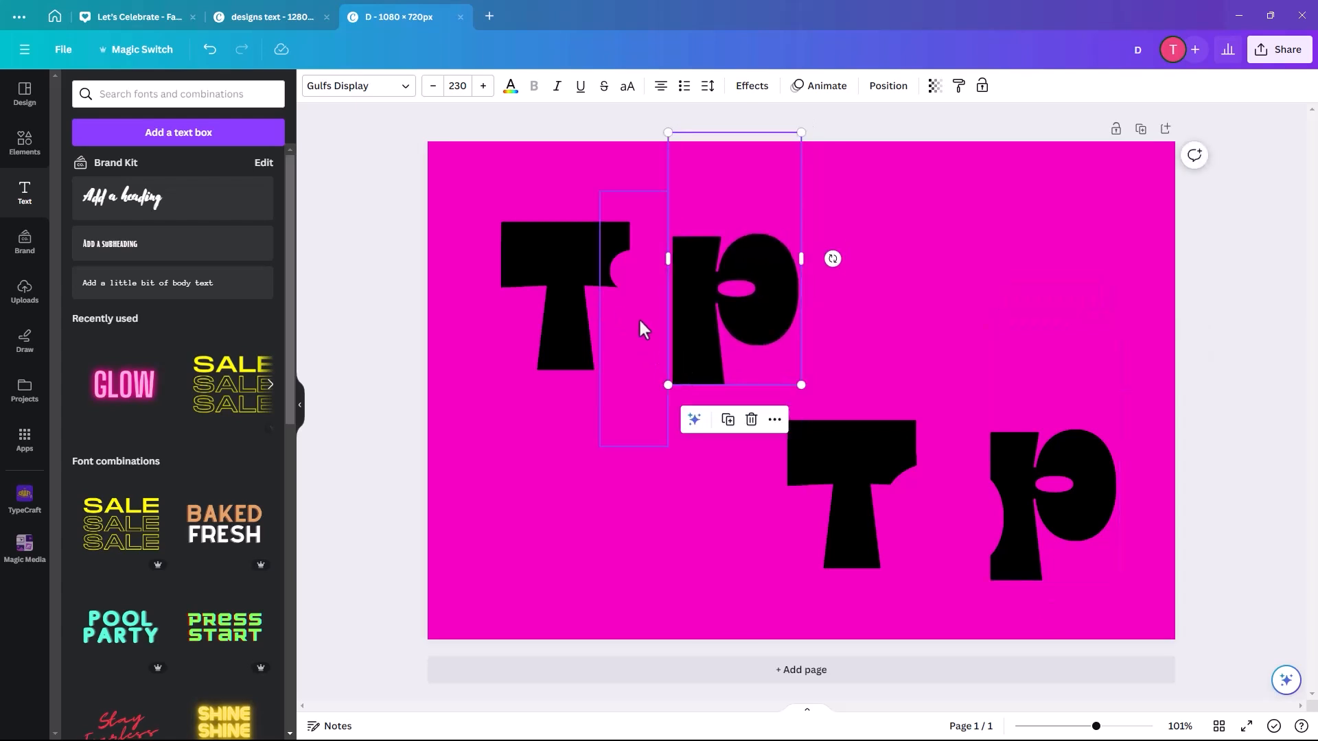
Duplicate the pink i and recolour the copy black
click(621, 372)
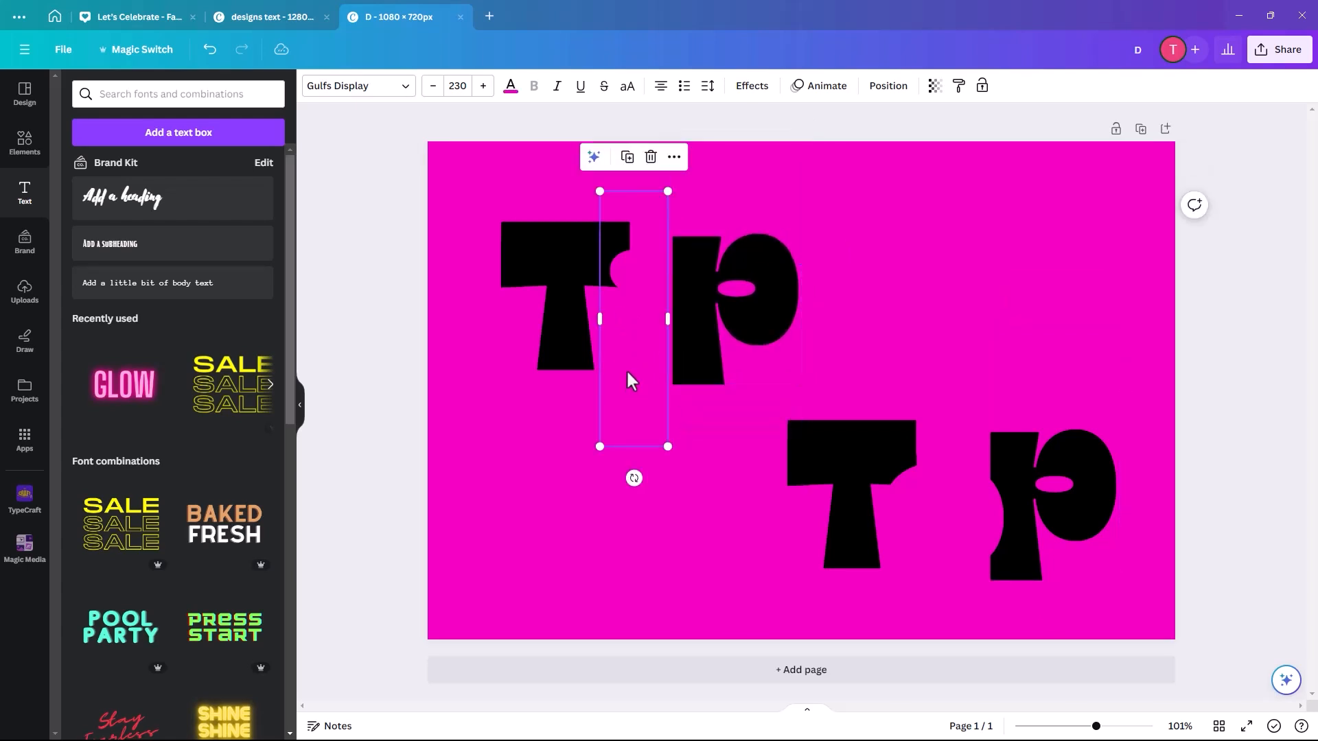
click(629, 159)
double_click(645, 323)
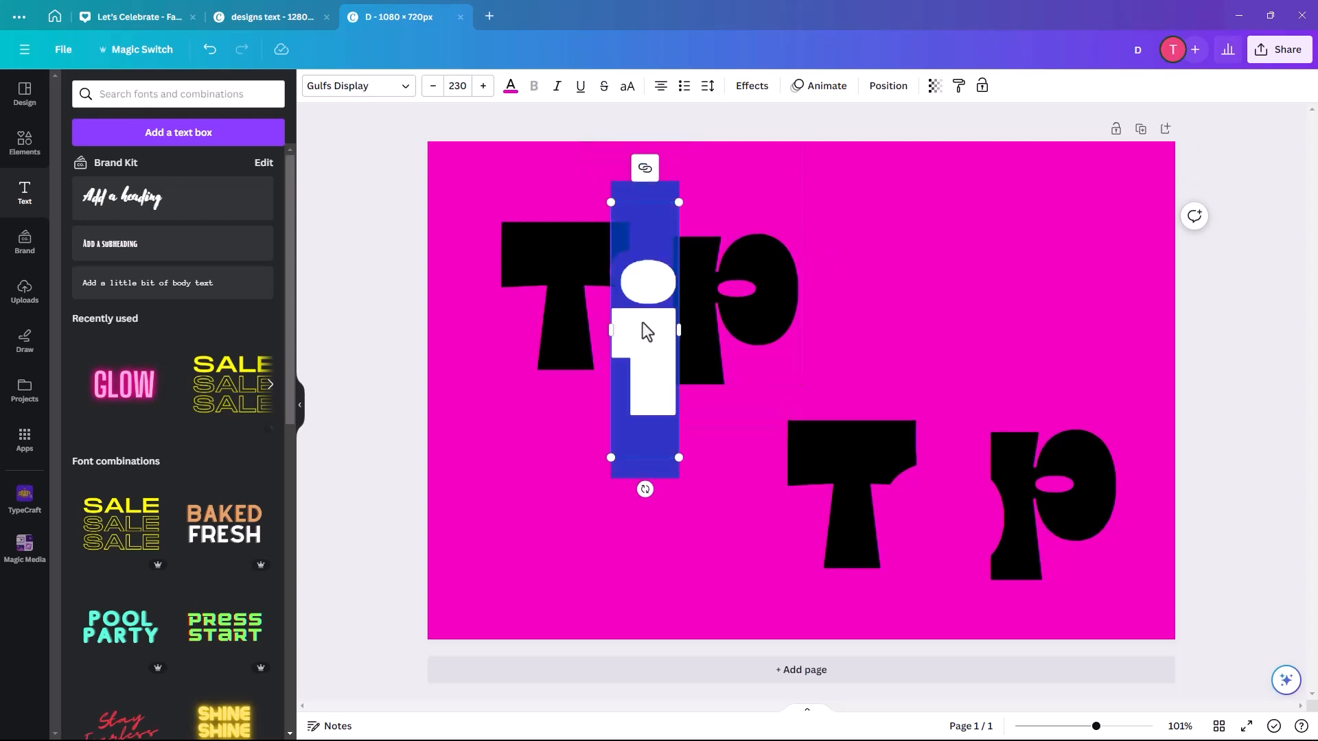
click(511, 86)
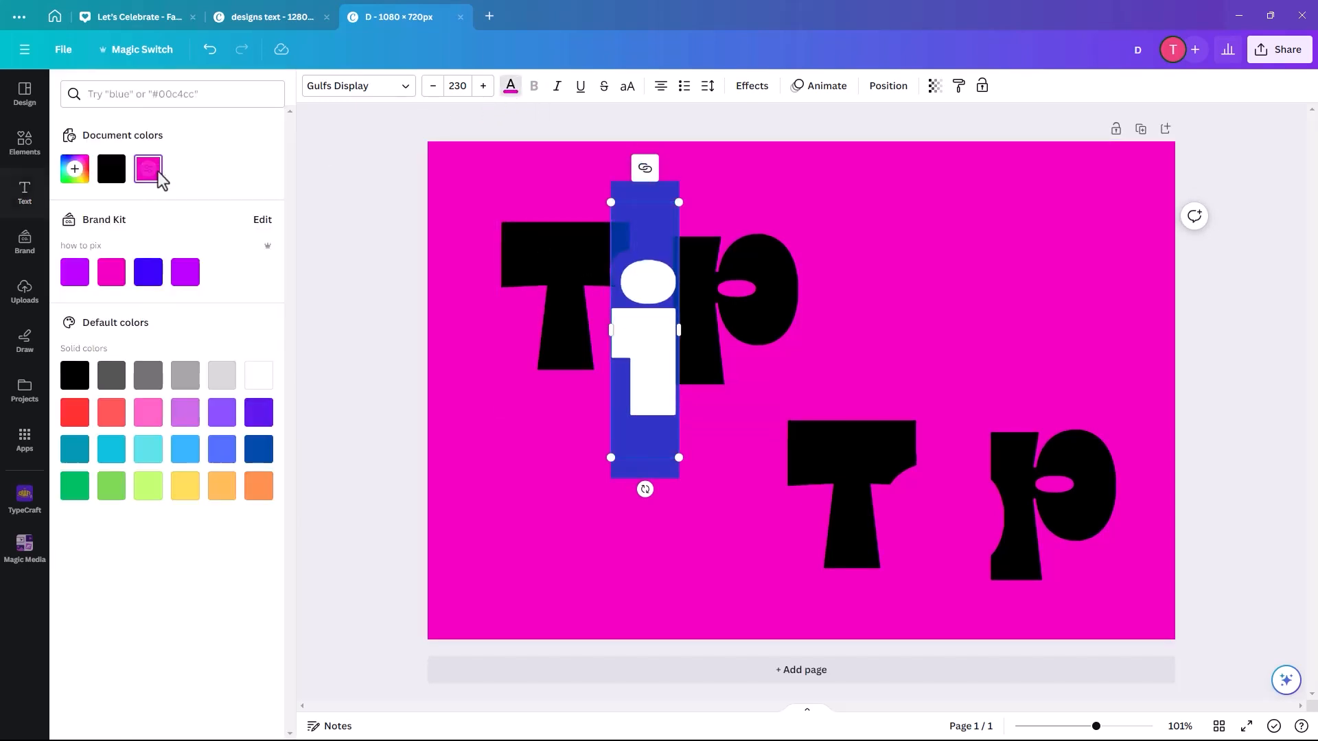
click(111, 180)
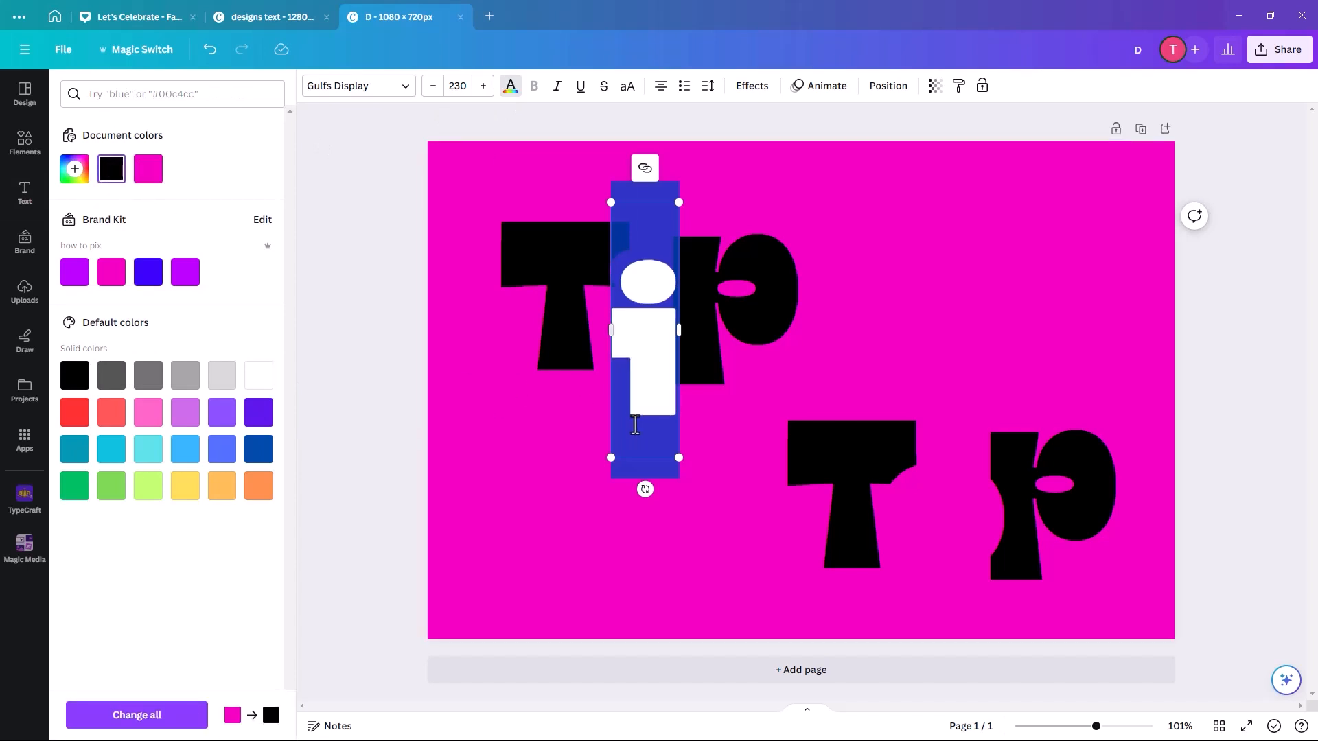
click(722, 426)
Shrink the black i to about size 178 and fit it between the upper T and p, inside the pink cut-out
click(645, 398)
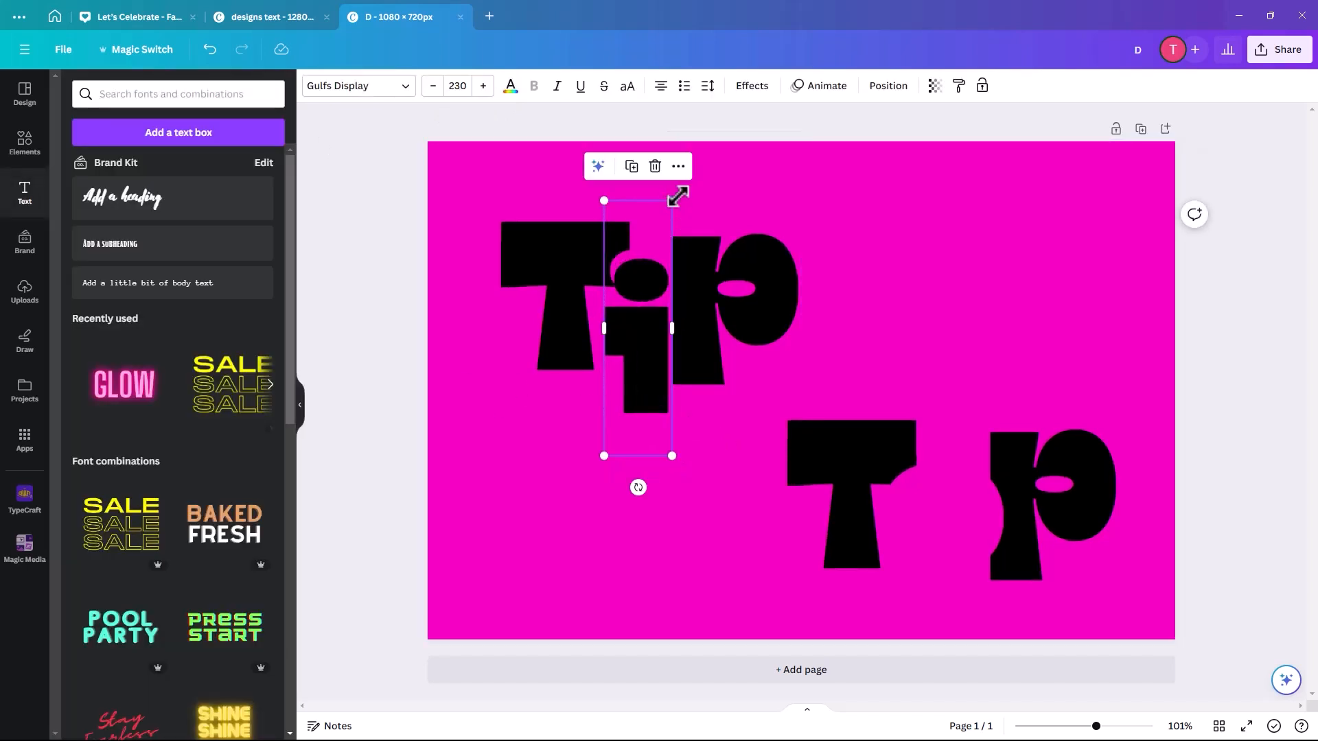
drag(673, 202, 650, 261)
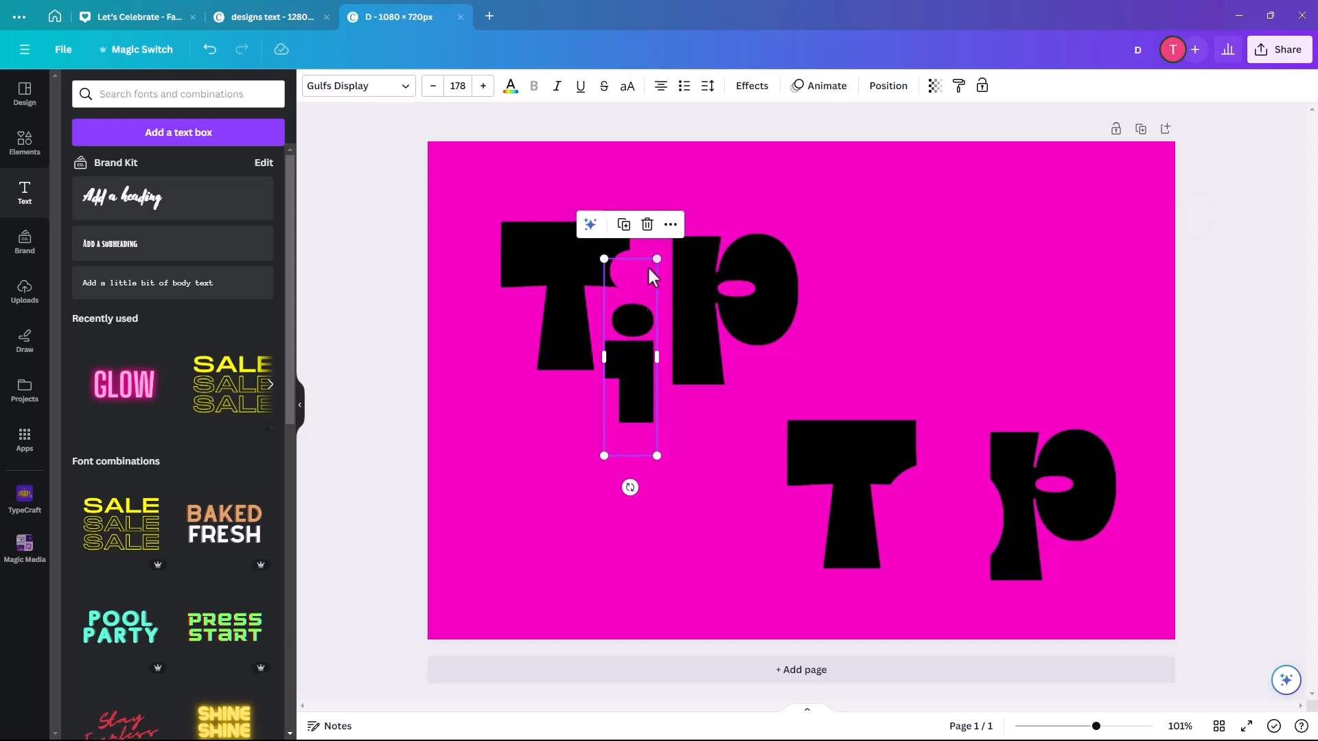
drag(630, 372, 643, 338)
Duplicate the pink o, place the copy above the lower word and recolour it black, and shift the lower p slightly left
click(928, 496)
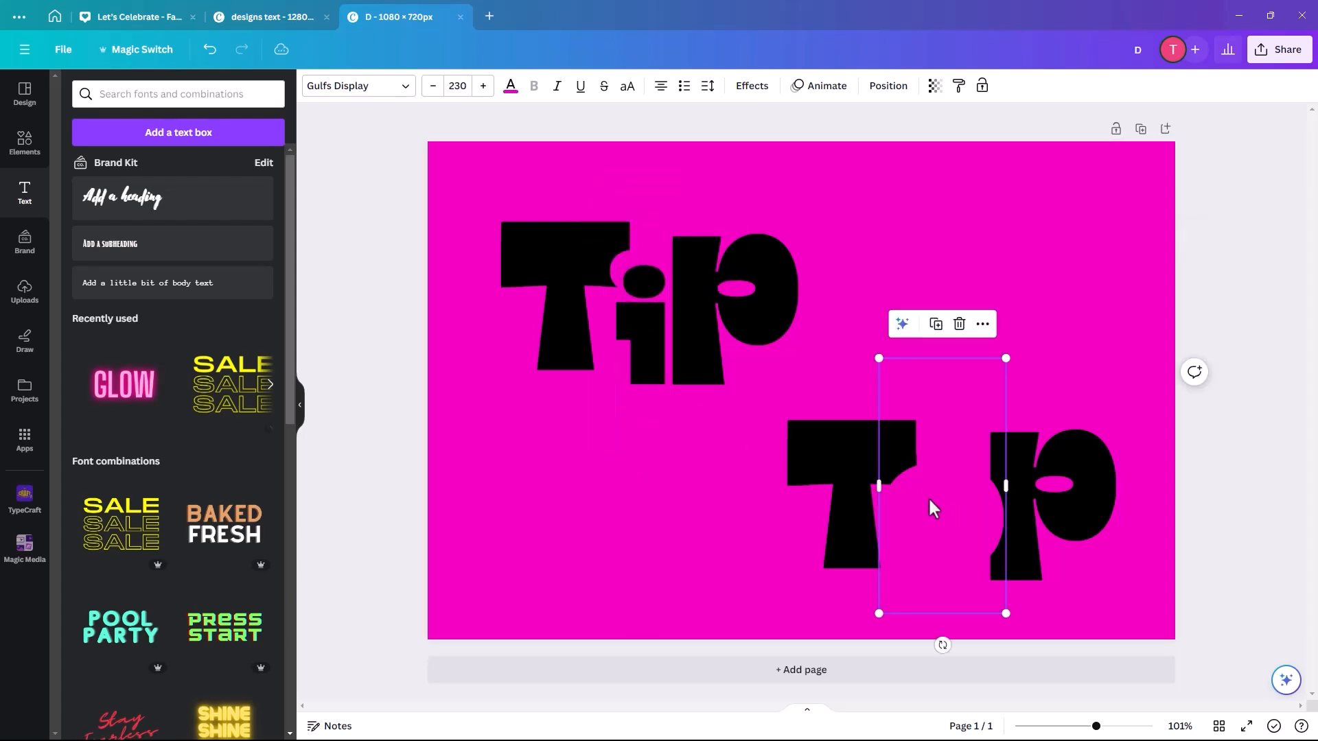
click(935, 328)
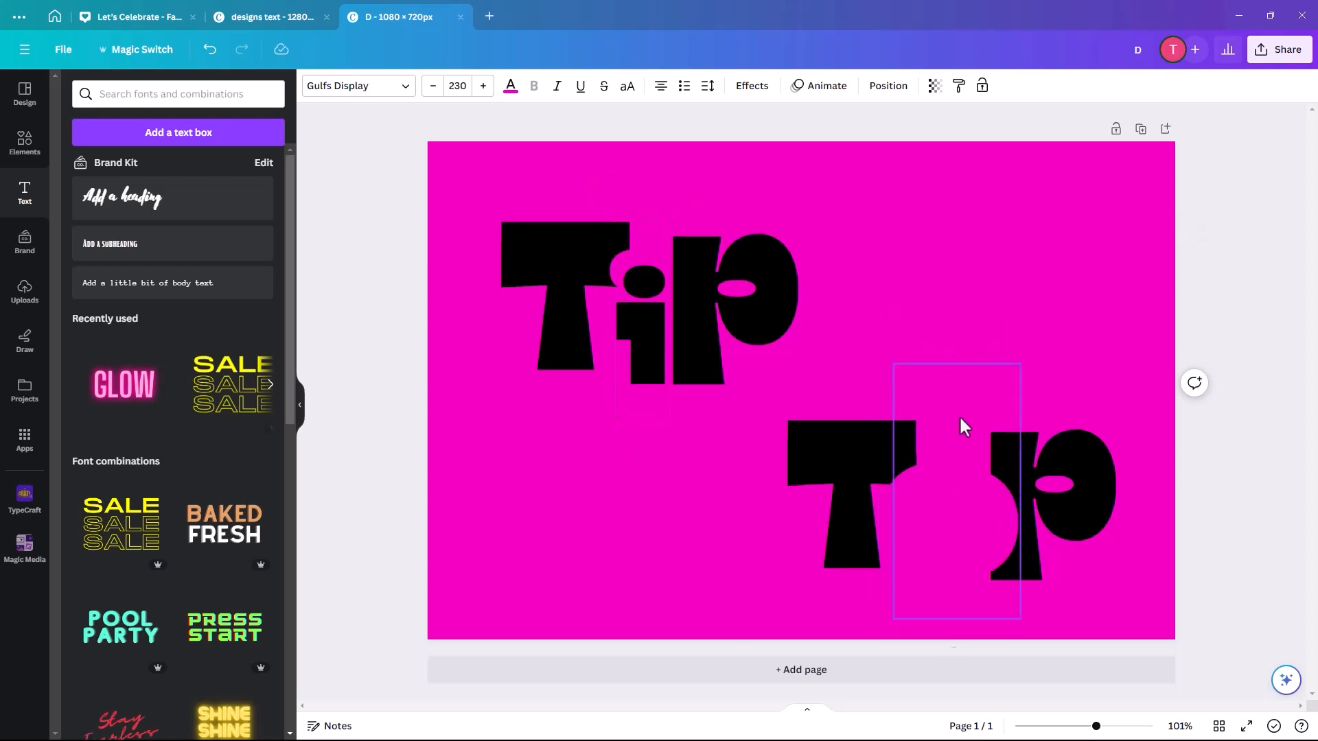
drag(958, 415, 950, 276)
double_click(950, 276)
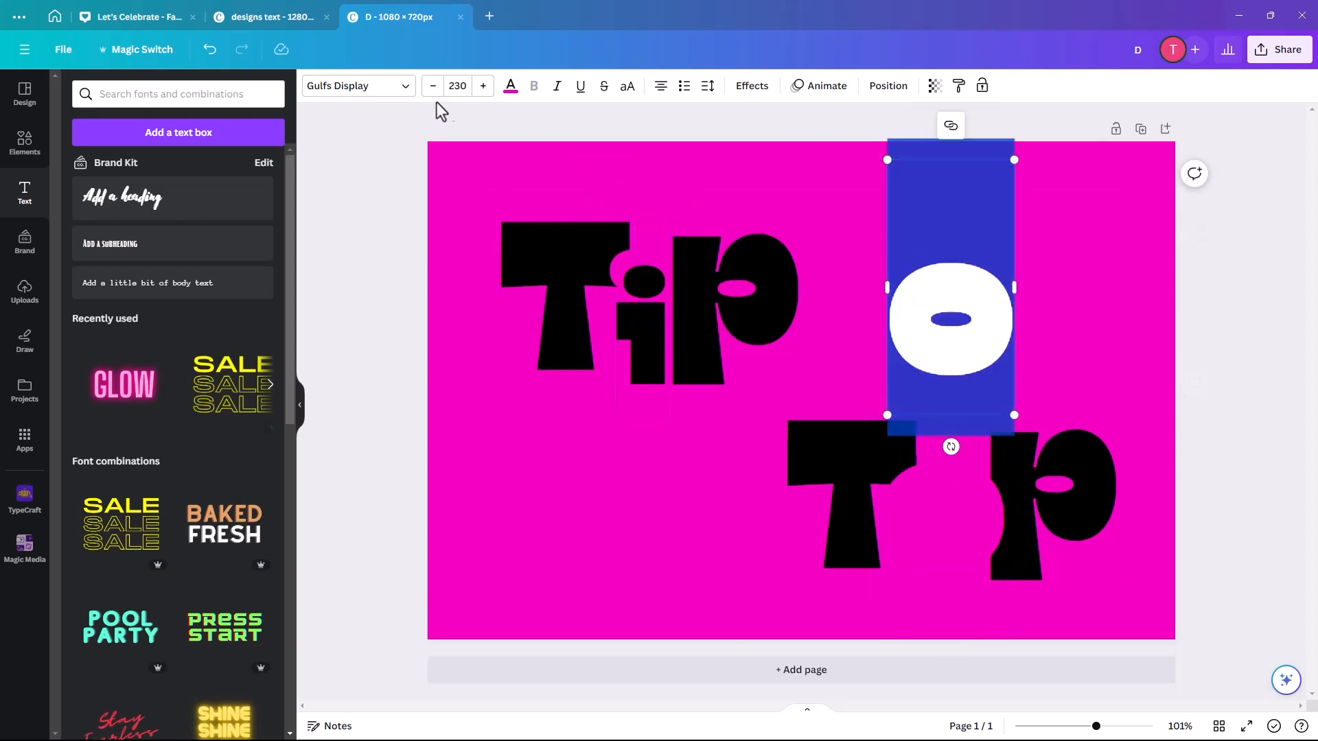
click(510, 87)
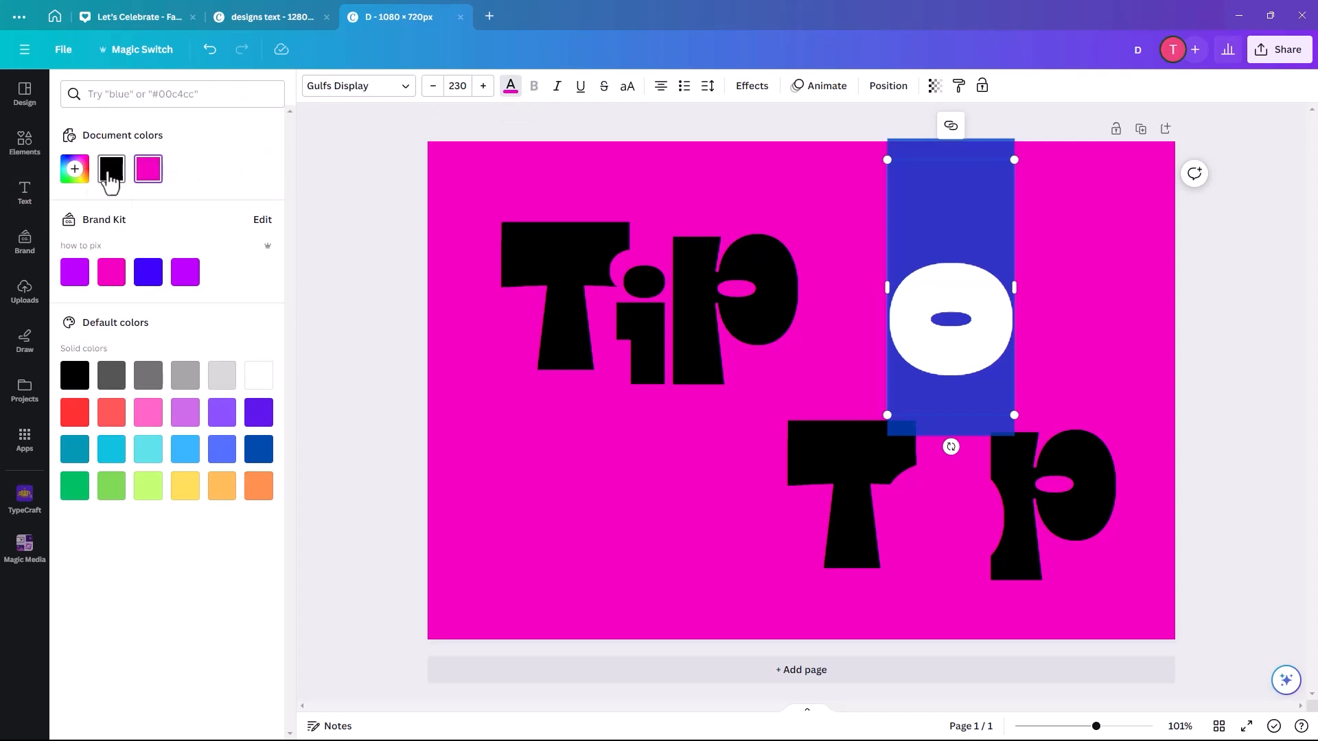
click(110, 180)
click(1095, 335)
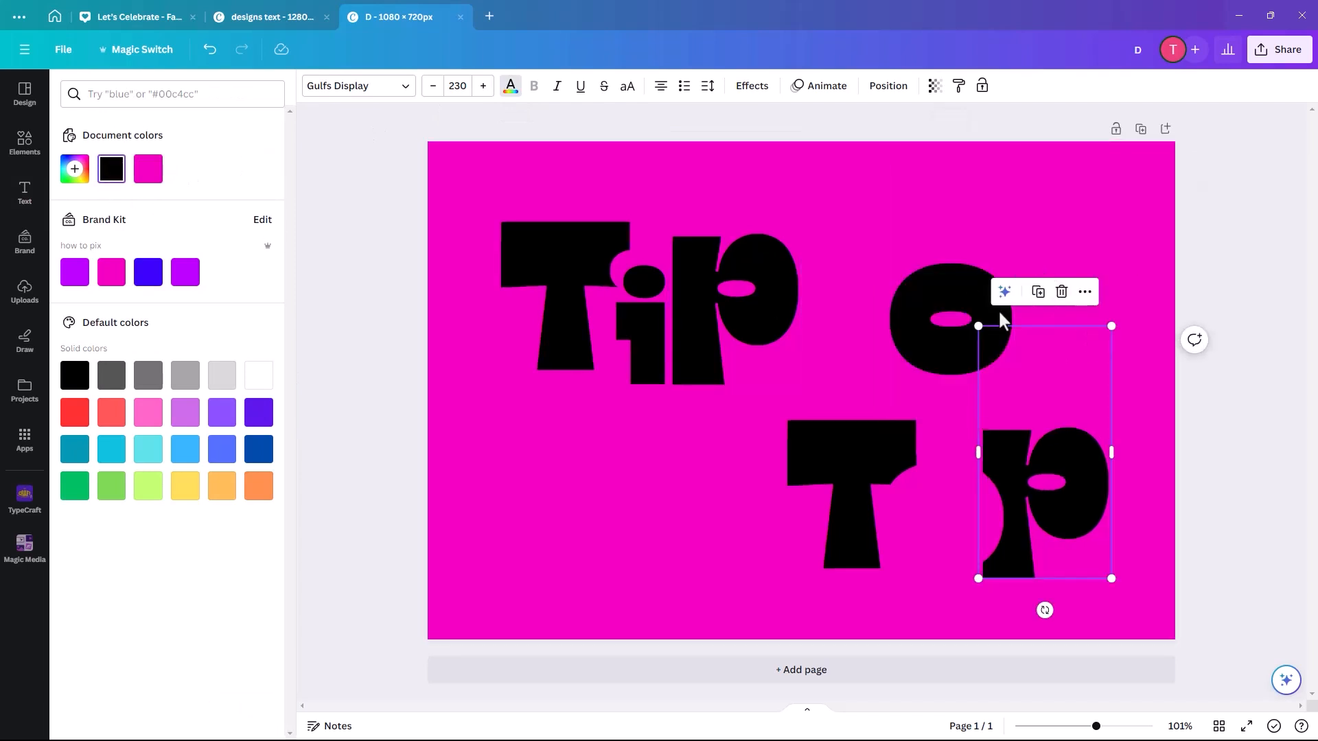
Shrink the black o and fit it inside the pink cut-out between the lower T and p, and nudge the black i up slightly
click(972, 284)
drag(1013, 154, 985, 206)
drag(949, 375, 953, 545)
drag(648, 367, 648, 361)
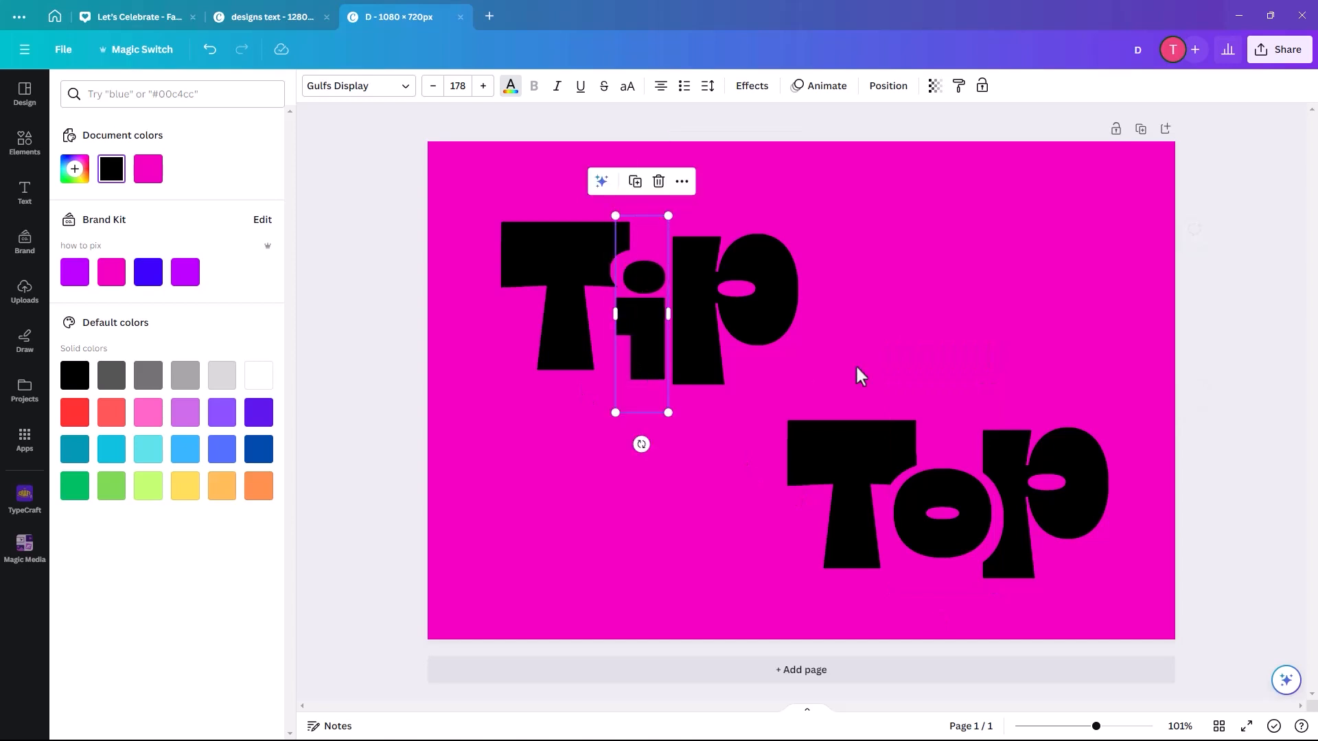
Select all the letters of "Top" together and move them up and slightly right, closer to "Tip"
drag(1159, 359, 803, 573)
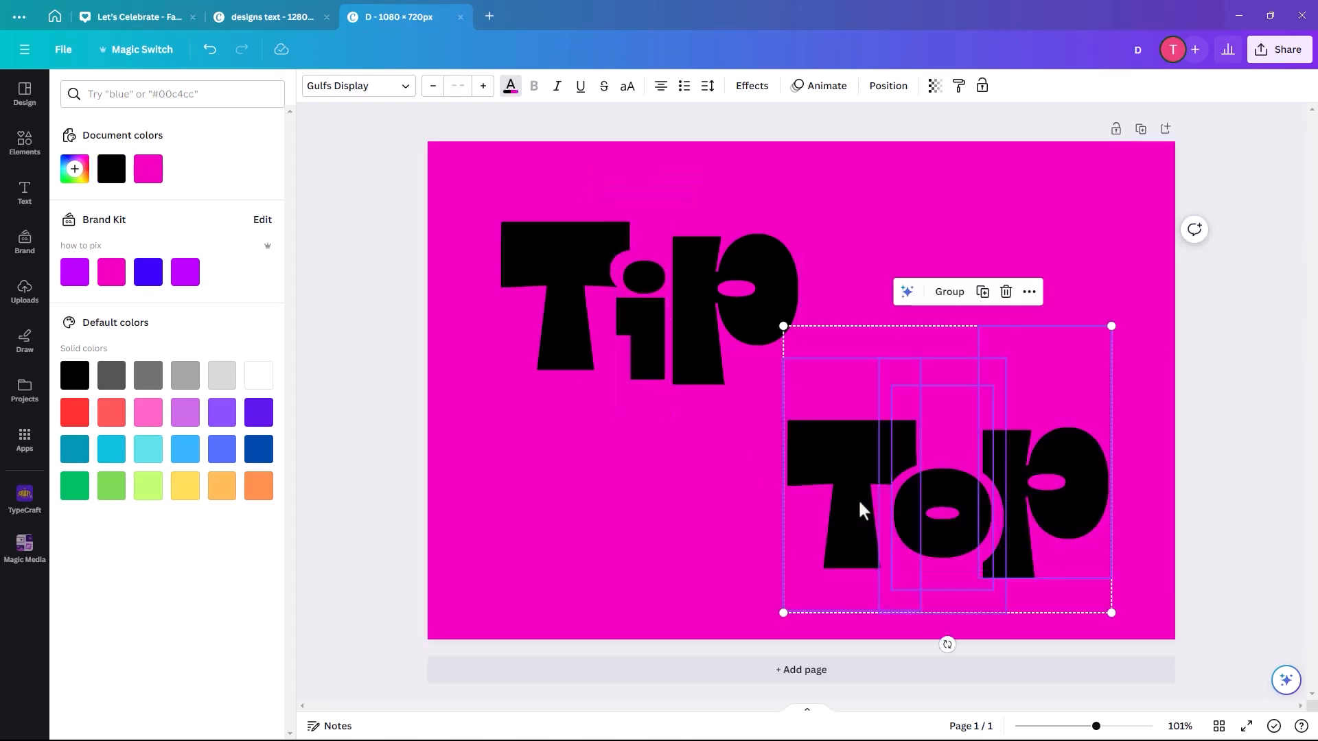
drag(859, 503, 856, 436)
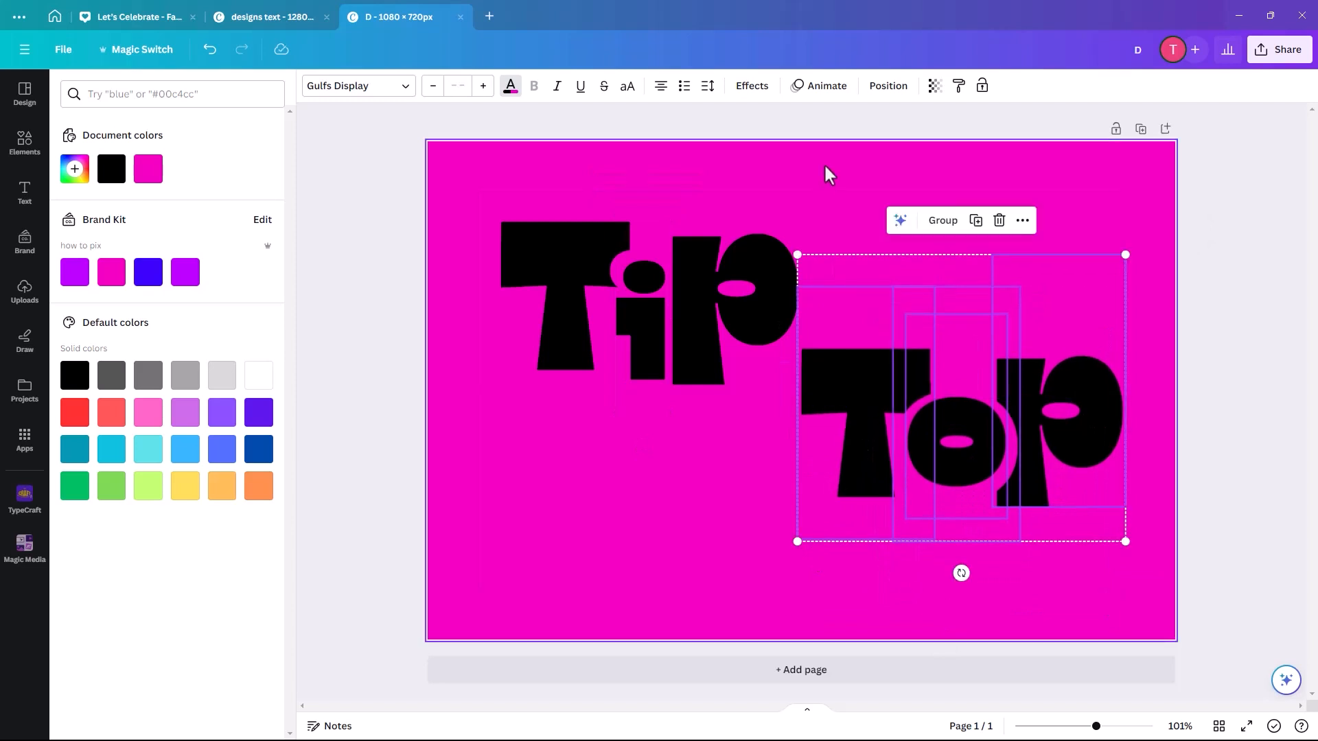
click(825, 168)
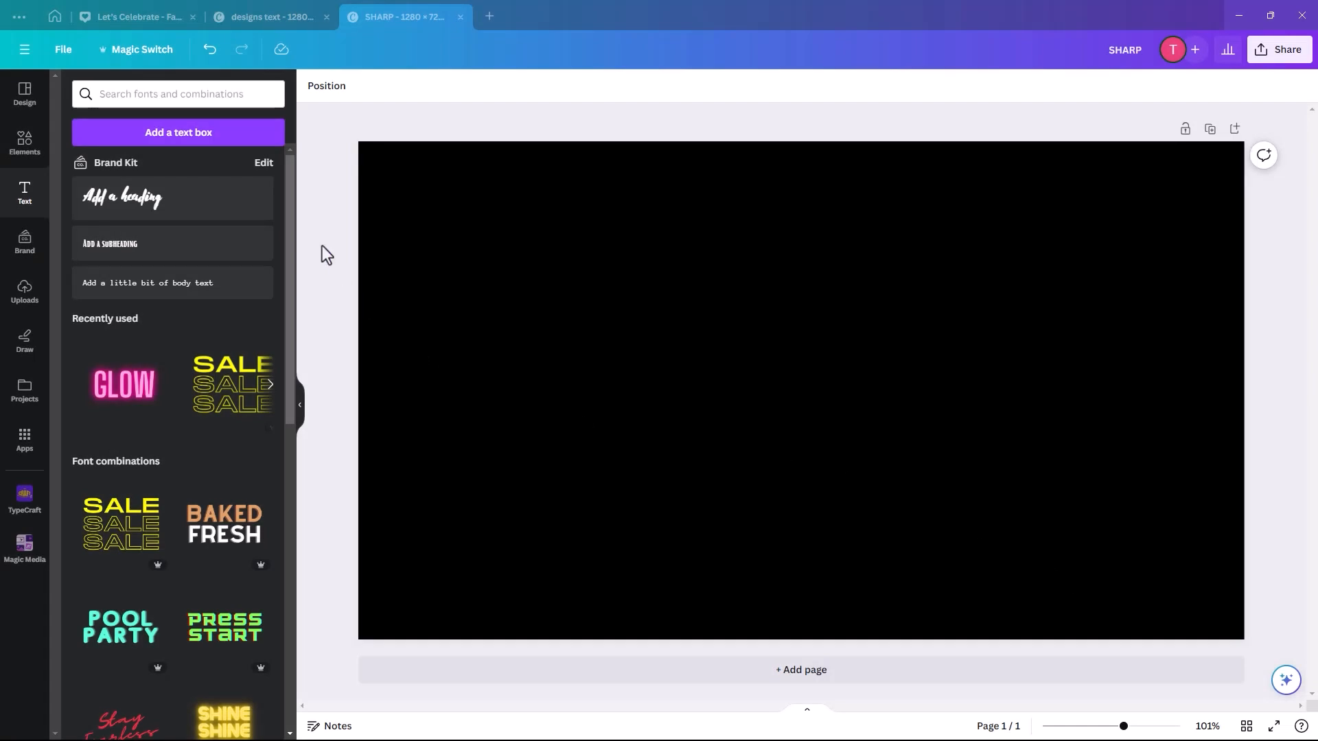
Add a text box to the black page, enlarge it to about size 74.7 and replace its text with "SHARP"
click(185, 137)
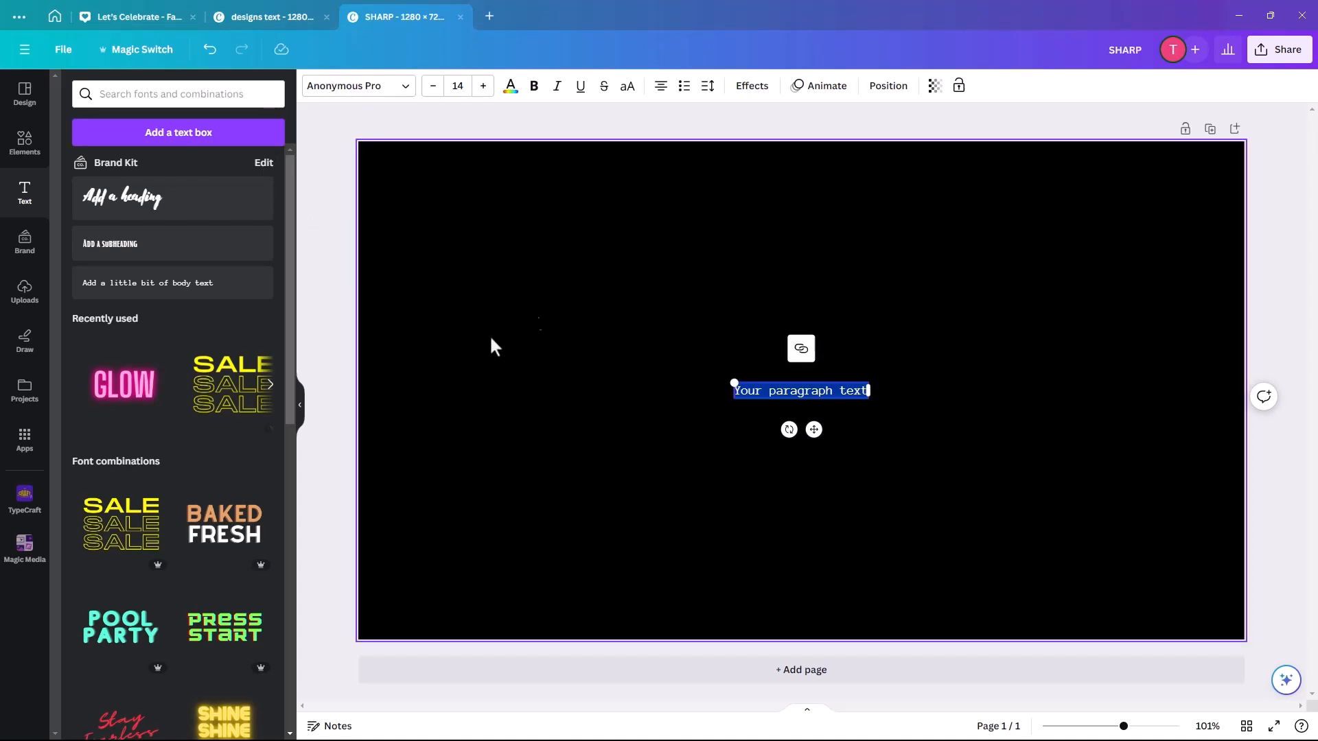
drag(669, 364, 426, 265)
drag(862, 394, 1129, 516)
double_click(742, 397)
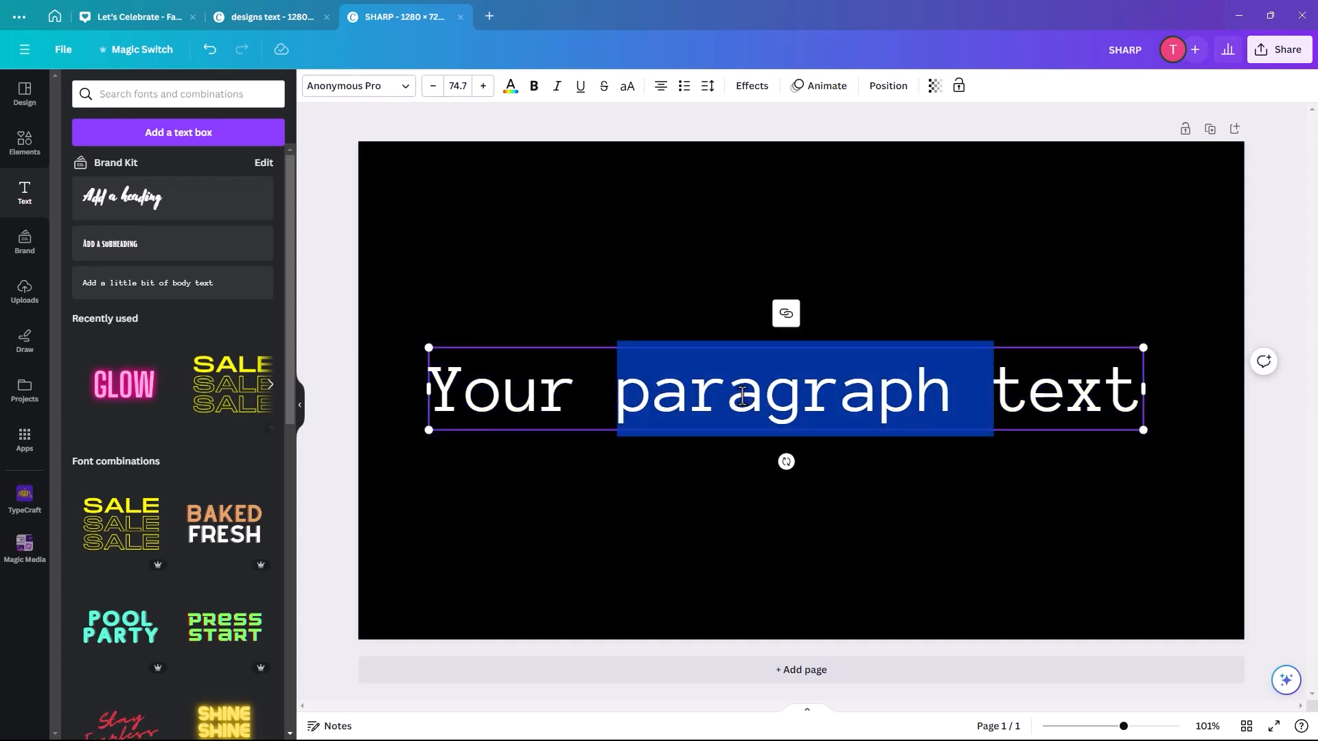
click(734, 397)
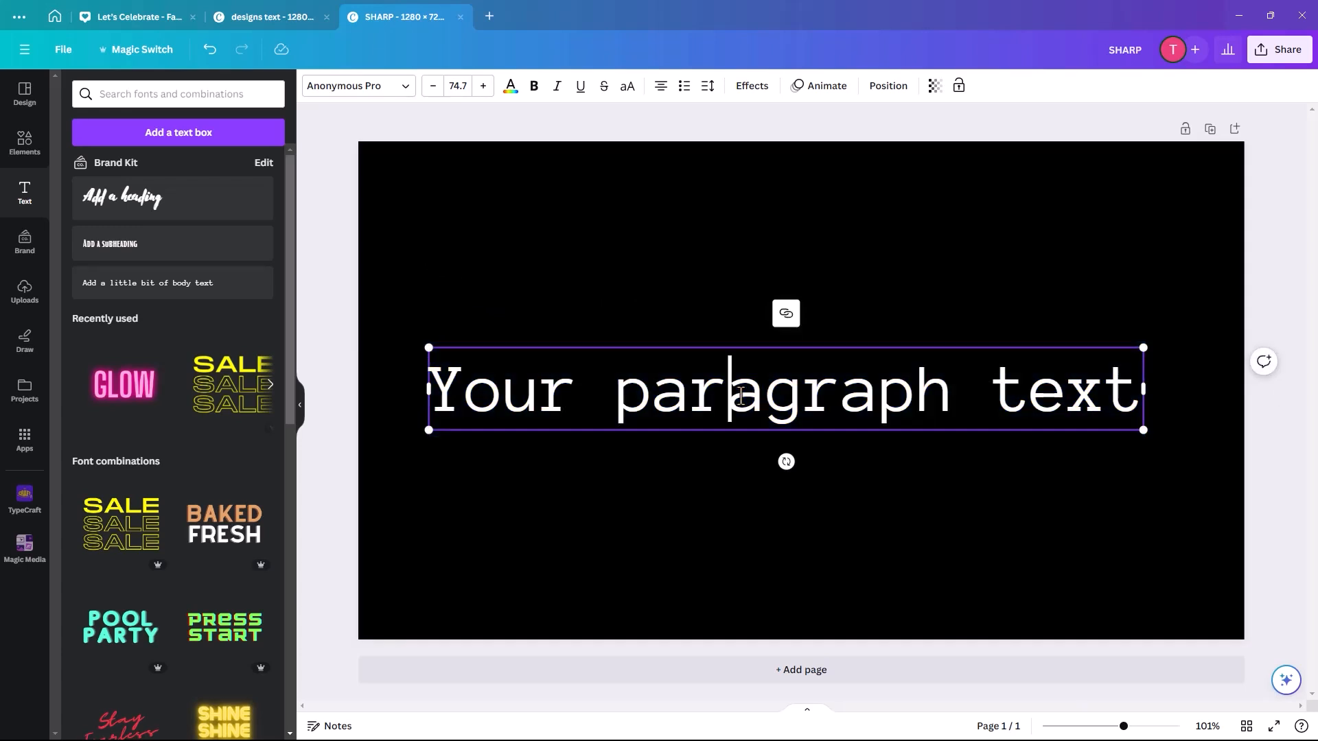
triple_click(697, 373)
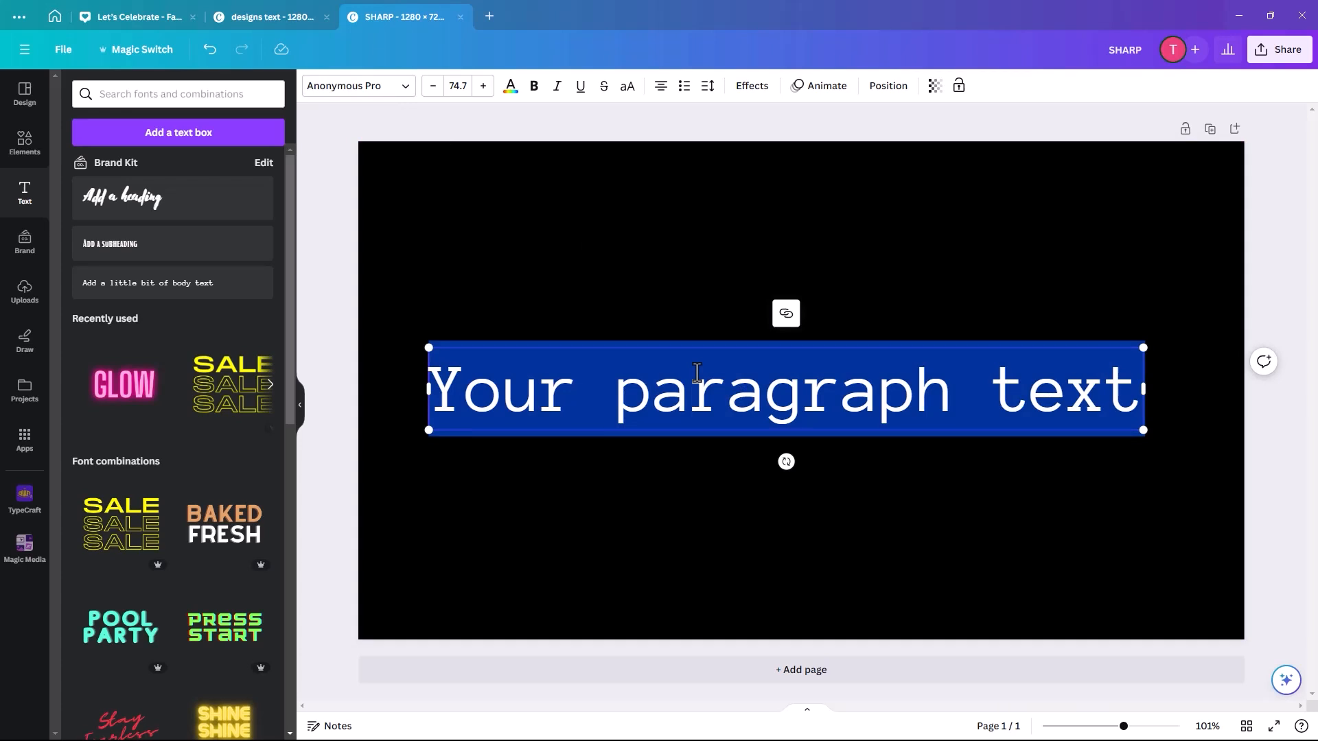
text(SHARP)
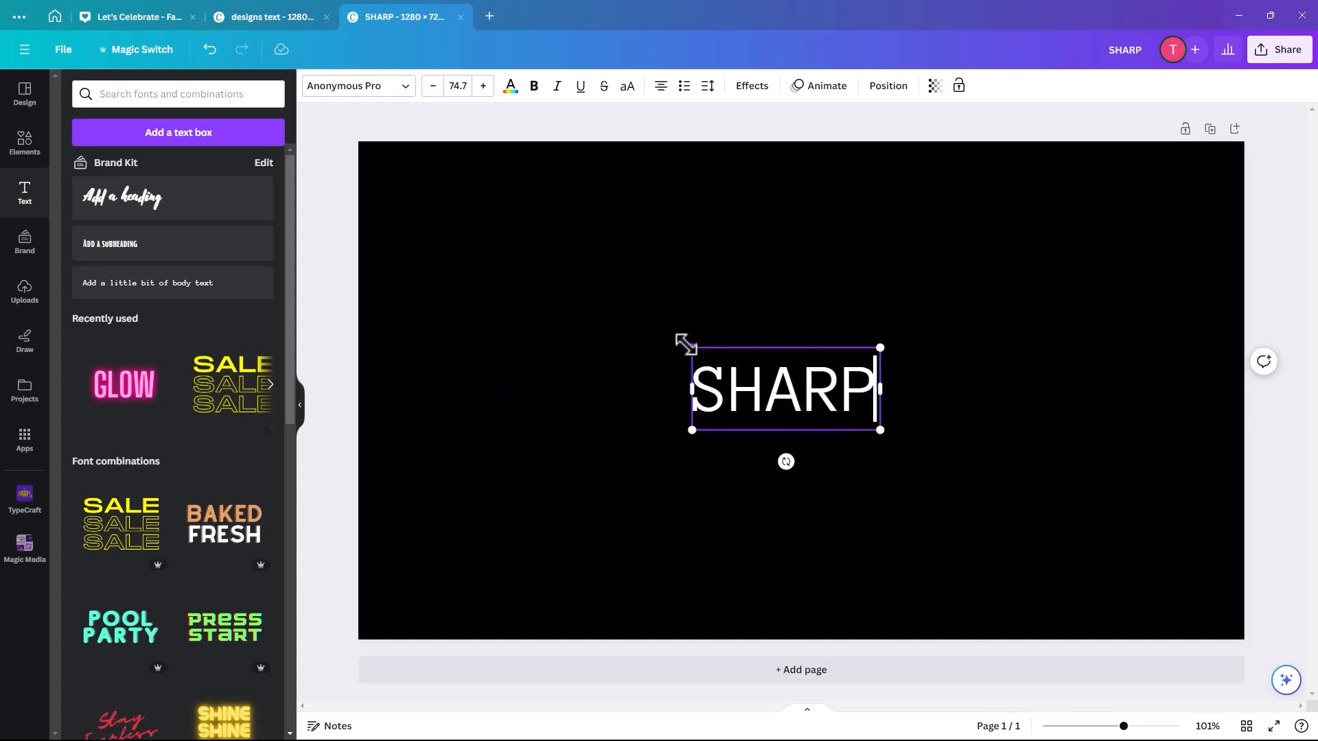
Enlarge the SHARP text to about size 273 so it spans most of the page width
drag(685, 343, 429, 232)
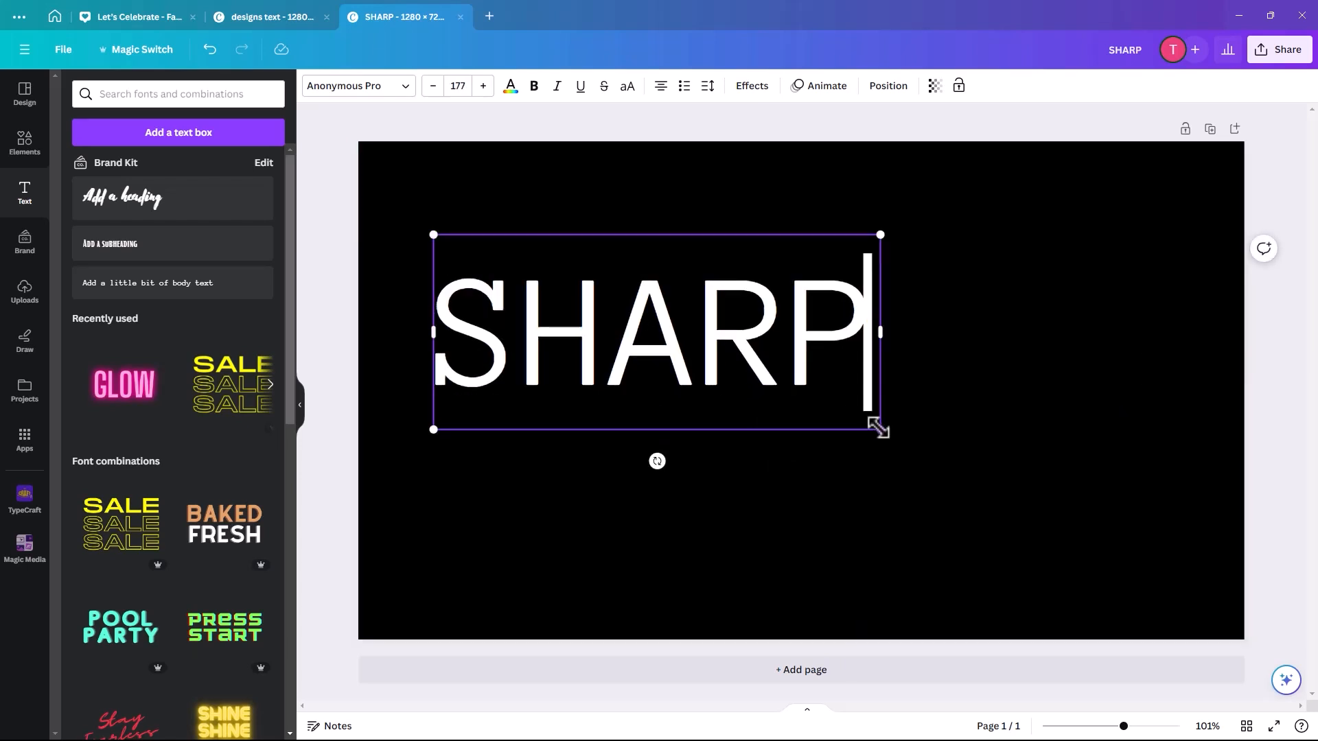
drag(879, 428, 1123, 536)
click(748, 416)
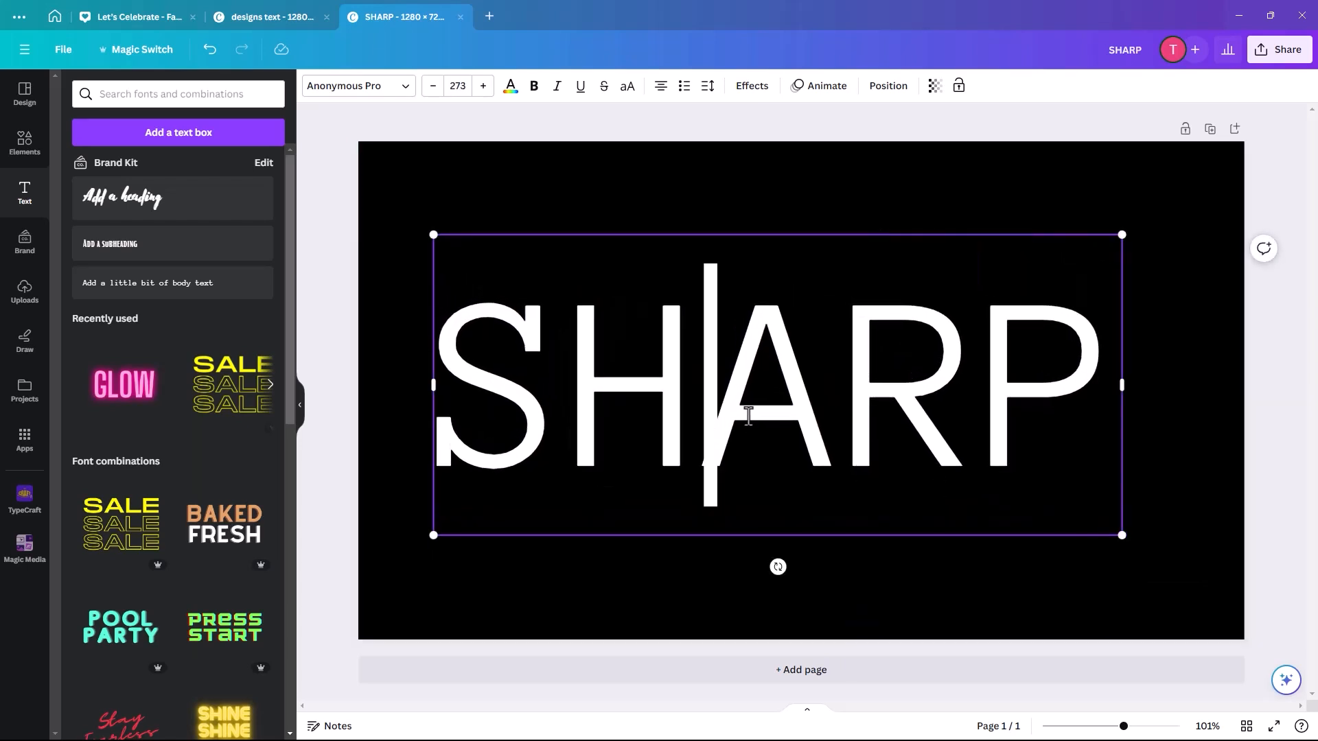
Change the font of the whole SHARP text to Chunk Five
key(ctrl+a)
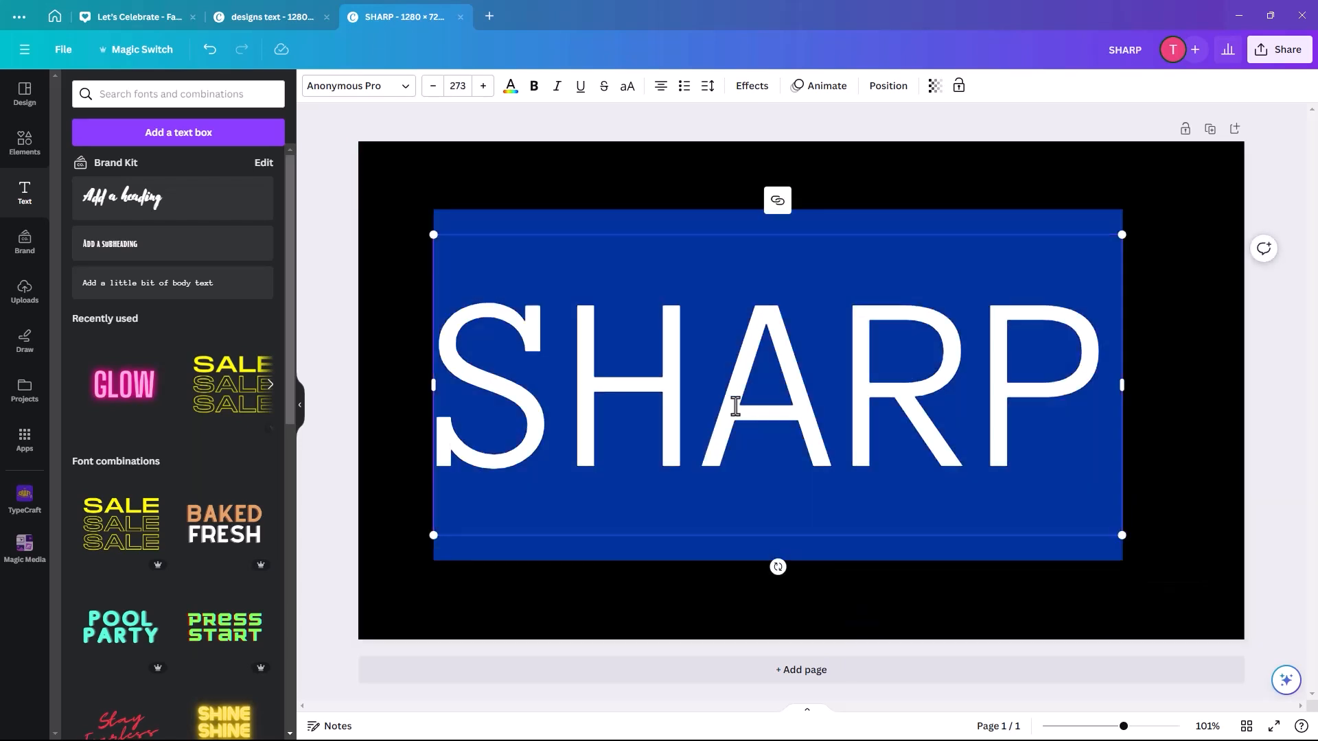
click(389, 98)
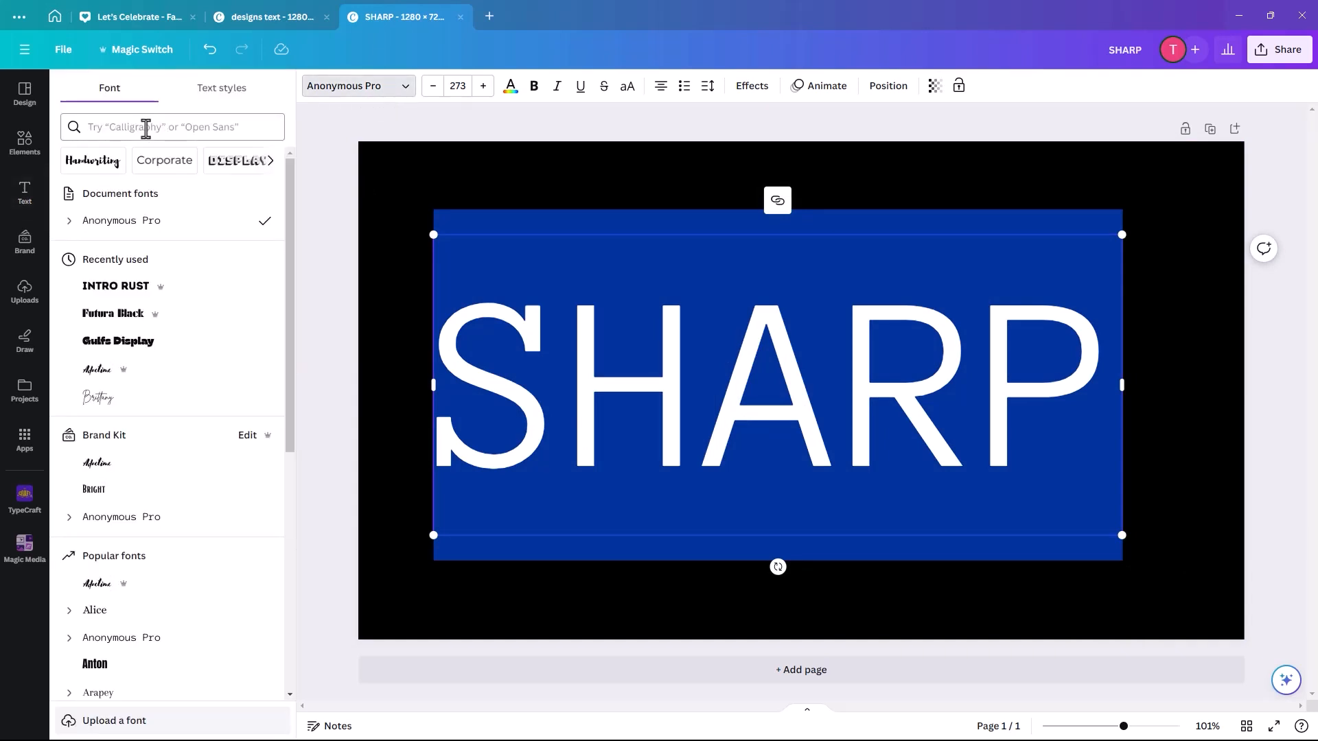
click(145, 128)
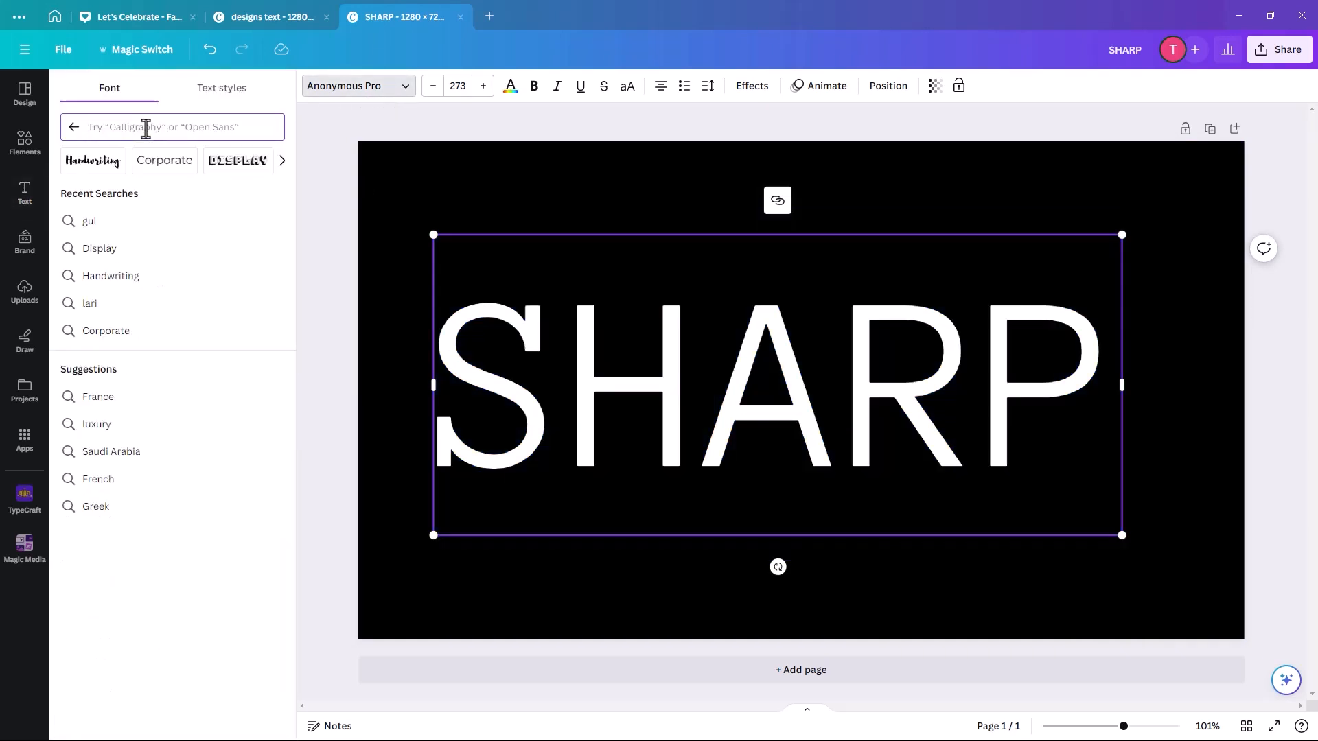
text(c)
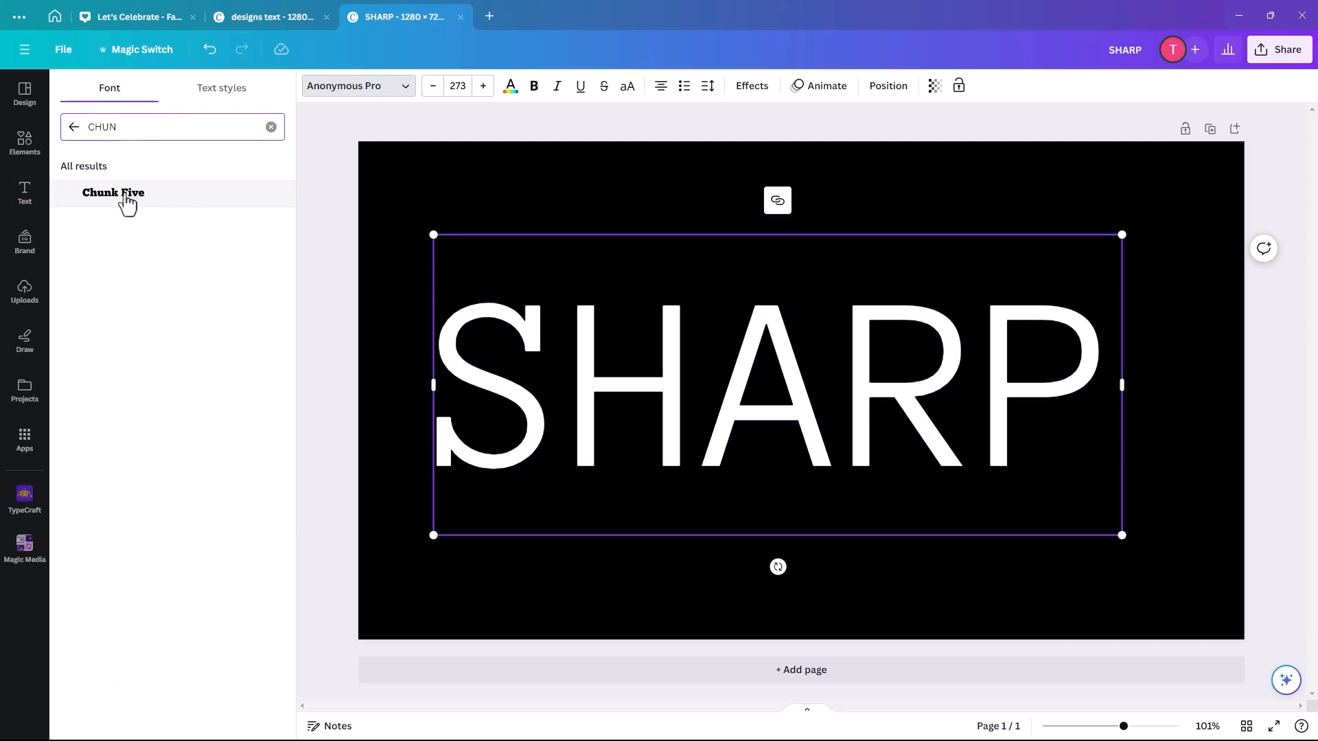
click(130, 197)
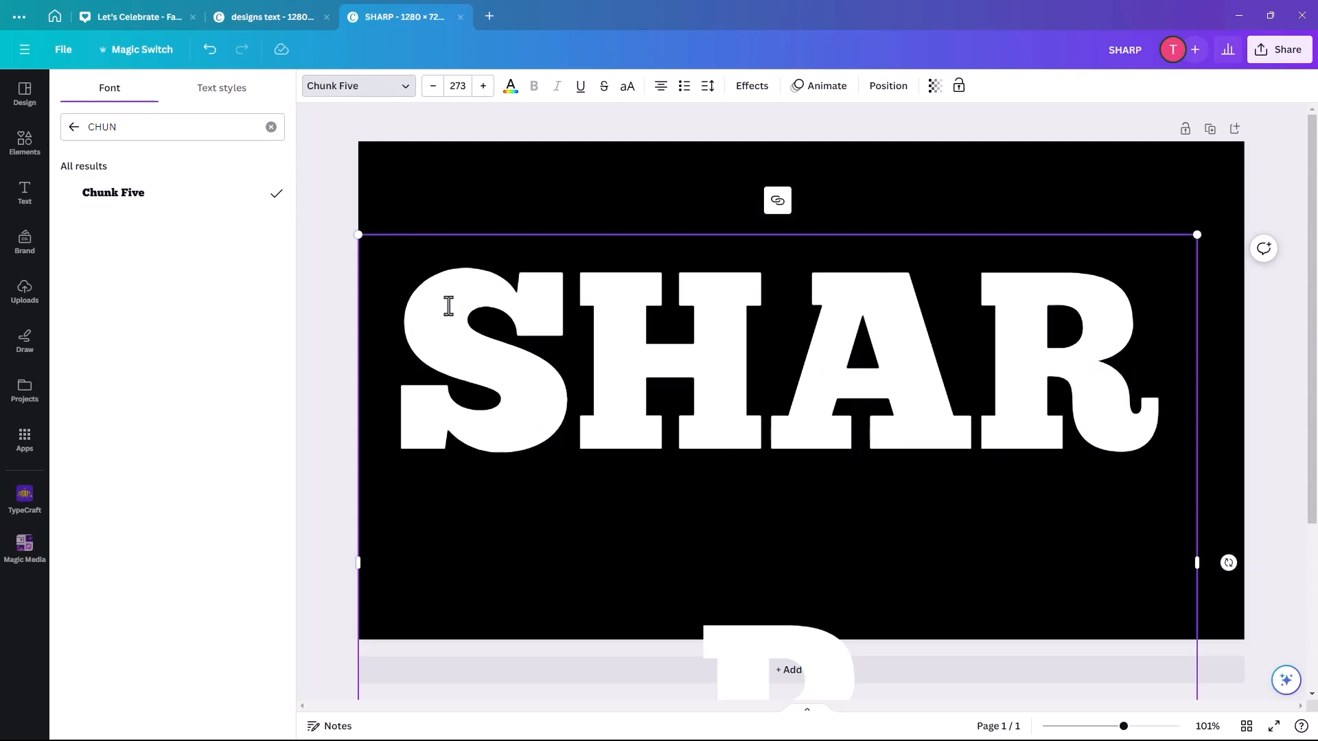
Reduce the SHARP text to size 144 so it fits on one line, then scale it up to about size 228
click(457, 87)
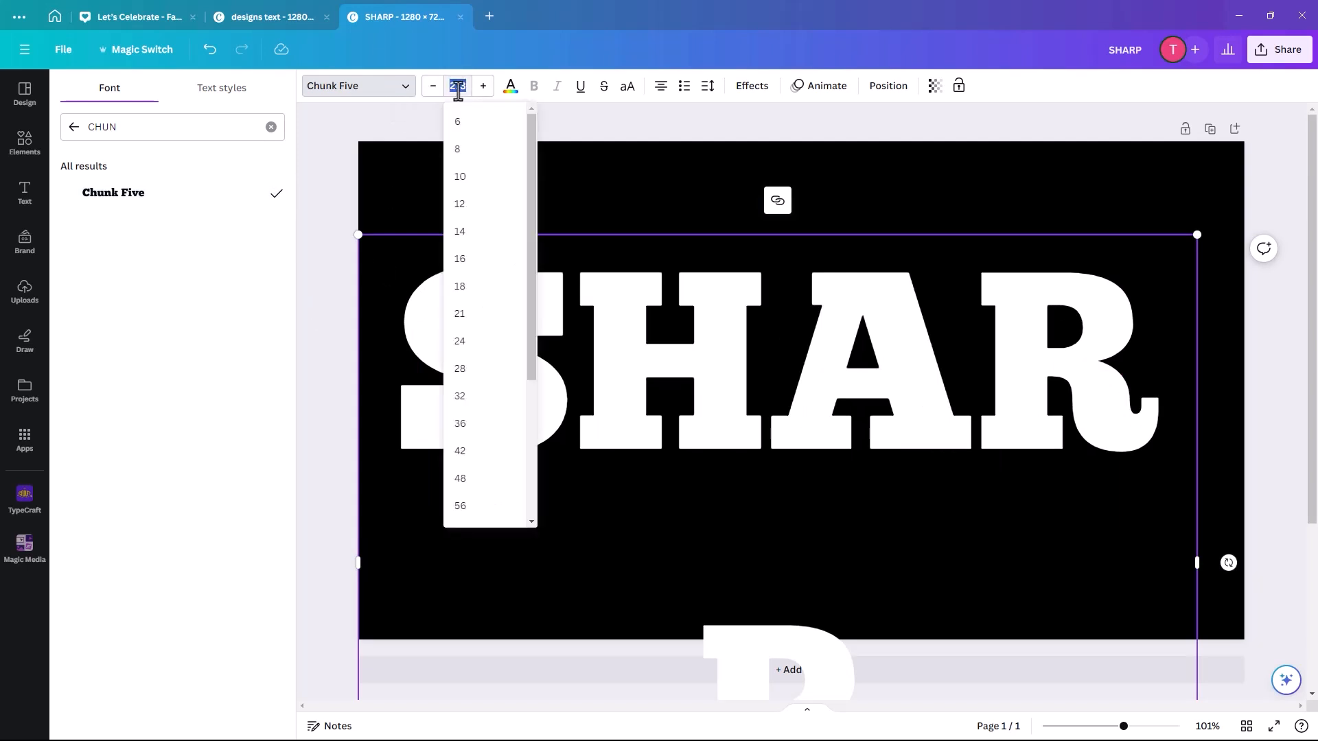
drag(529, 214, 529, 441)
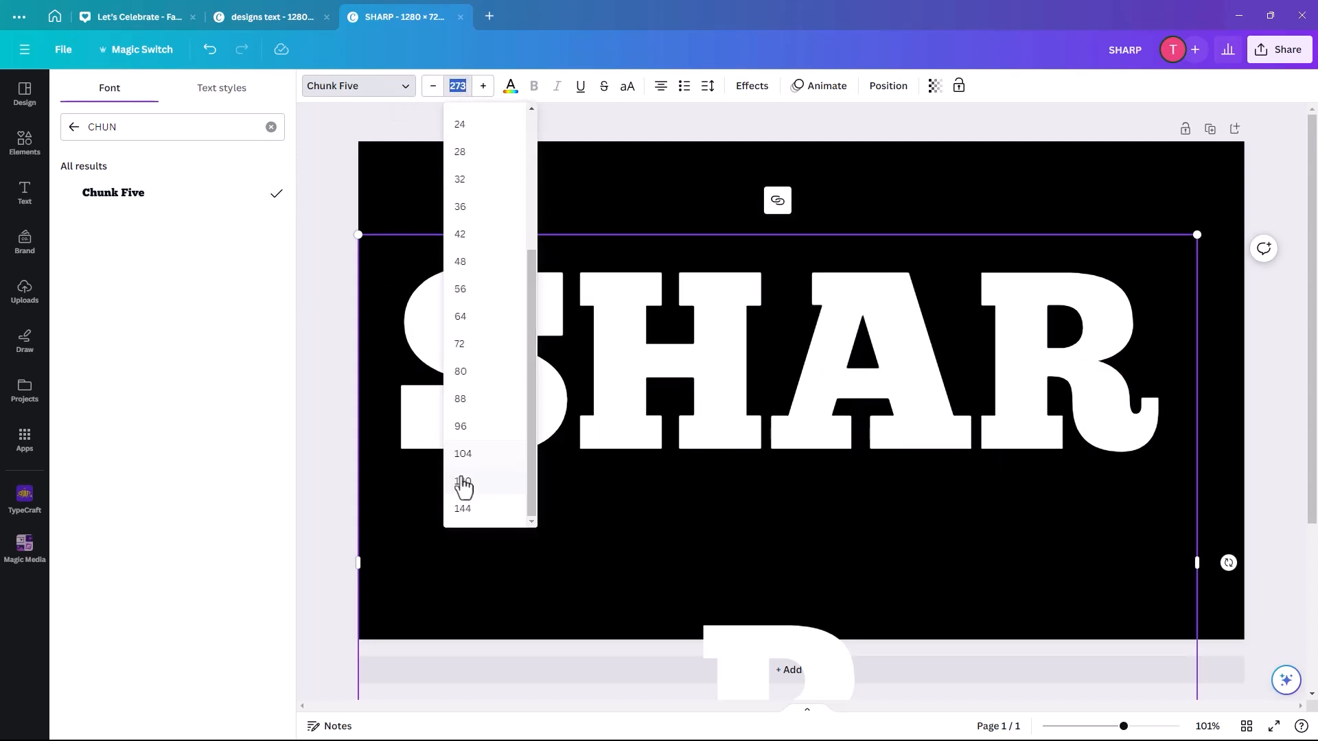
click(469, 521)
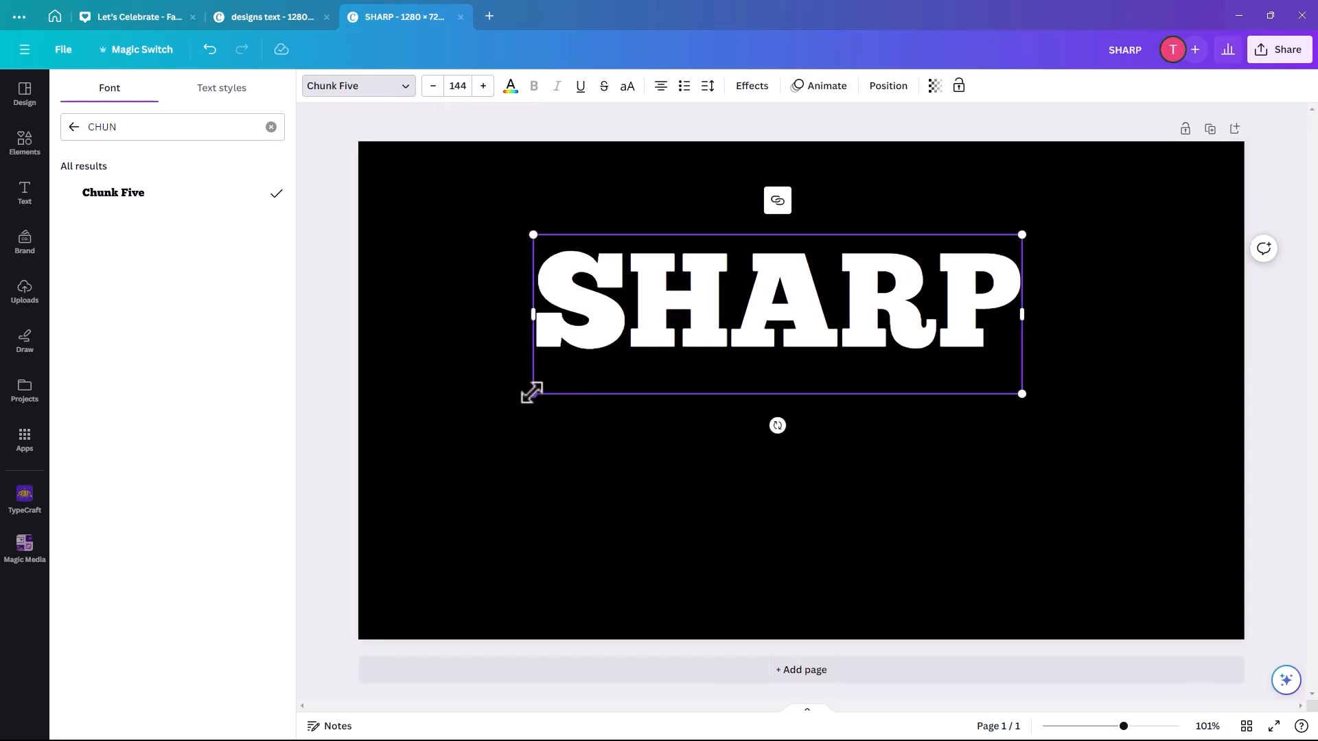
drag(533, 400, 406, 469)
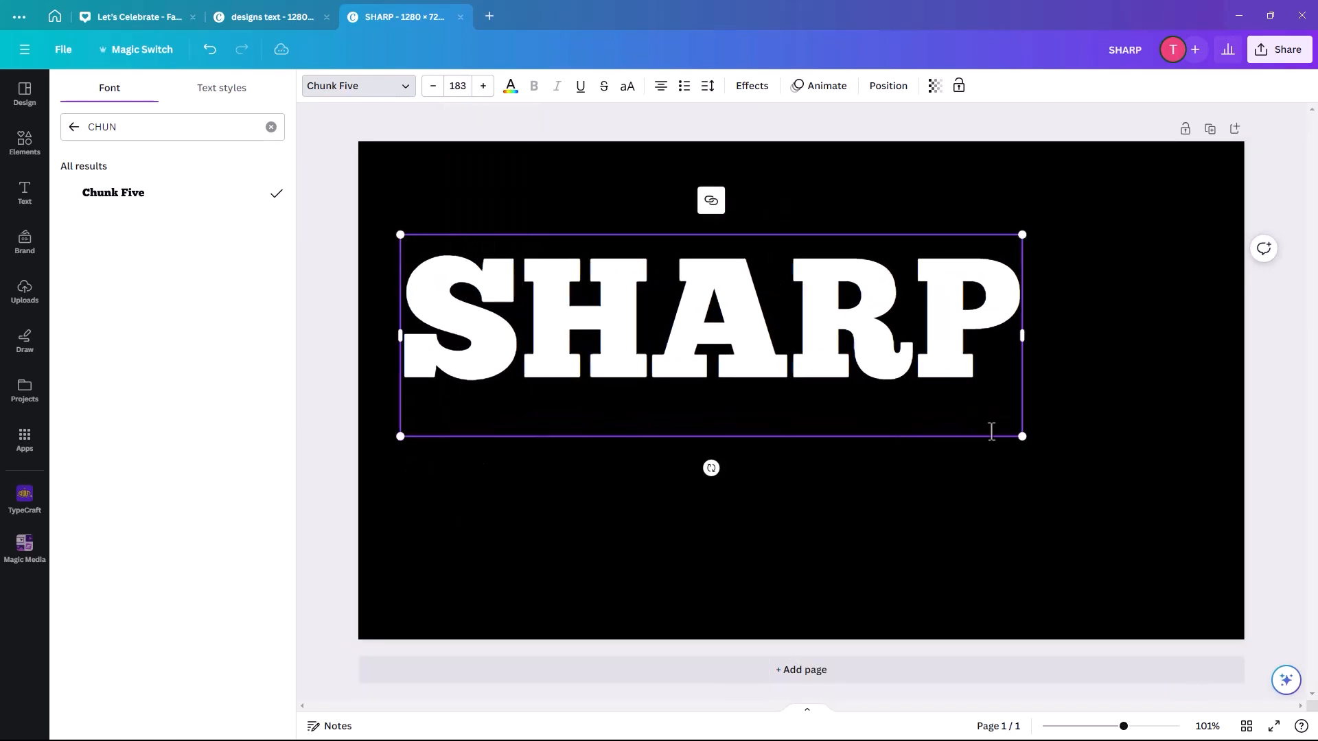
drag(1021, 432, 1167, 496)
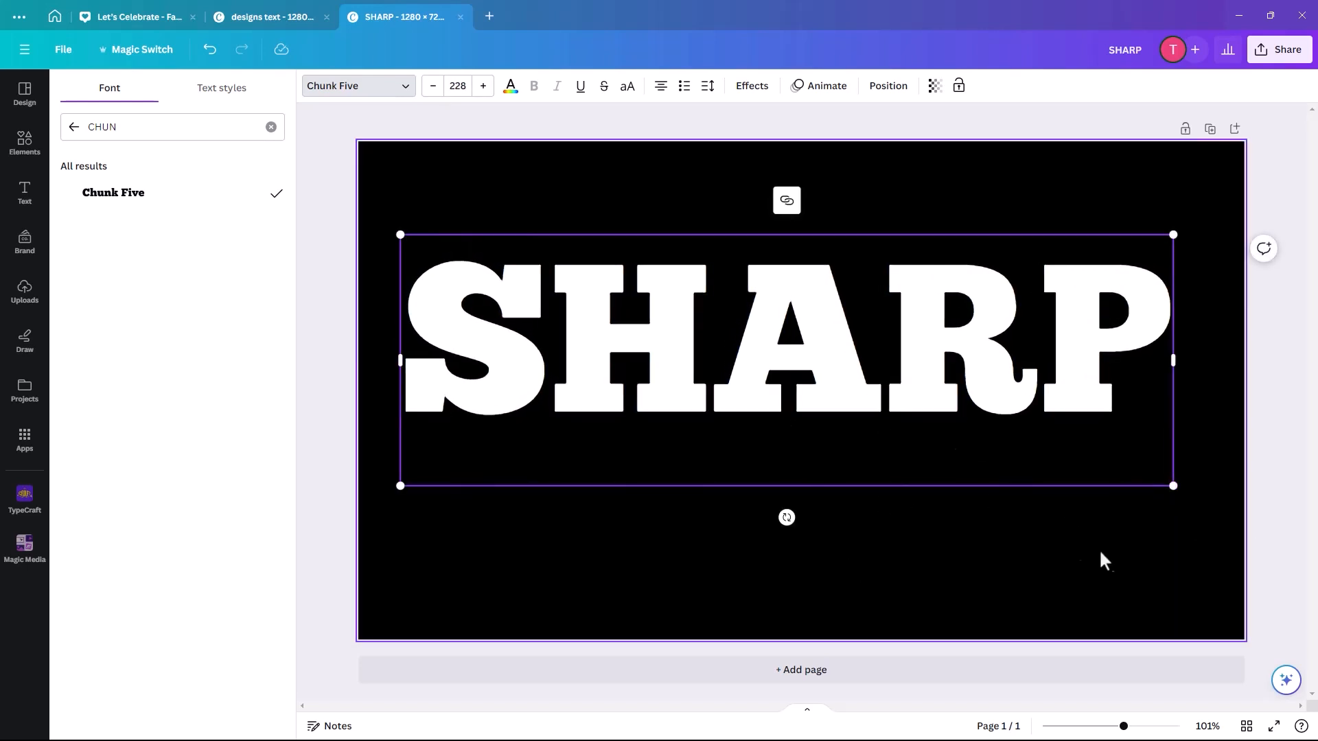
Move the SHARP text slightly down and right so it sits centred across the black page
double_click(816, 397)
click(1055, 546)
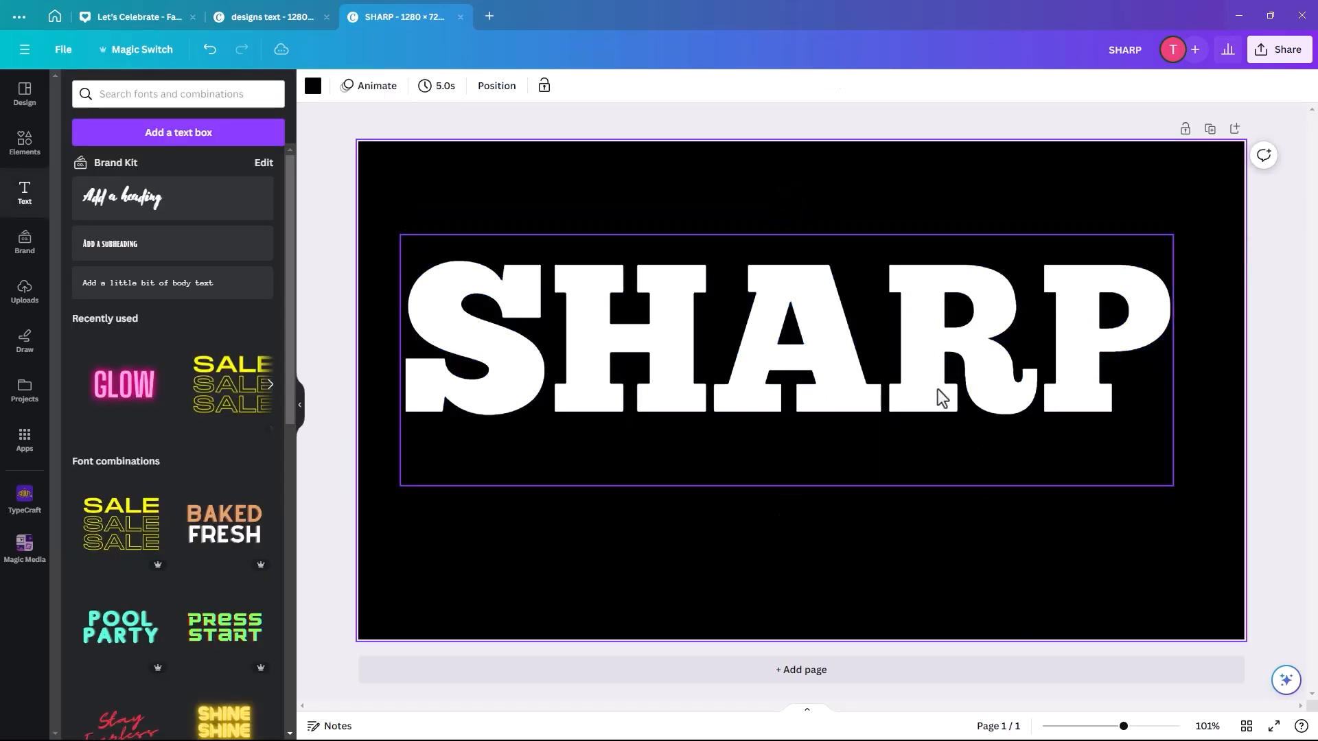
mouse_move(938, 386)
mouse_down()
mouse_move(946, 429)
mouse_move(944, 411)
mouse_up()
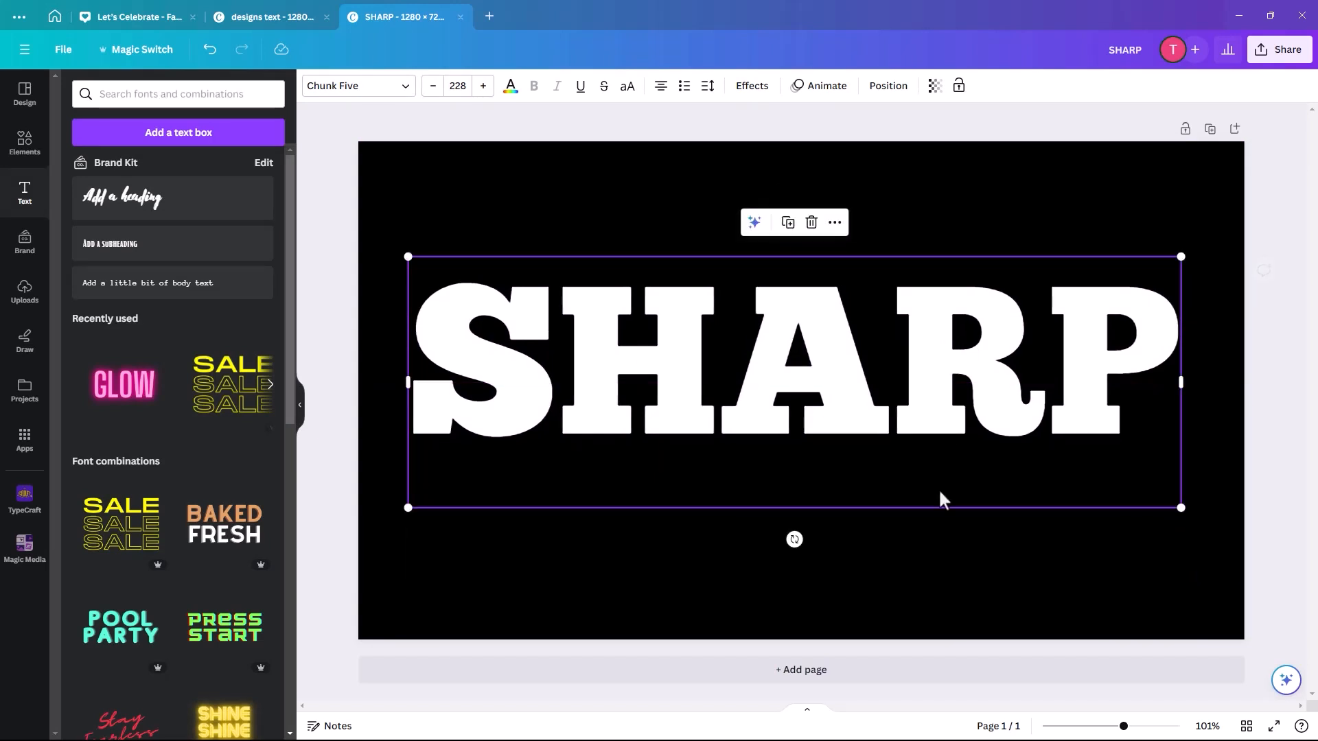
click(963, 589)
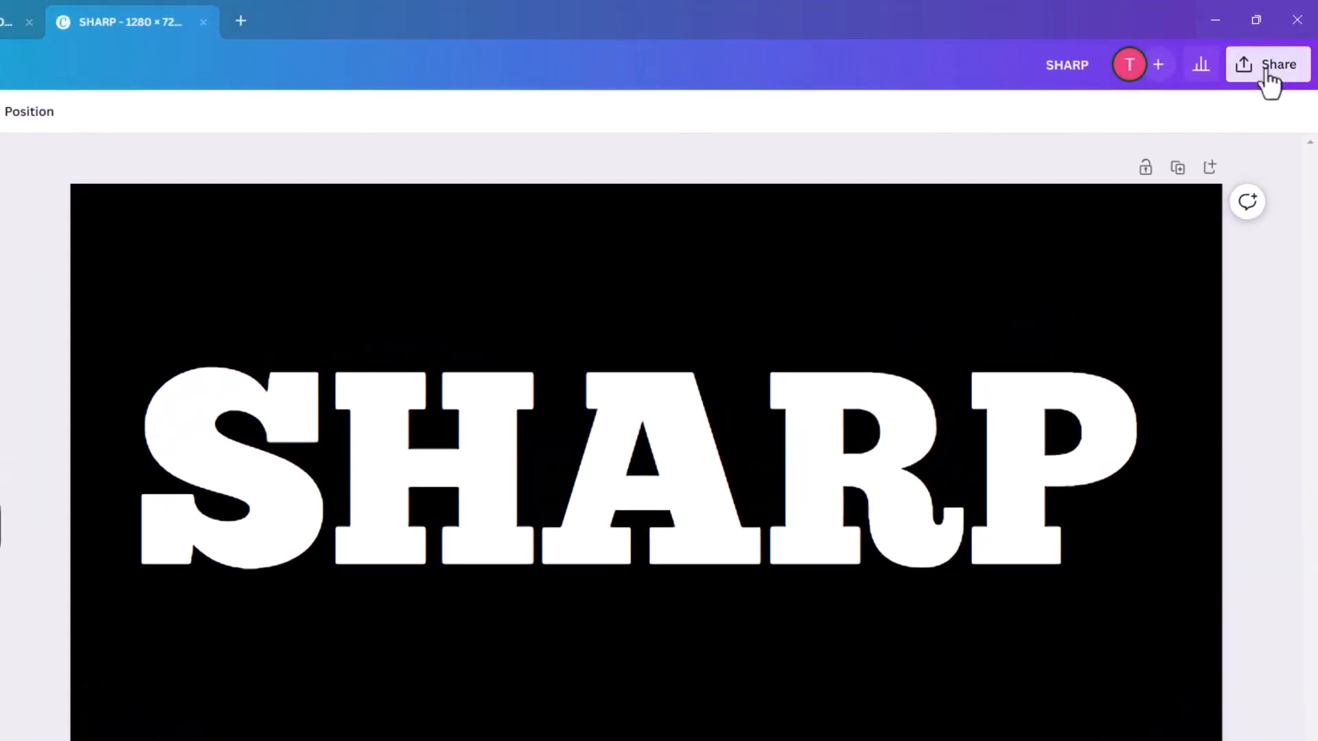
Download the design as a PNG and save it in the IDEAS folder as SHARP1
click(1277, 52)
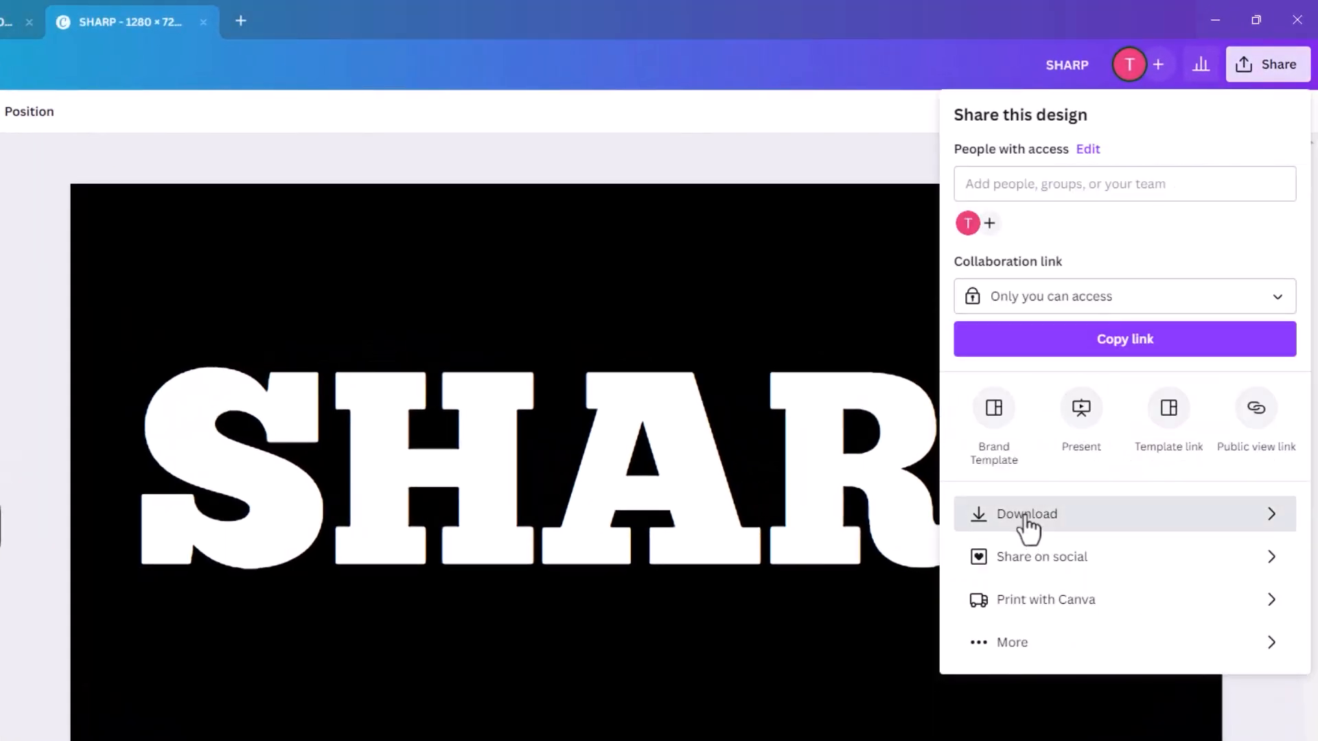
click(1027, 527)
click(1062, 325)
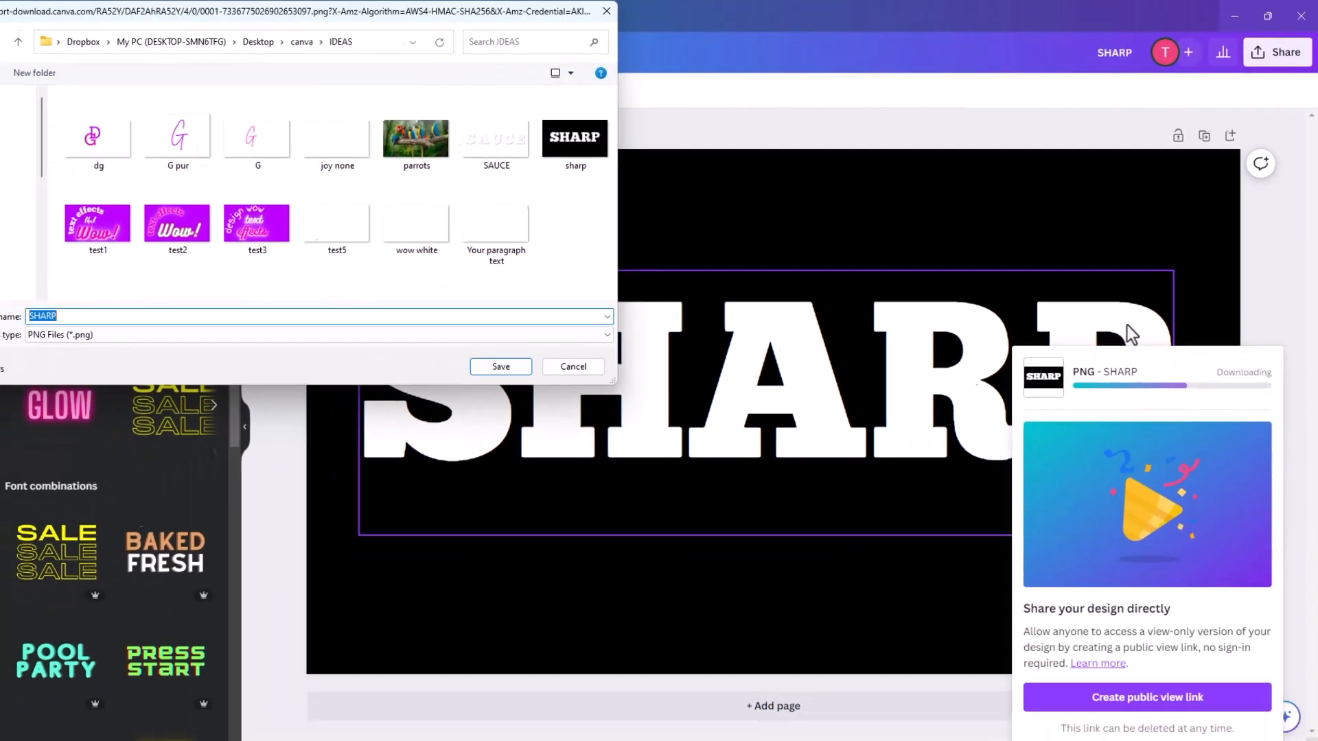
text(SHARP)
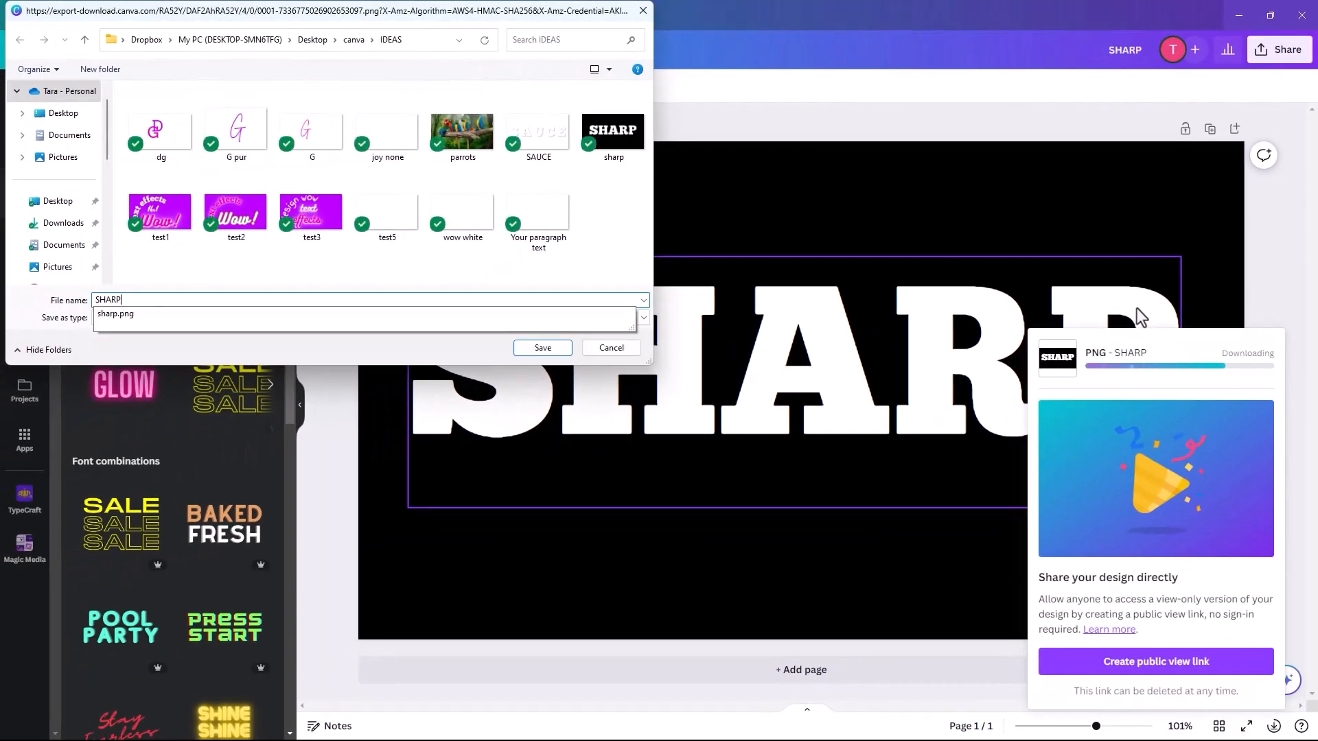
text(1)
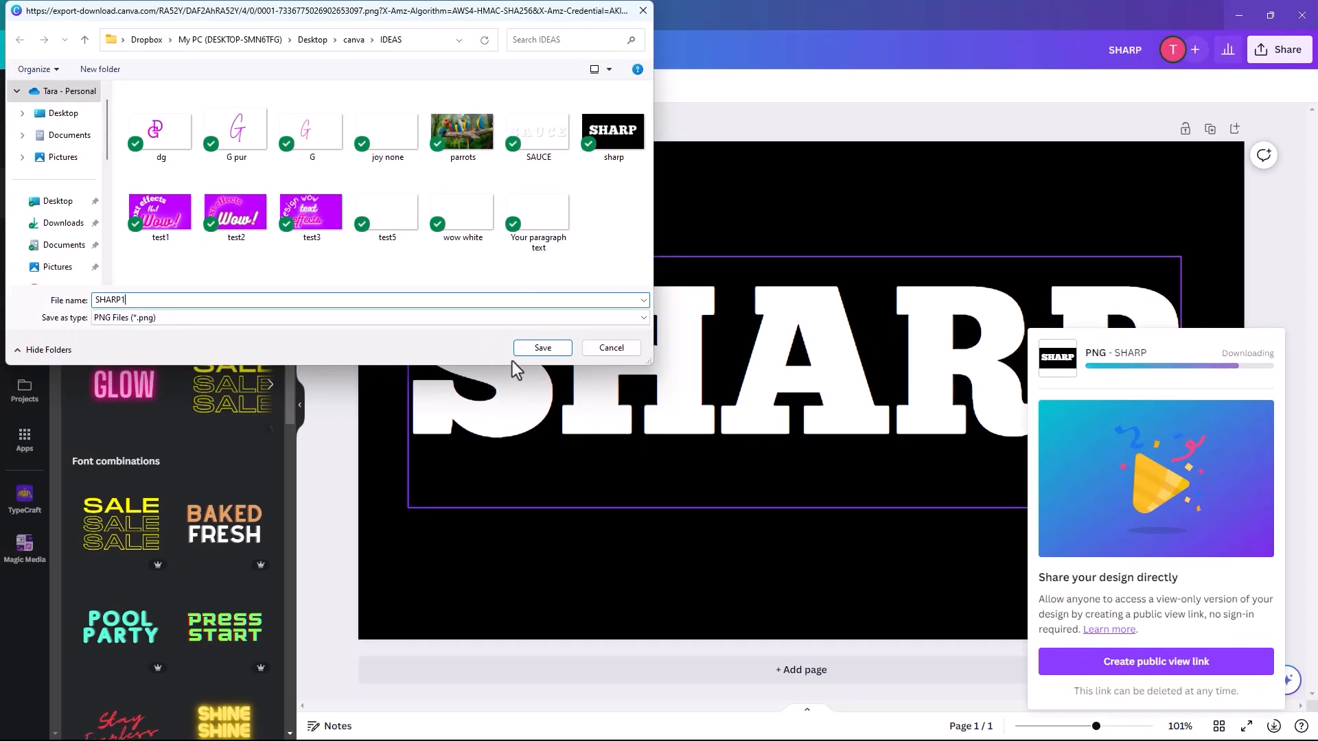
click(540, 347)
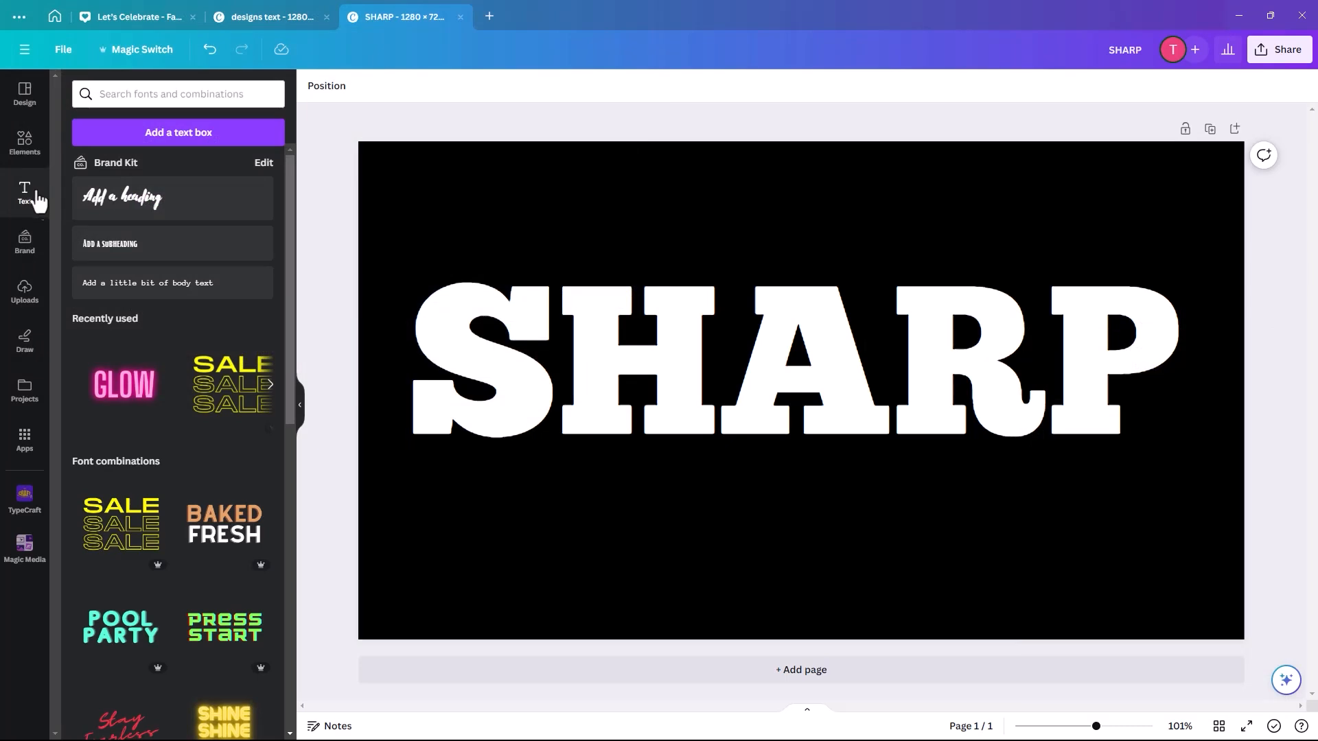
Browse the Frames category of the elements library and search it for "triangle"
click(121, 92)
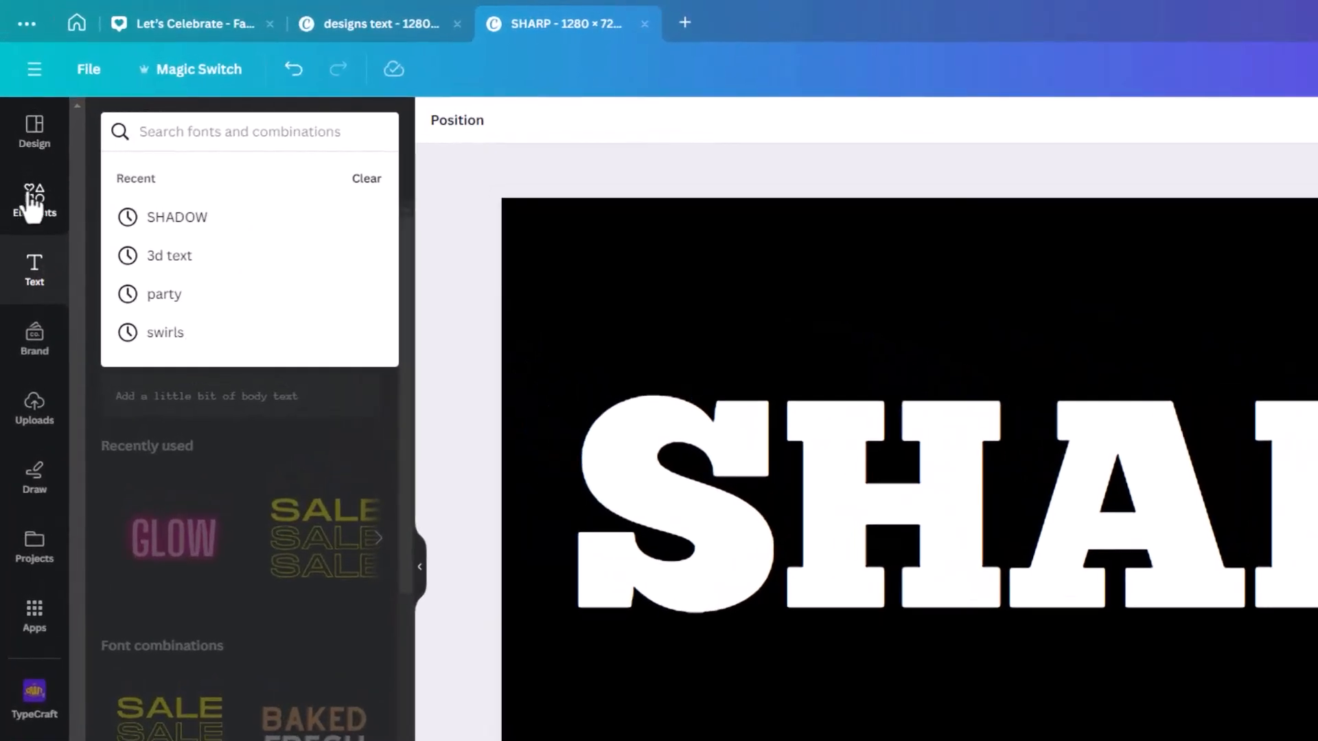
click(31, 201)
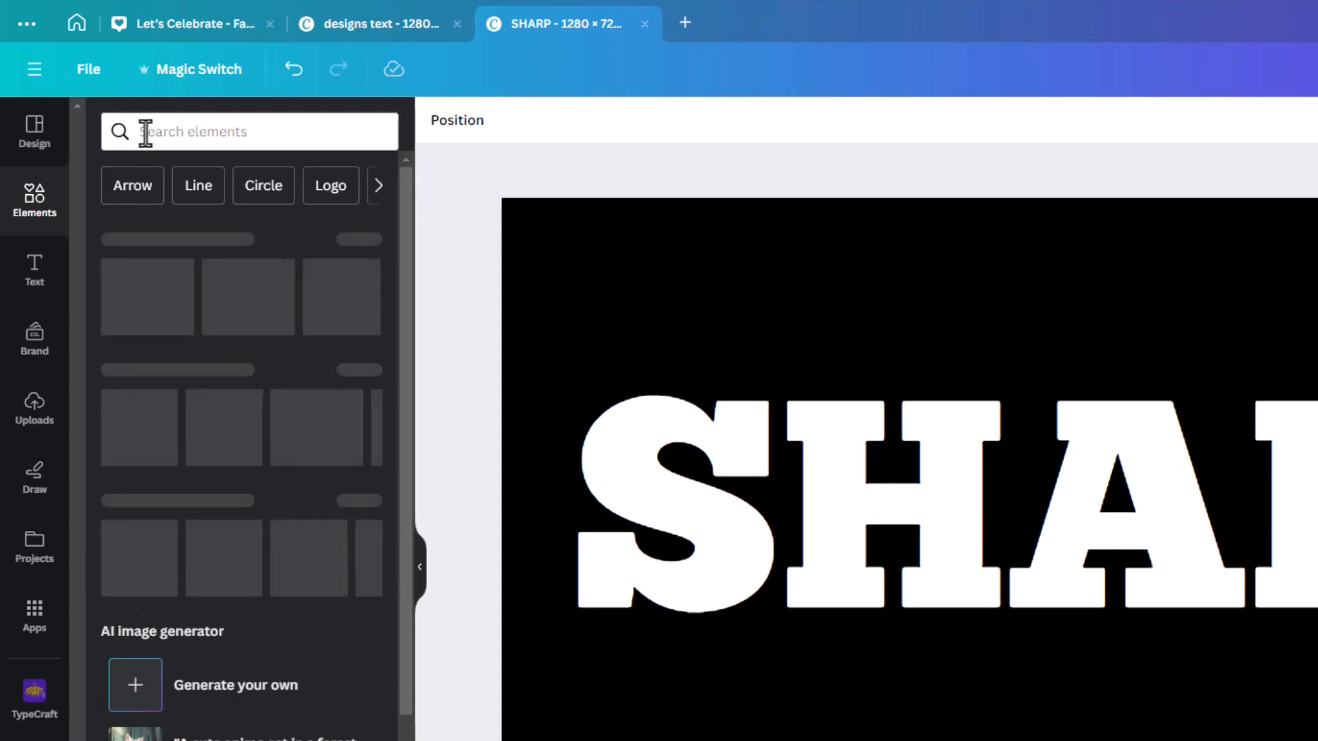
click(145, 133)
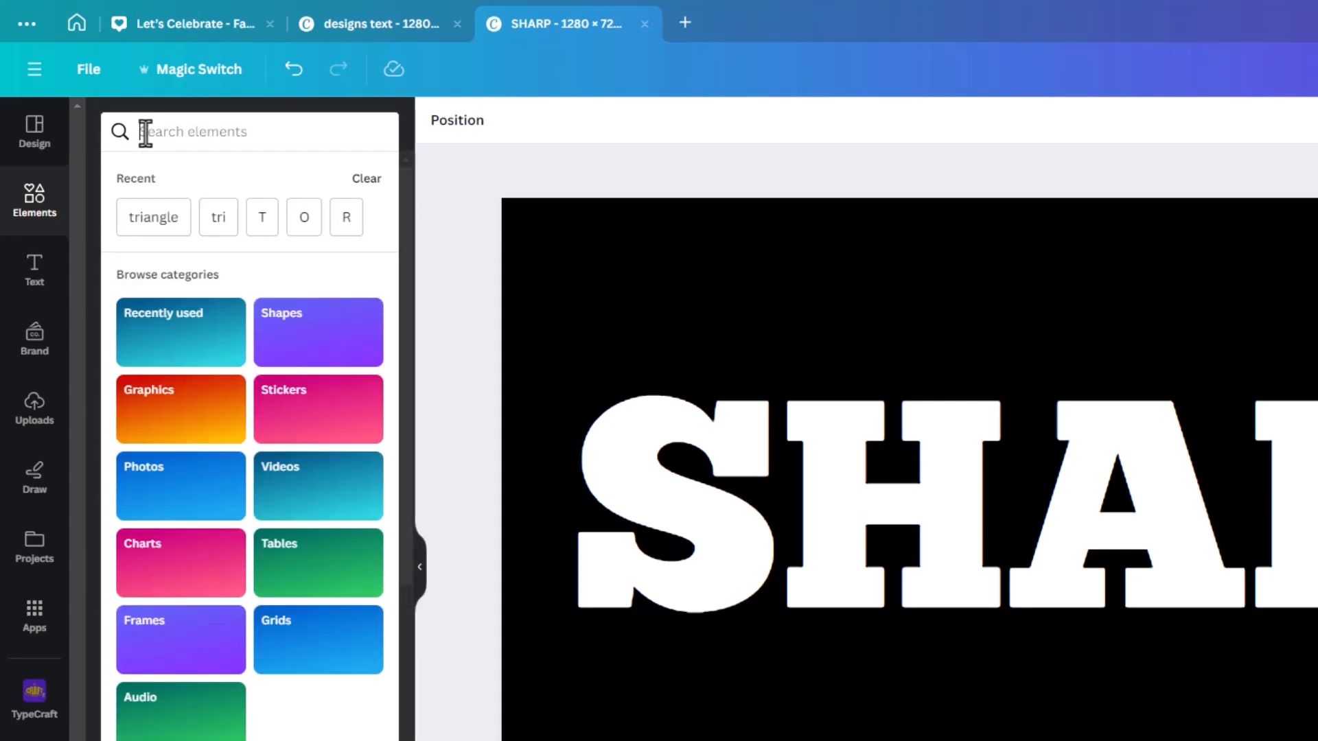
click(171, 646)
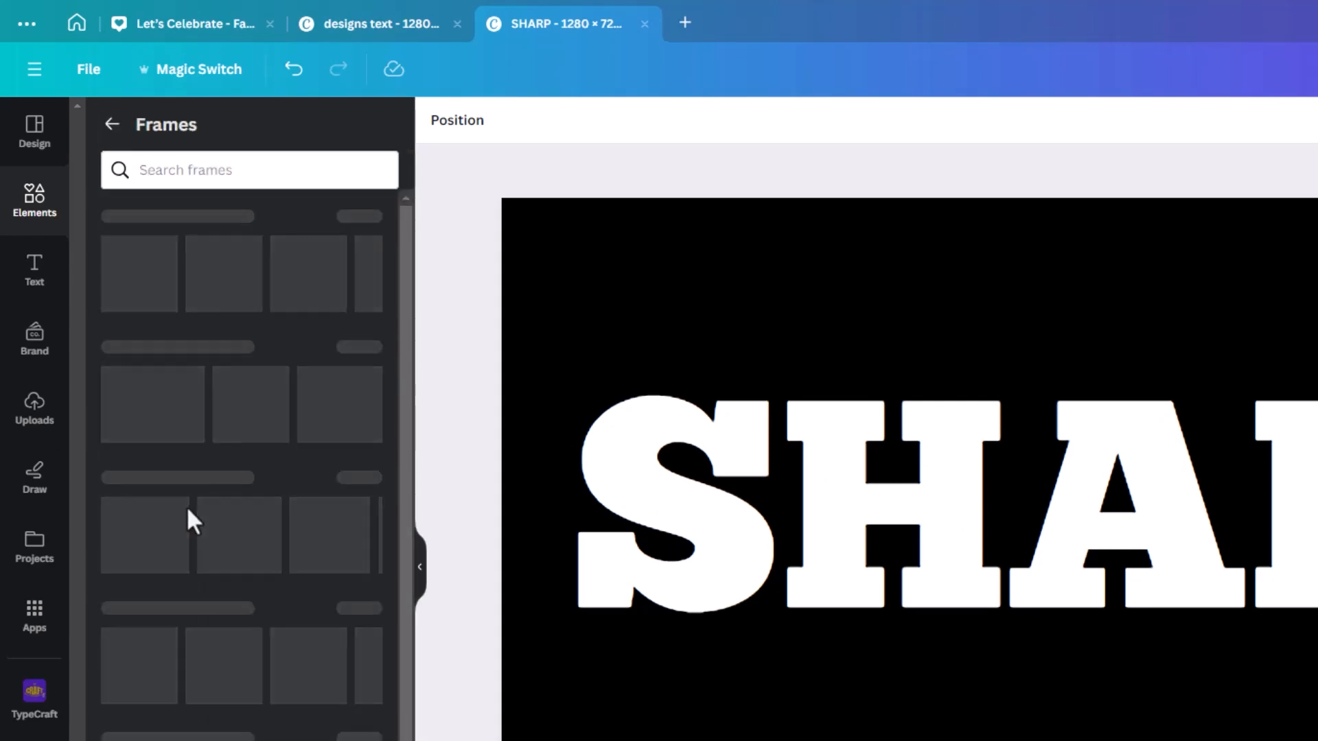
click(190, 171)
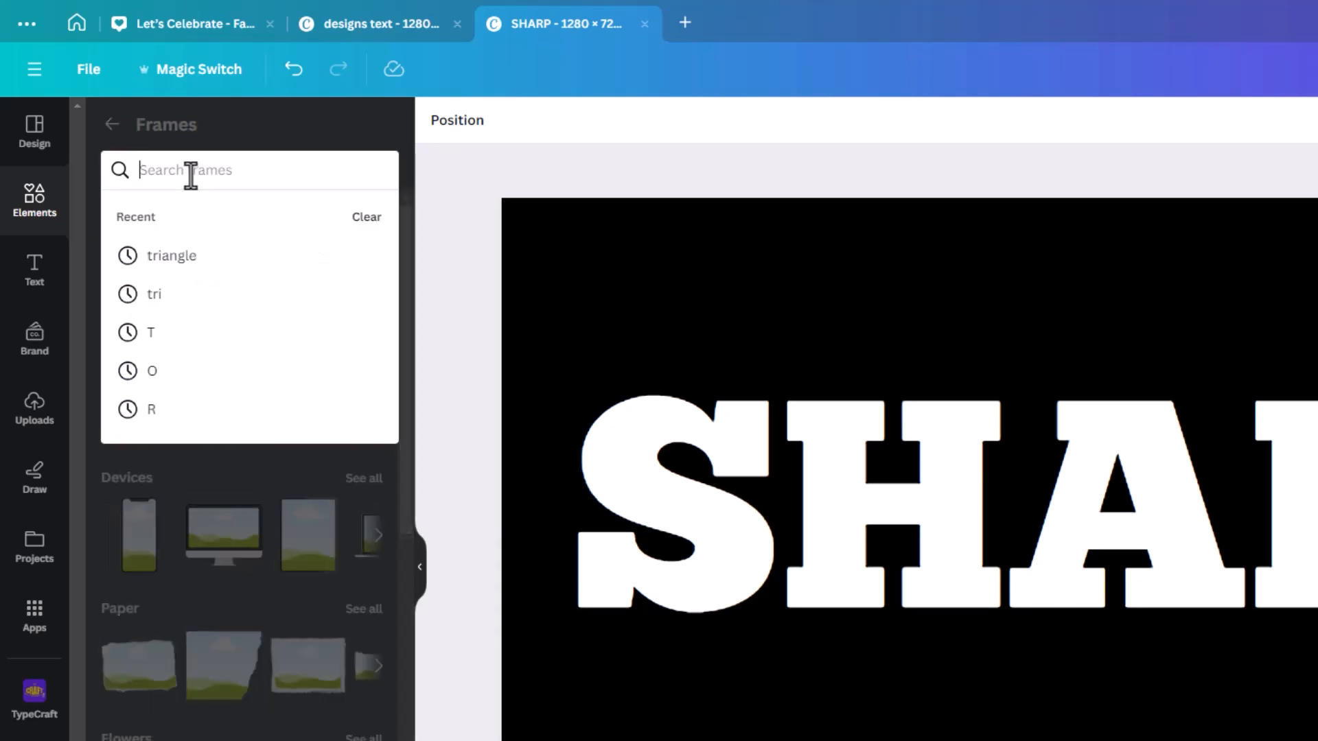
text(TRIAN)
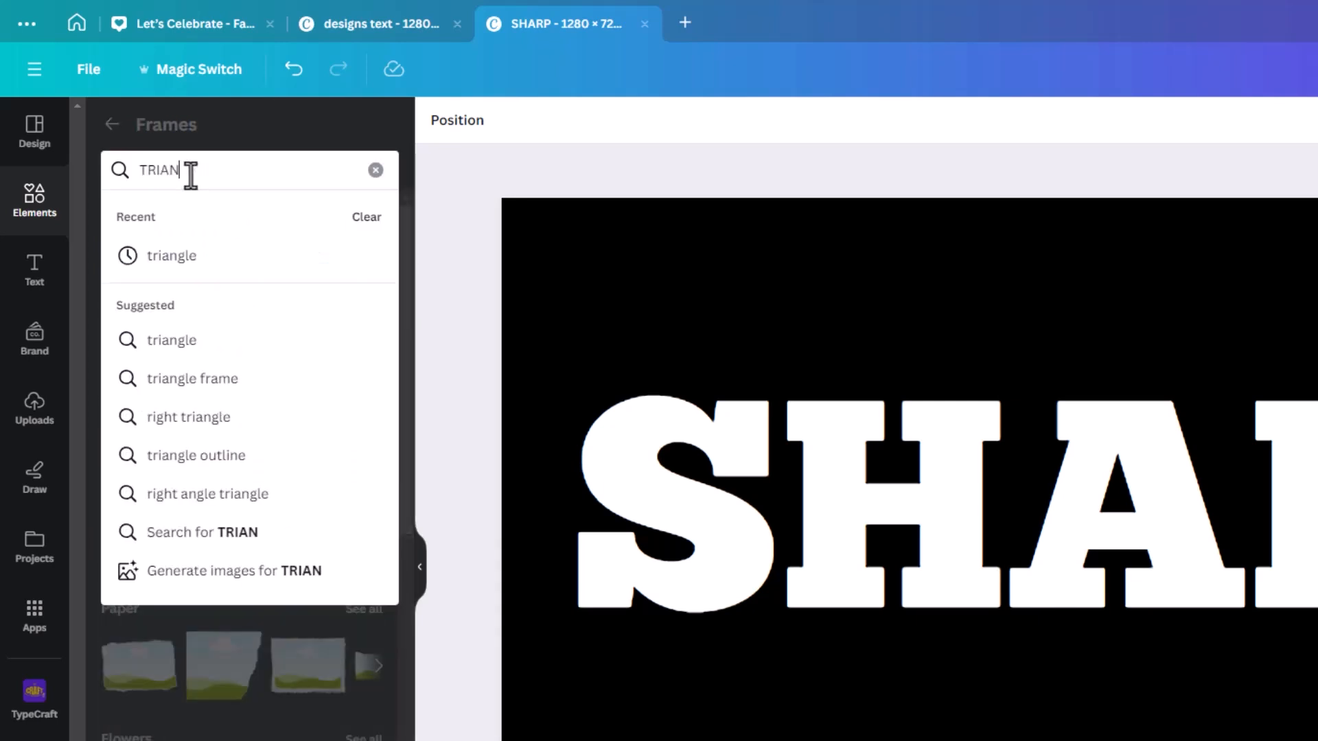
click(172, 257)
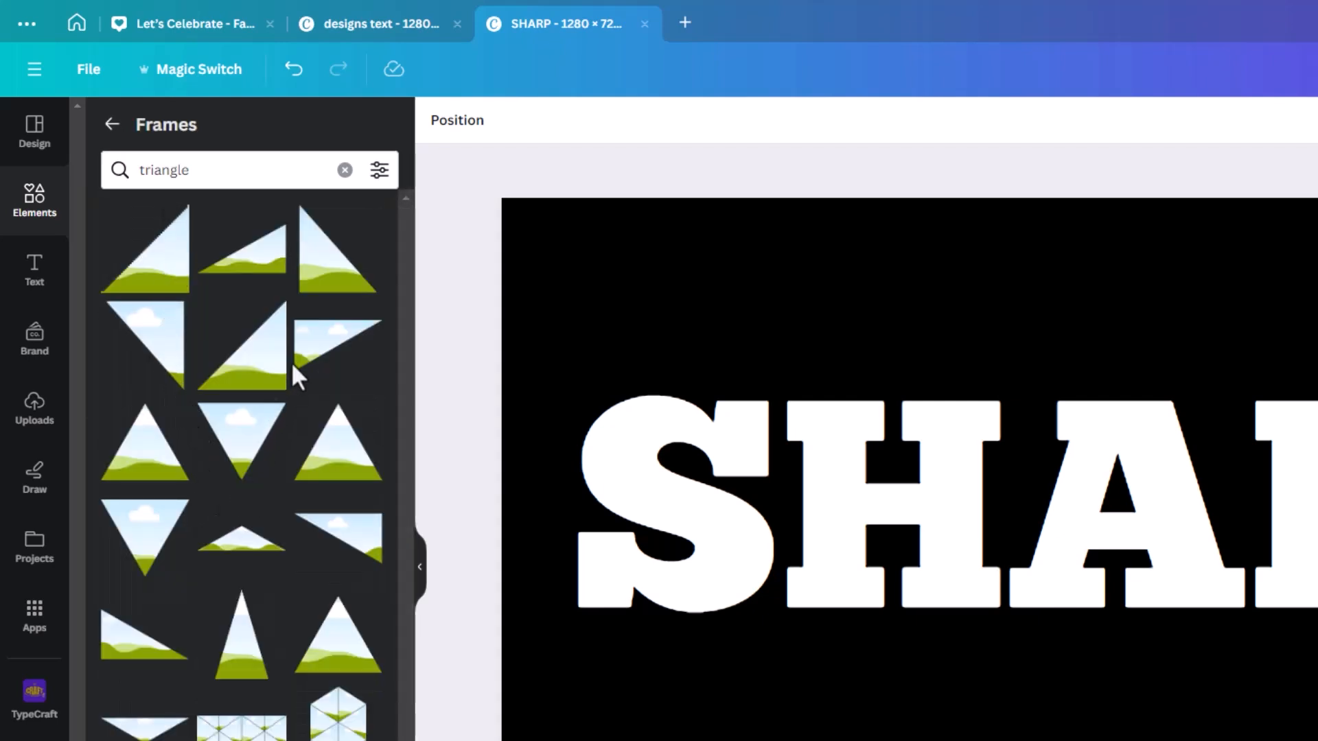
Add the right-angled triangle frame with the long upper edge and enlarge it to cover the page's upper-left half, corner to corner
drag(321, 357, 501, 270)
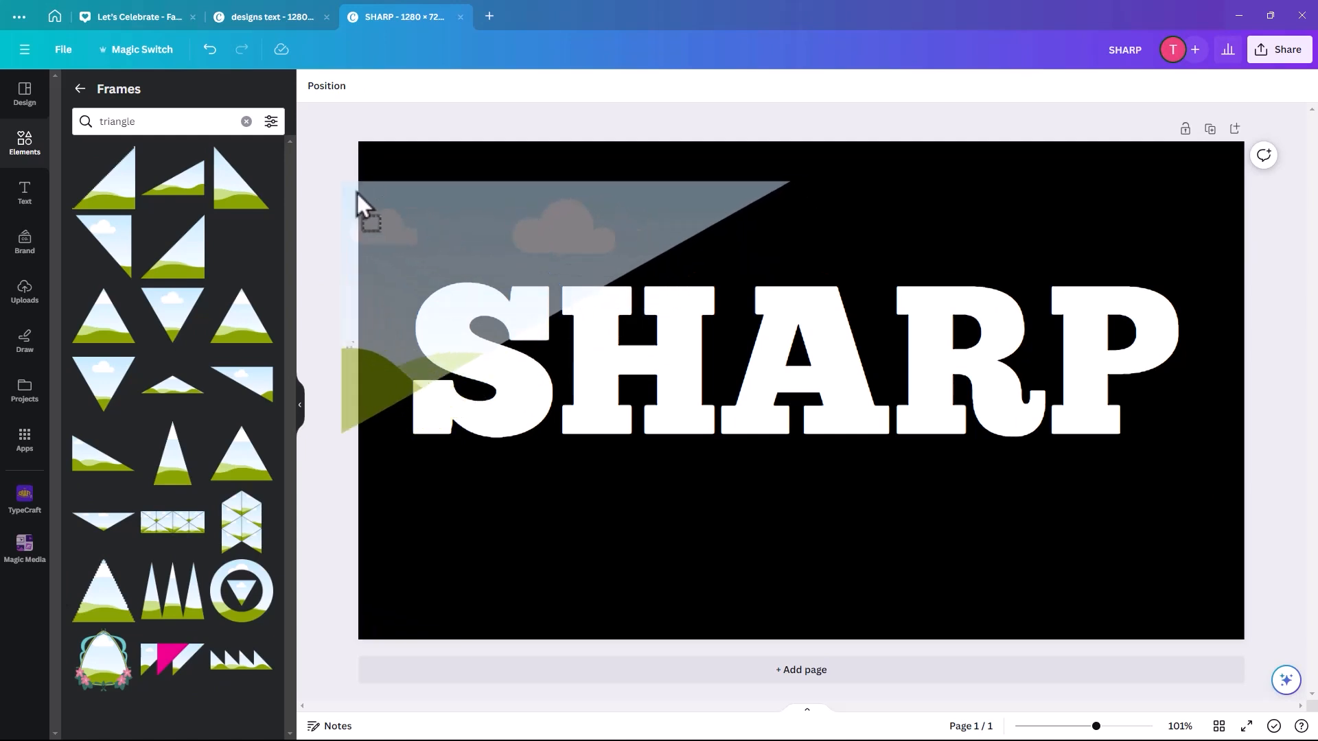
drag(356, 191, 385, 182)
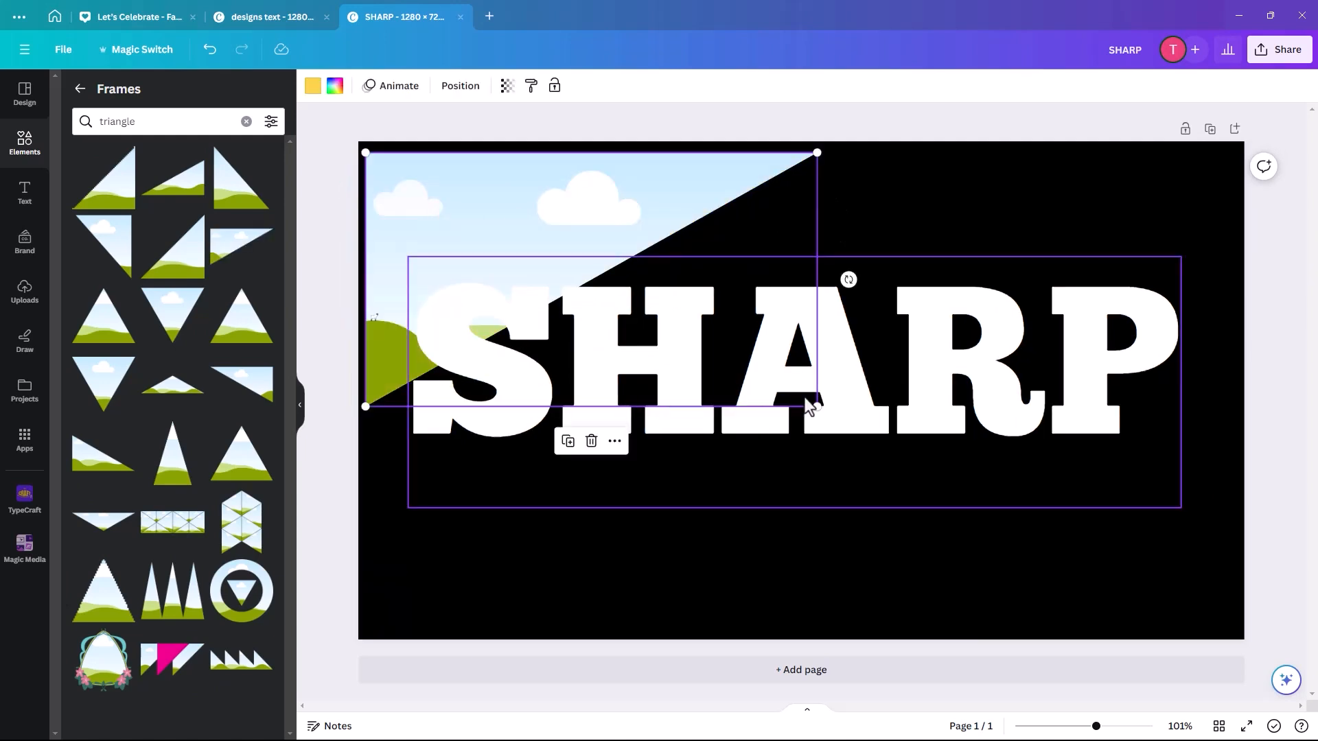
drag(816, 407, 1247, 618)
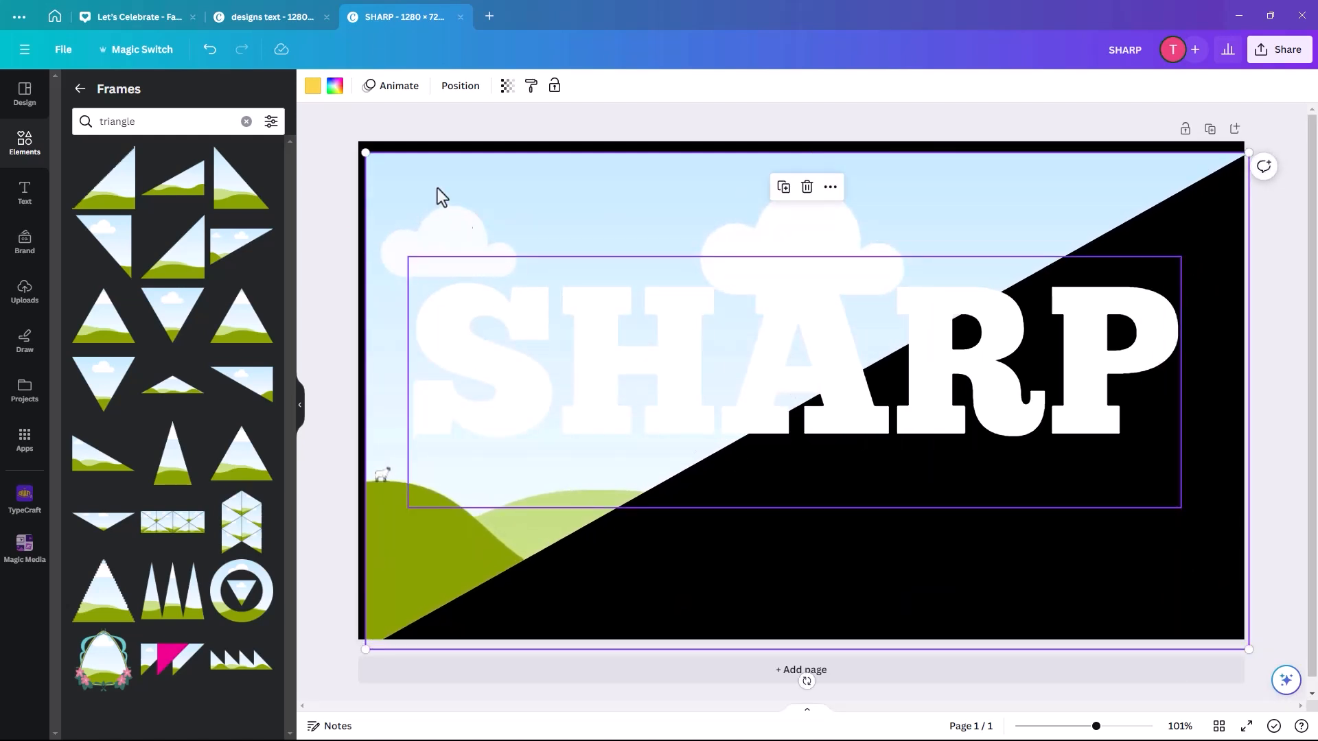
drag(438, 197, 428, 169)
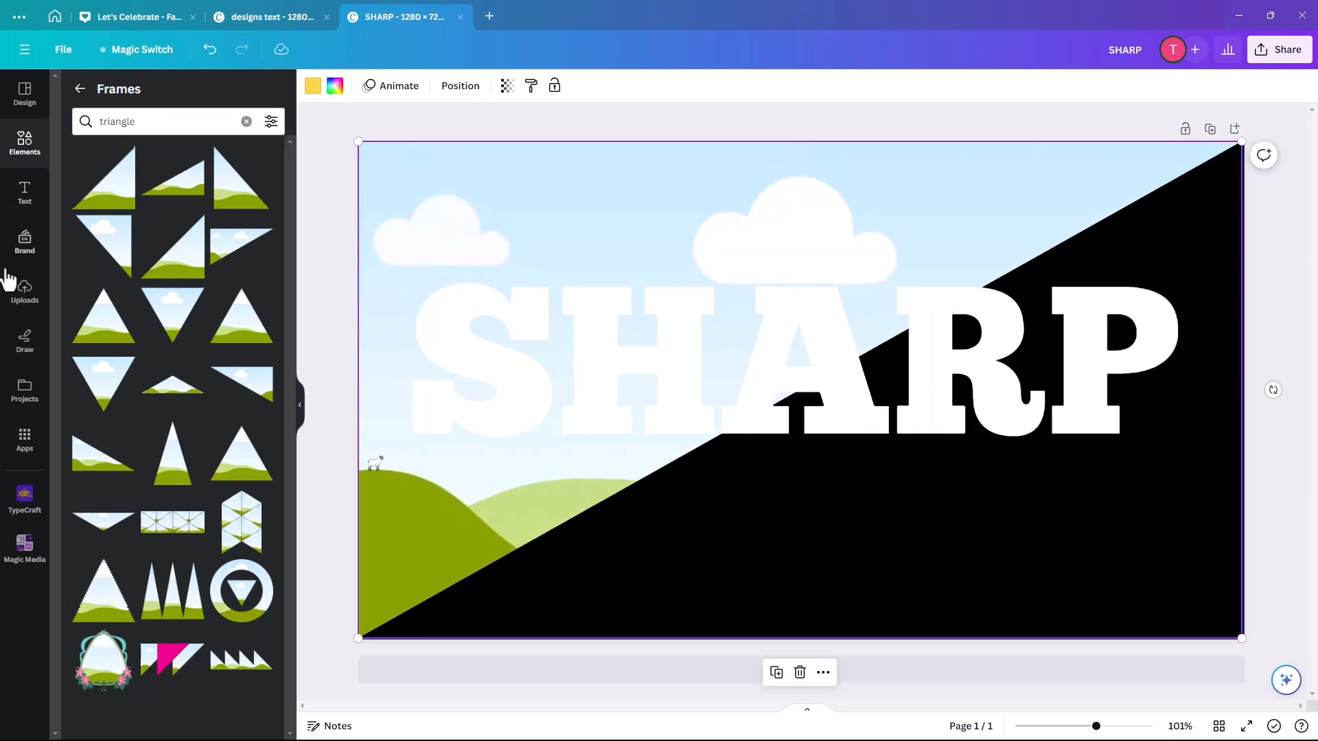
Upload the SHARP1 image and place it inside the triangle frame
click(25, 289)
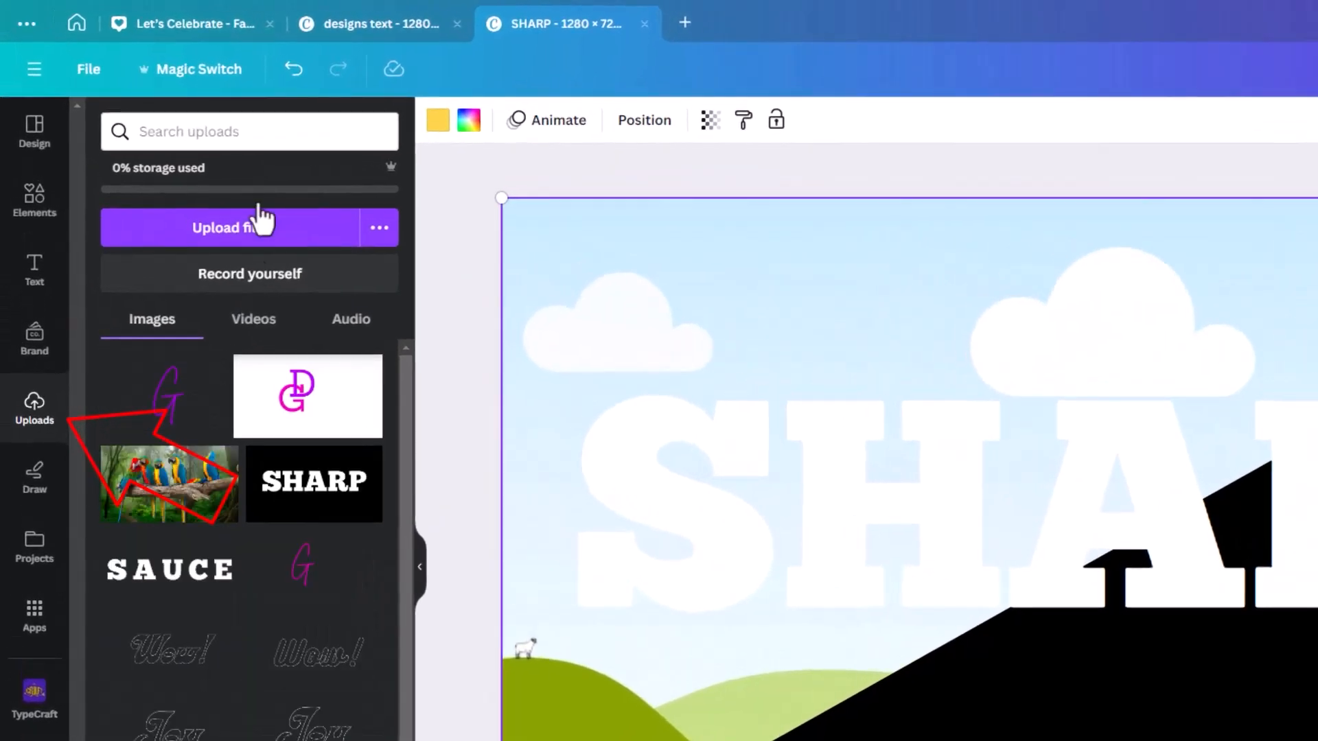
click(240, 230)
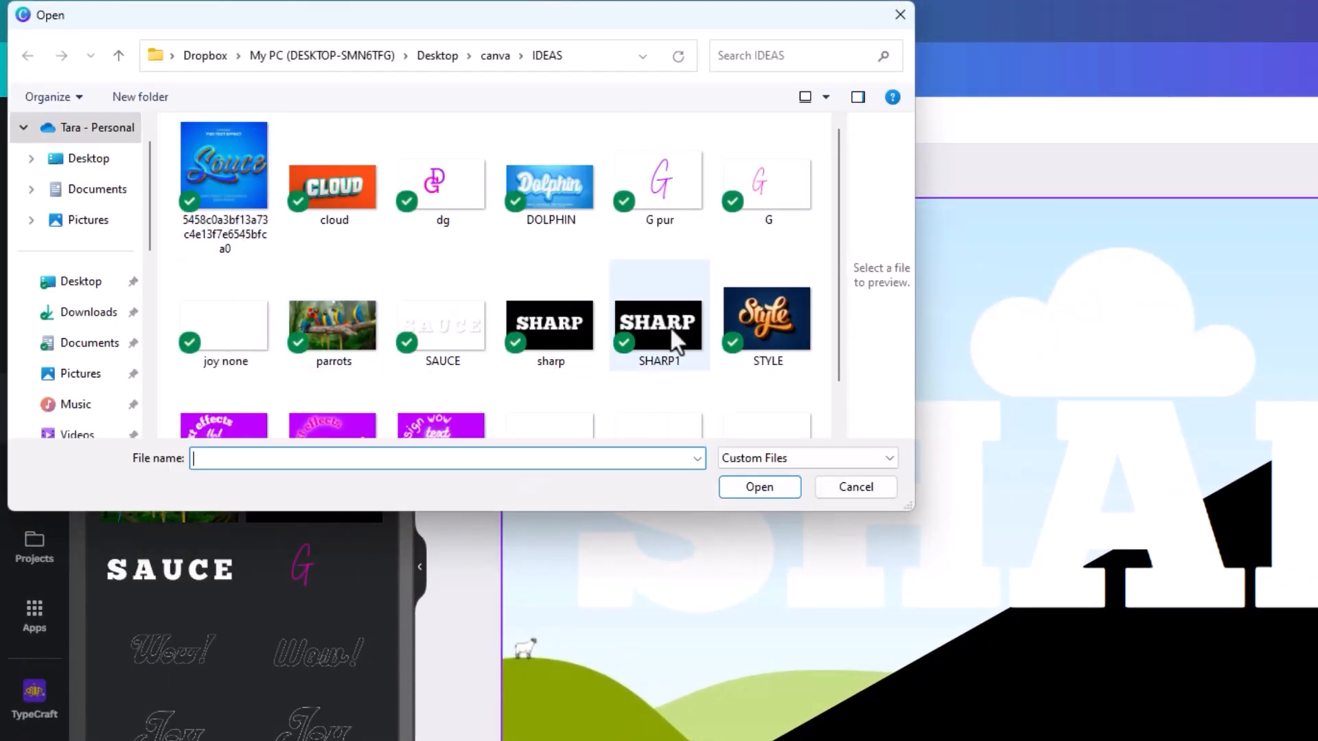
click(671, 340)
click(762, 489)
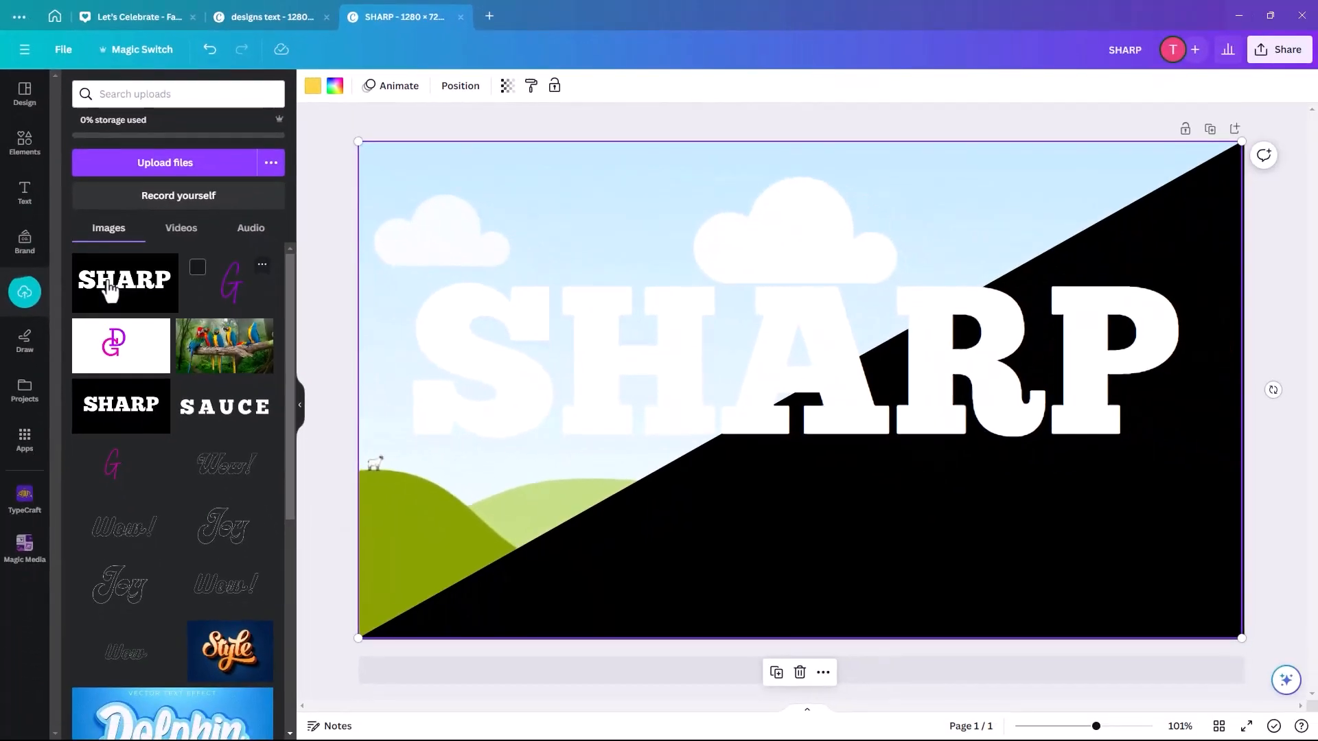
drag(110, 288, 434, 203)
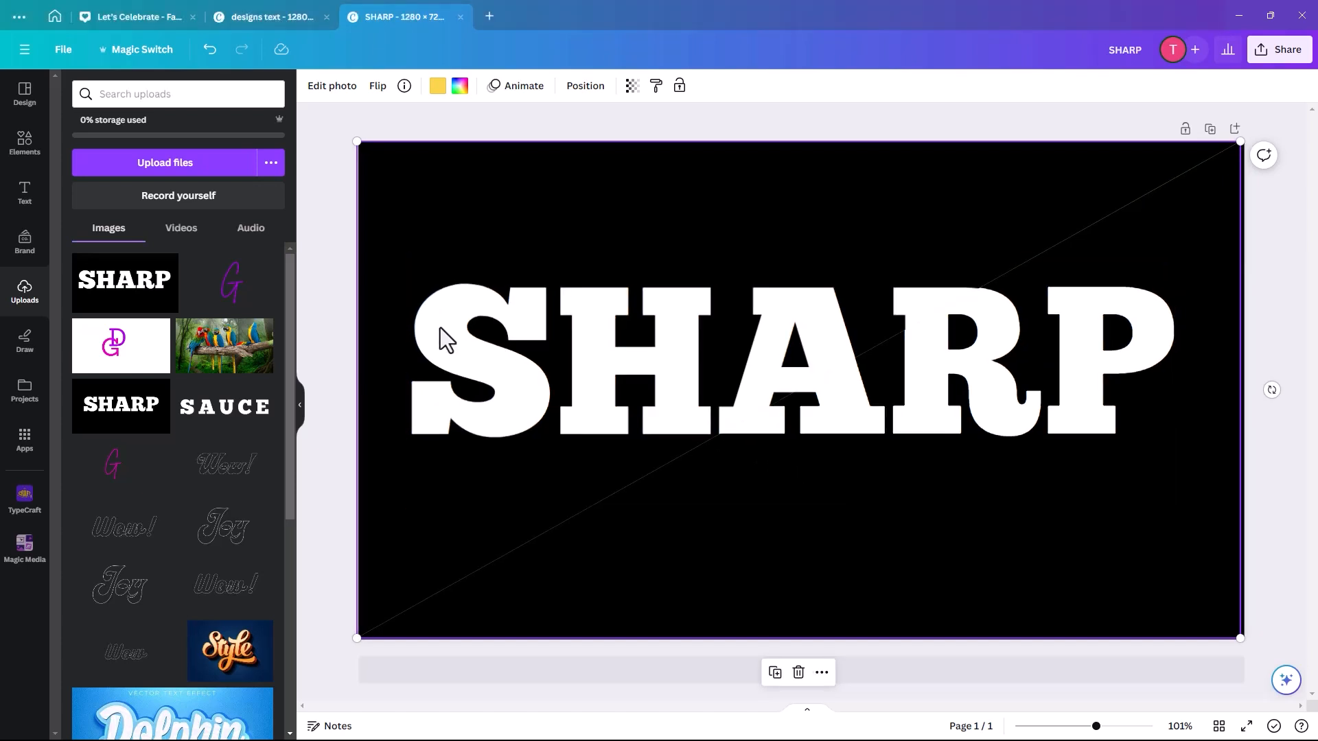
Shift the image-filled triangle frame slightly down and left along the diagonal to offset the upper half of the lettering
drag(439, 327, 455, 316)
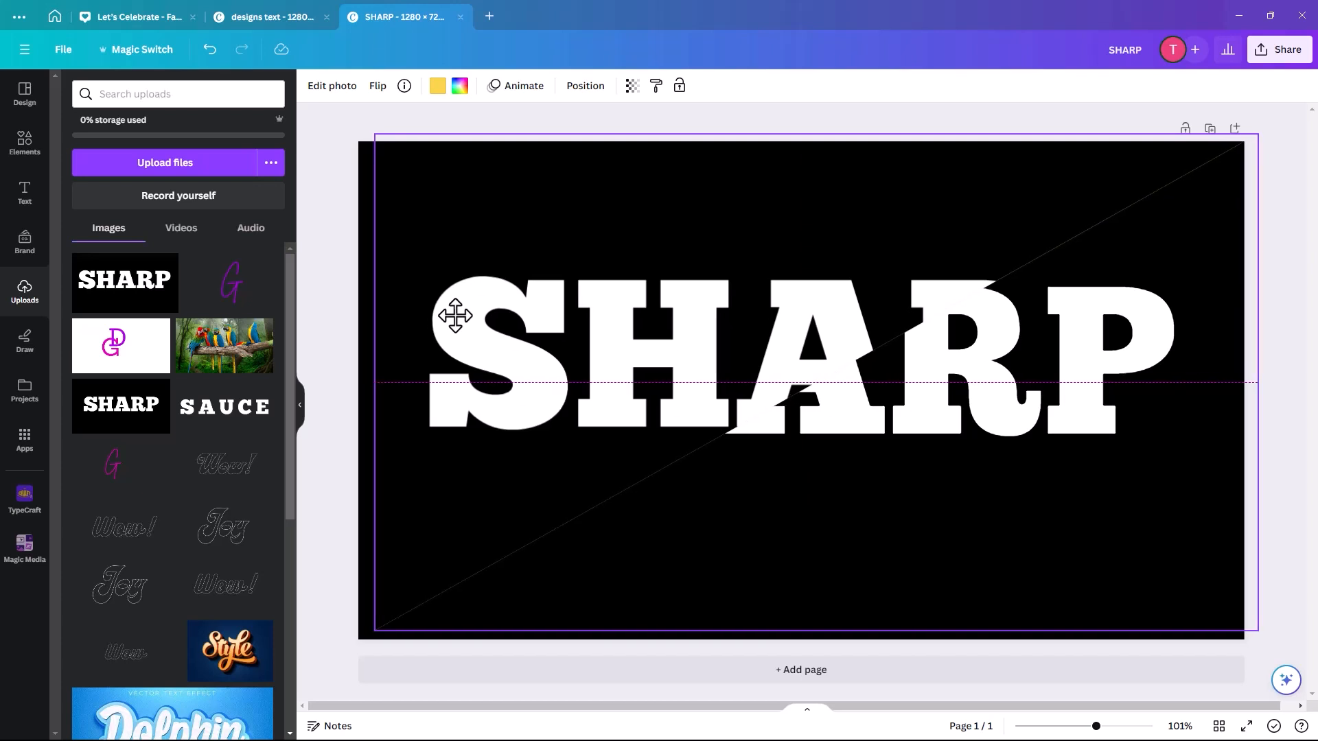
drag(456, 316, 426, 335)
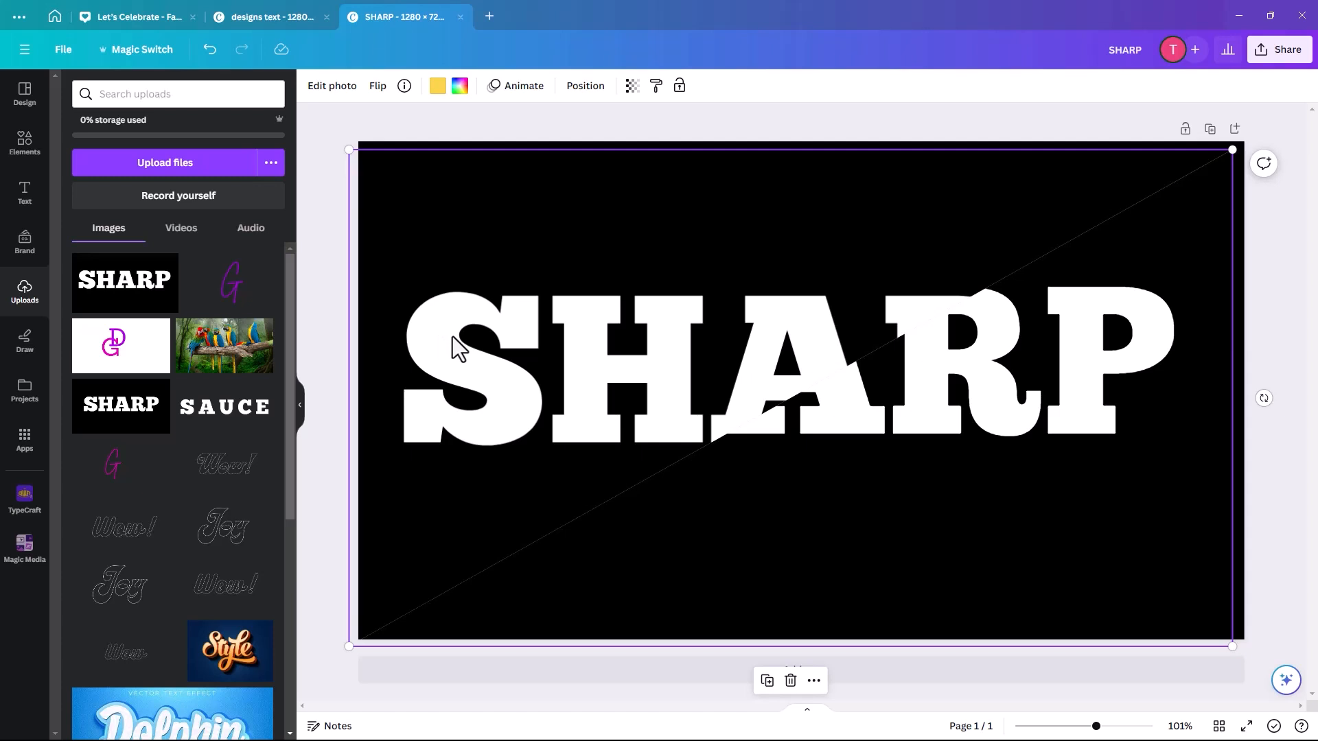
Search the elements library for "SHADOW" and add the first thin, straight shadow graphic over the SHARP lettering
click(24, 143)
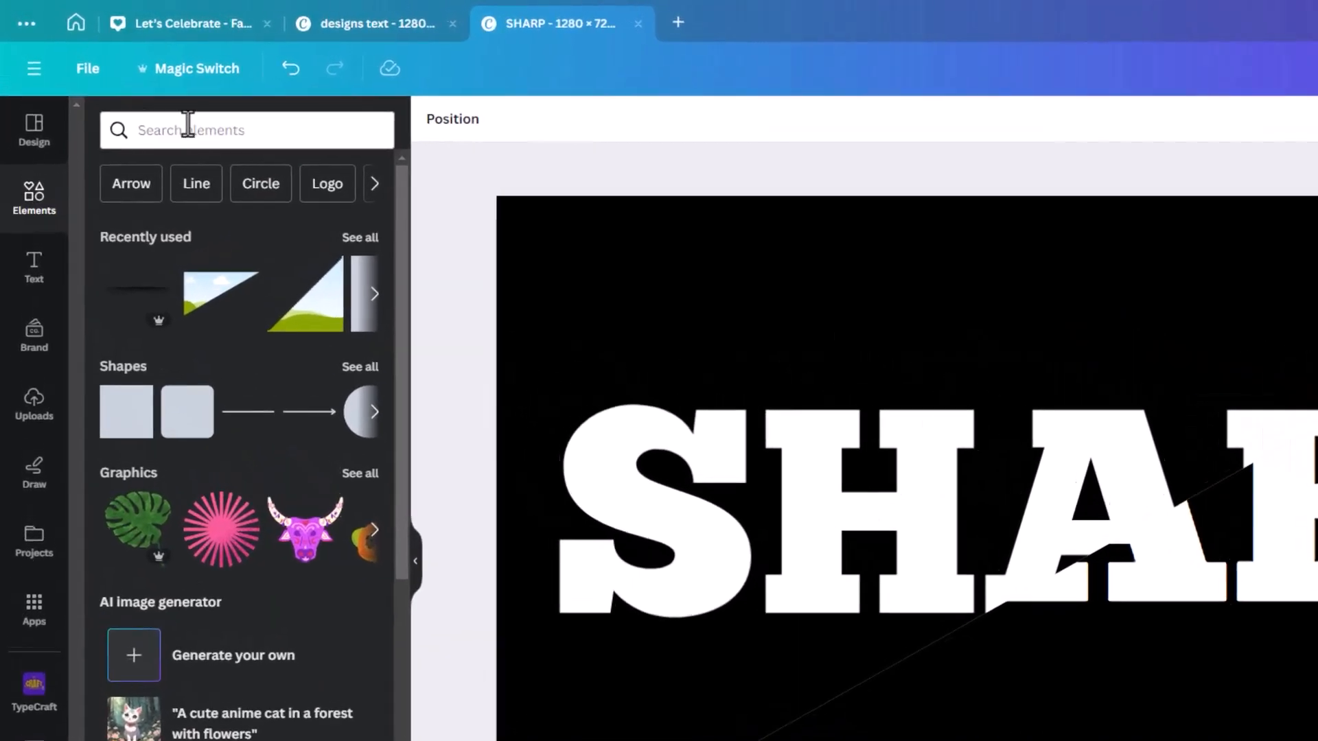
click(147, 132)
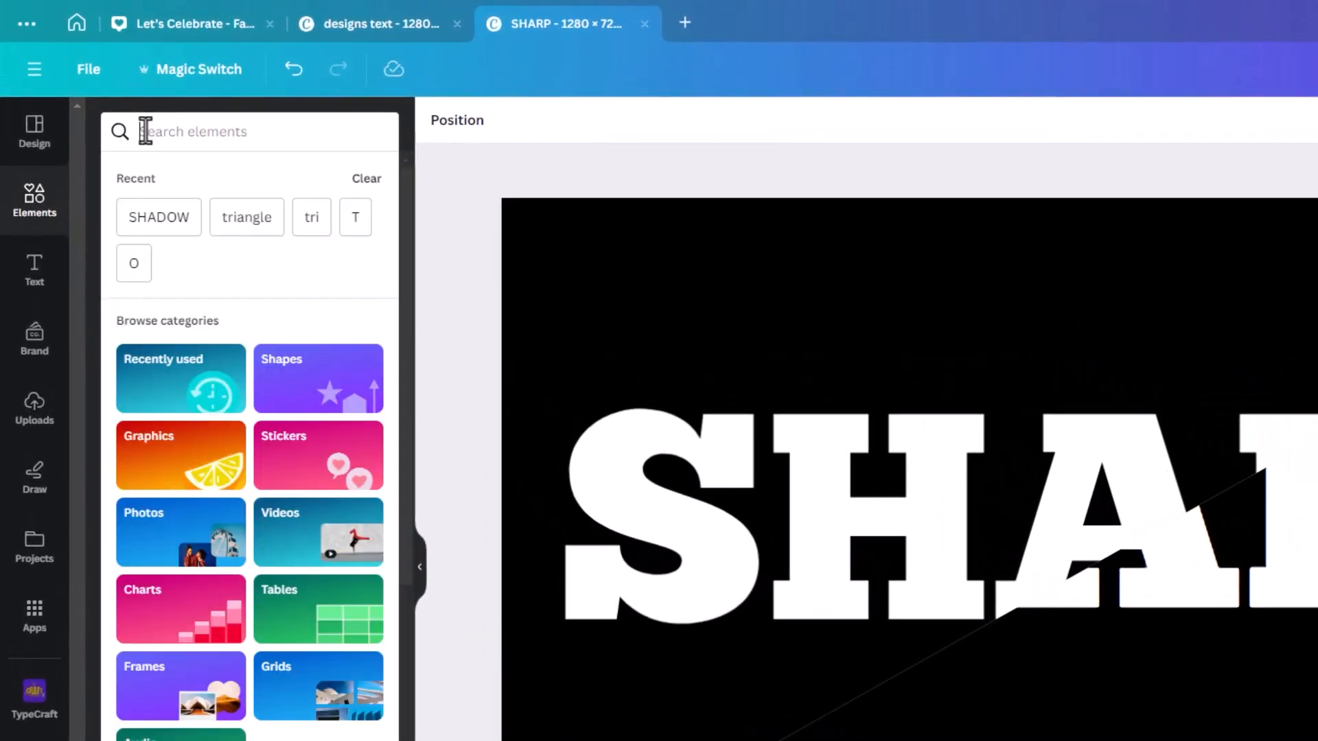
text(SHADOW)
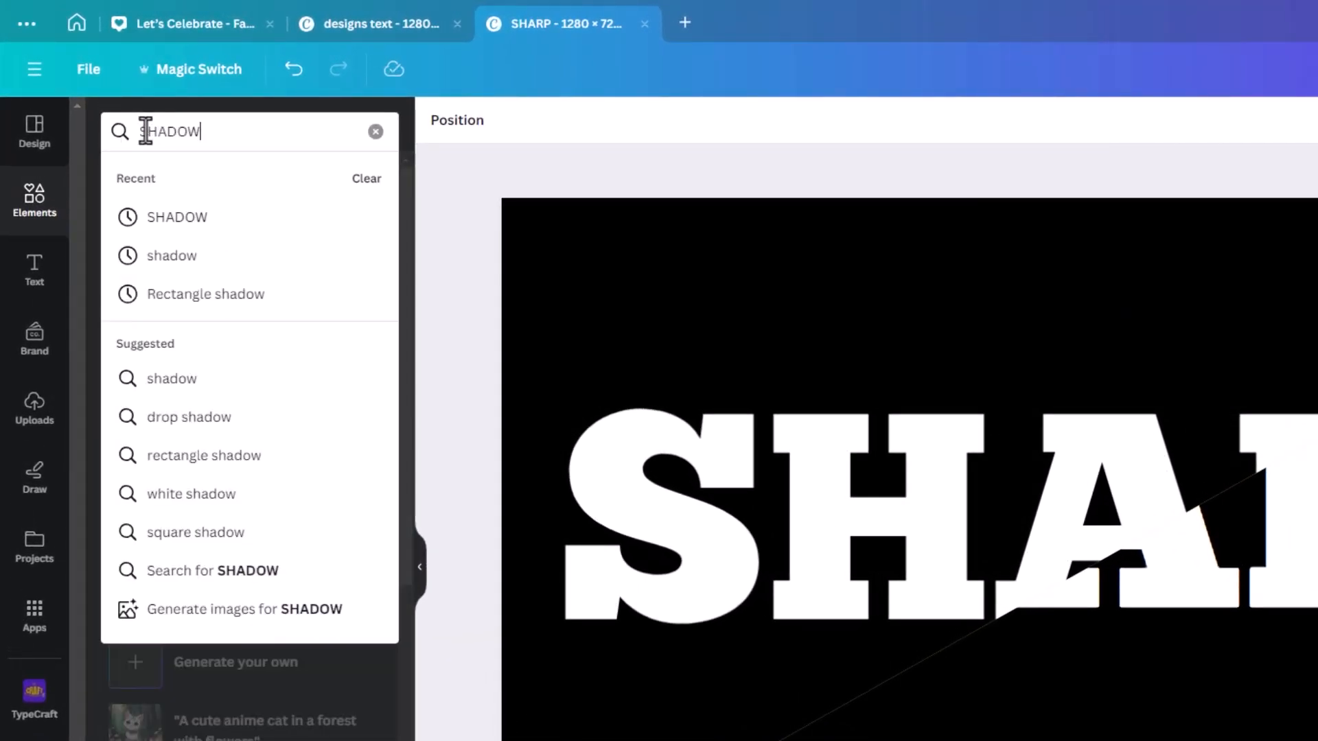
key(Return)
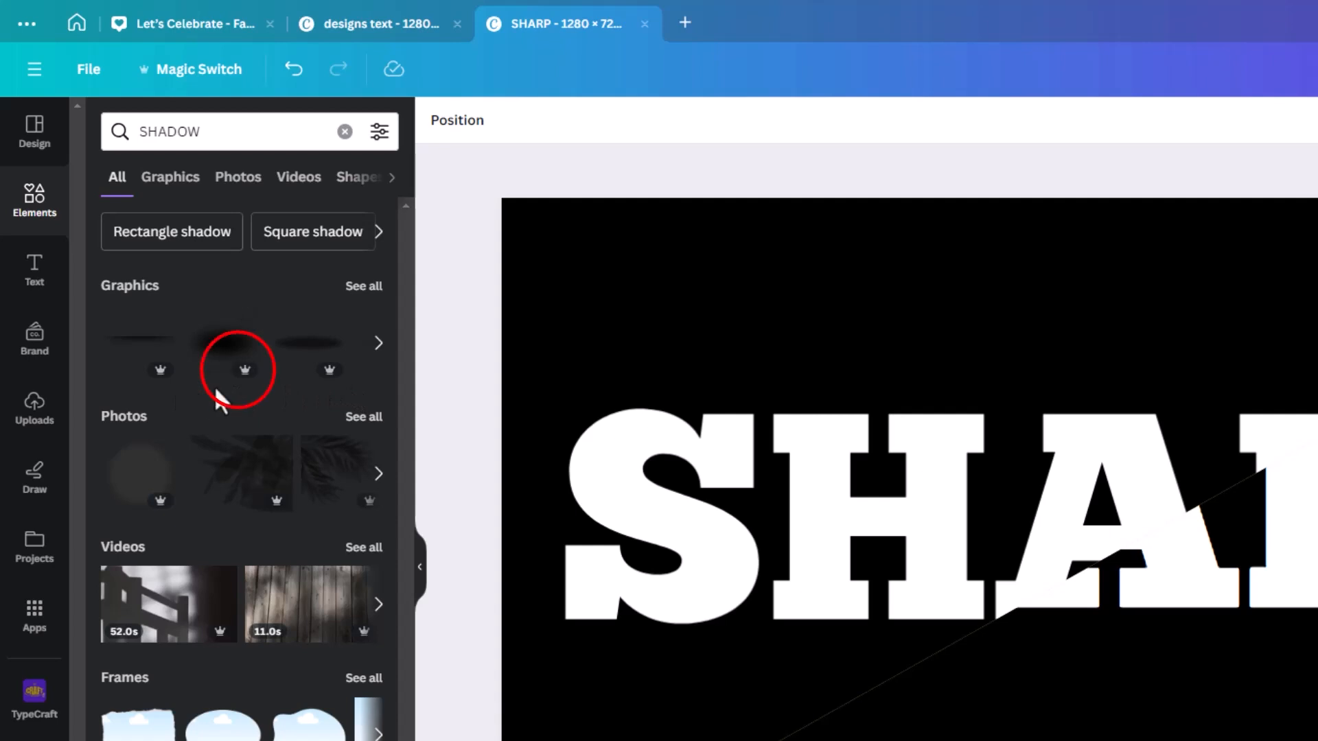
click(377, 349)
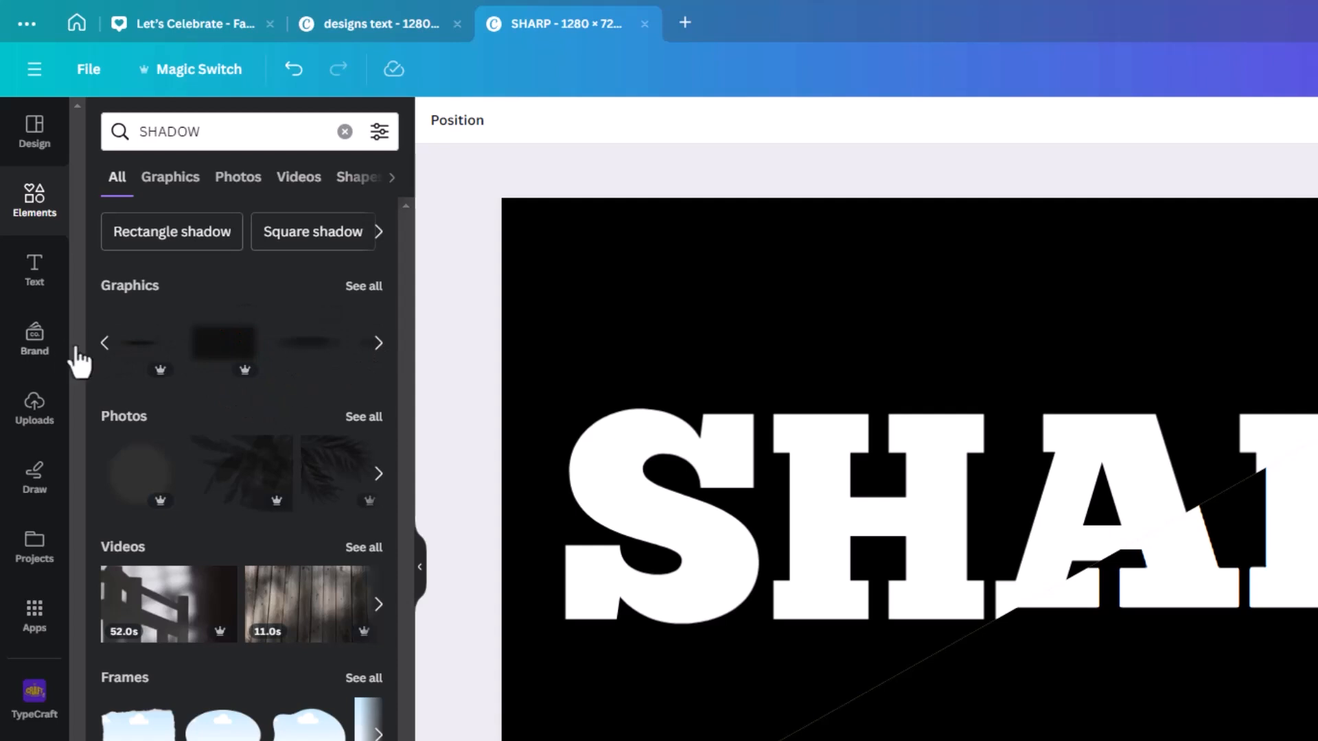
click(104, 343)
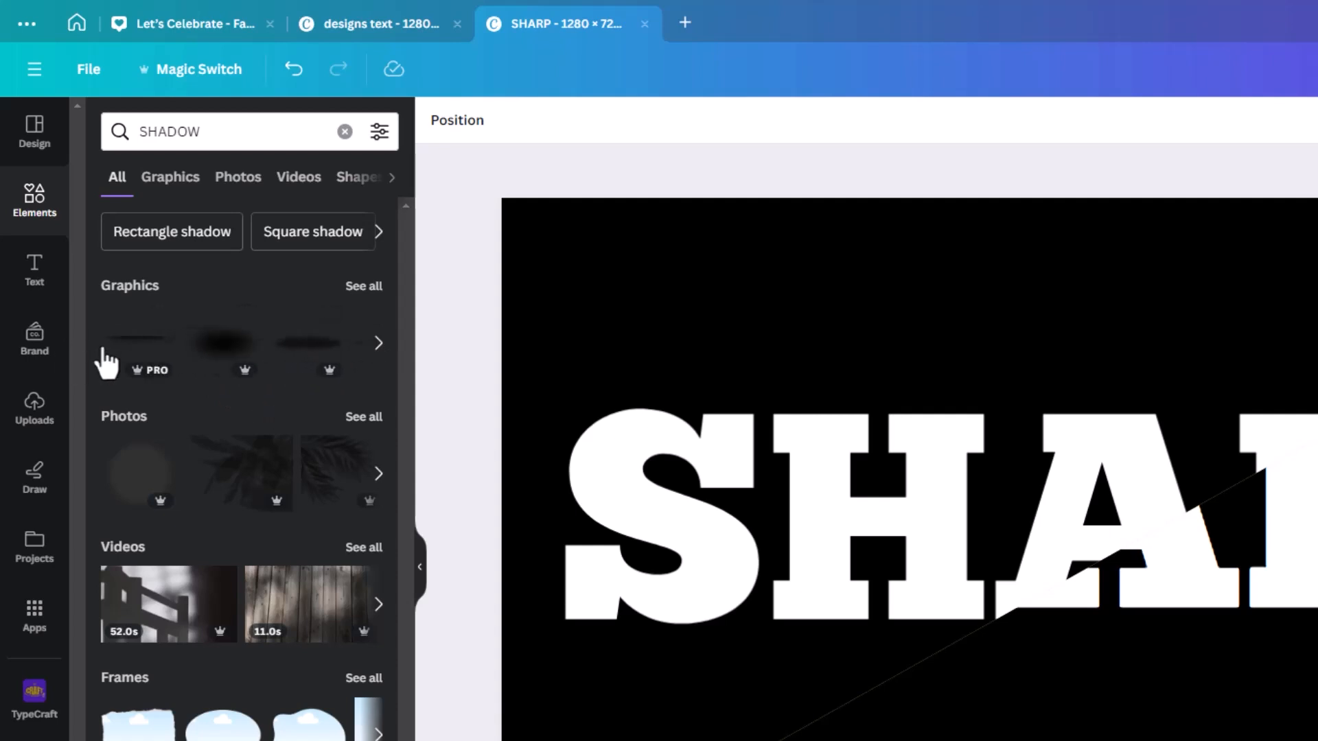
click(139, 353)
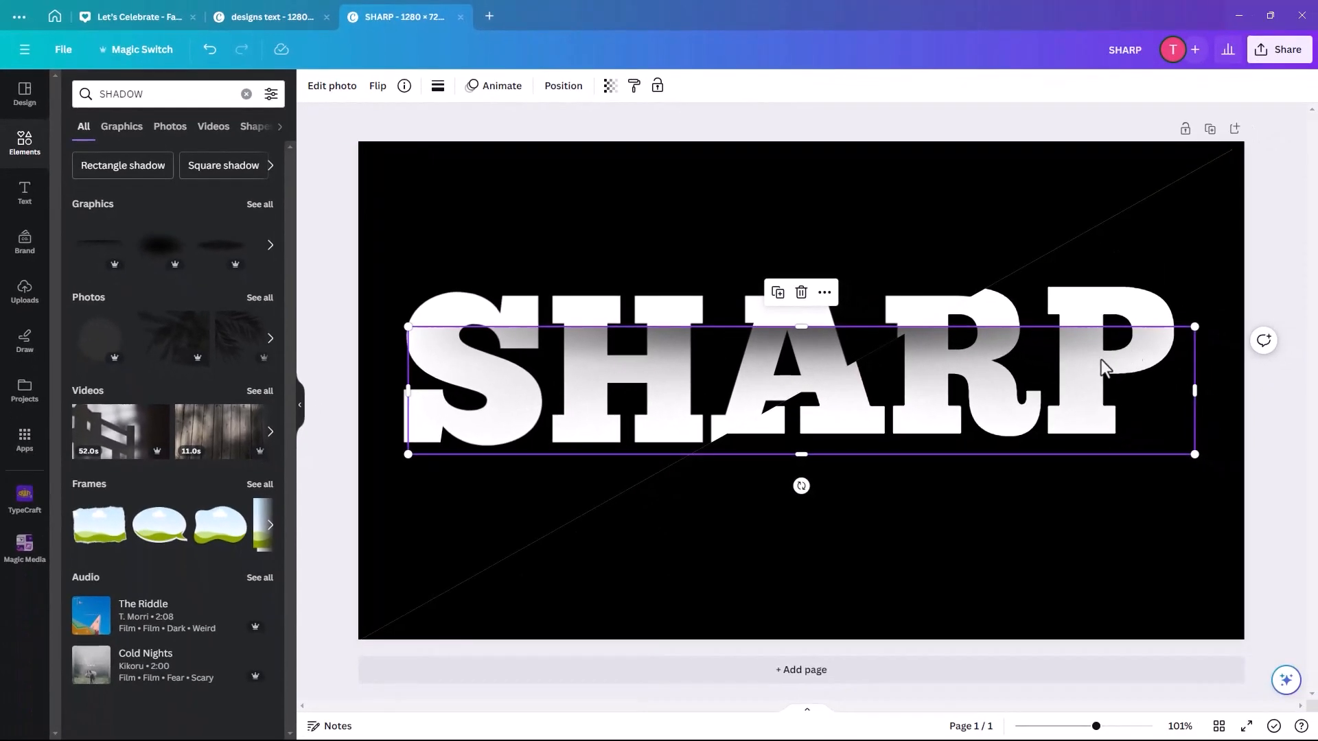
Rotate the shadow to the angle of the diagonal slice and align its dark edge with the cut on the lower lettering half
drag(801, 486, 855, 497)
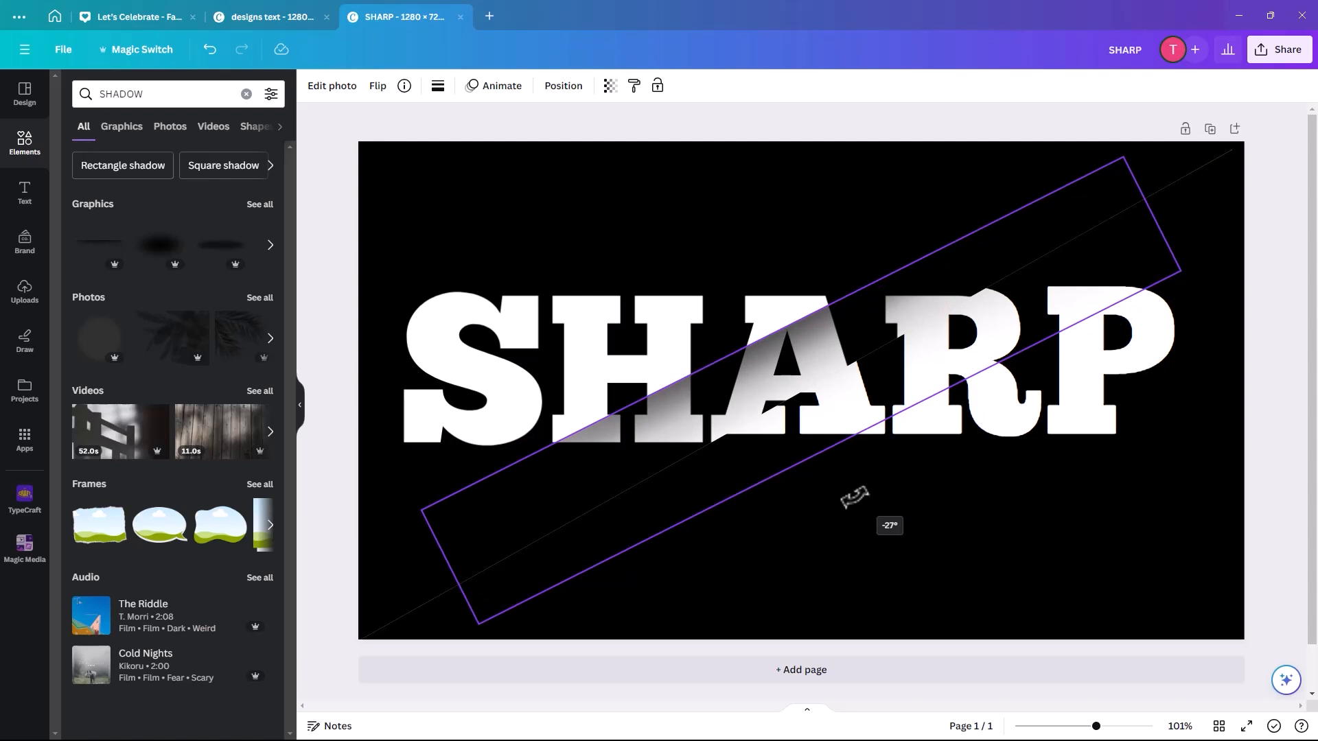
drag(854, 497, 855, 497)
drag(838, 418, 870, 470)
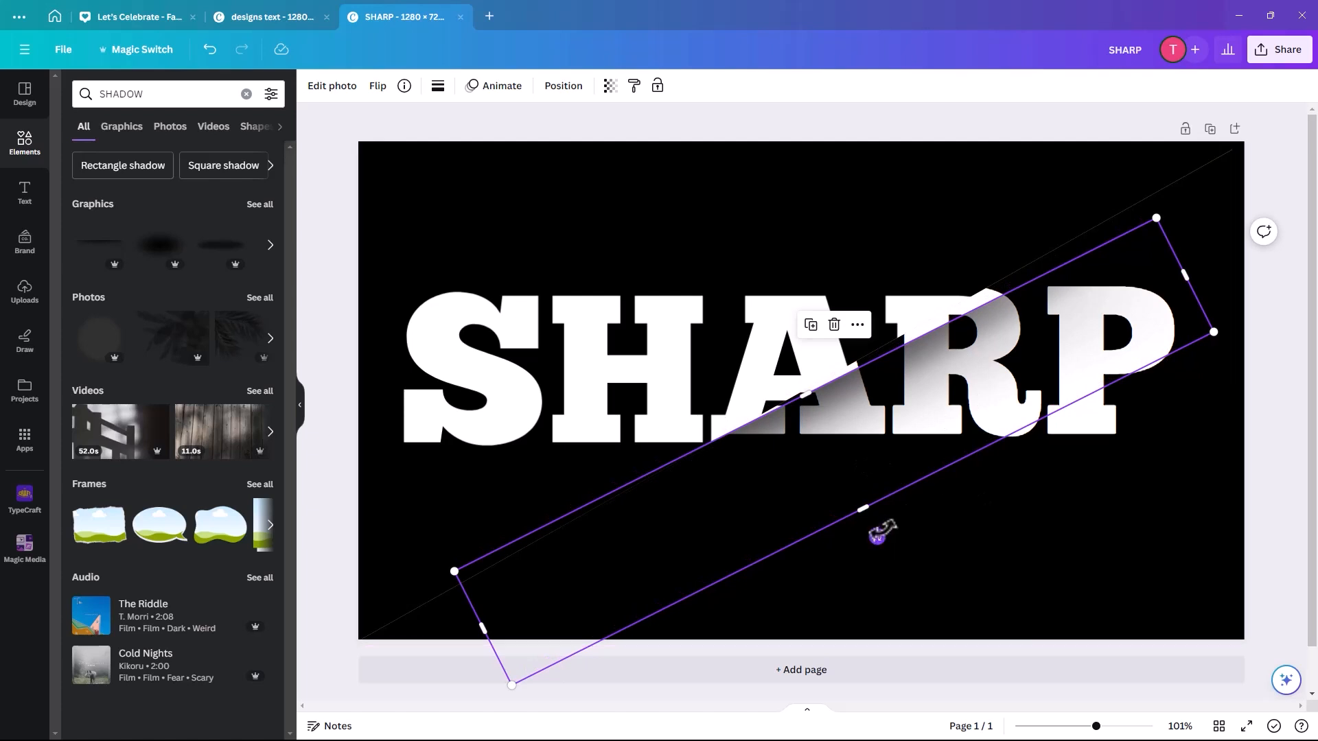
drag(881, 531, 815, 509)
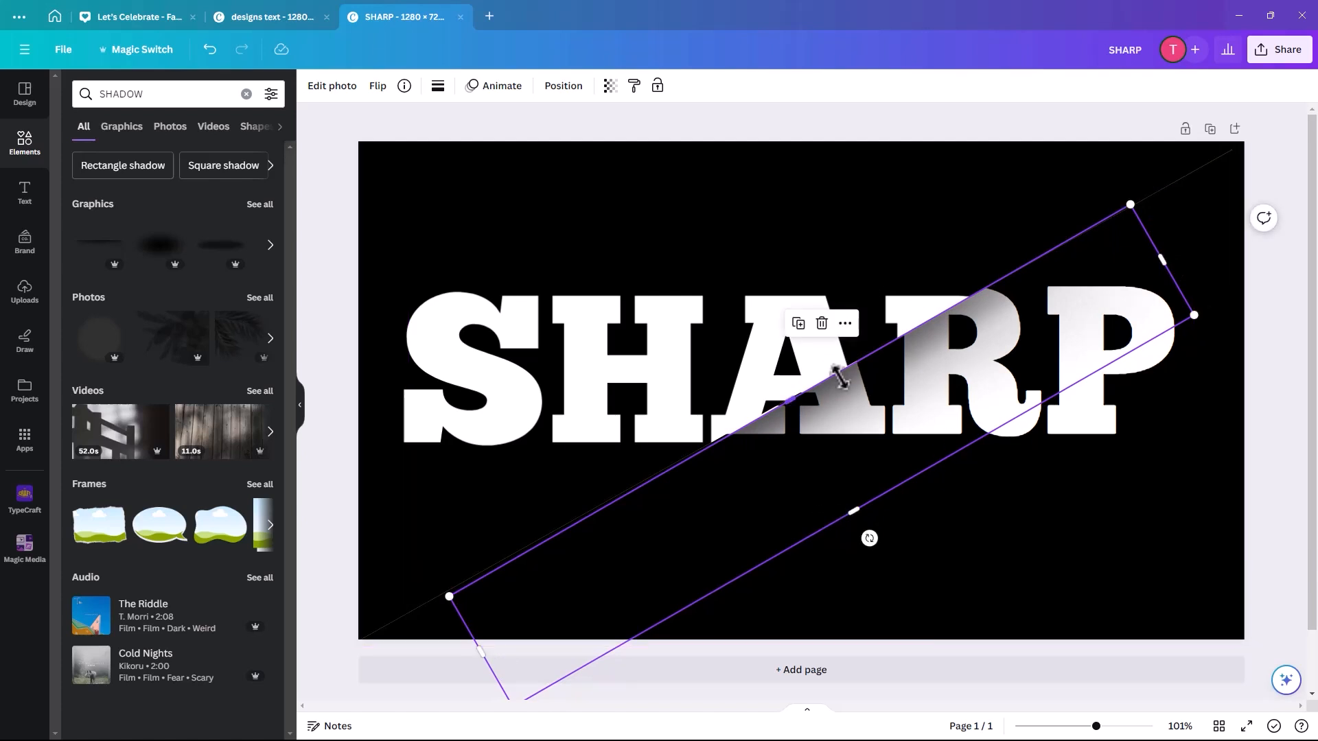
drag(706, 468, 698, 468)
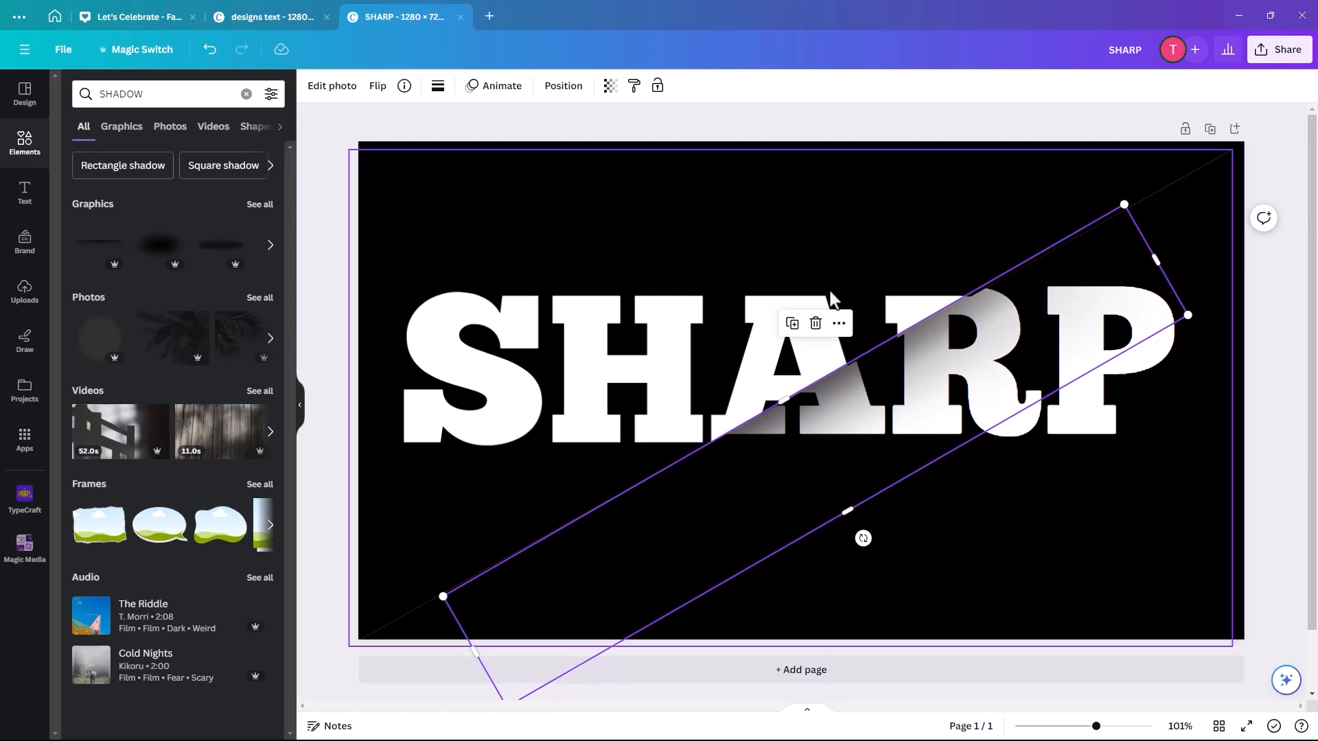
Duplicate the shadow and lay the copies over the original along the diagonal cut to darken it
click(790, 325)
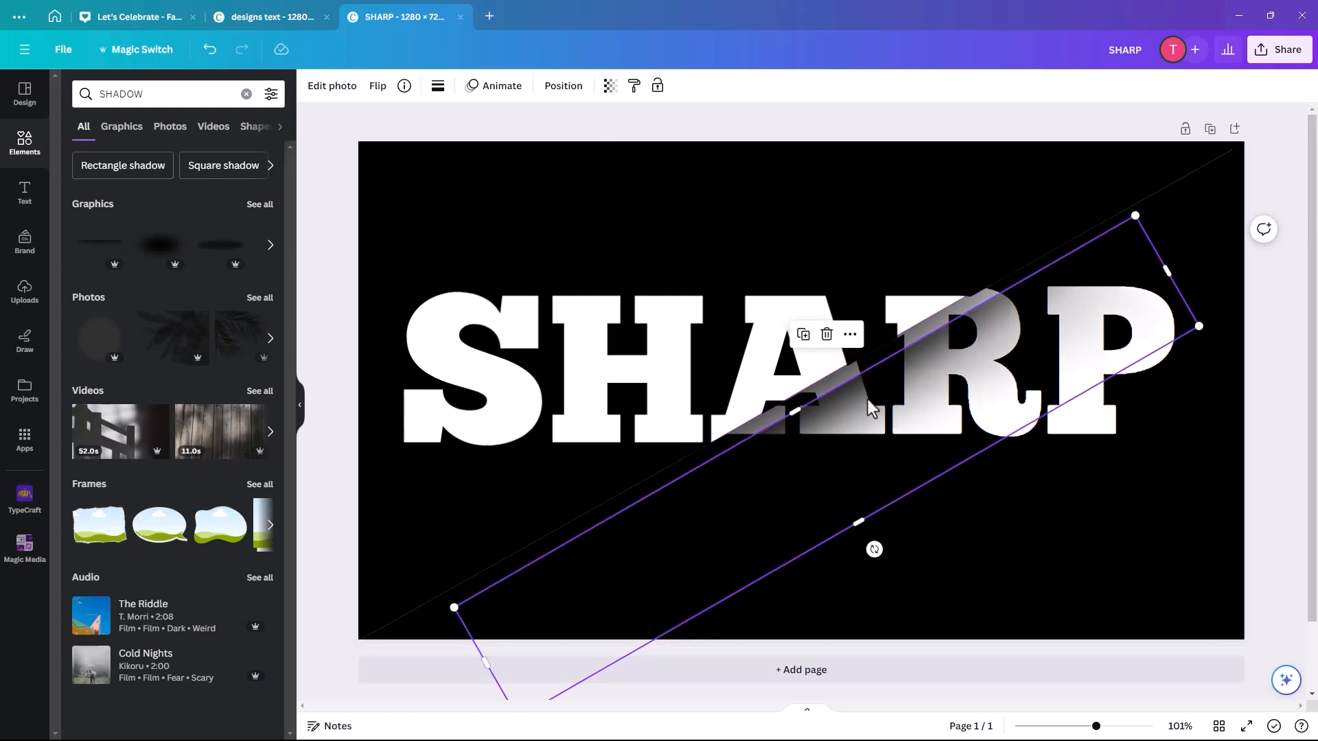
drag(869, 399, 961, 340)
click(797, 334)
drag(1026, 503, 912, 362)
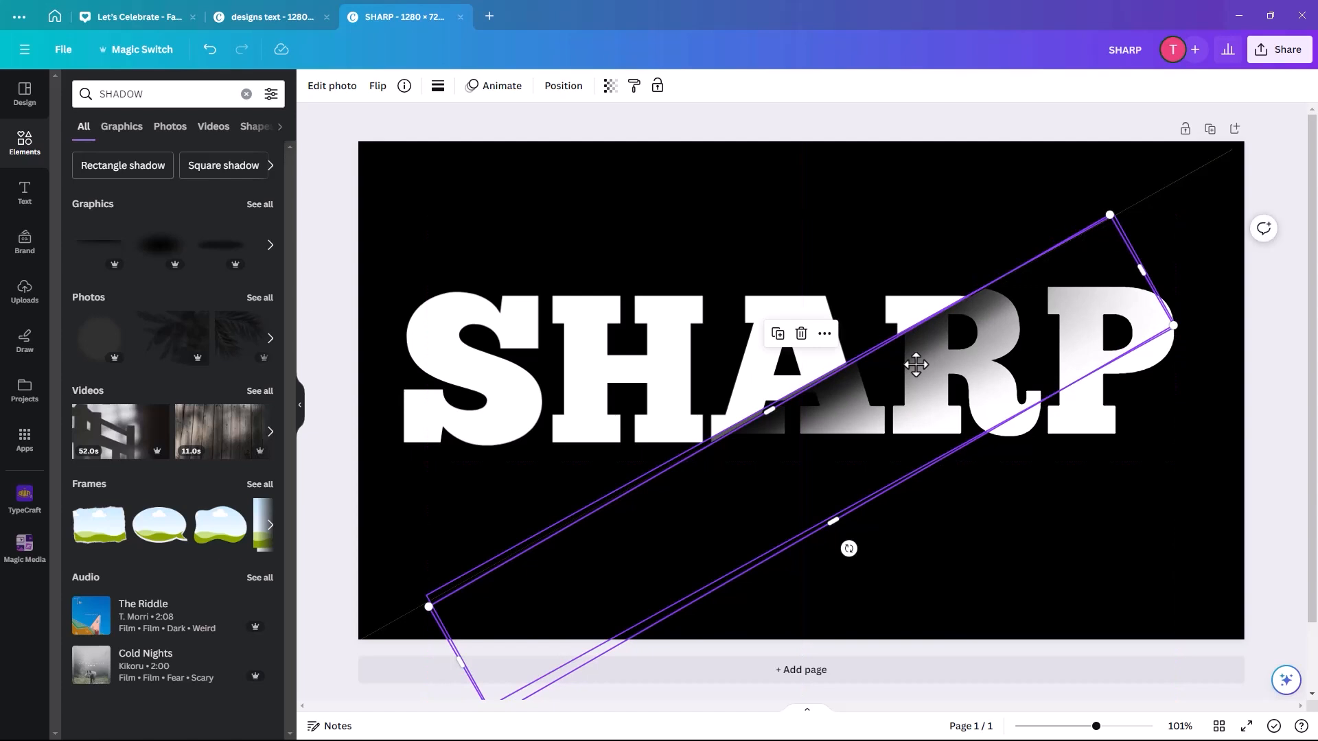
click(876, 140)
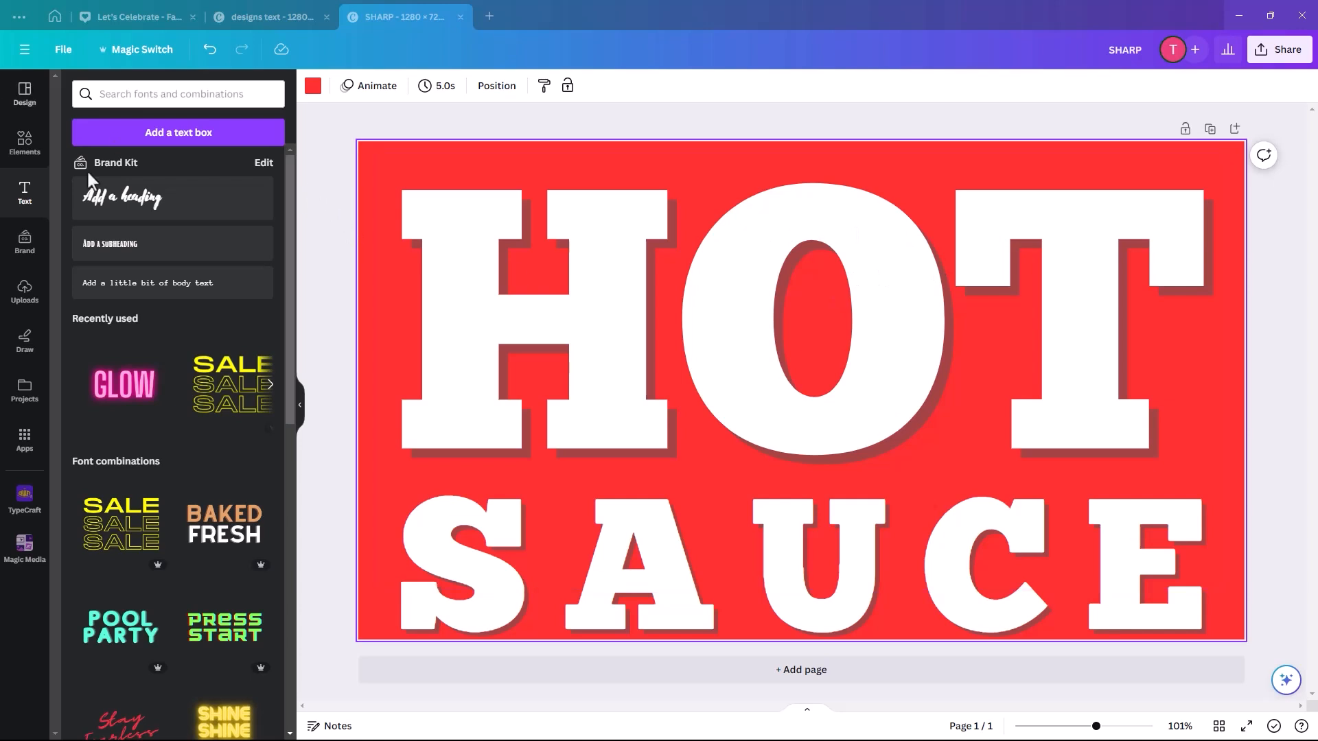
Browse the Graphics category of the elements library and search it for "FIRE"
click(25, 146)
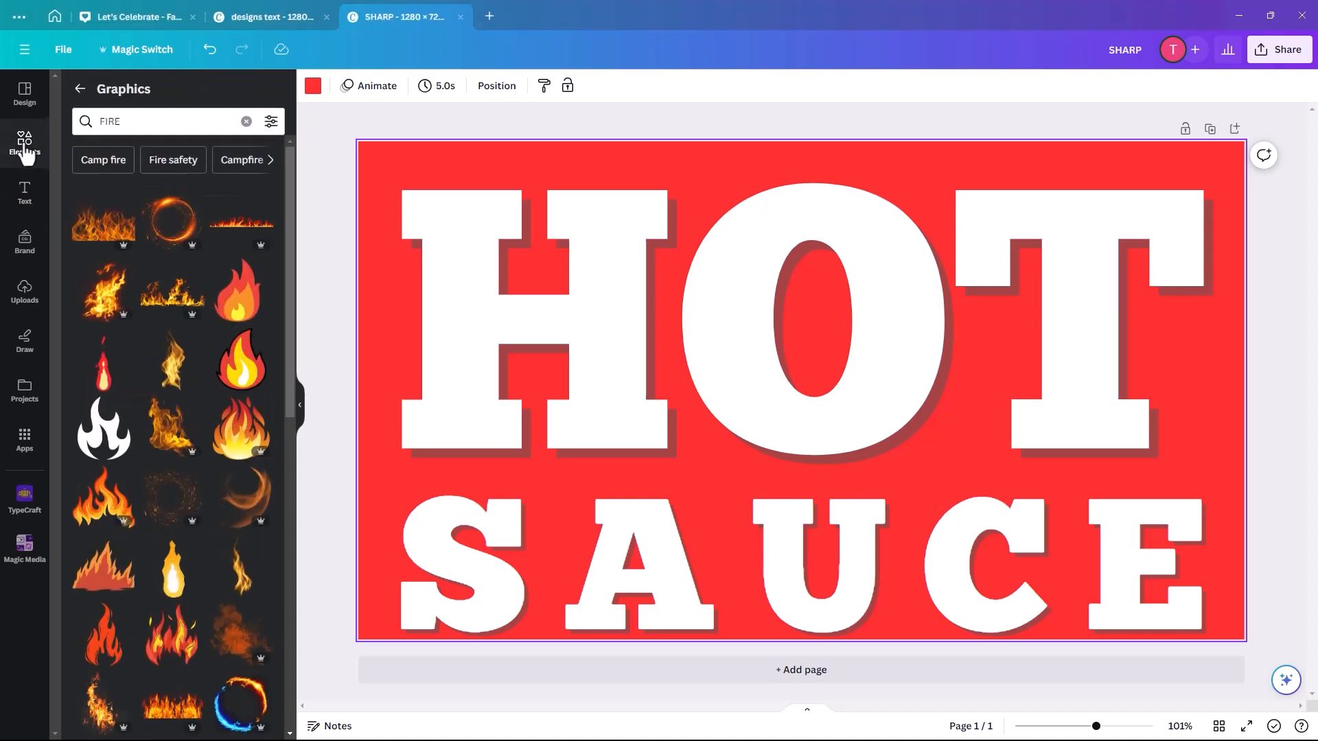
click(78, 88)
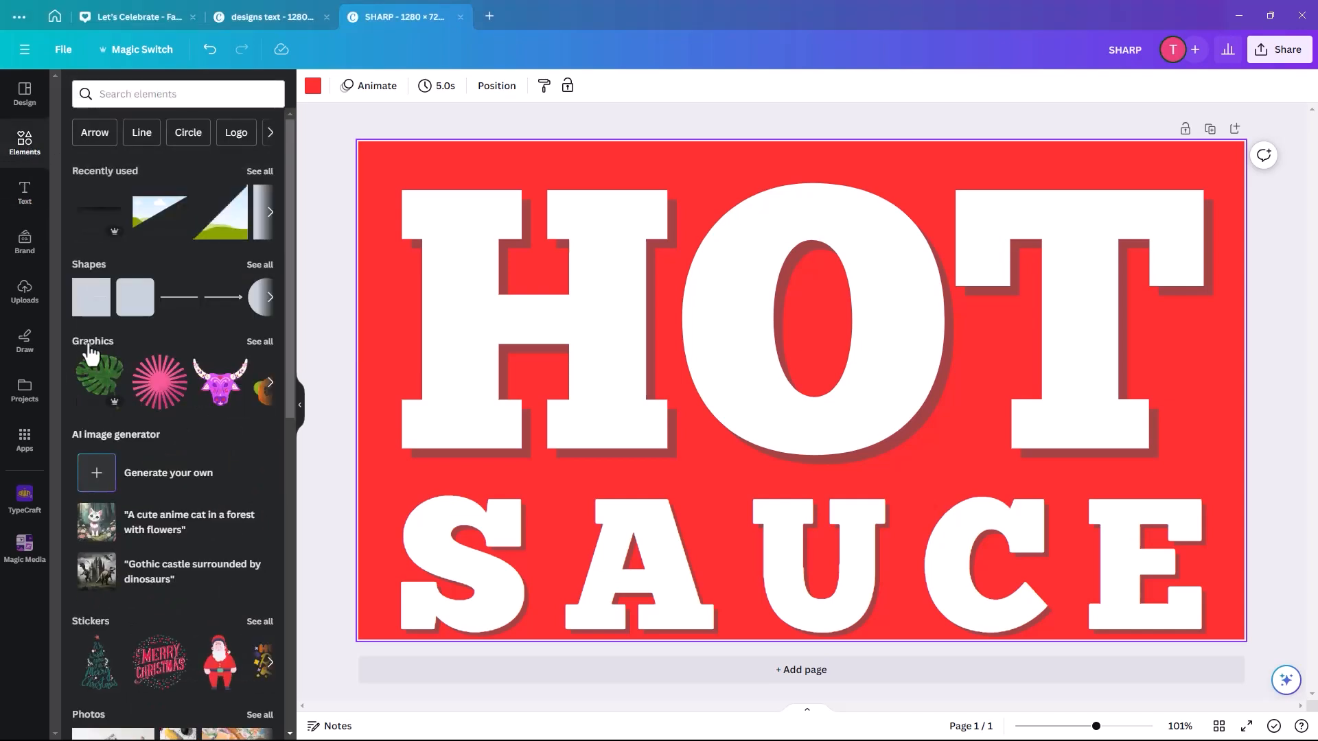
click(92, 340)
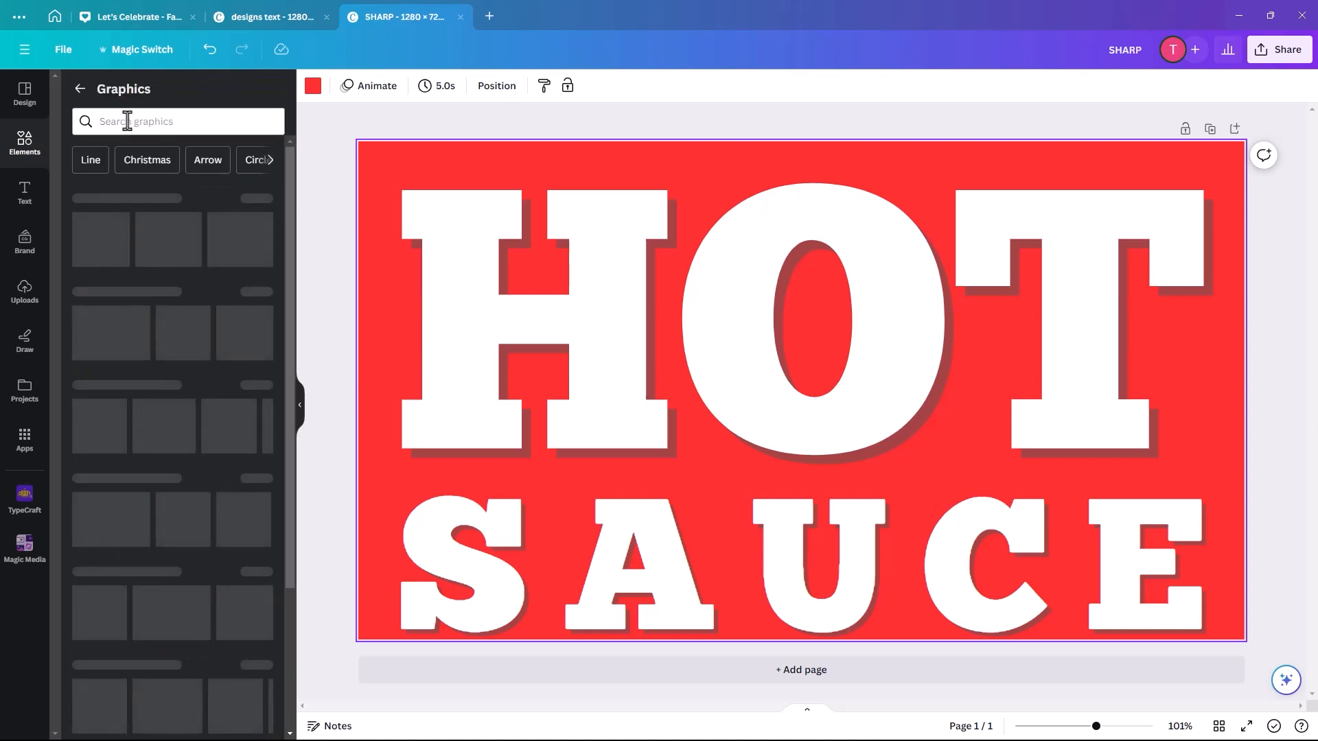
click(125, 121)
text(FIRE)
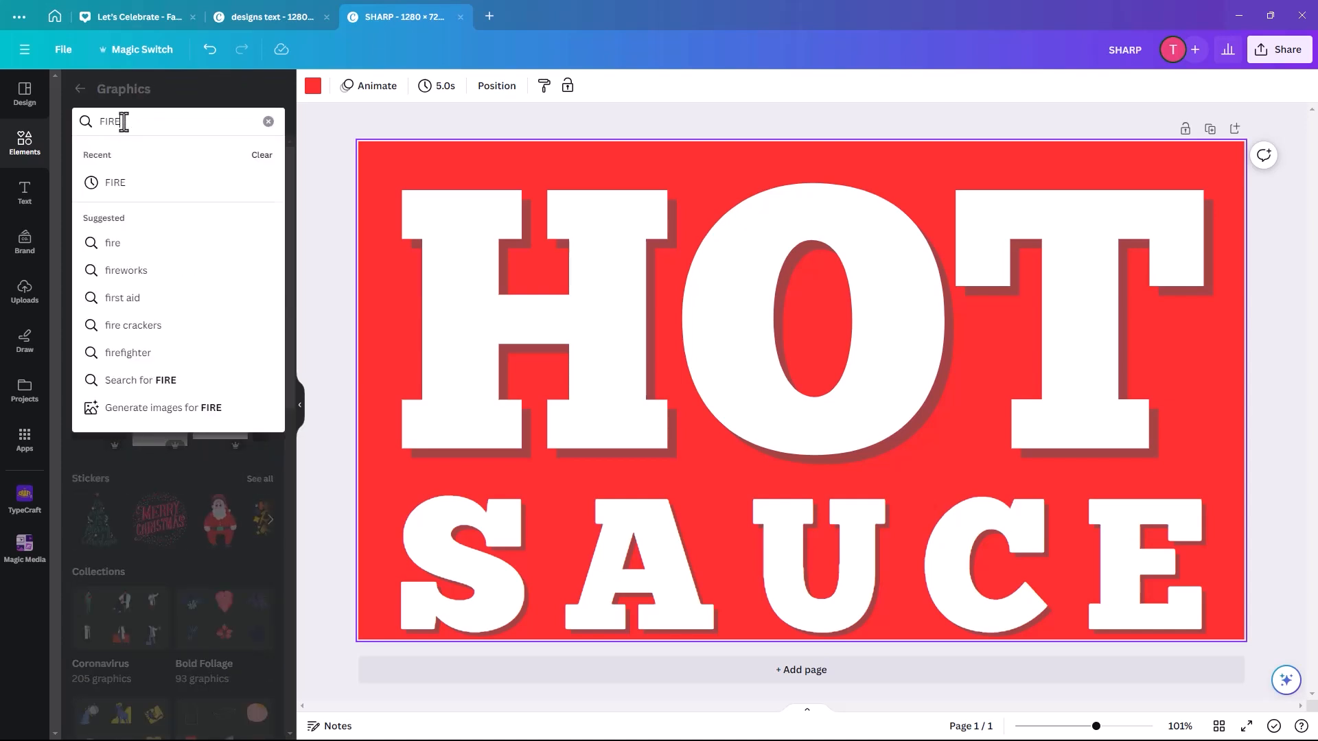
key(Return)
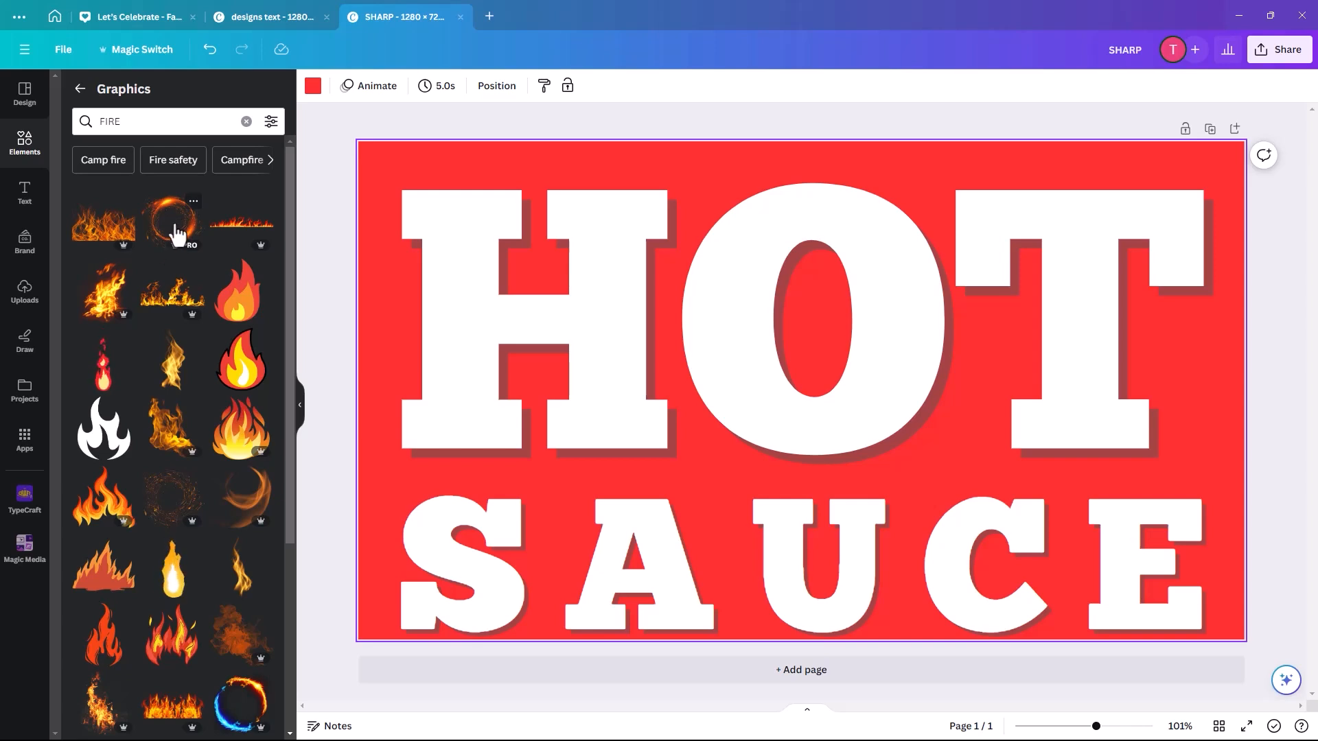
Add the fire ring graphic around the O of HOT and send it to the back, behind the lettering
drag(175, 236, 667, 274)
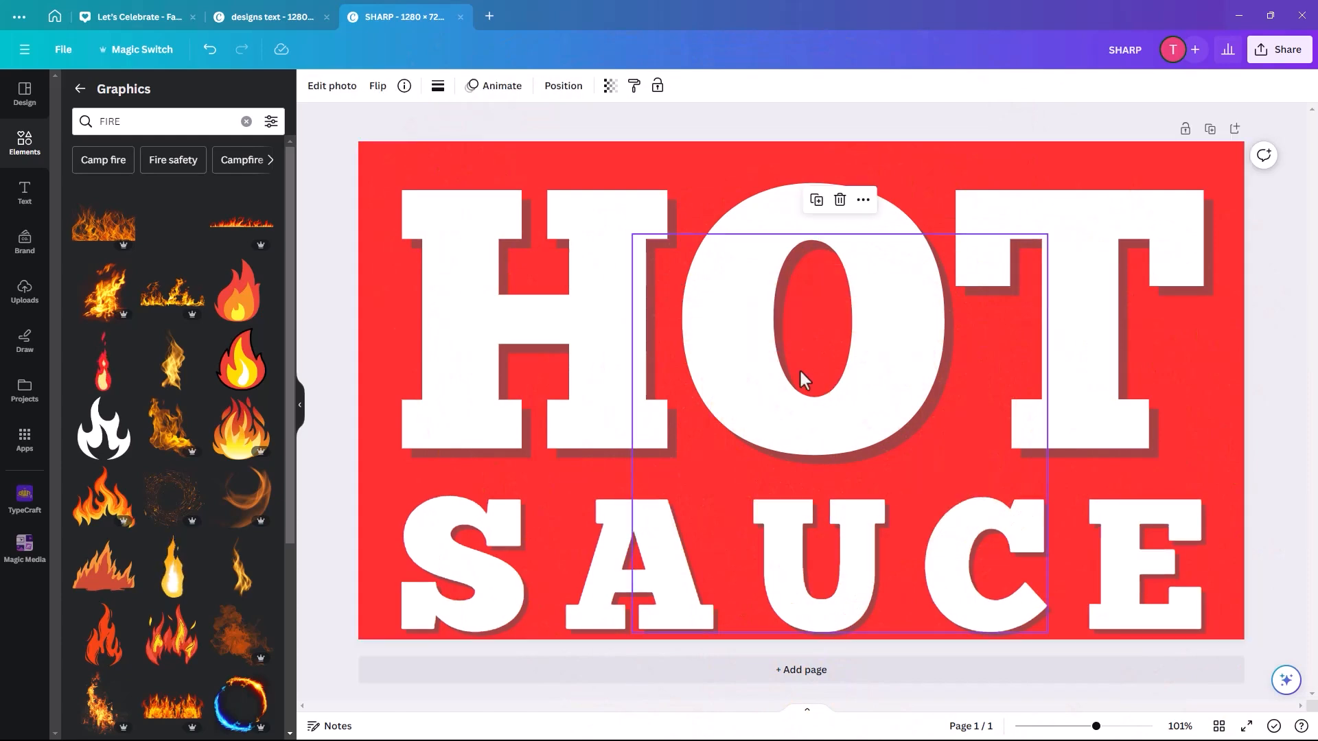
drag(742, 333, 726, 262)
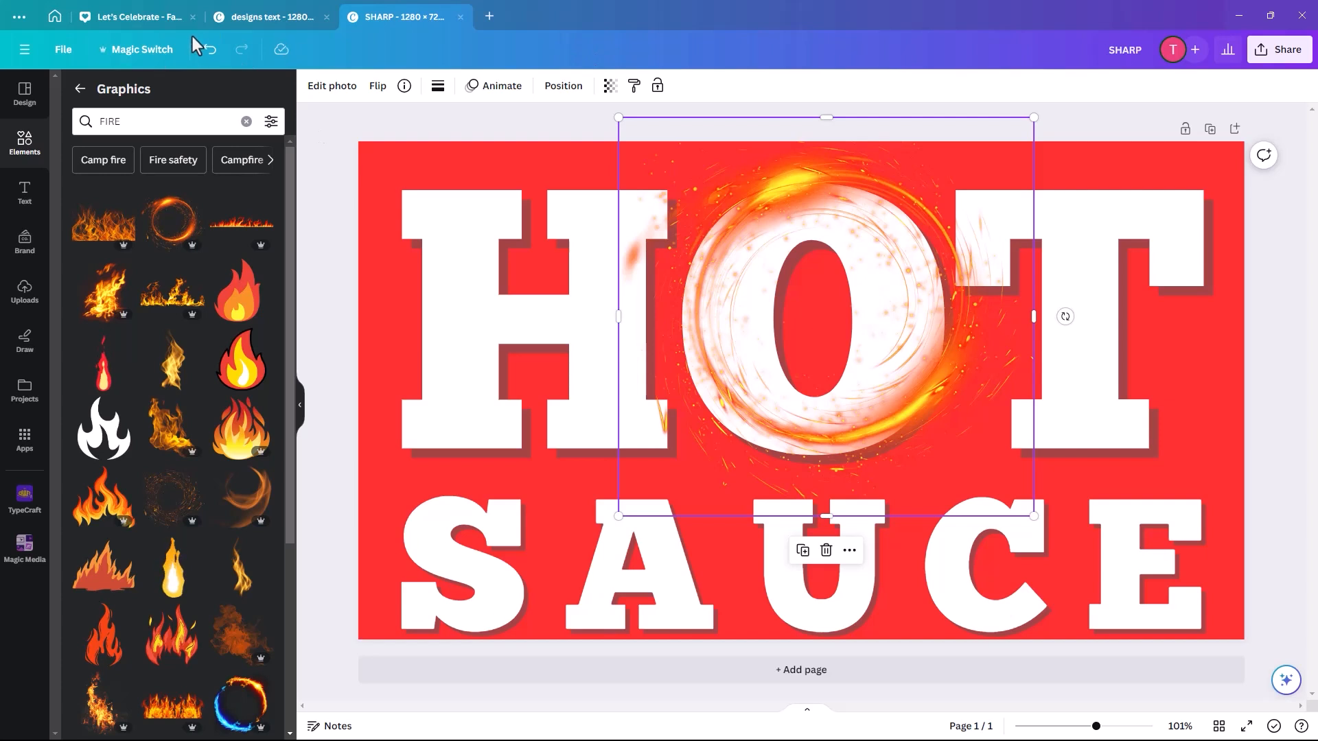
click(559, 88)
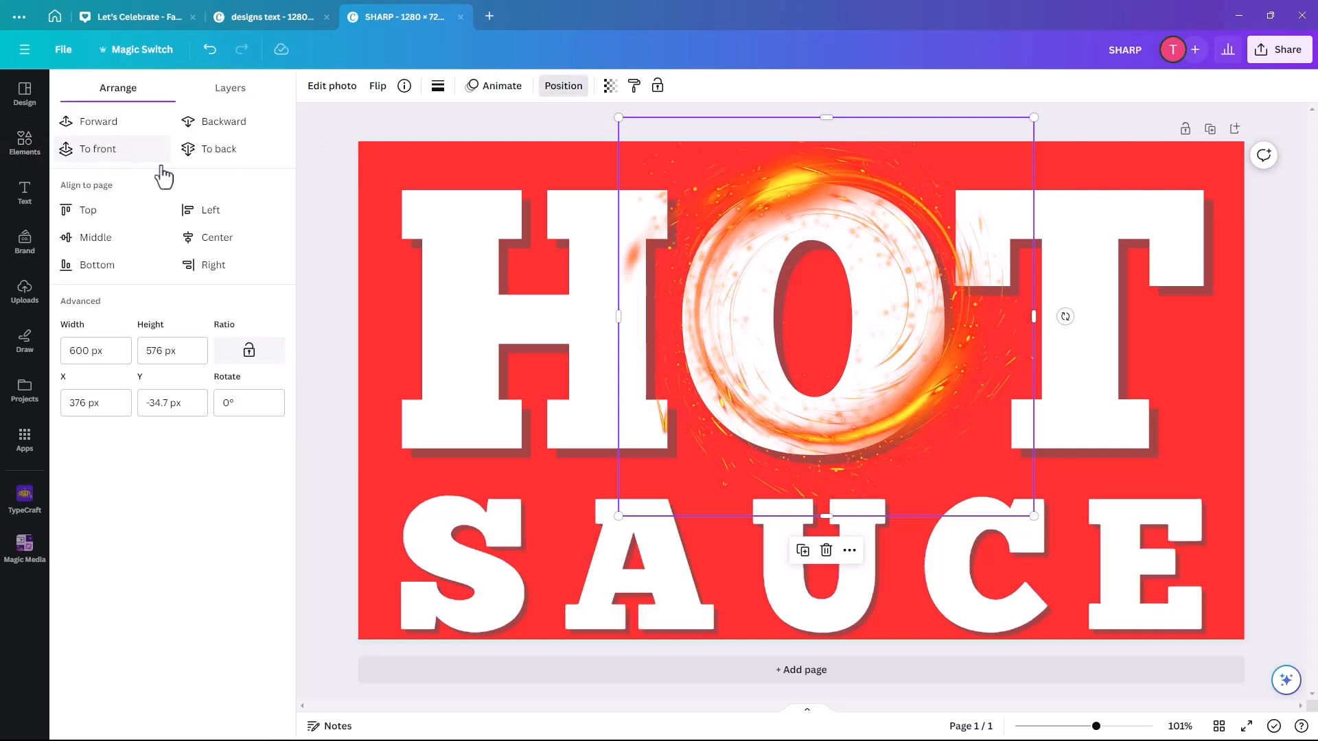
click(222, 149)
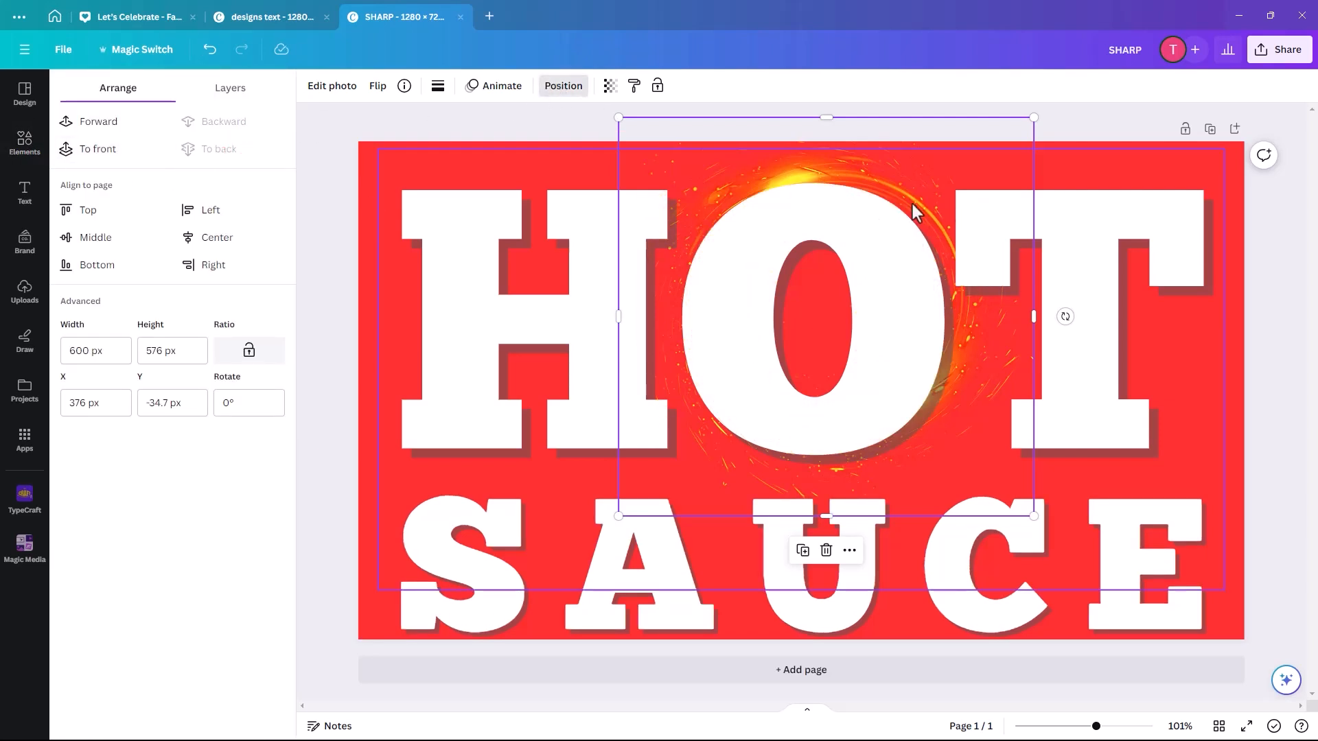
Nudge the fire ring slightly right, then duplicate it and shift the copy down and left around the O
drag(939, 144, 952, 144)
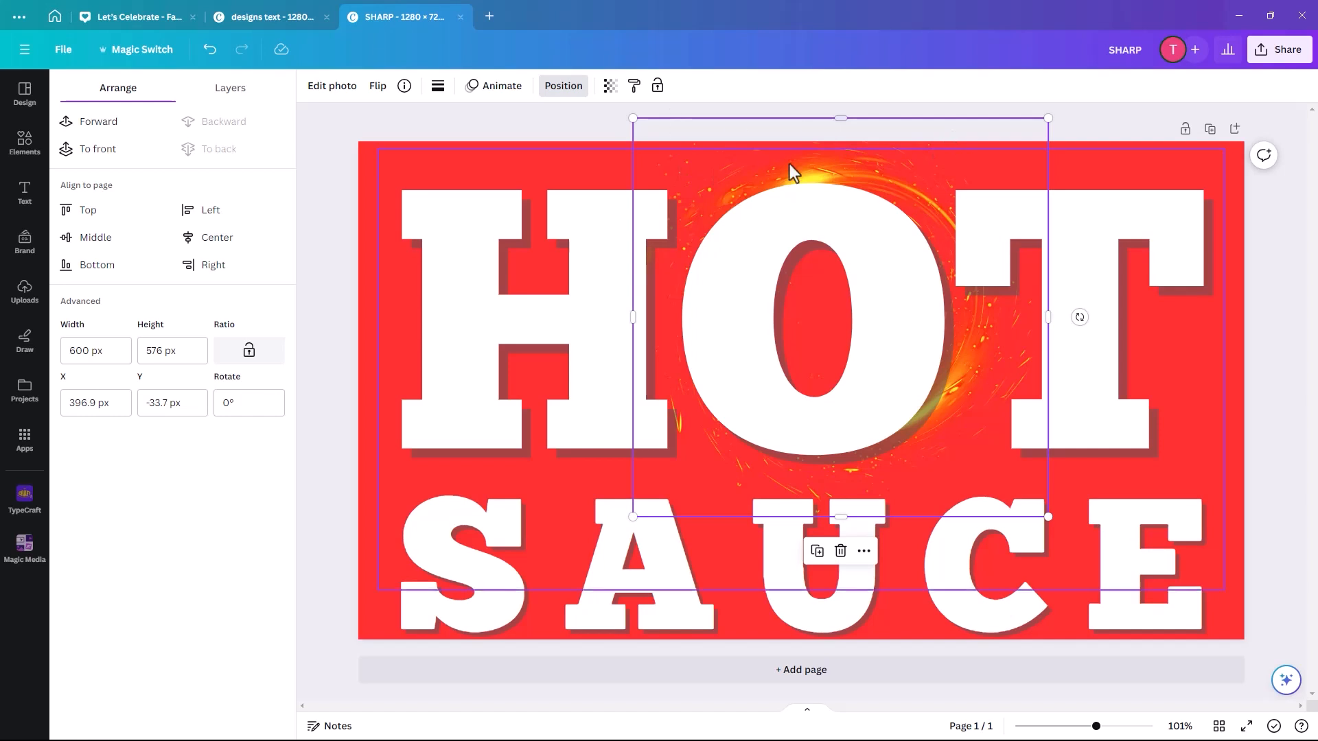
click(817, 552)
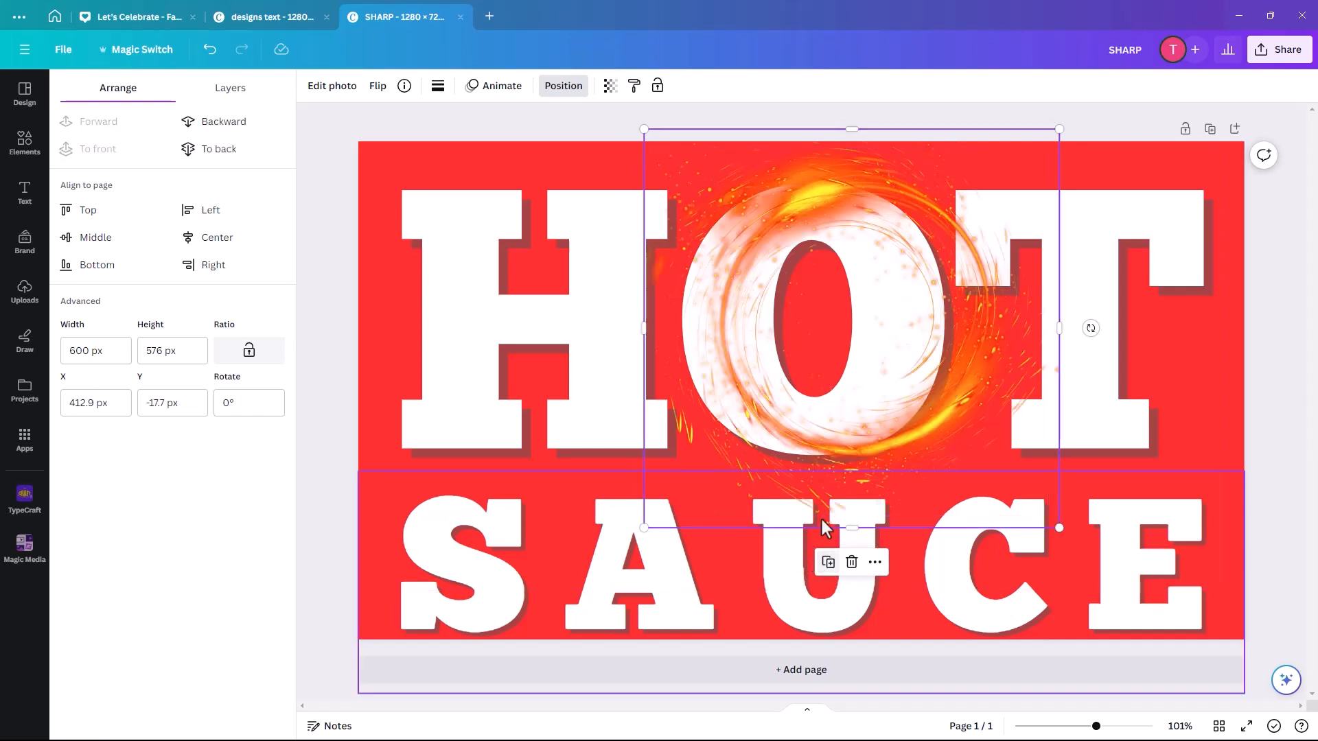
drag(851, 443, 797, 474)
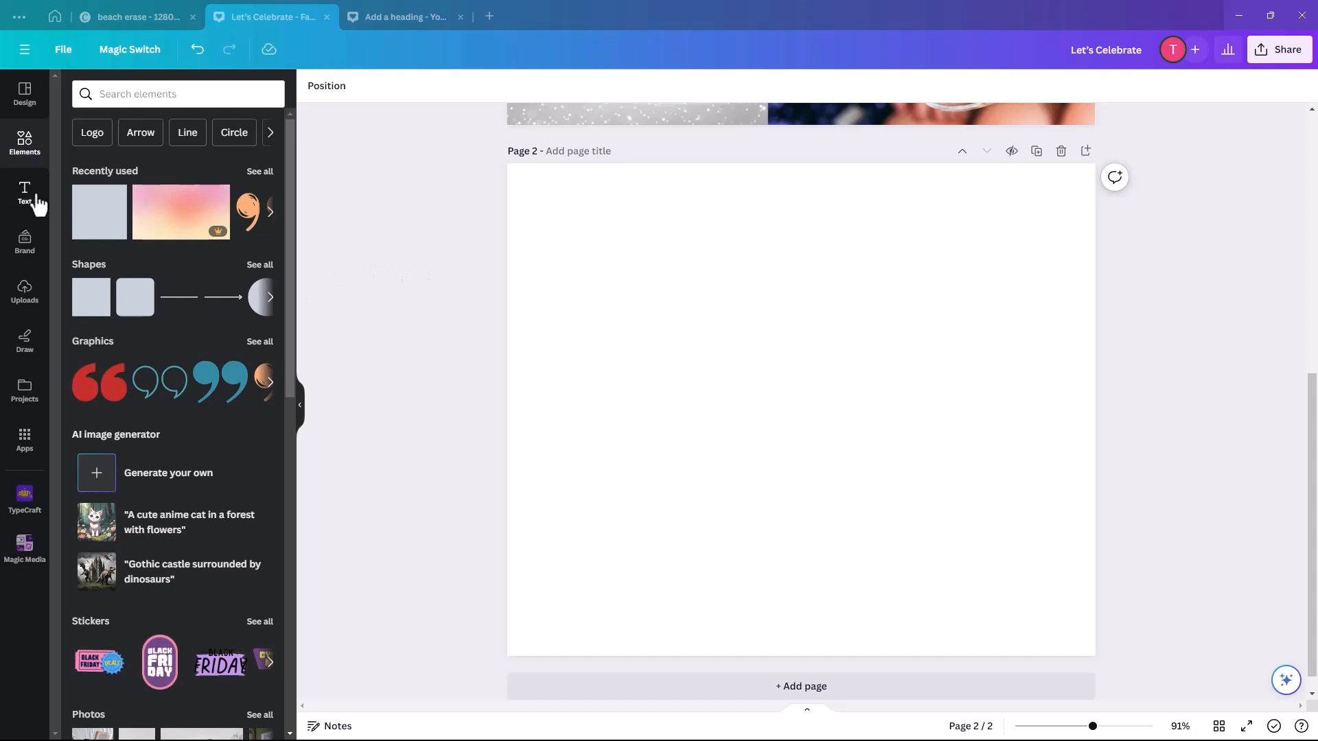
Add a square shape to the blank page 2 of the Let's Celebrate design and enlarge it to cover the whole page
click(98, 216)
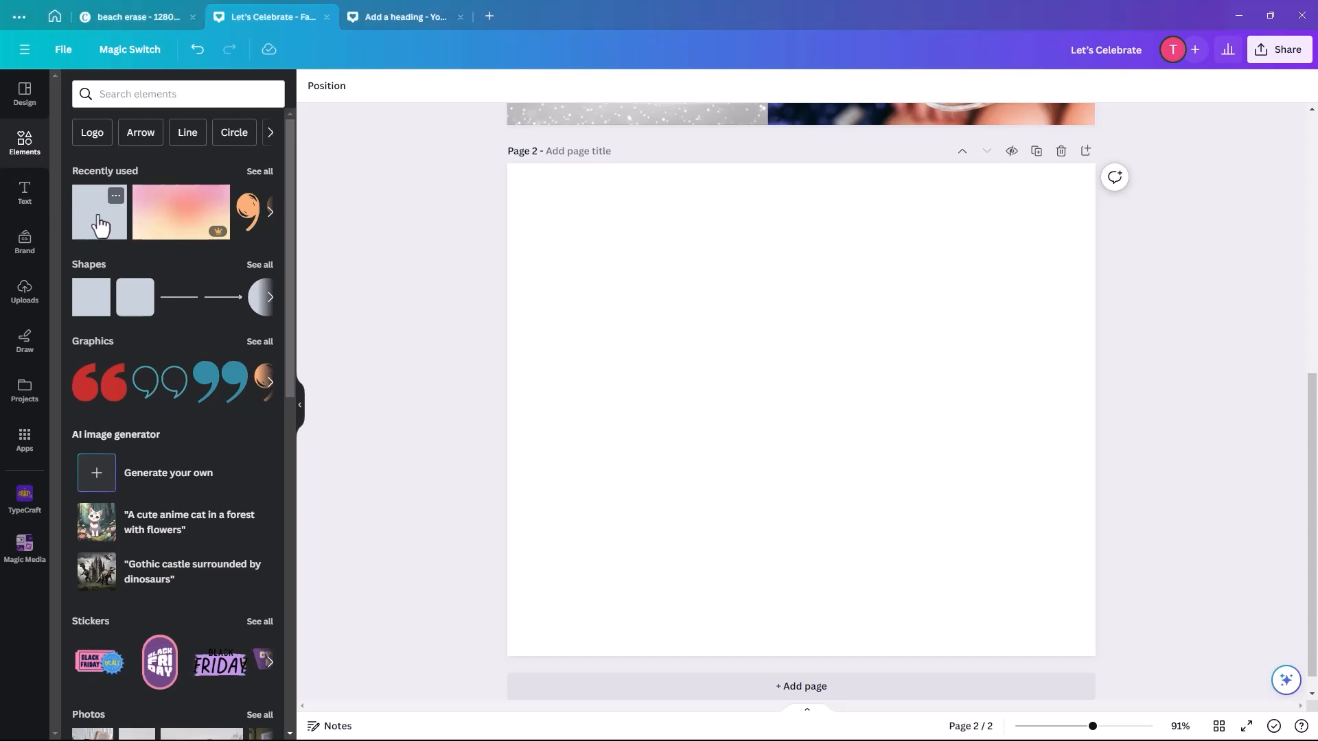
drag(759, 456, 538, 280)
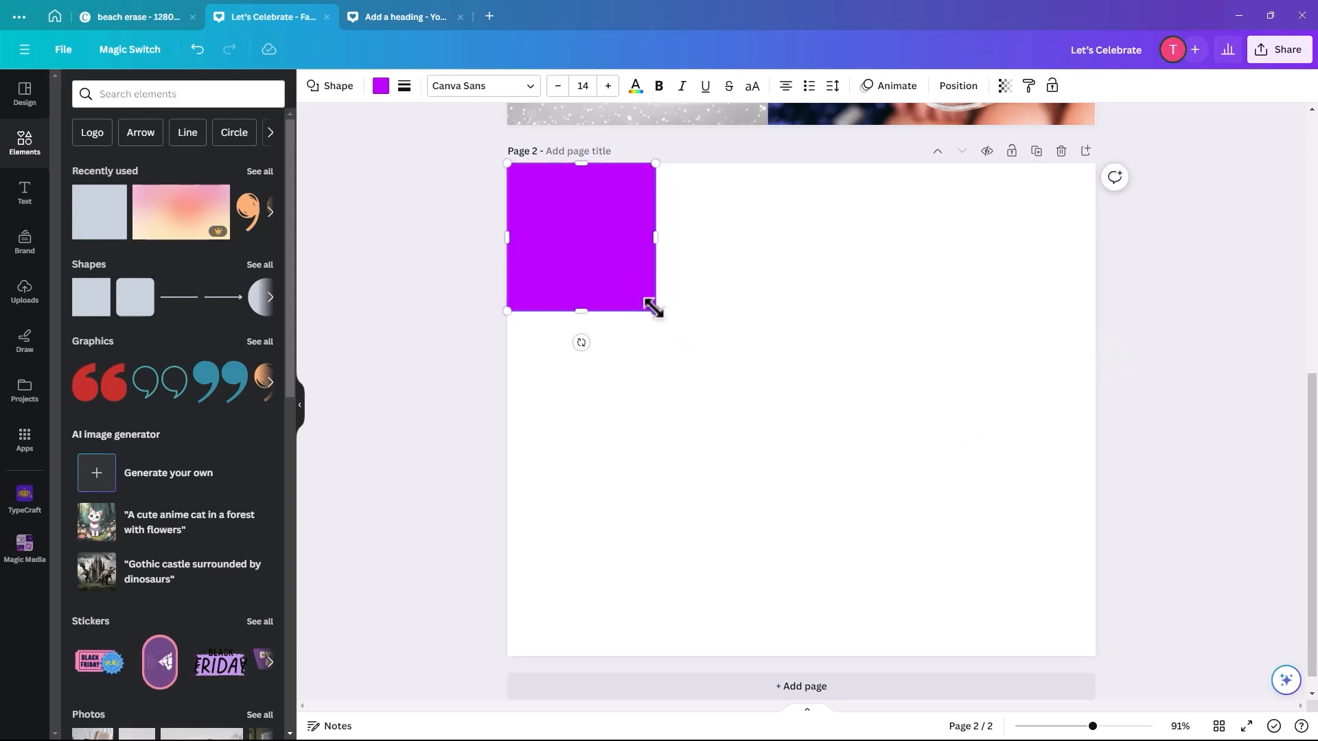
drag(652, 309, 1096, 656)
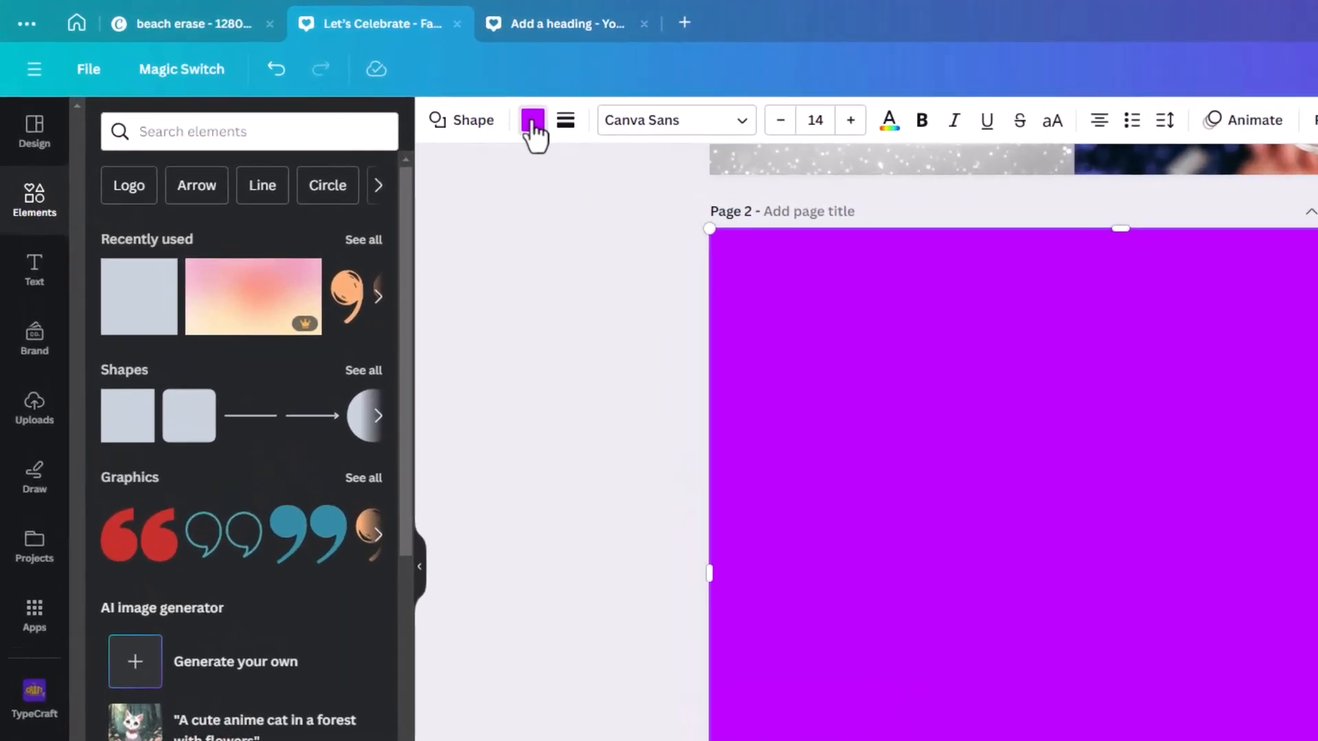
Give the page-sized square a horizontal gradient fill and set its first gradient color to blue #4302FD, keeping pink as the second
click(381, 87)
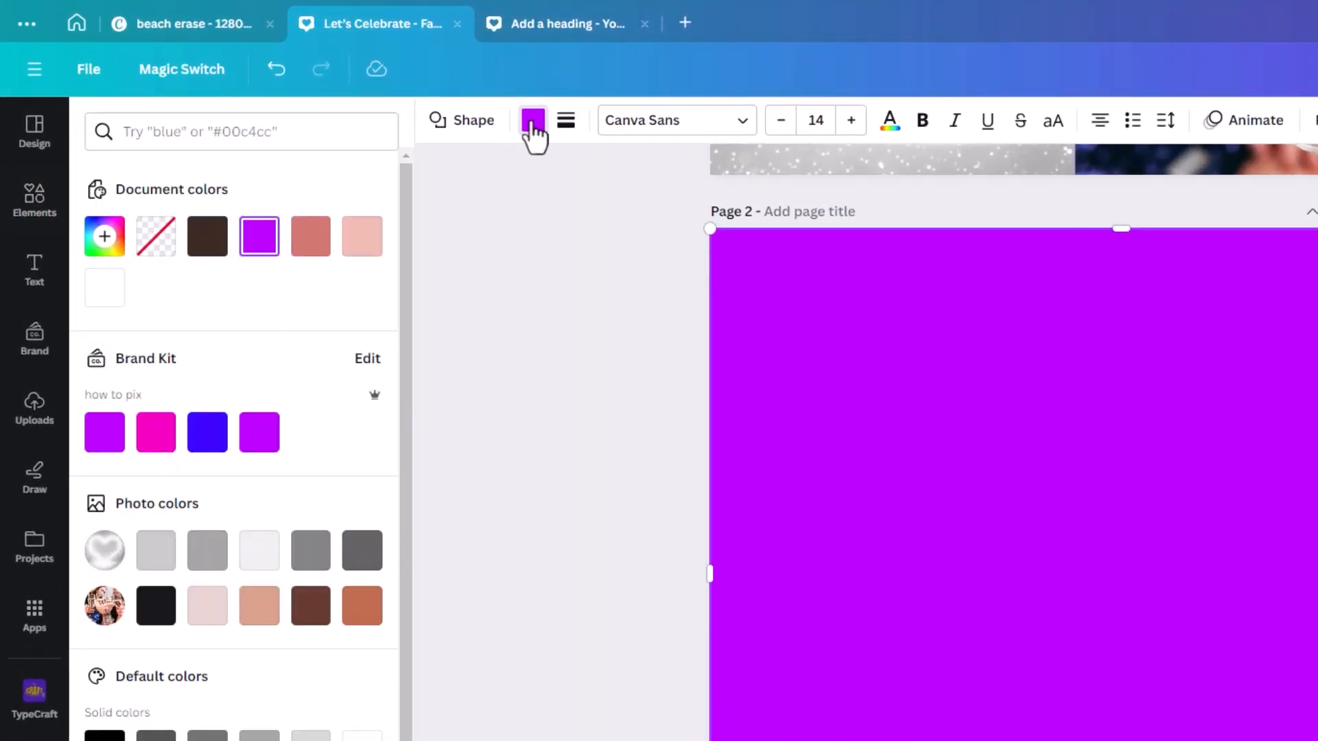
click(103, 241)
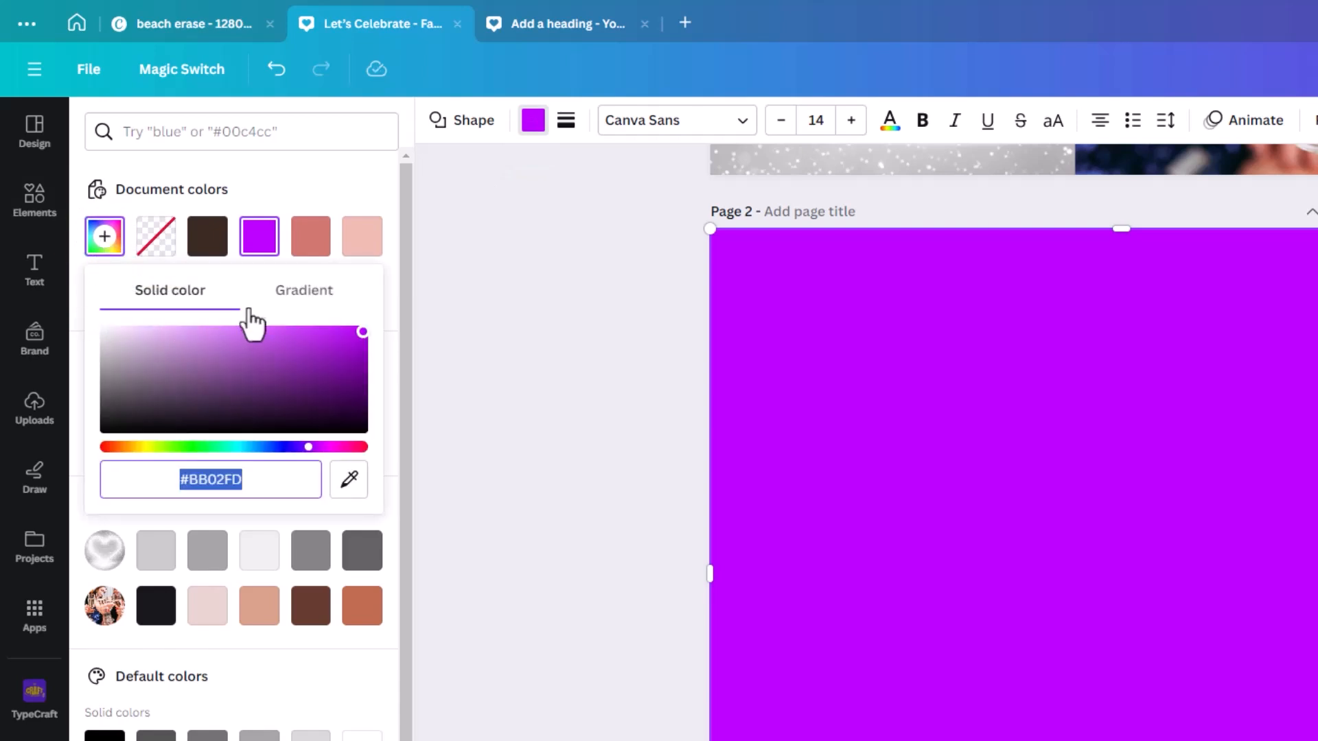
click(304, 300)
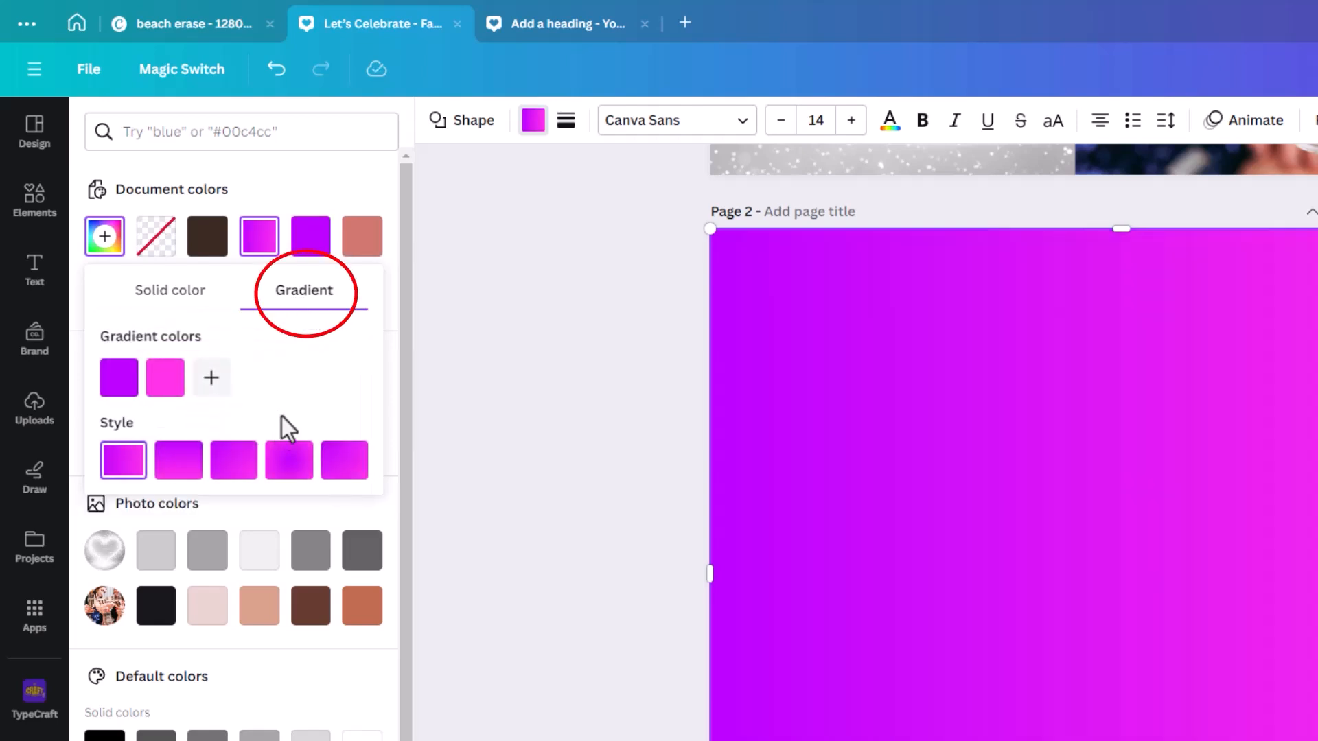
click(130, 383)
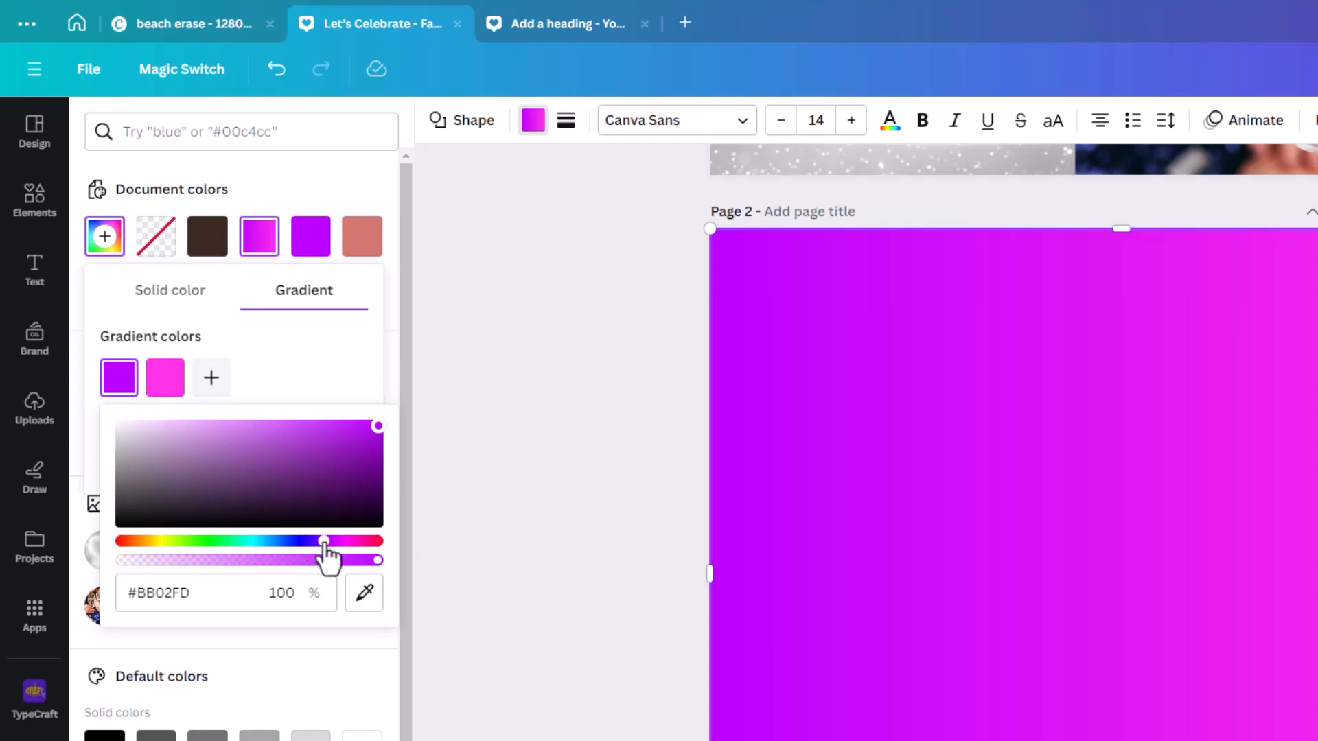
drag(324, 541, 302, 542)
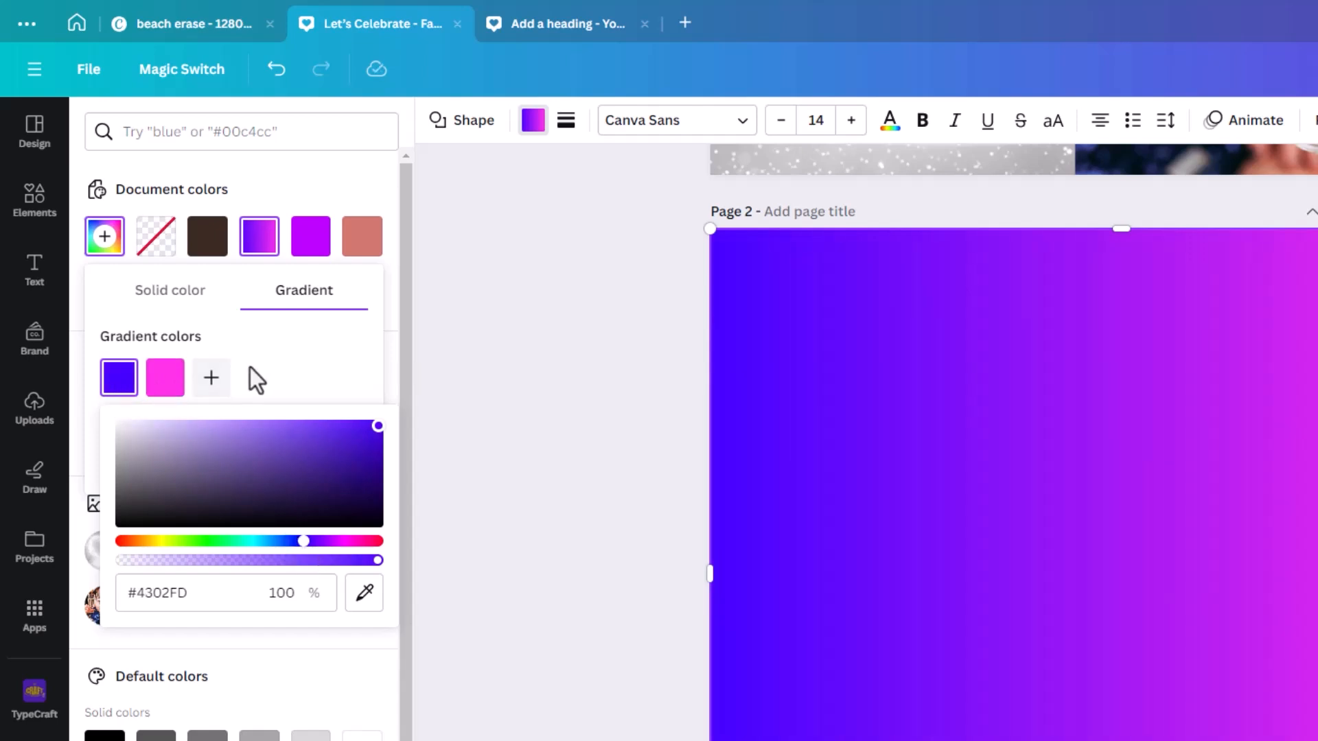
click(332, 380)
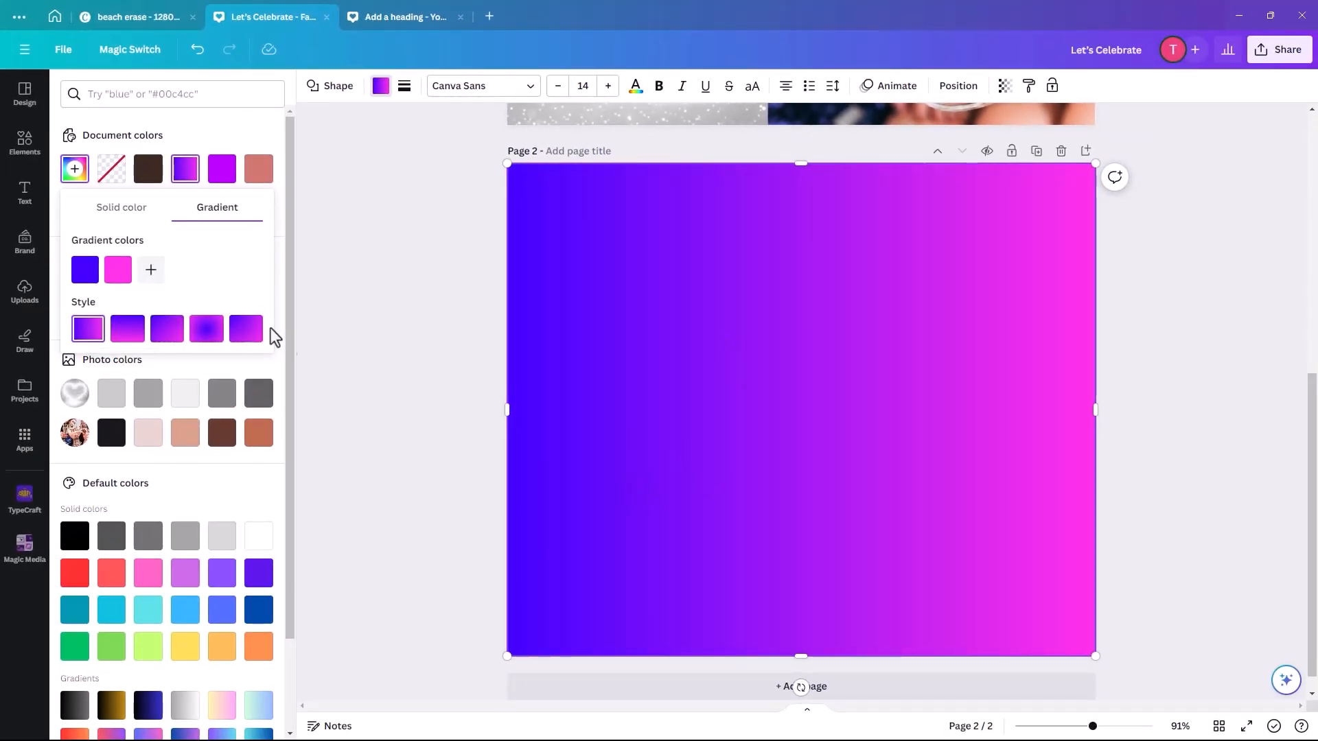
Add a text box reading "Gradient" on top of the gradient square on page 2
click(709, 185)
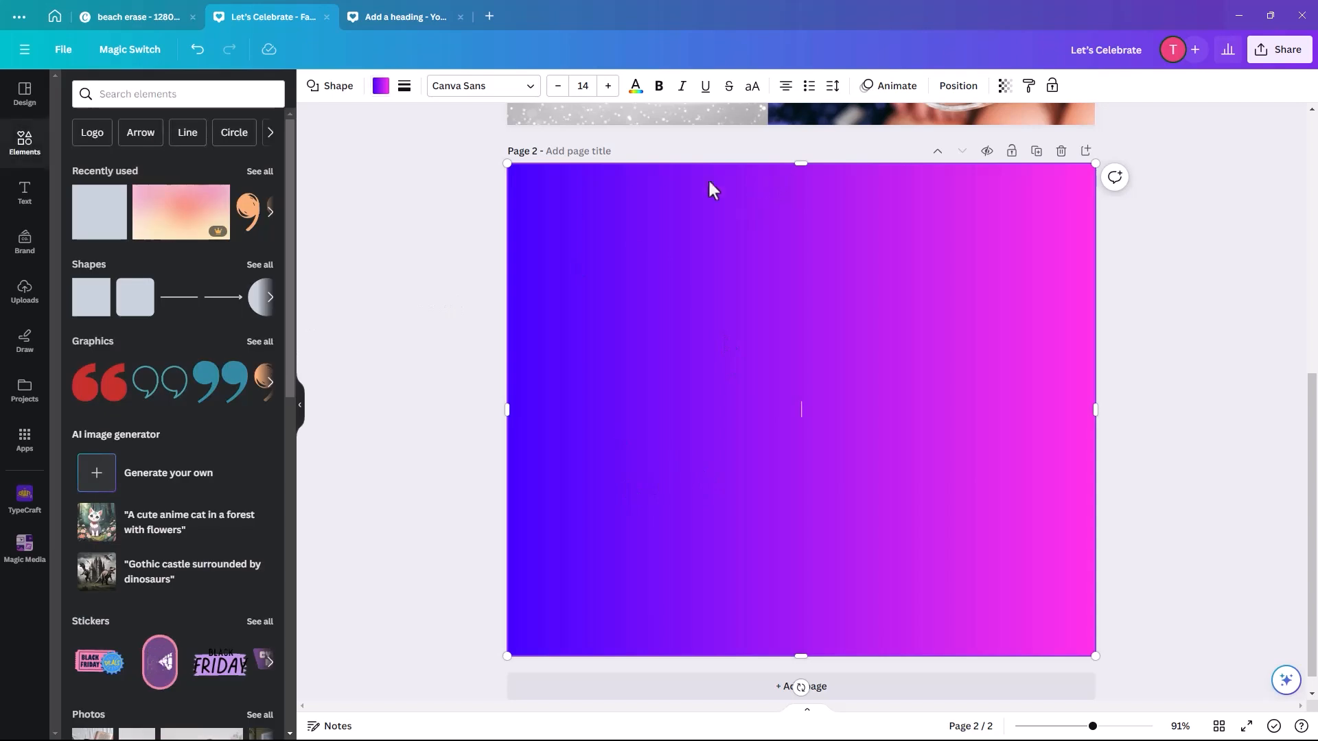
click(26, 193)
click(164, 136)
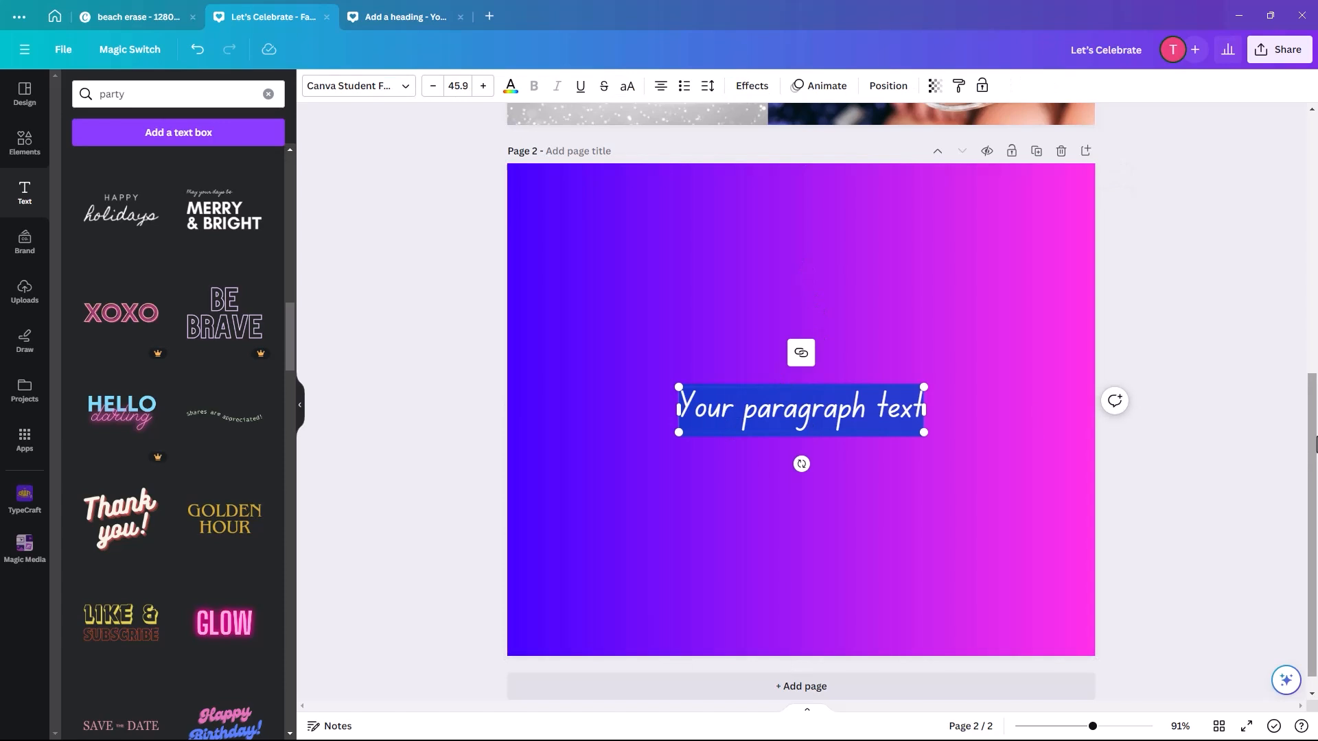
text(a)
text(radient)
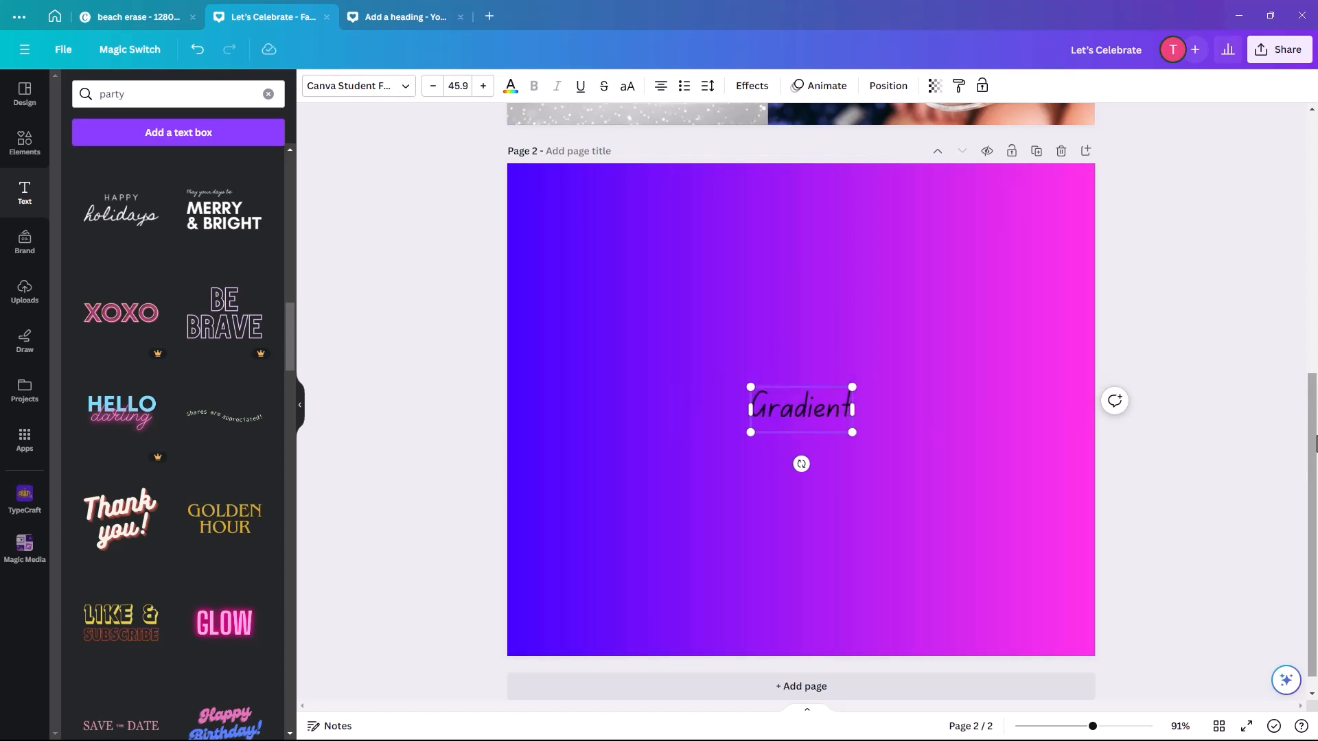
Set the "Gradient" text in Anton and enlarge it to size 200, spanning nearly the page width and centered horizontally
key(ctrl+a)
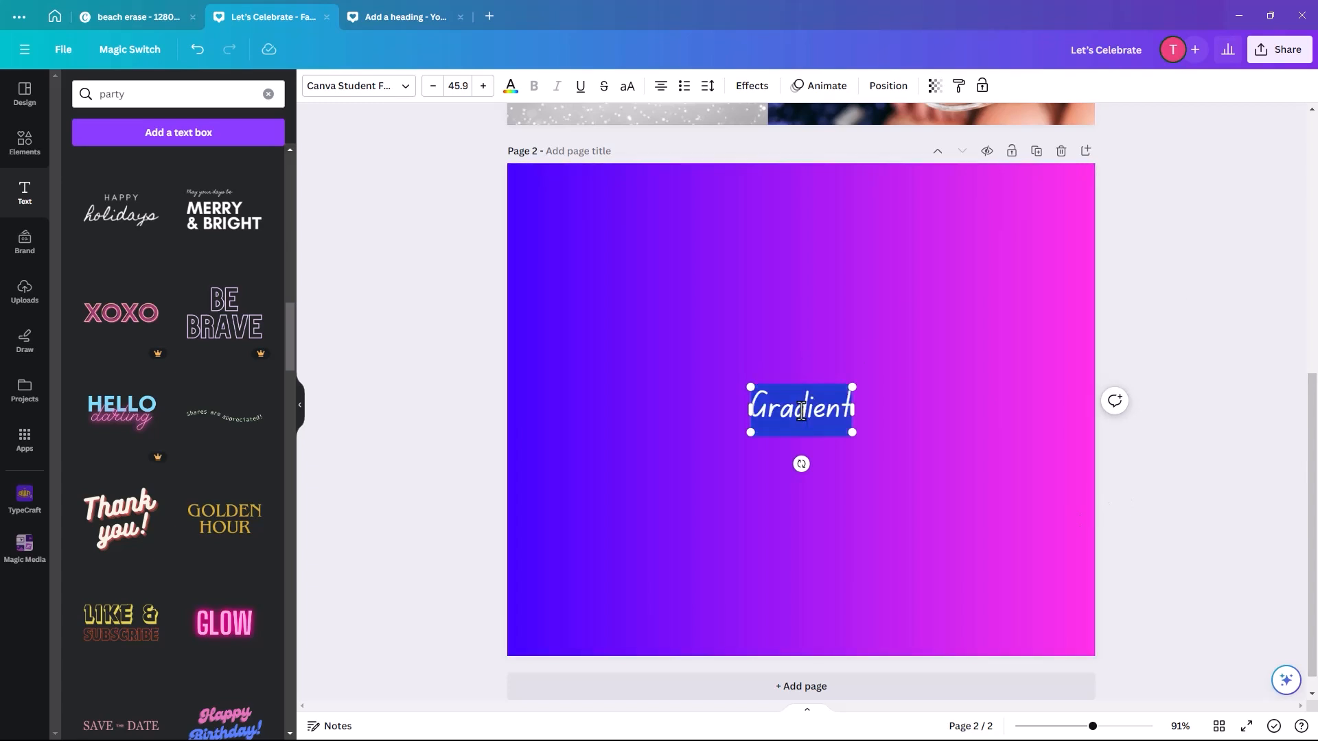
click(405, 87)
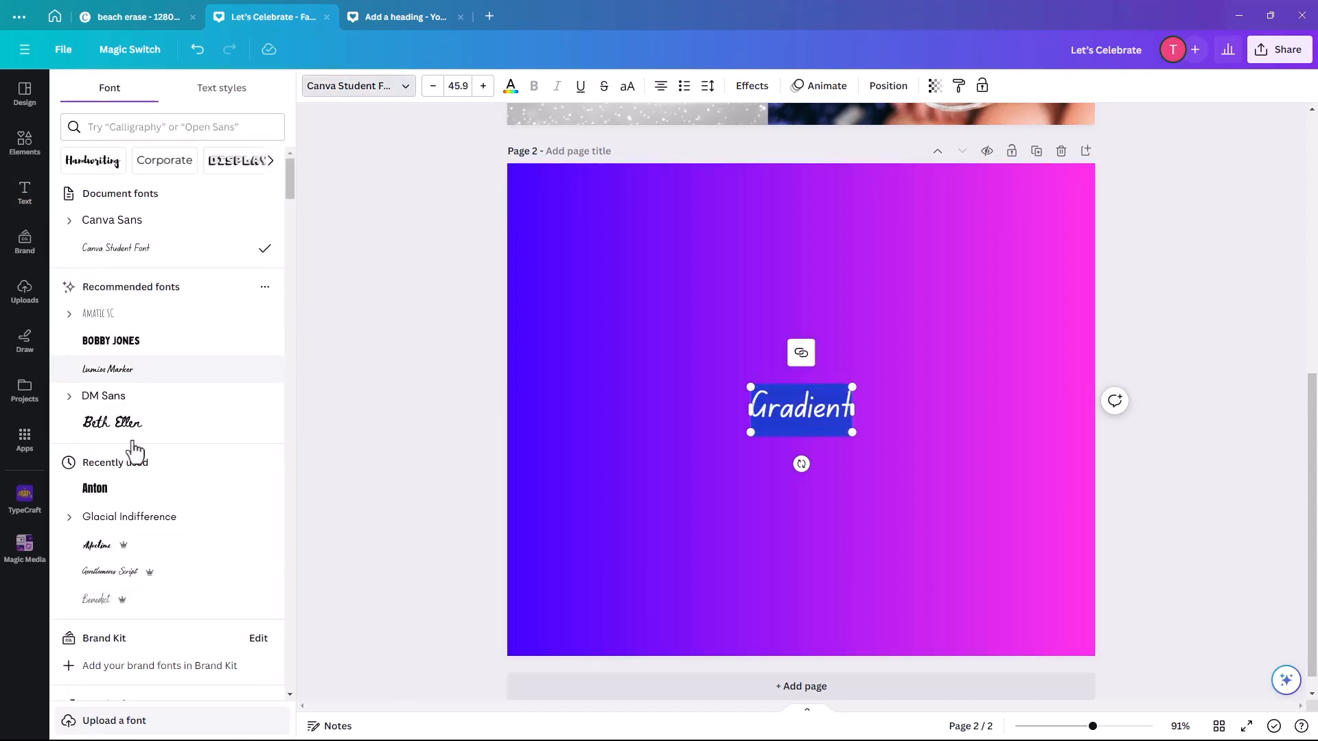
click(115, 492)
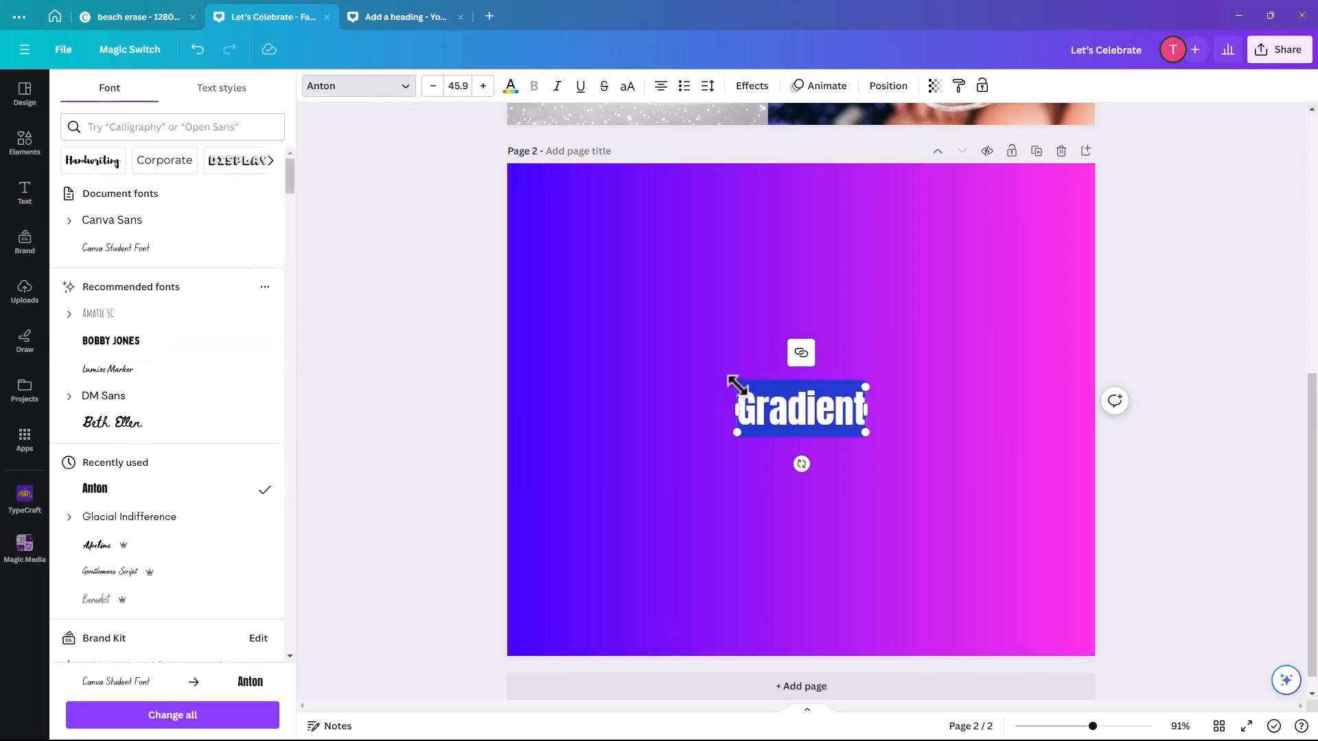
drag(736, 385, 514, 303)
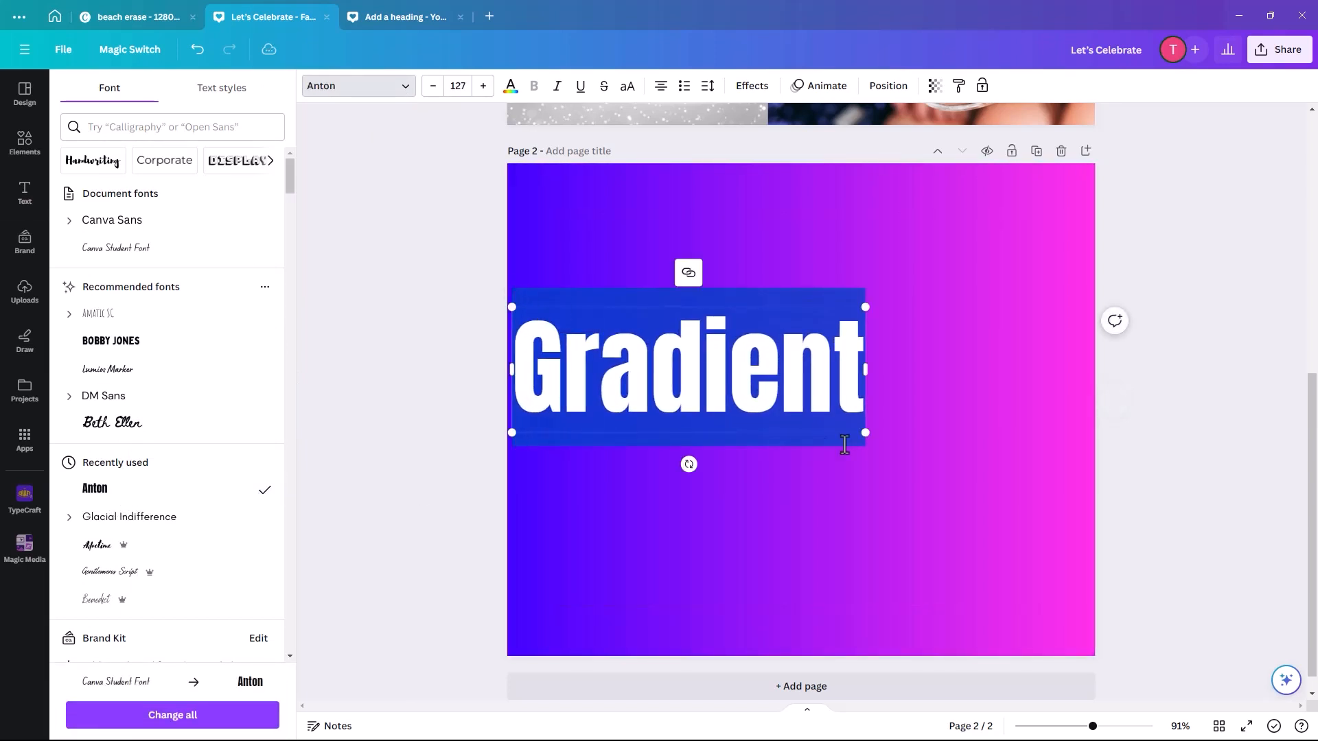
drag(866, 434, 1062, 526)
click(657, 266)
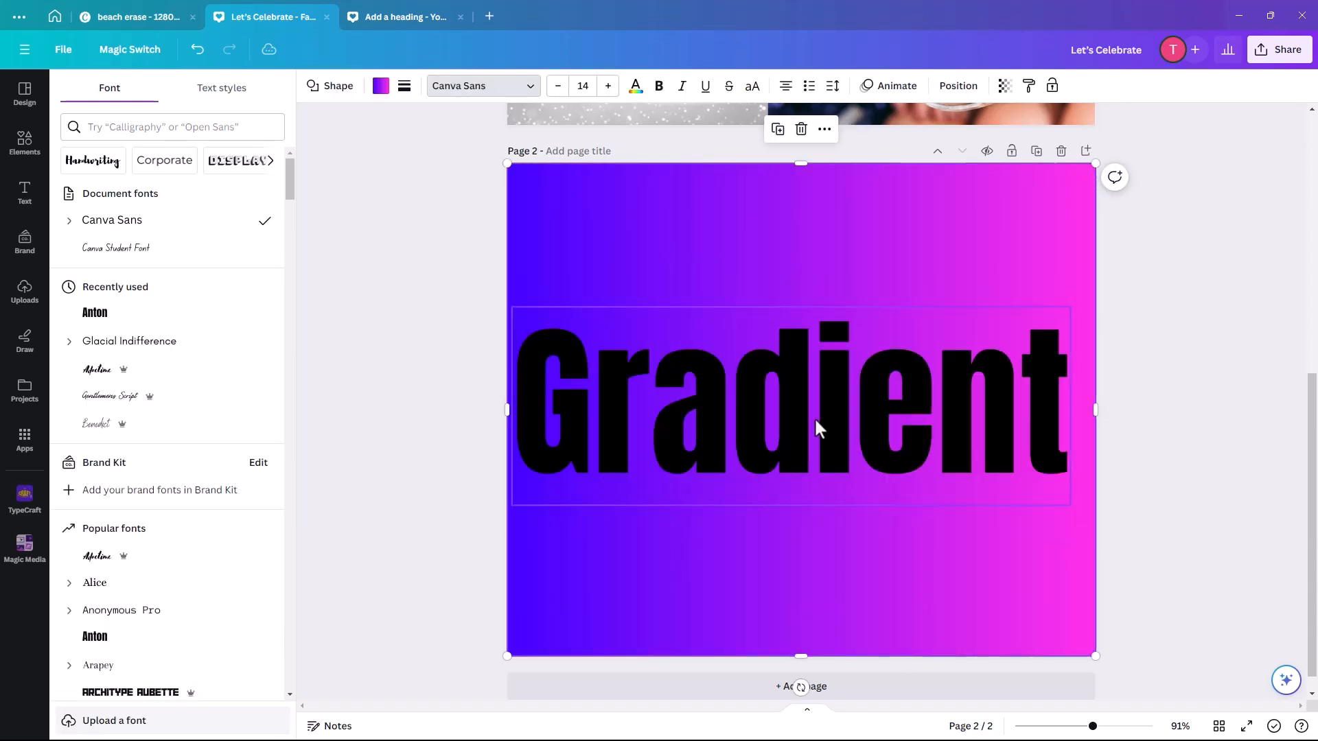
drag(755, 406, 764, 378)
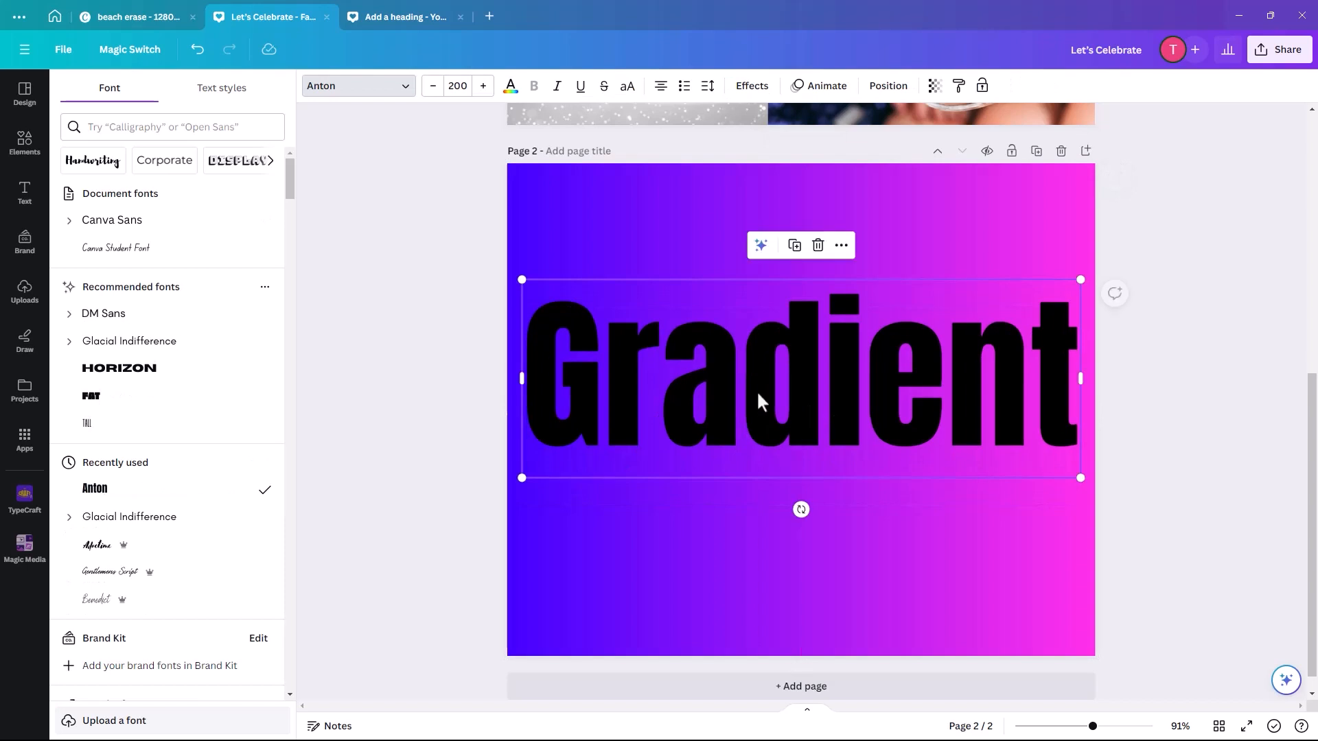
Color the "Gradient" text white #ffffff and lower its transparency setting to 35
click(511, 101)
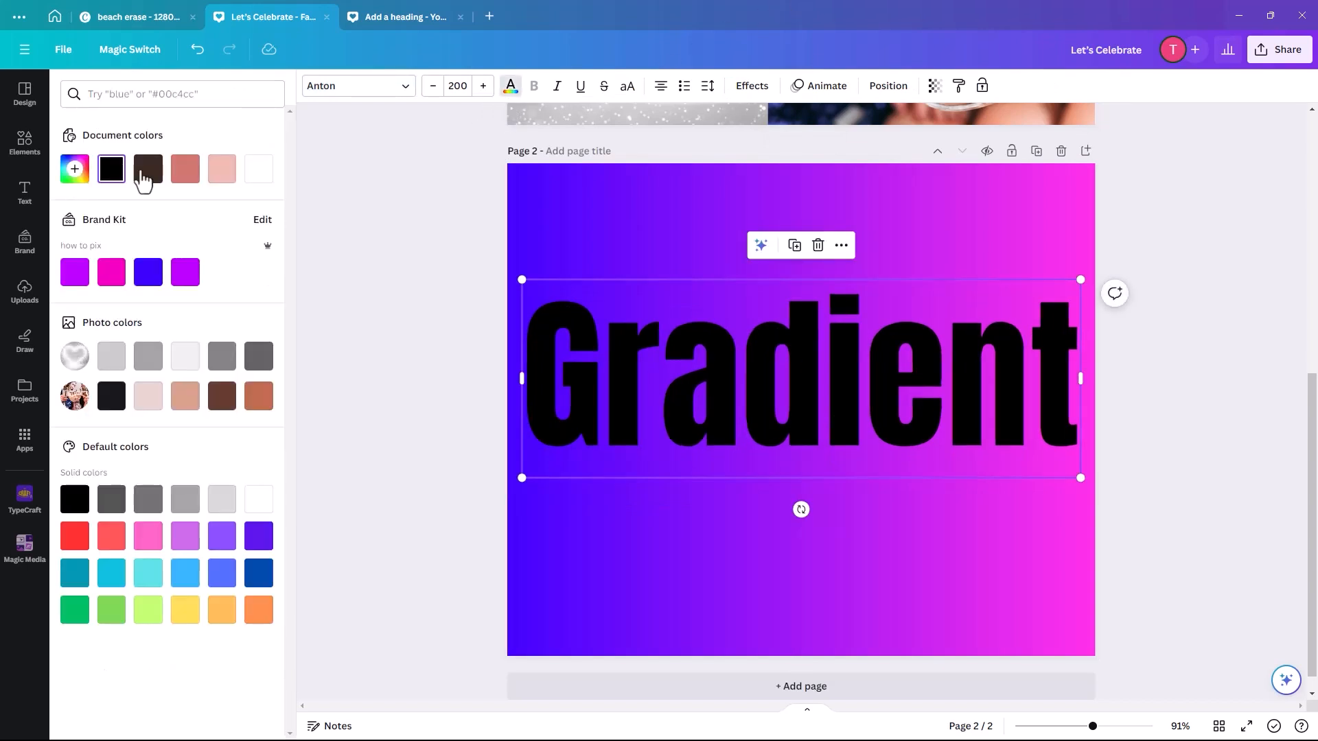
click(265, 177)
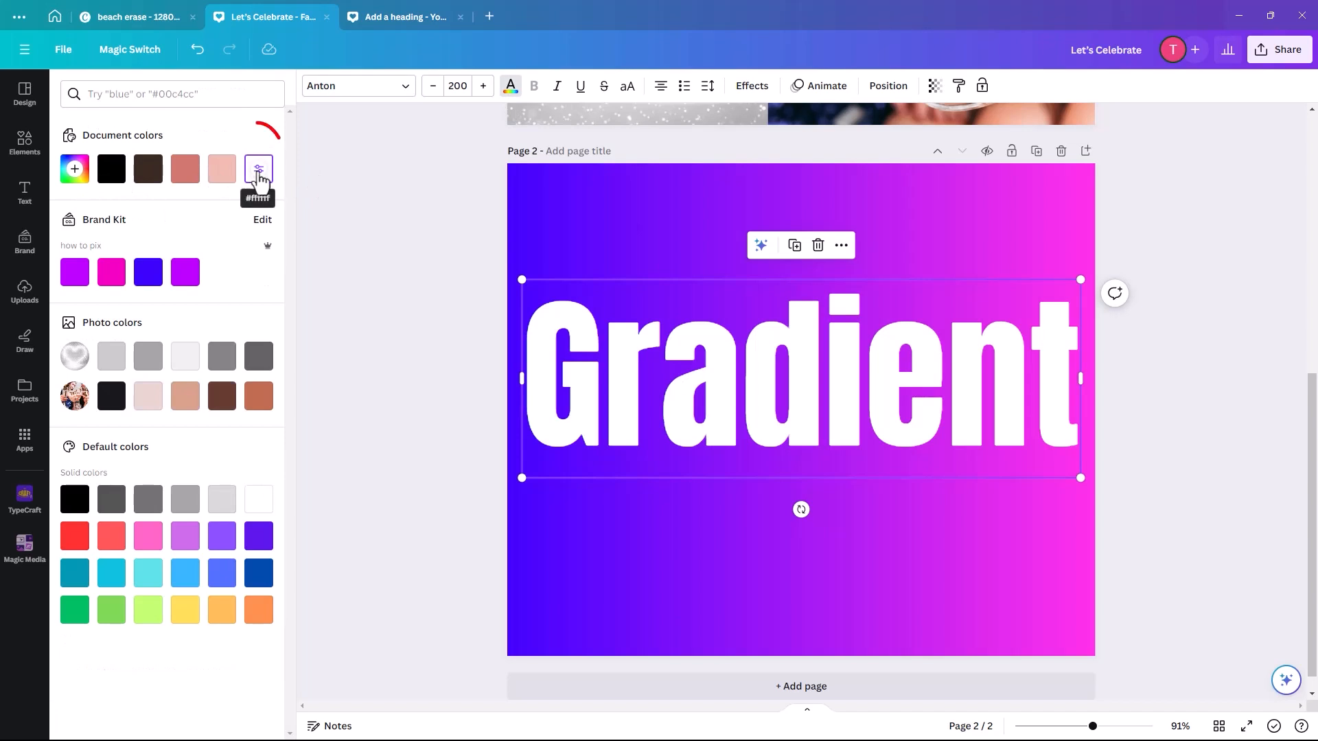
click(935, 85)
drag(935, 140, 854, 140)
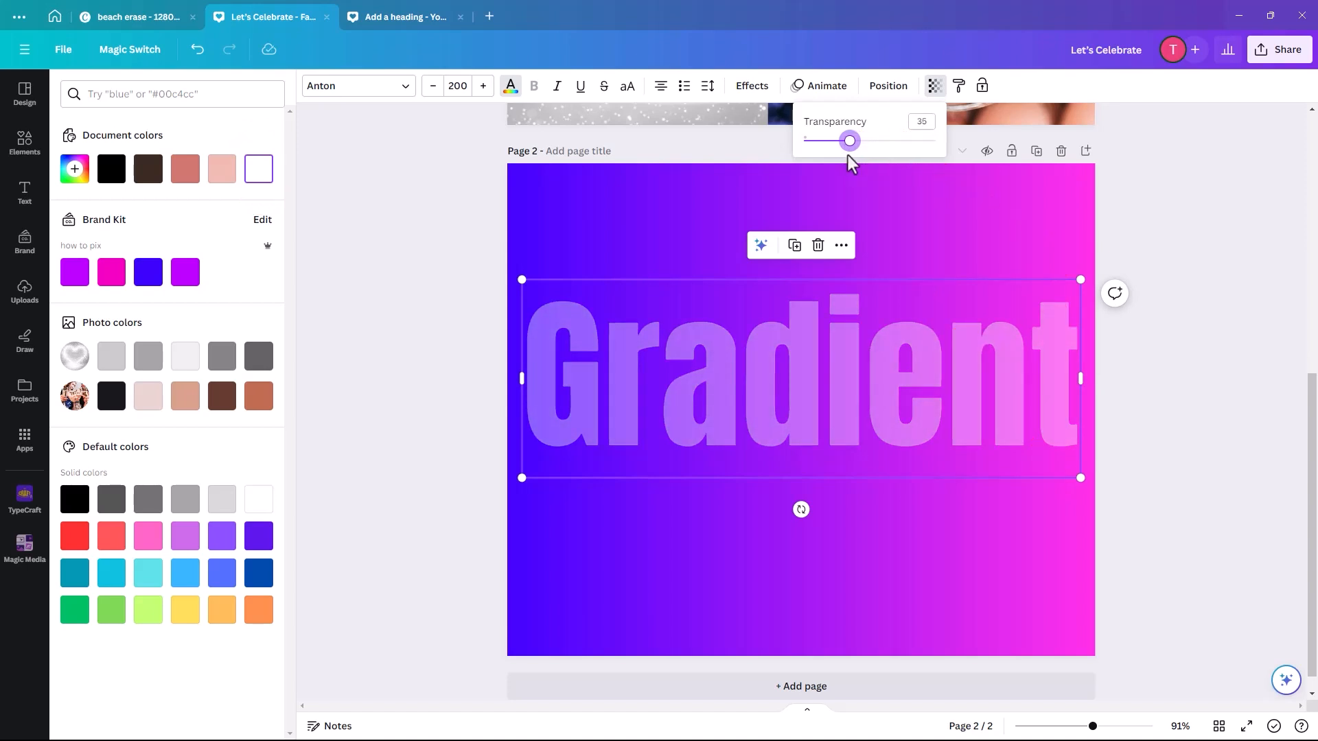
click(423, 232)
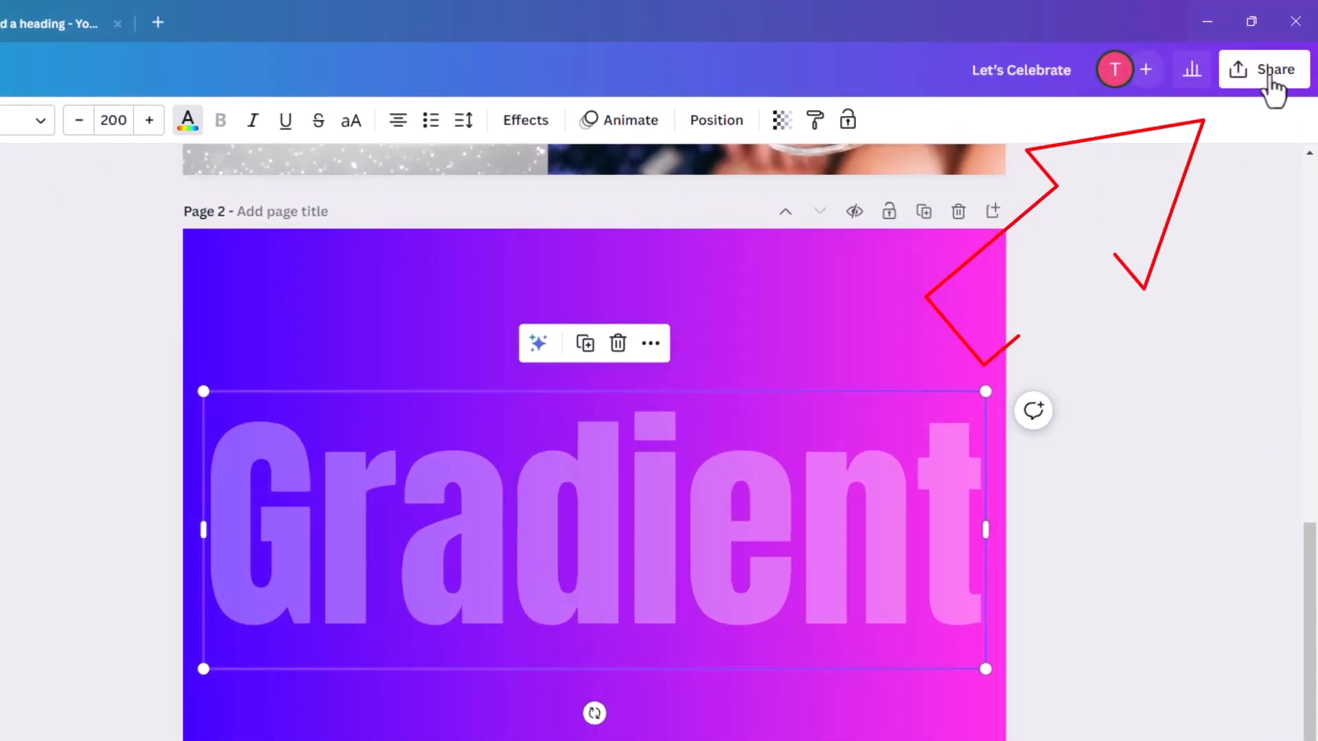
Download only page 2 of the design as a PNG and save it as Let's Celebrate in the Downloads folder
click(1270, 74)
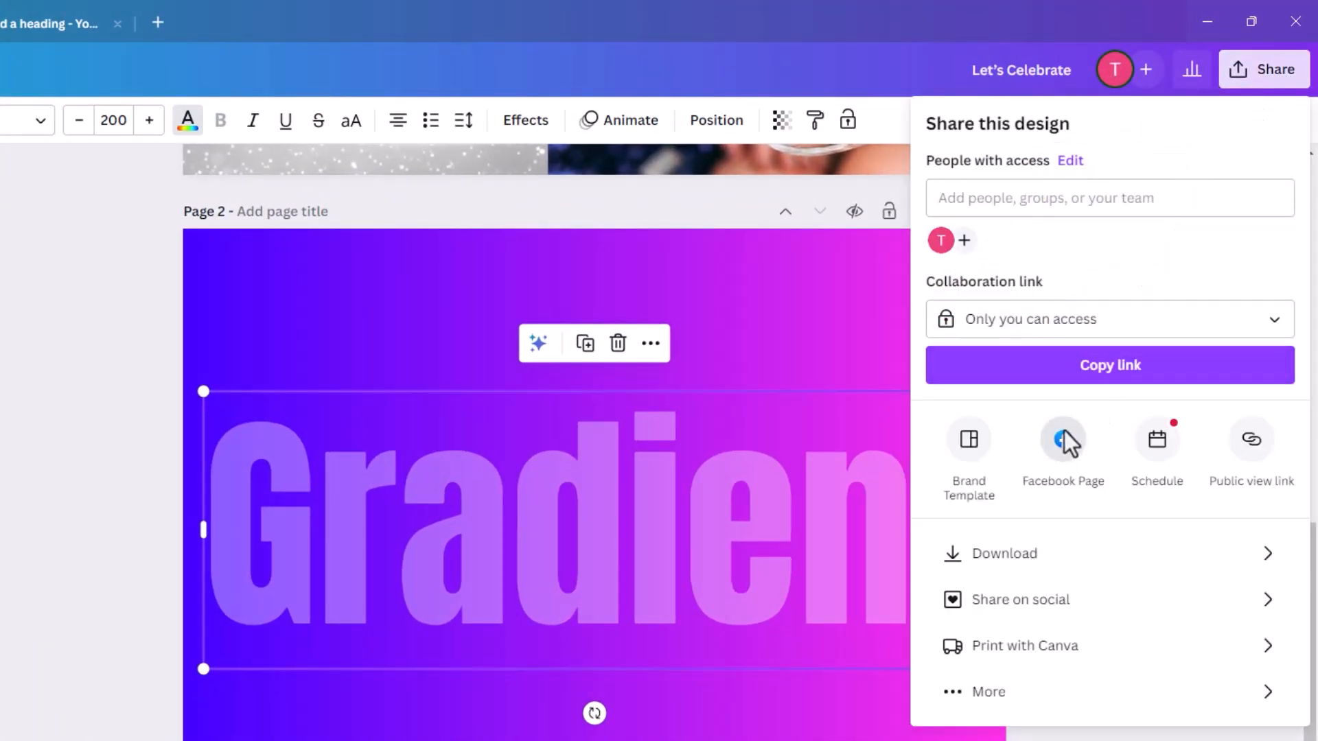
click(988, 555)
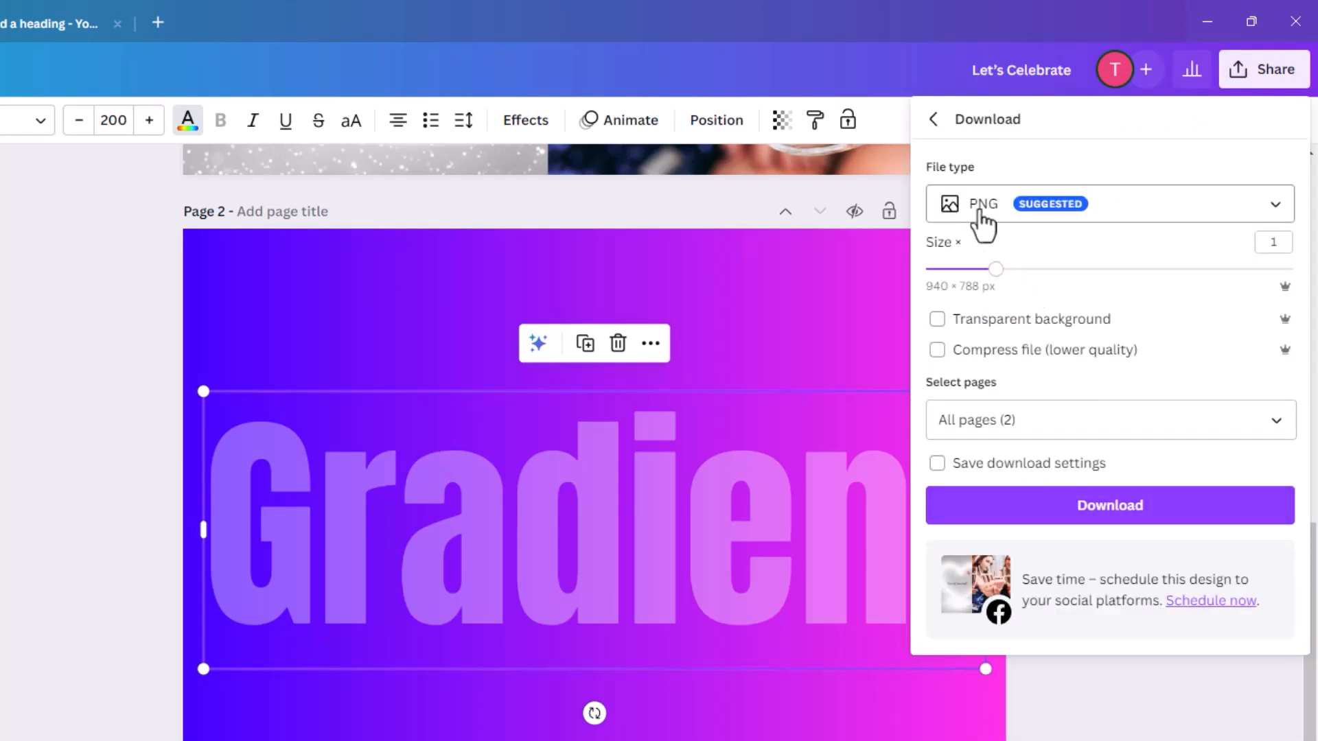
click(1275, 424)
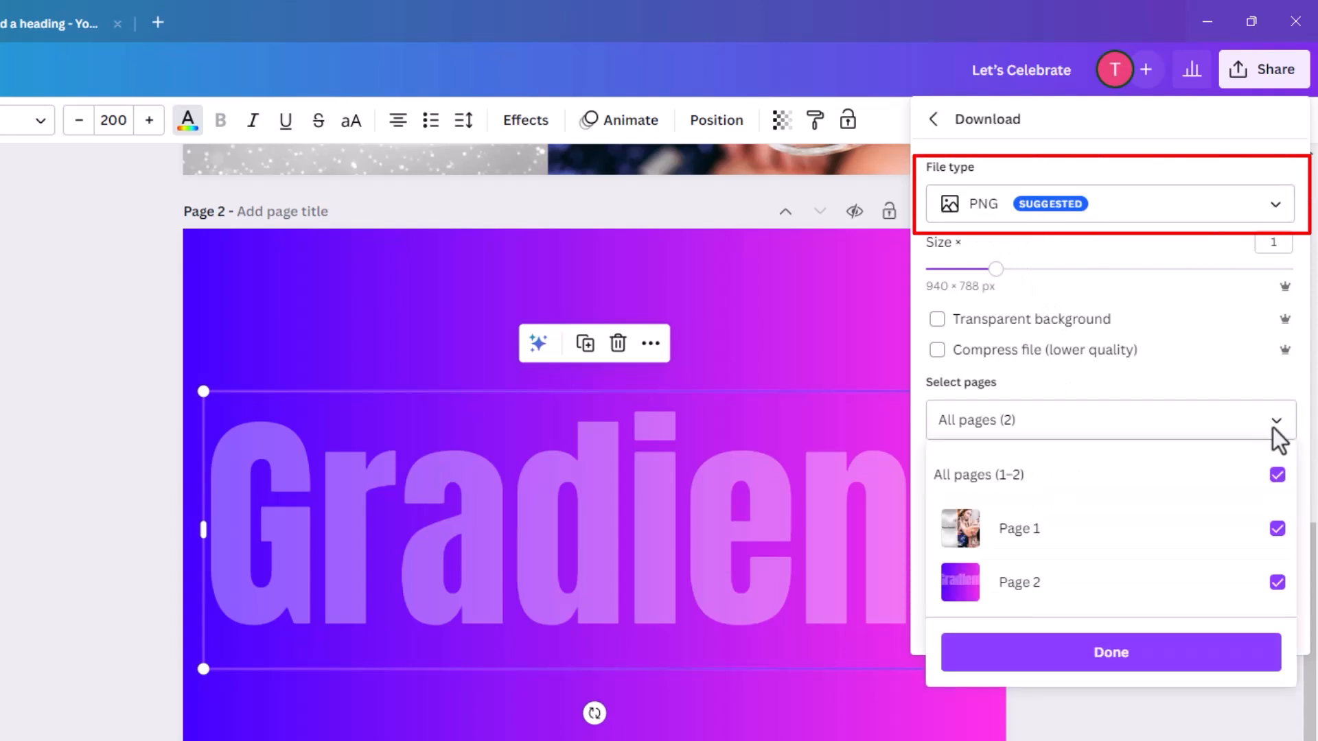
click(1278, 585)
click(1278, 538)
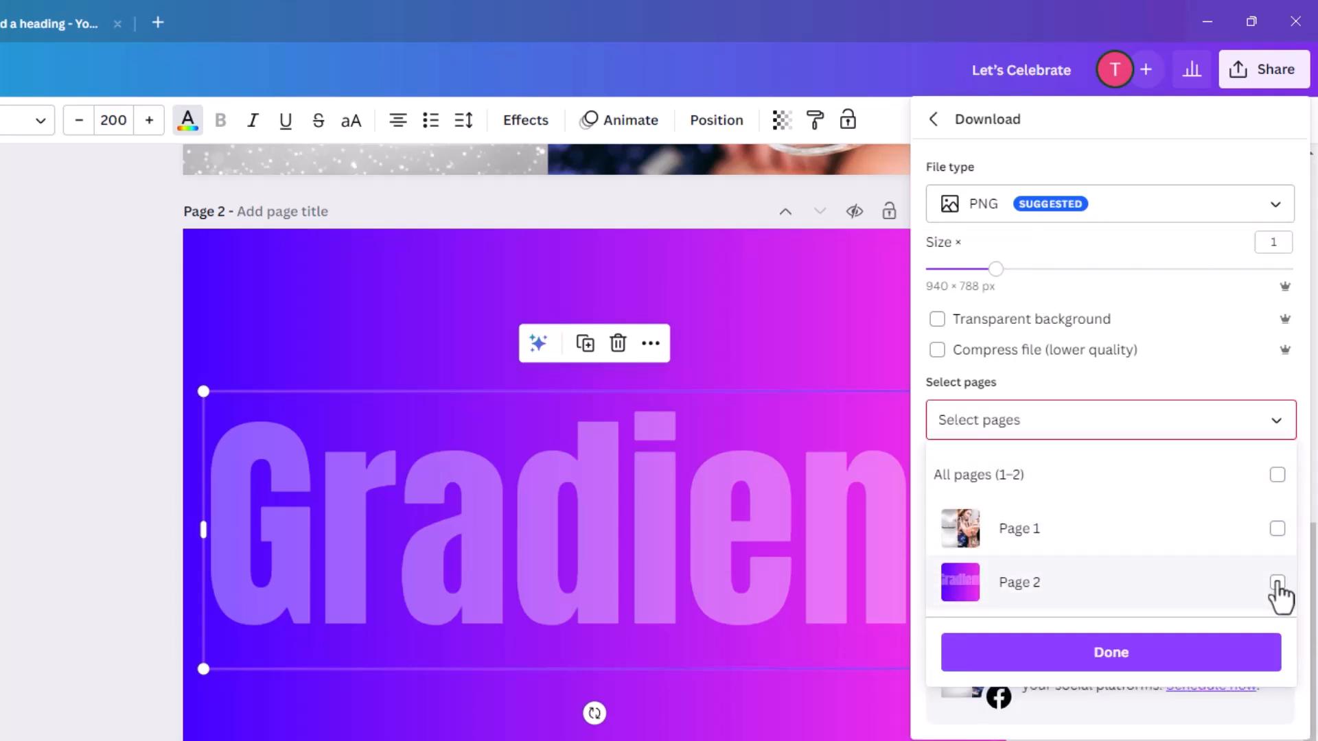
click(1278, 582)
click(1071, 657)
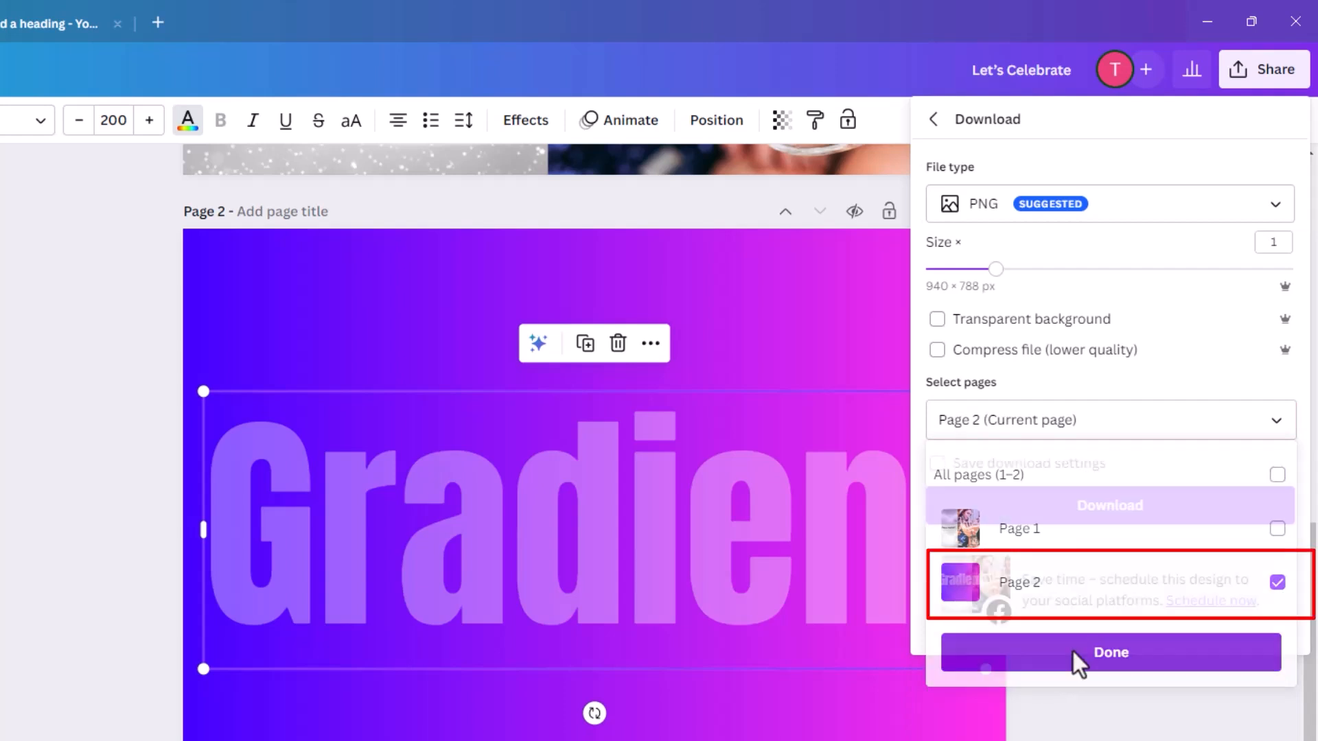
click(1058, 516)
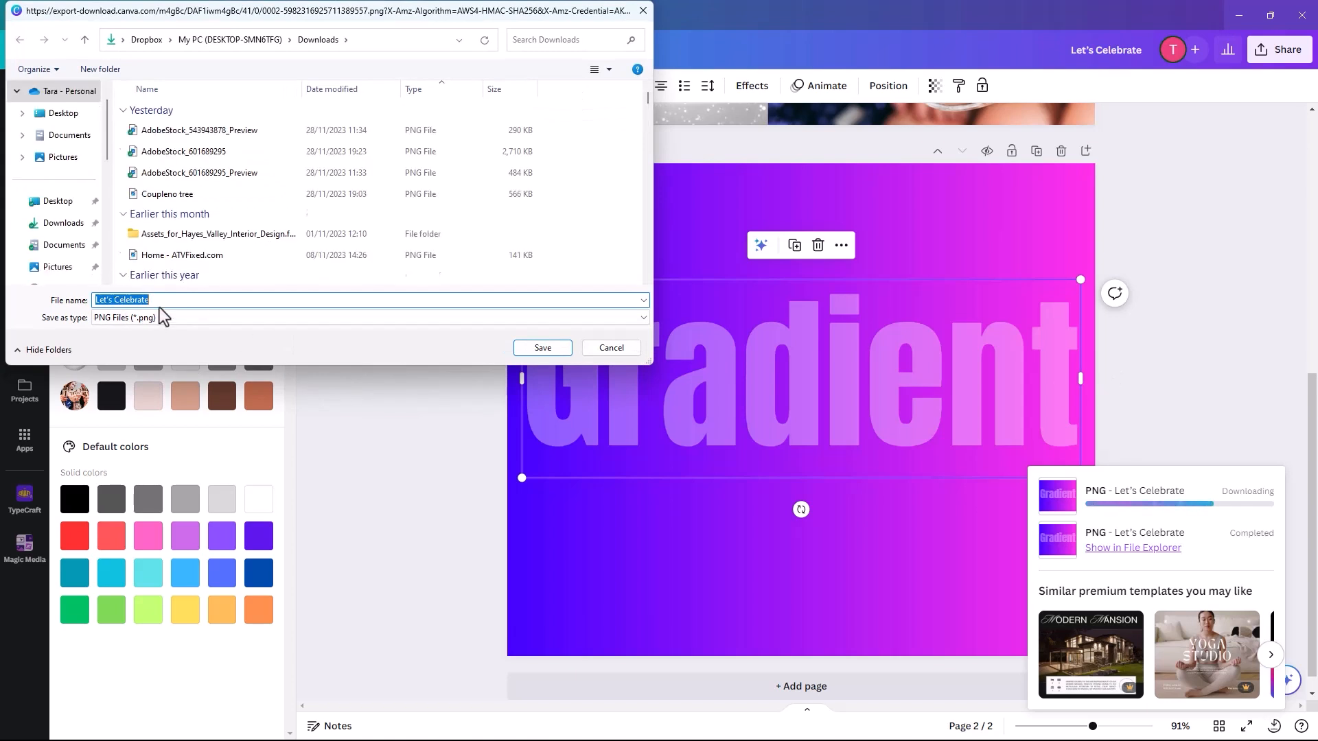
click(542, 349)
Upload the downloaded PNG of the gradient page from the Downloads folder to the design's uploads
click(703, 382)
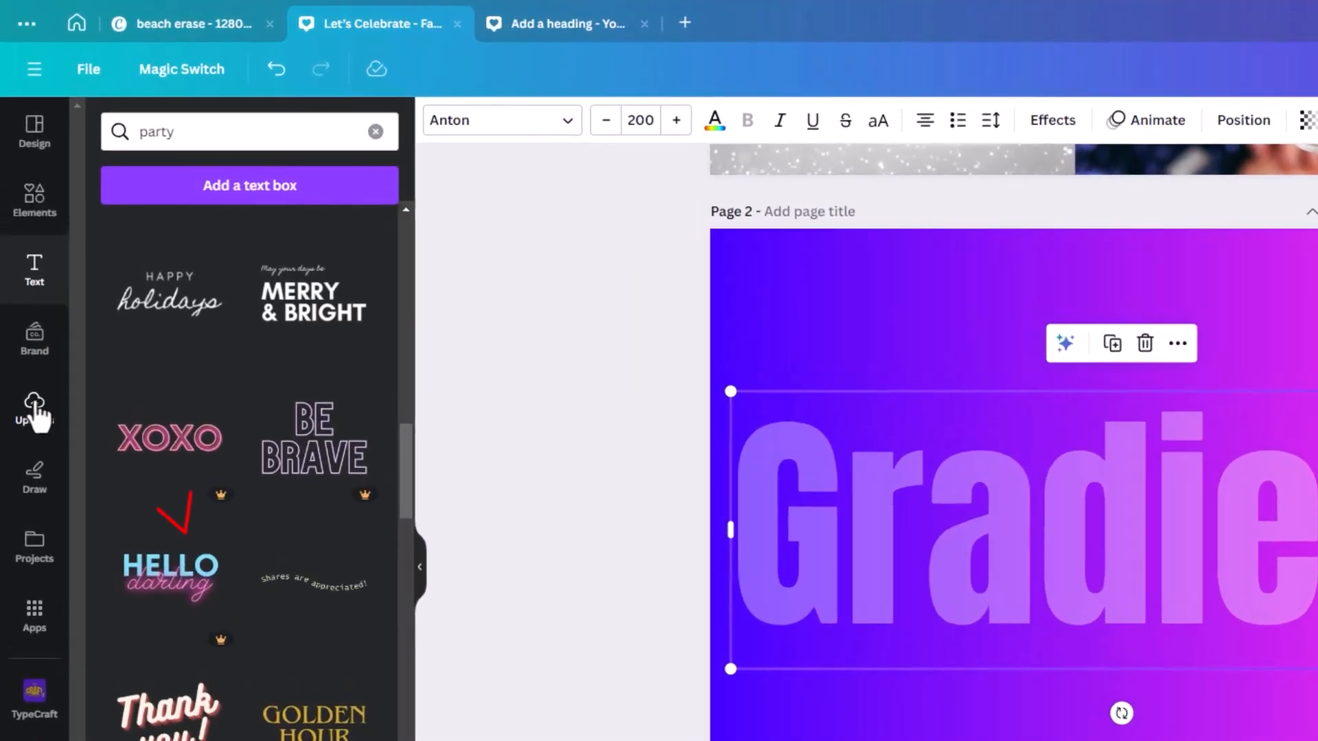
click(32, 374)
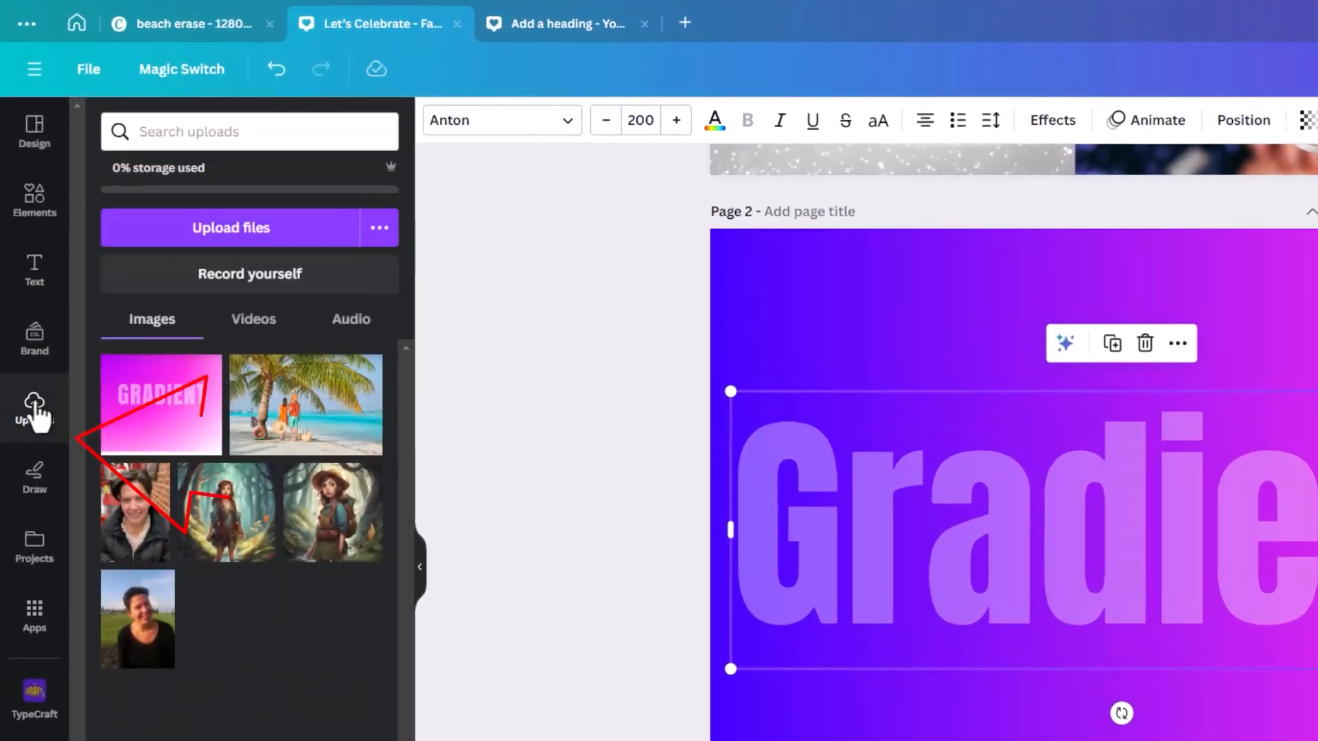
click(221, 237)
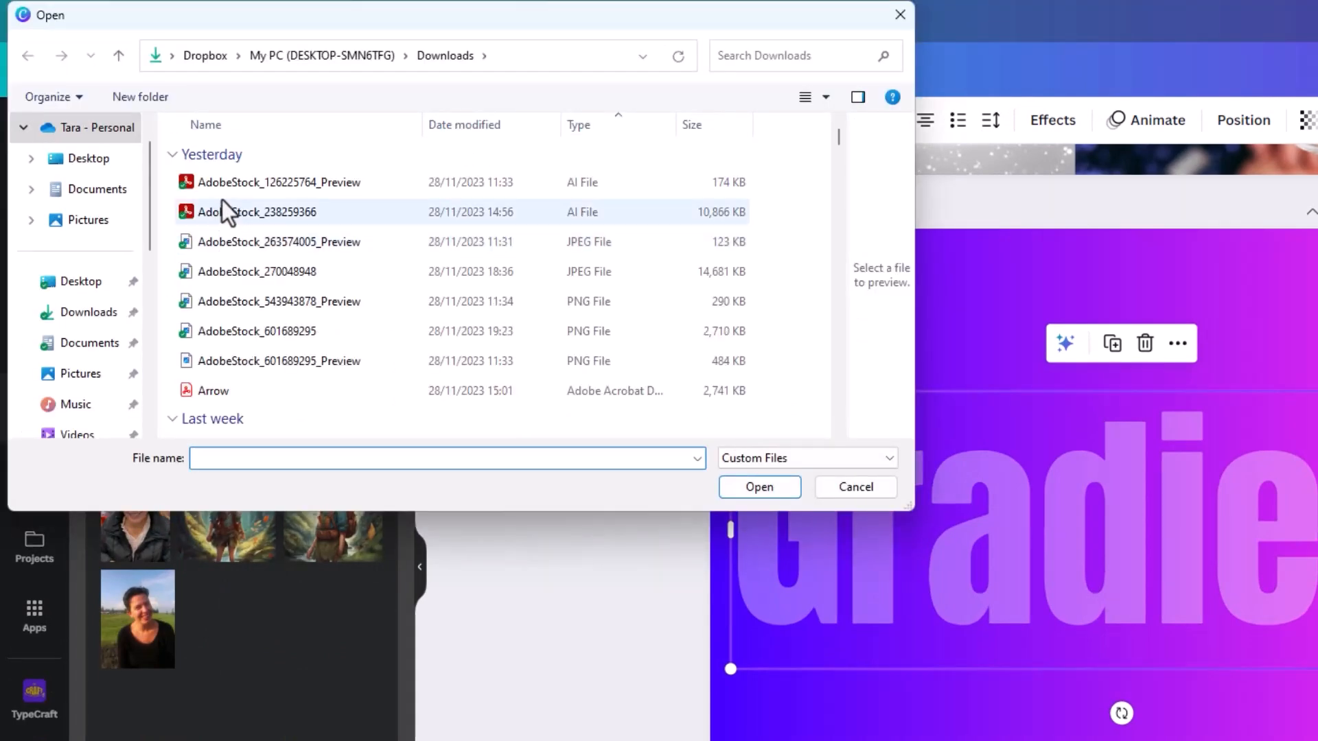
click(80, 314)
double_click(234, 182)
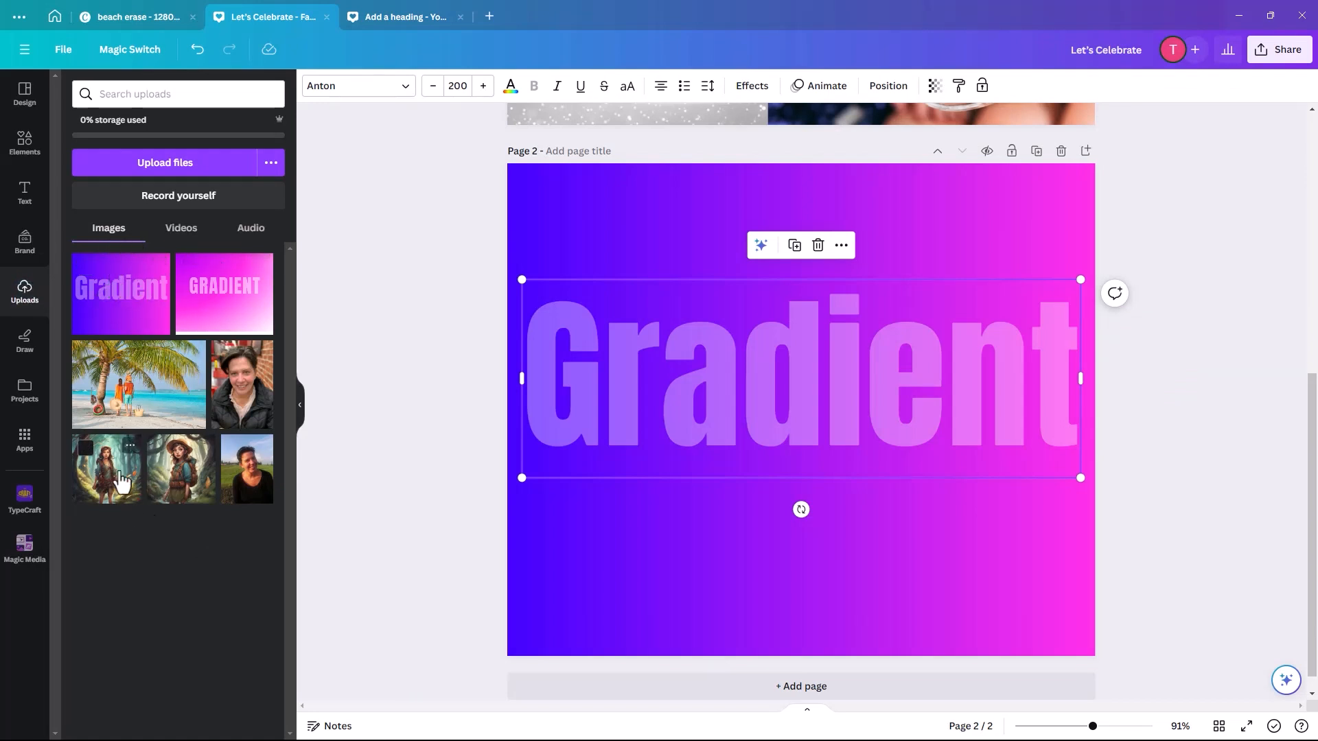
Delete the "Gradient" text and the gradient square from page 2 so the page is blank
drag(443, 223, 859, 413)
key(Delete)
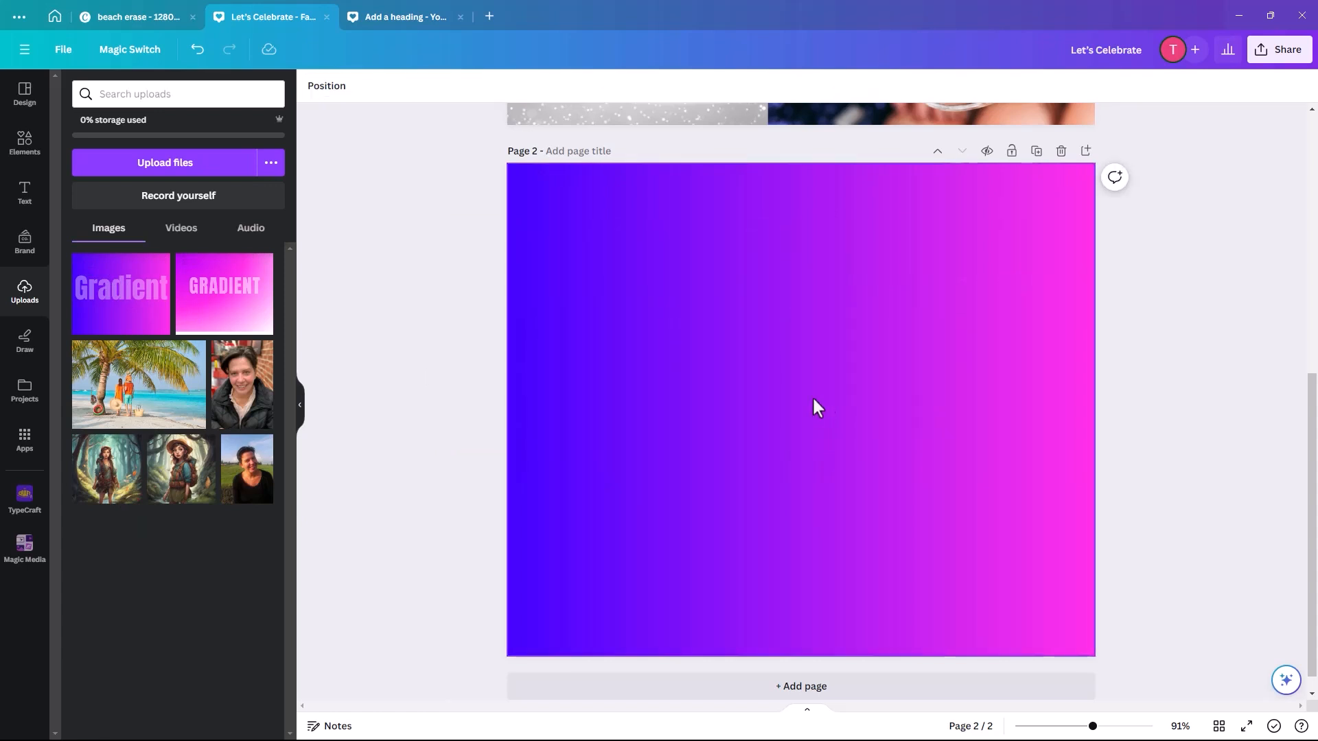
click(779, 401)
key(Delete)
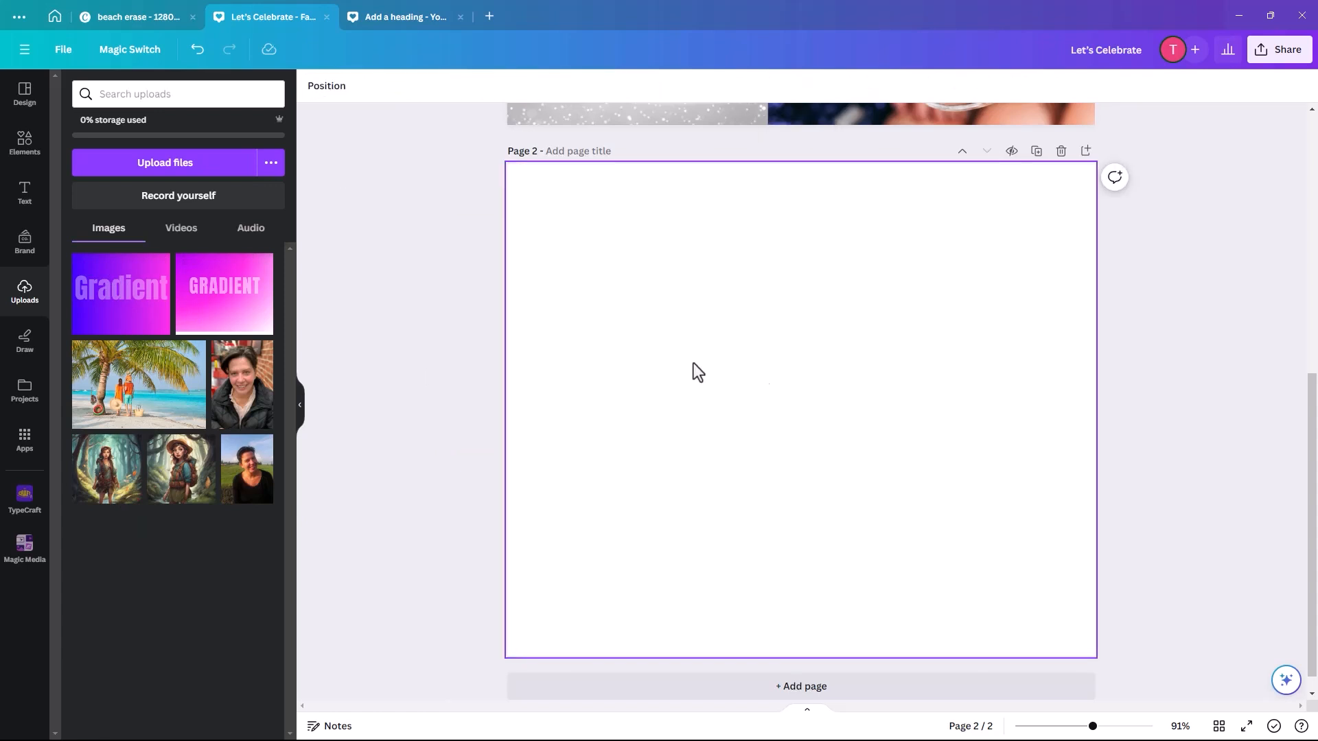
Place the uploaded Gradient image on page 2, align it to the upper-left page corner and enlarge it to fill the page
click(125, 313)
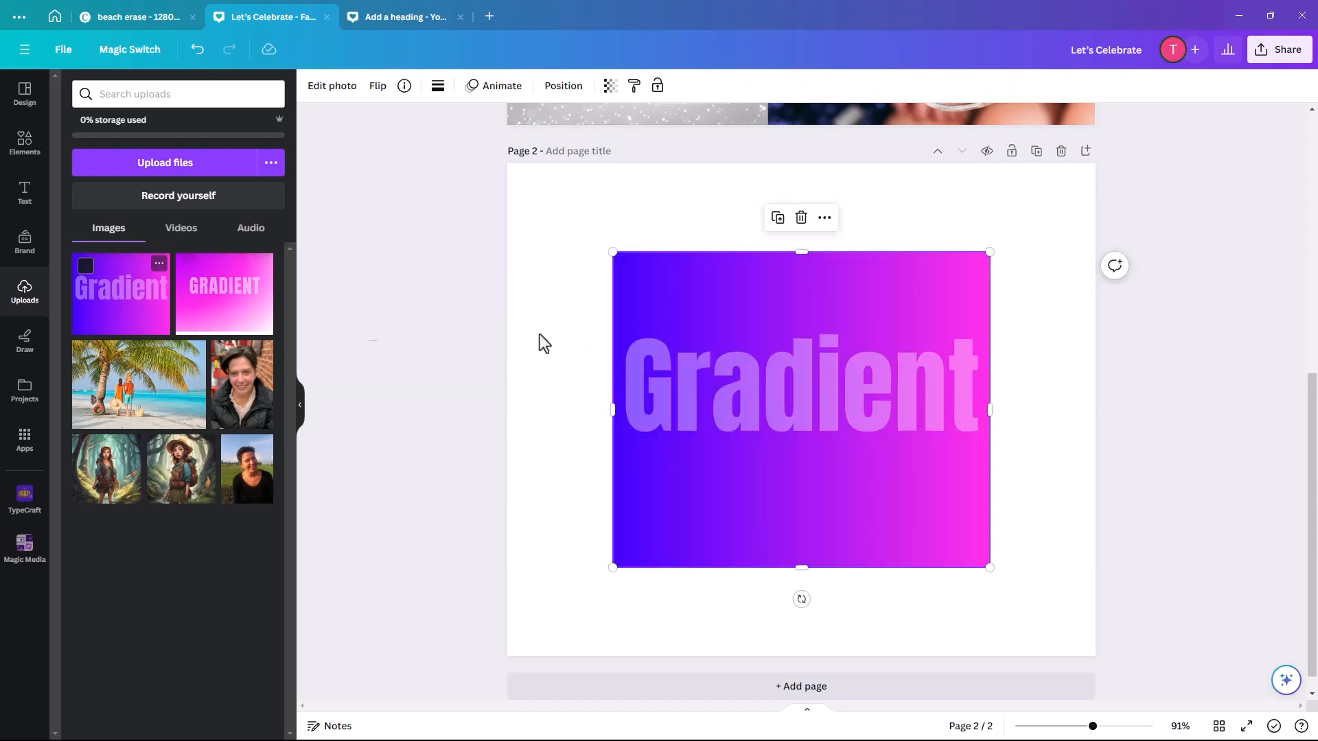
drag(730, 499, 624, 405)
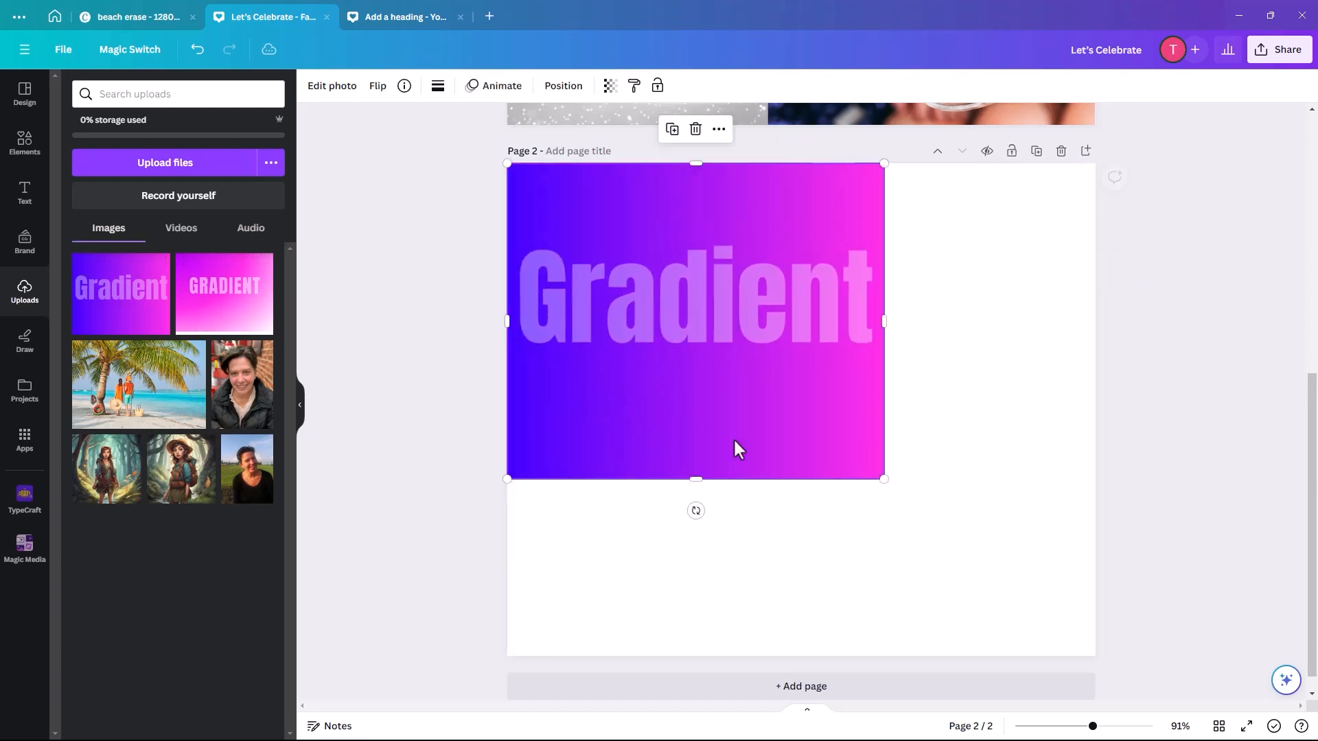
drag(1092, 642, 1095, 656)
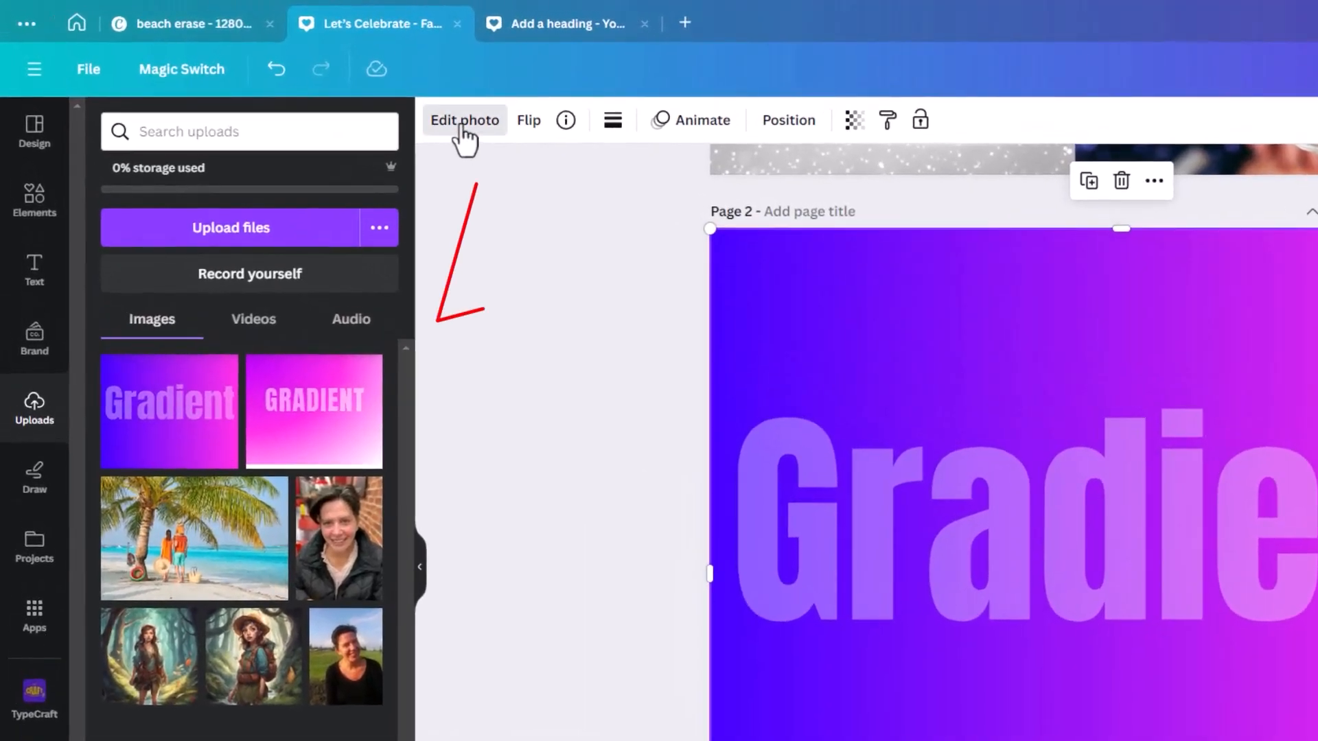
Remove the background of the Gradient image with BG Remover, leaving only the gradient lettering
click(327, 90)
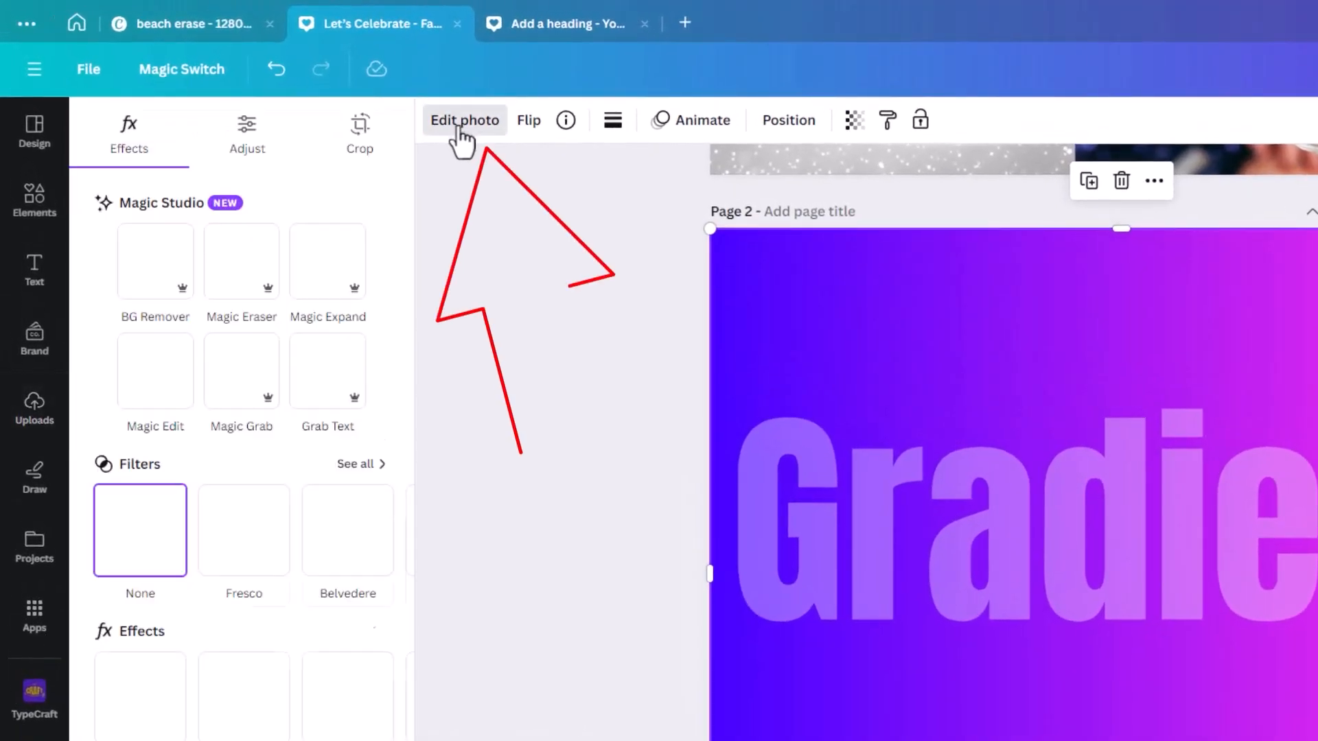
click(141, 274)
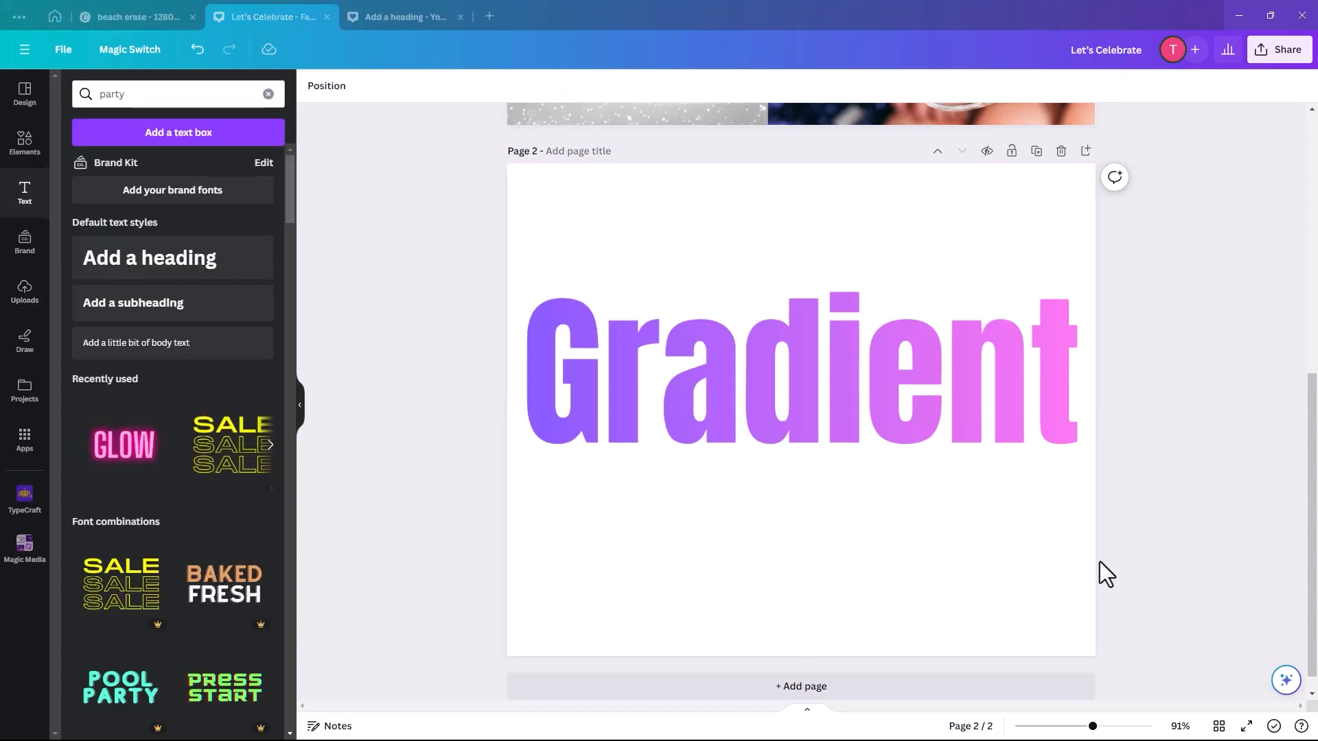
click(421, 233)
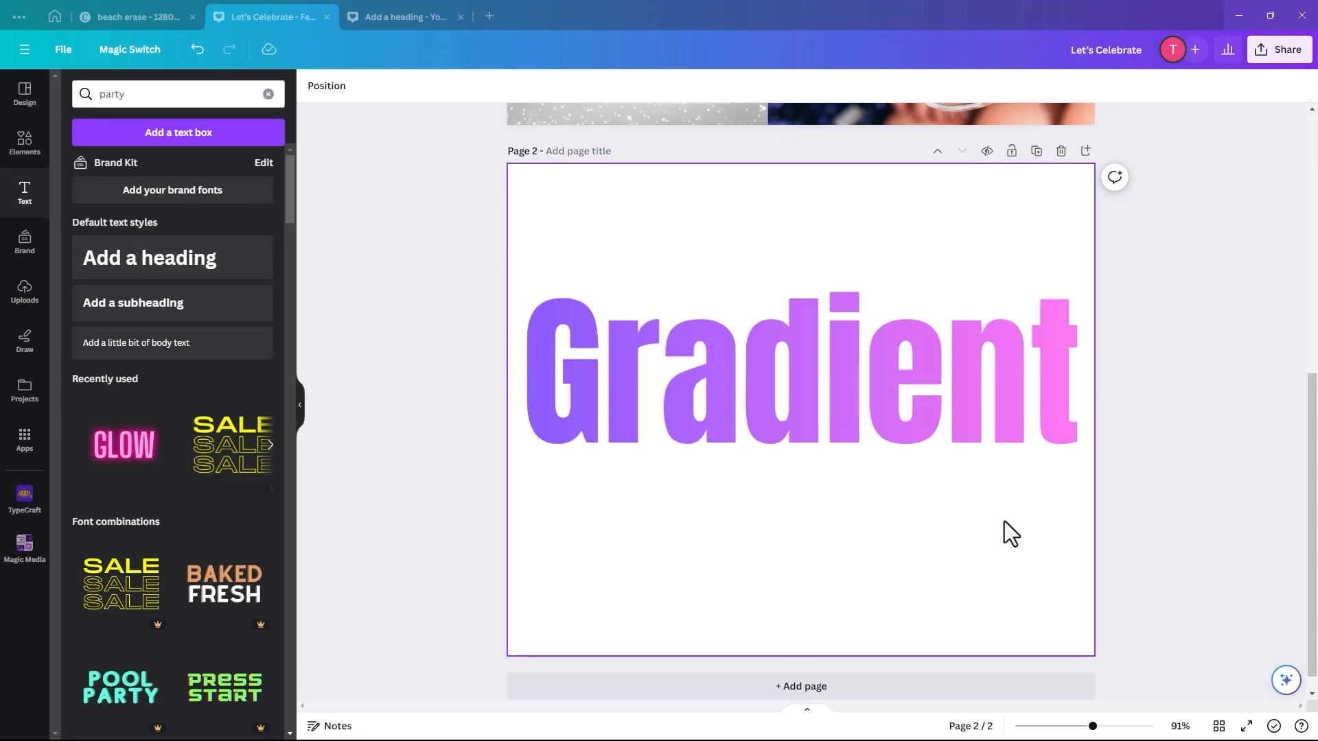
Add a new page with the default heading, subheading and body text, and move all three text boxes to the top of the page
click(751, 697)
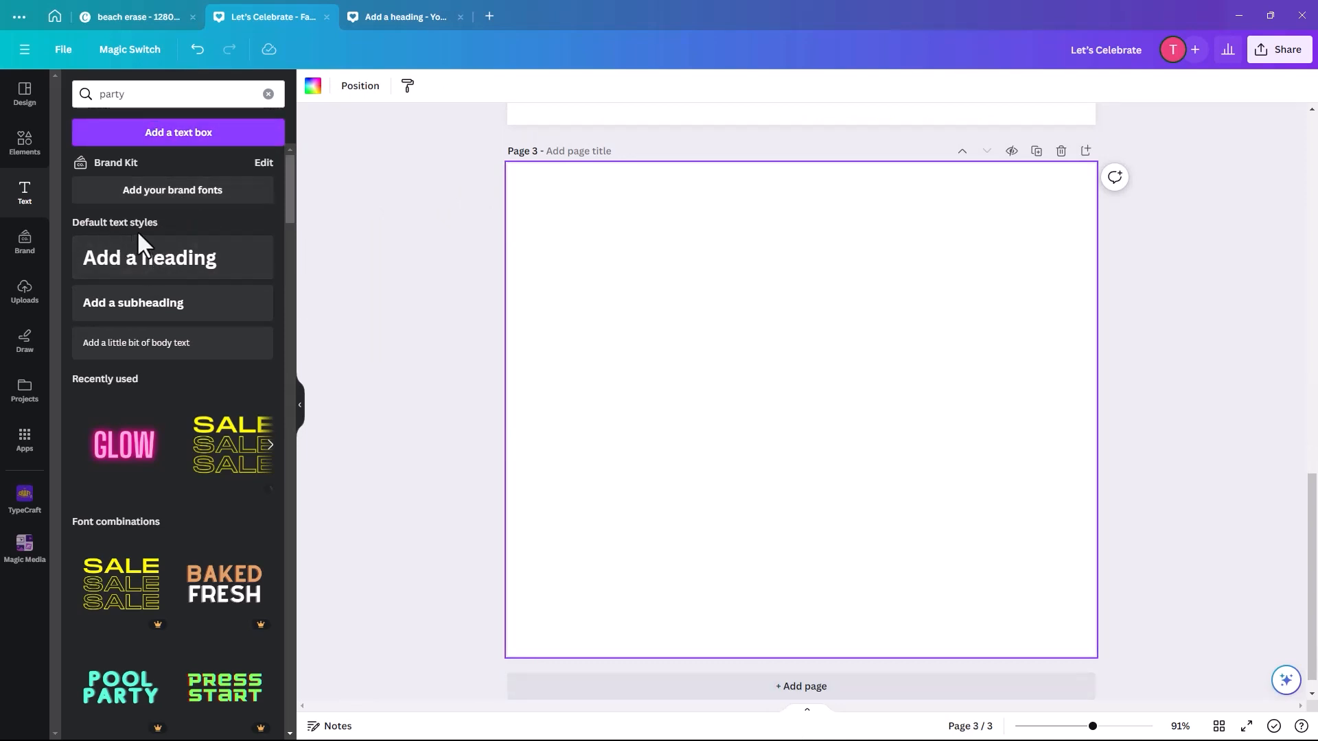
click(138, 265)
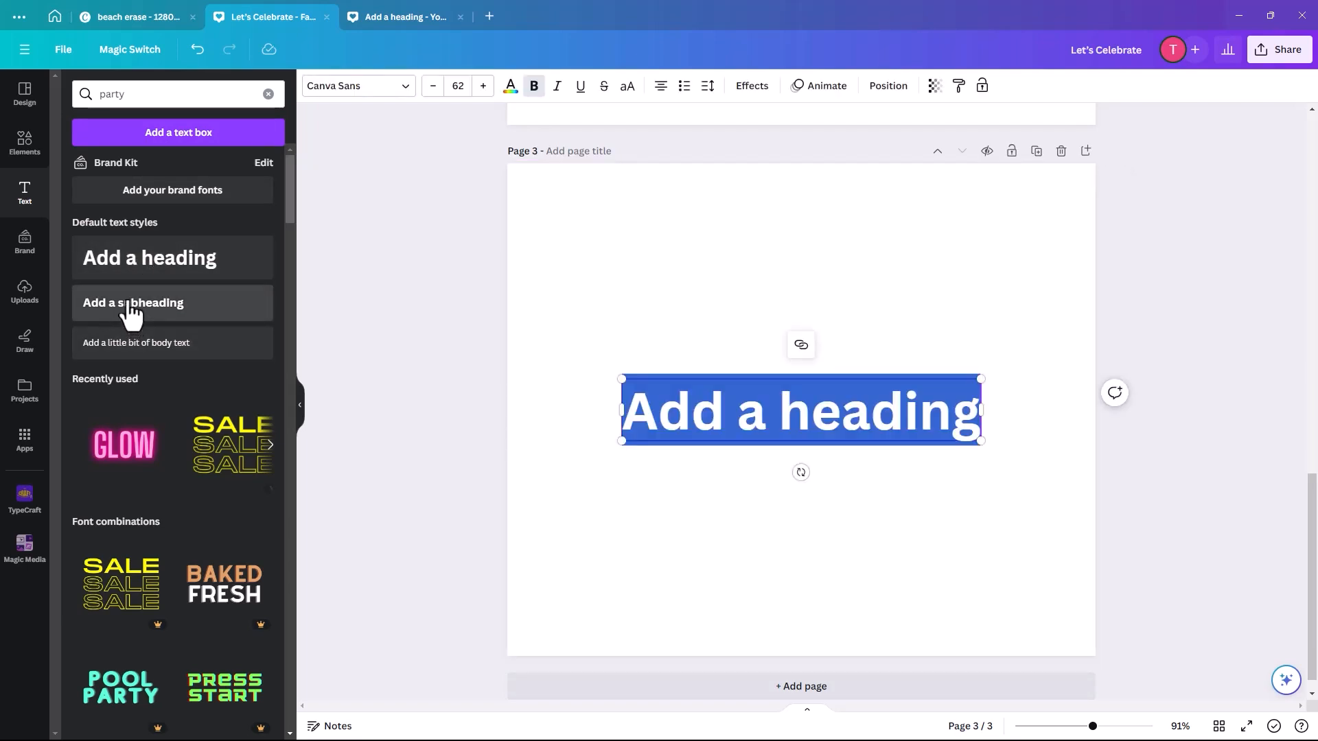
click(130, 307)
click(144, 346)
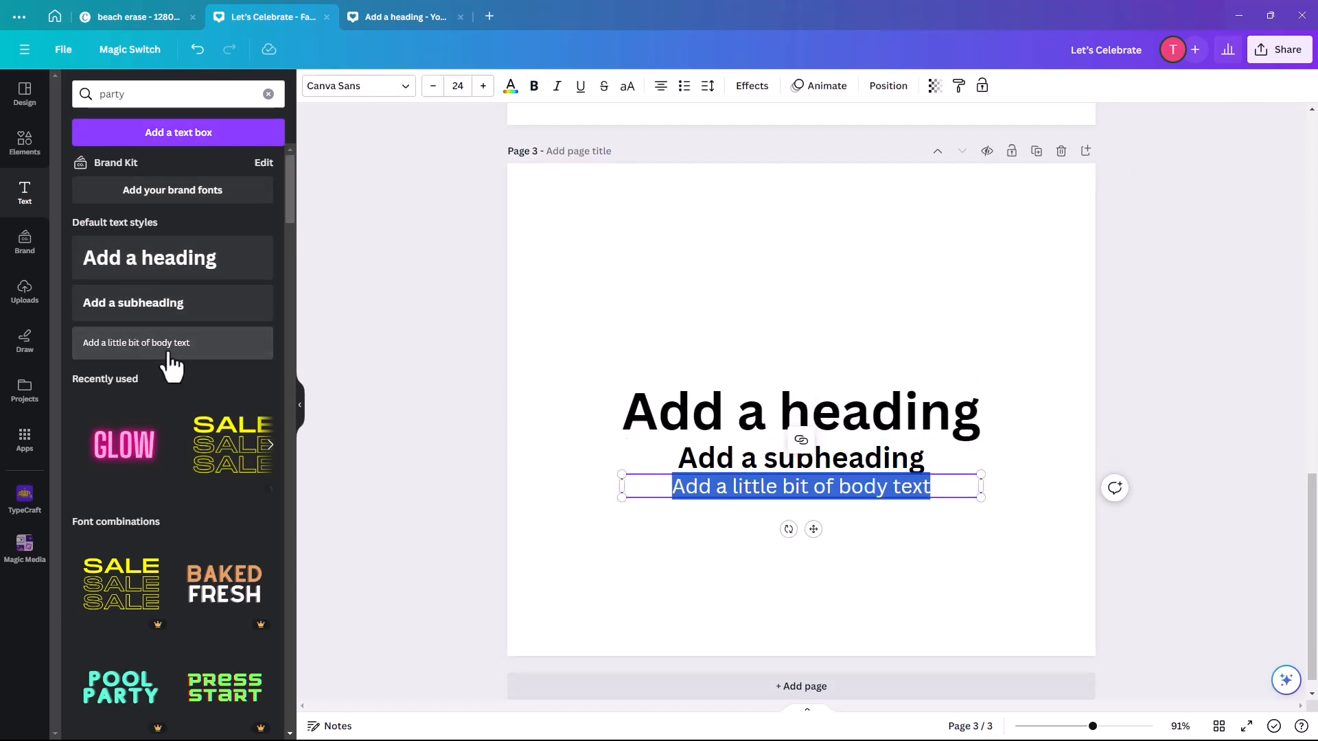
drag(478, 362, 786, 288)
click(790, 369)
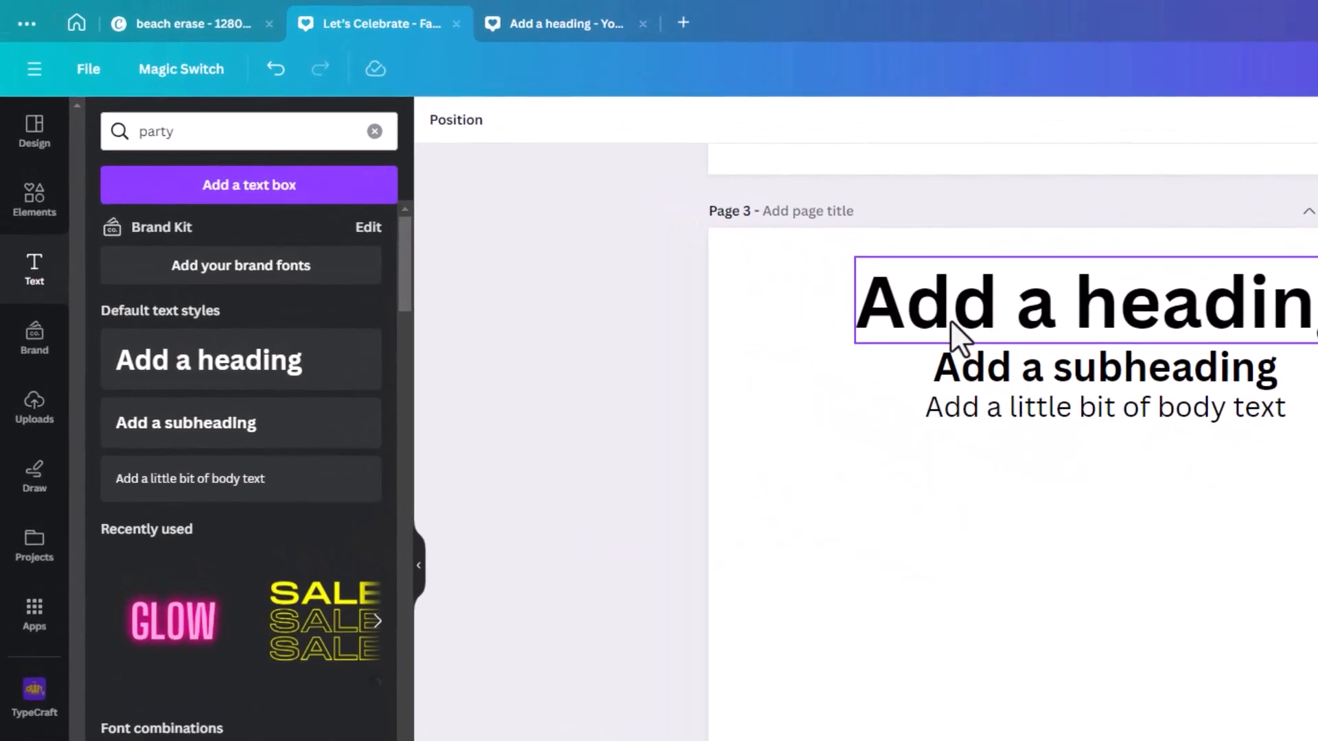
Open the Brand Kit for editing and set its Heading font style to Advetime at size 64
click(683, 238)
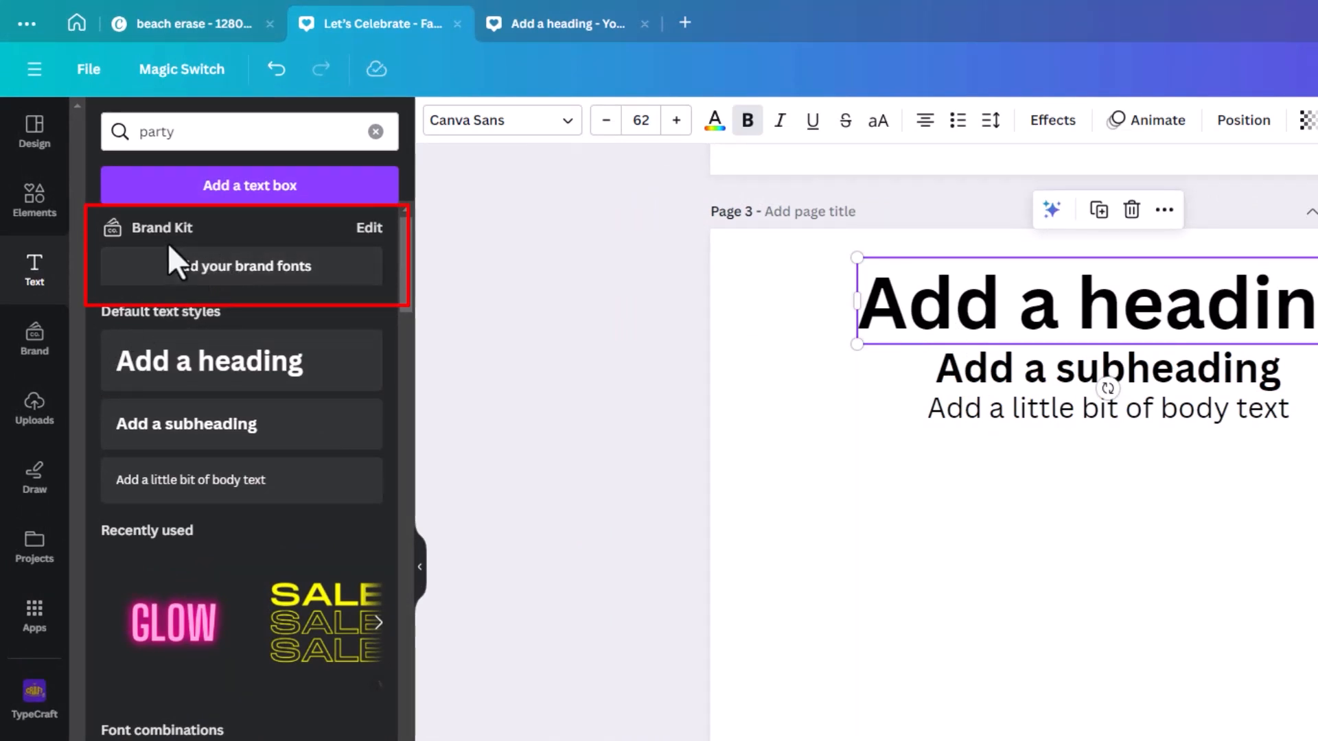
click(369, 237)
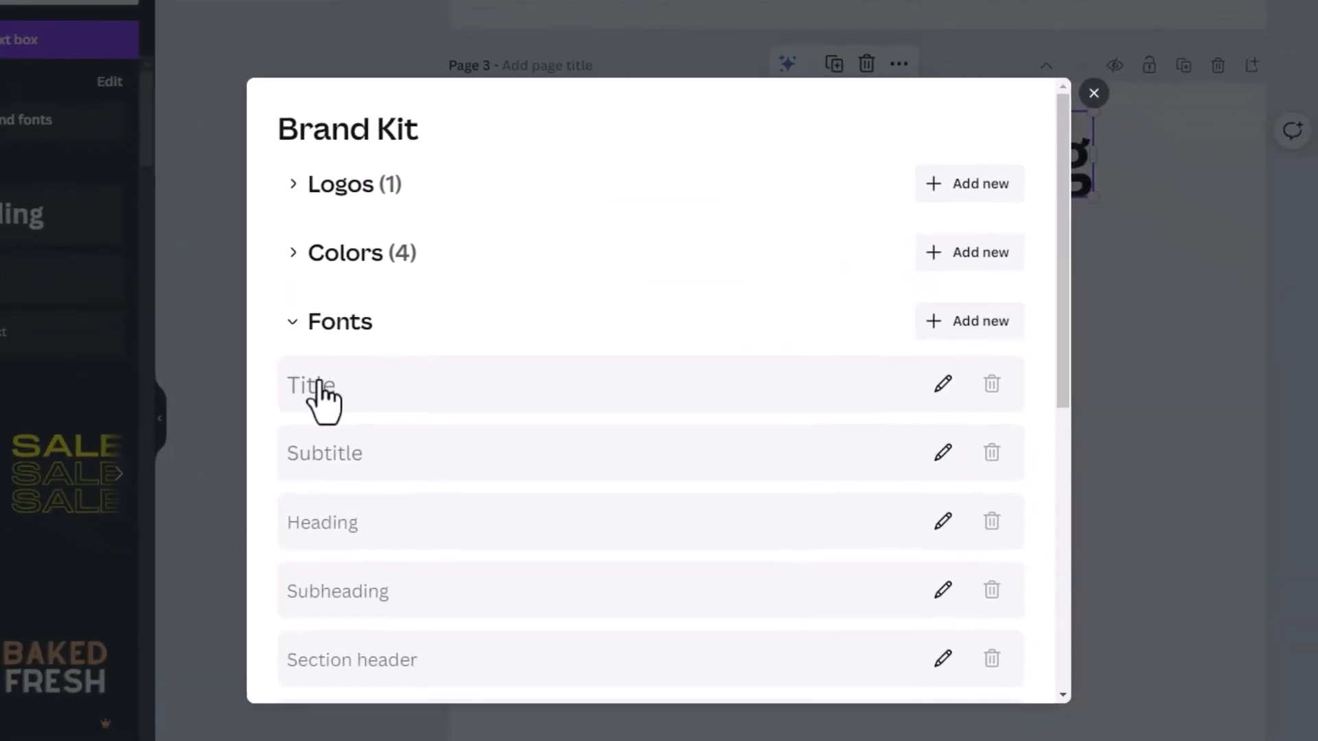
click(939, 523)
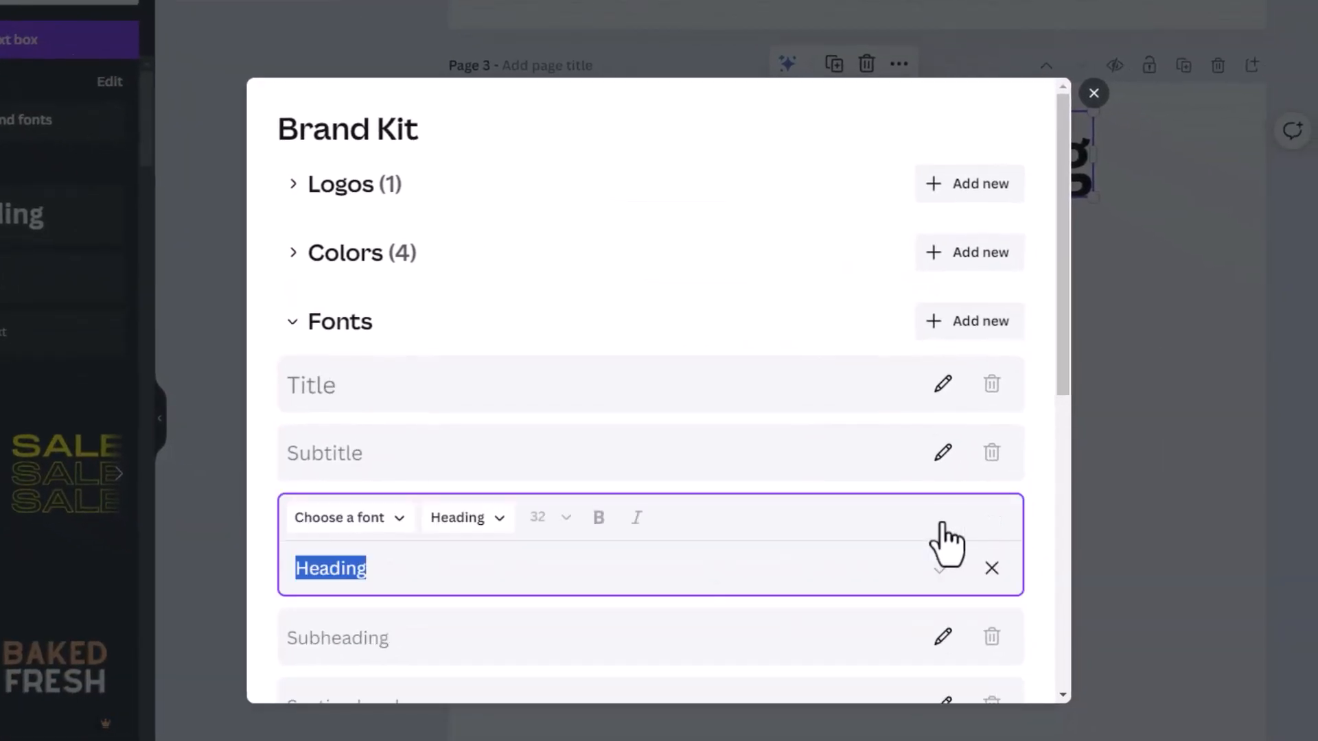
click(396, 519)
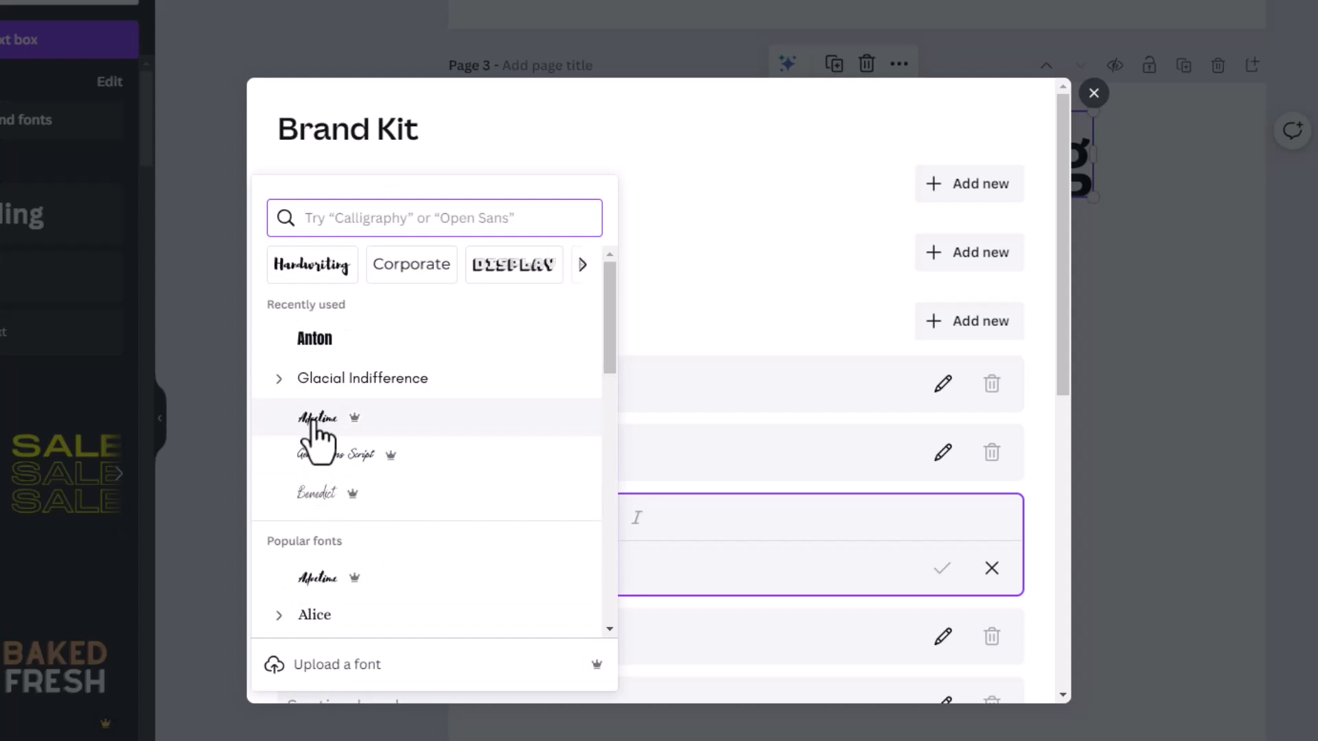
click(311, 418)
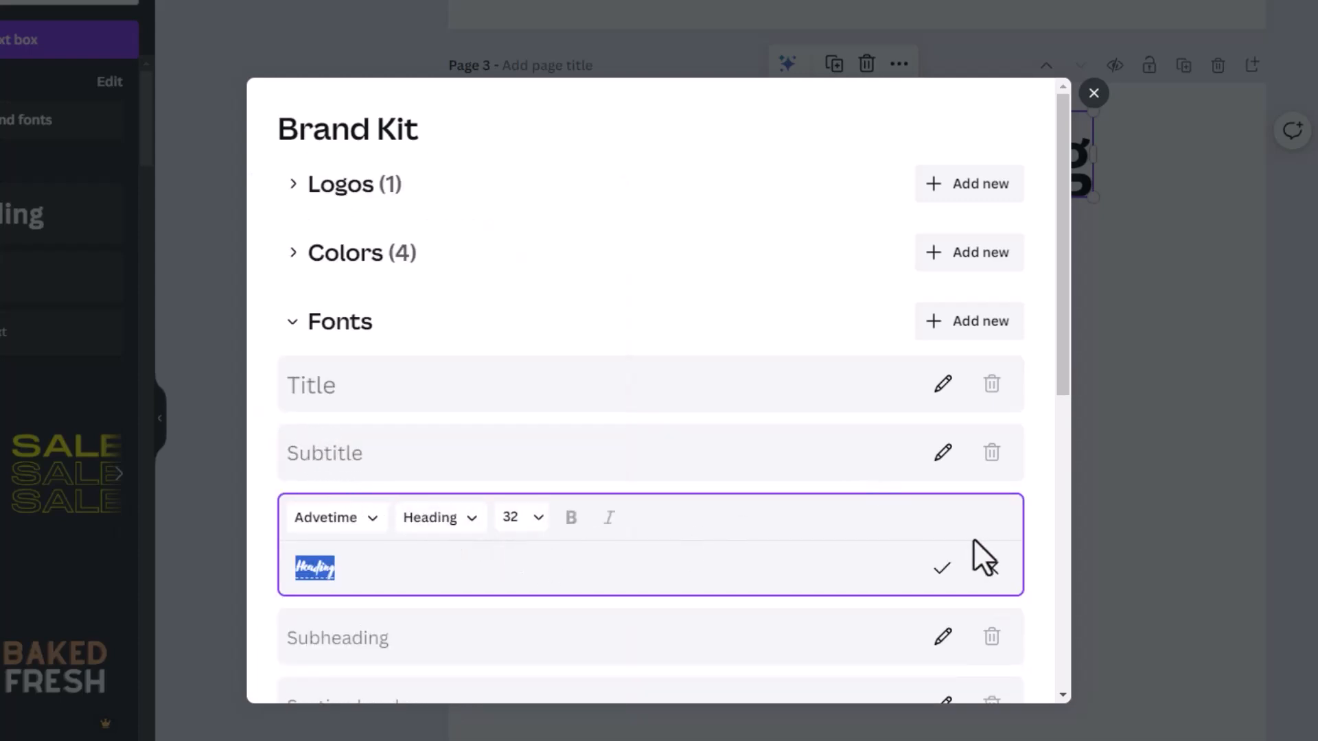
click(539, 520)
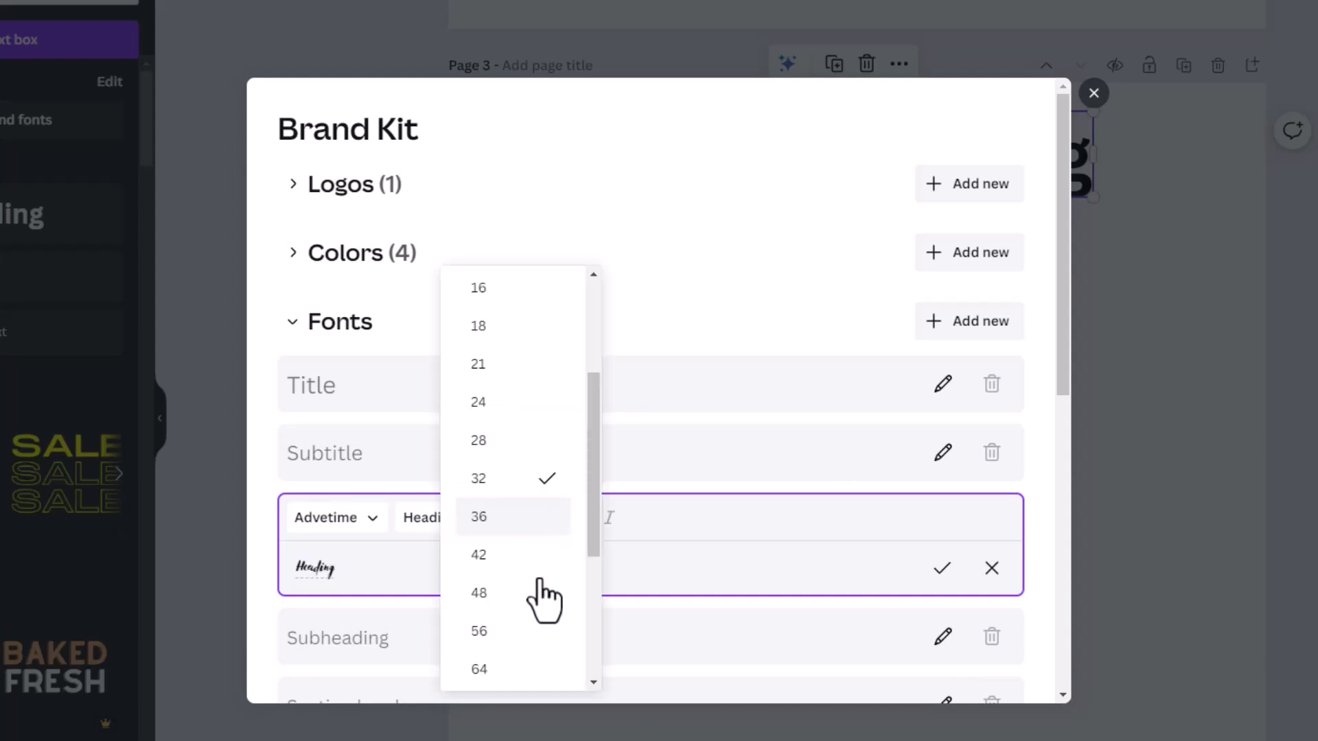
click(519, 669)
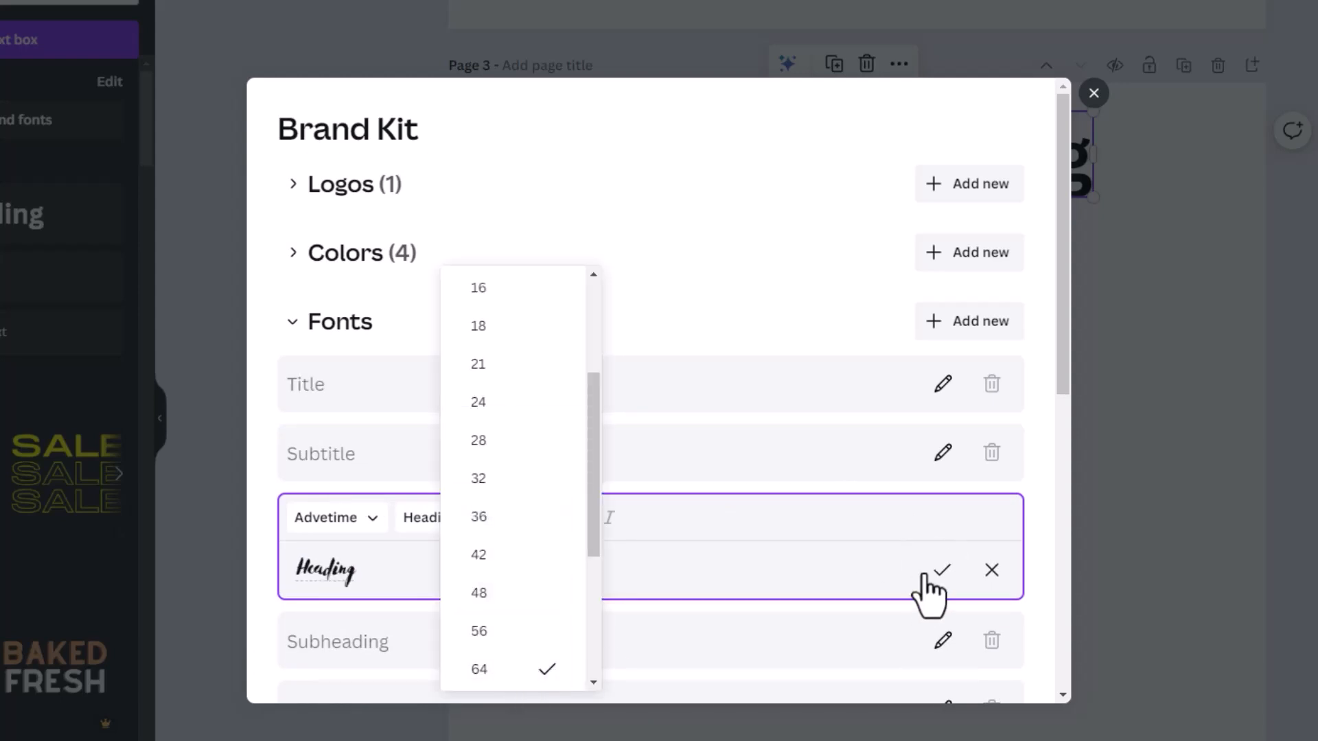
click(940, 573)
Set the Brand Kit's Subheading style to the Bright font and save it
drag(1064, 394, 1058, 542)
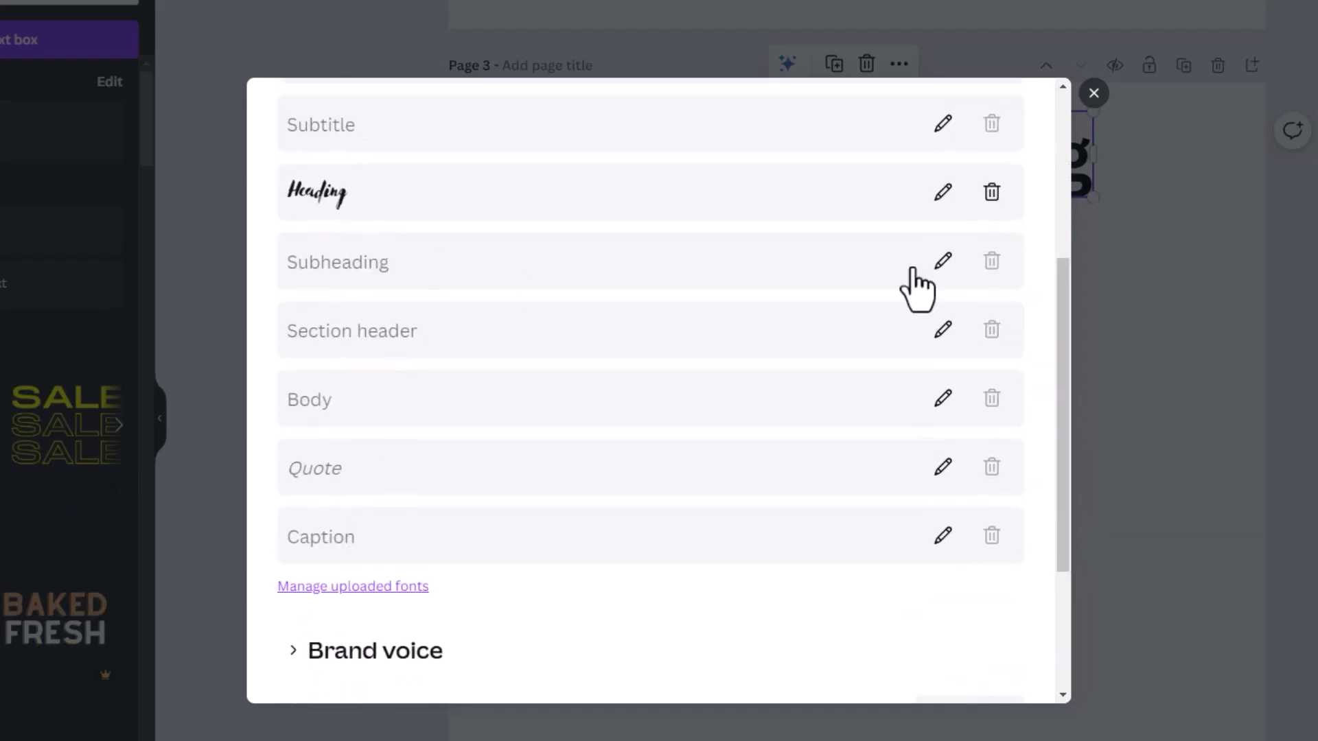
click(944, 262)
click(397, 264)
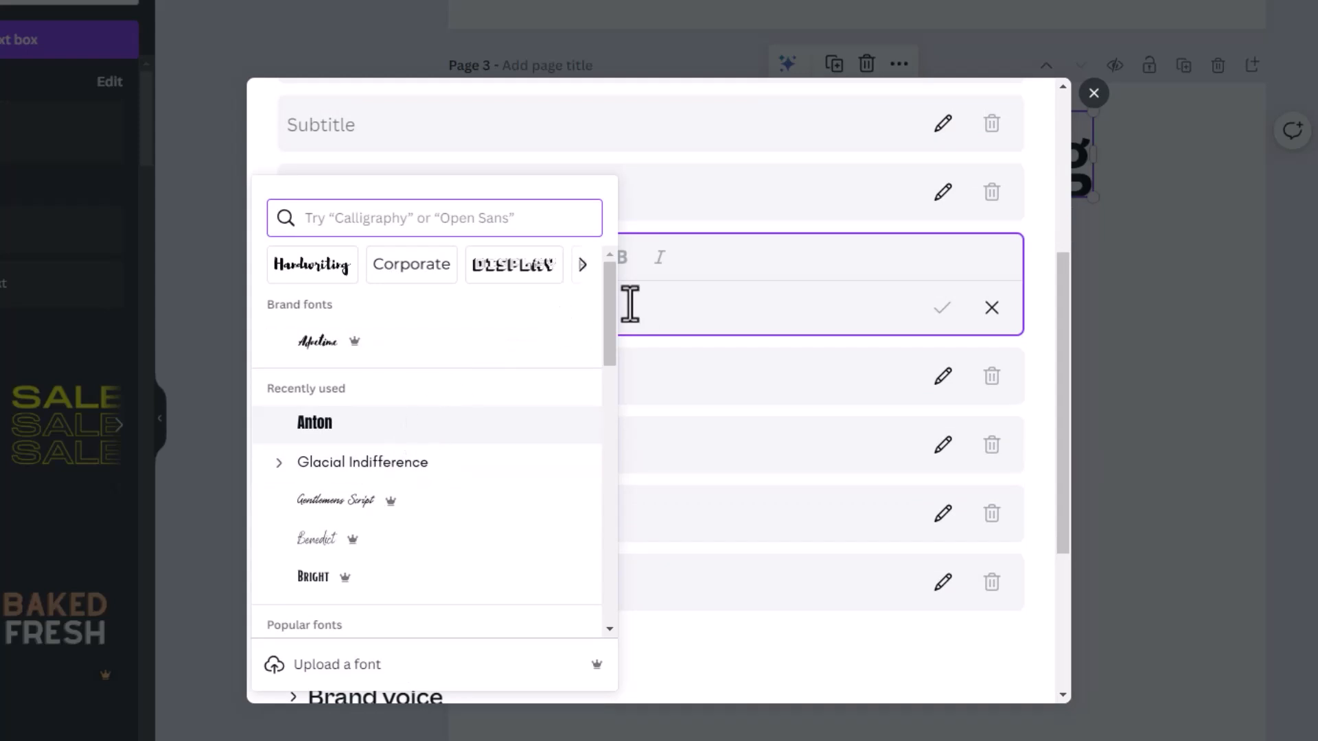
drag(603, 298, 611, 350)
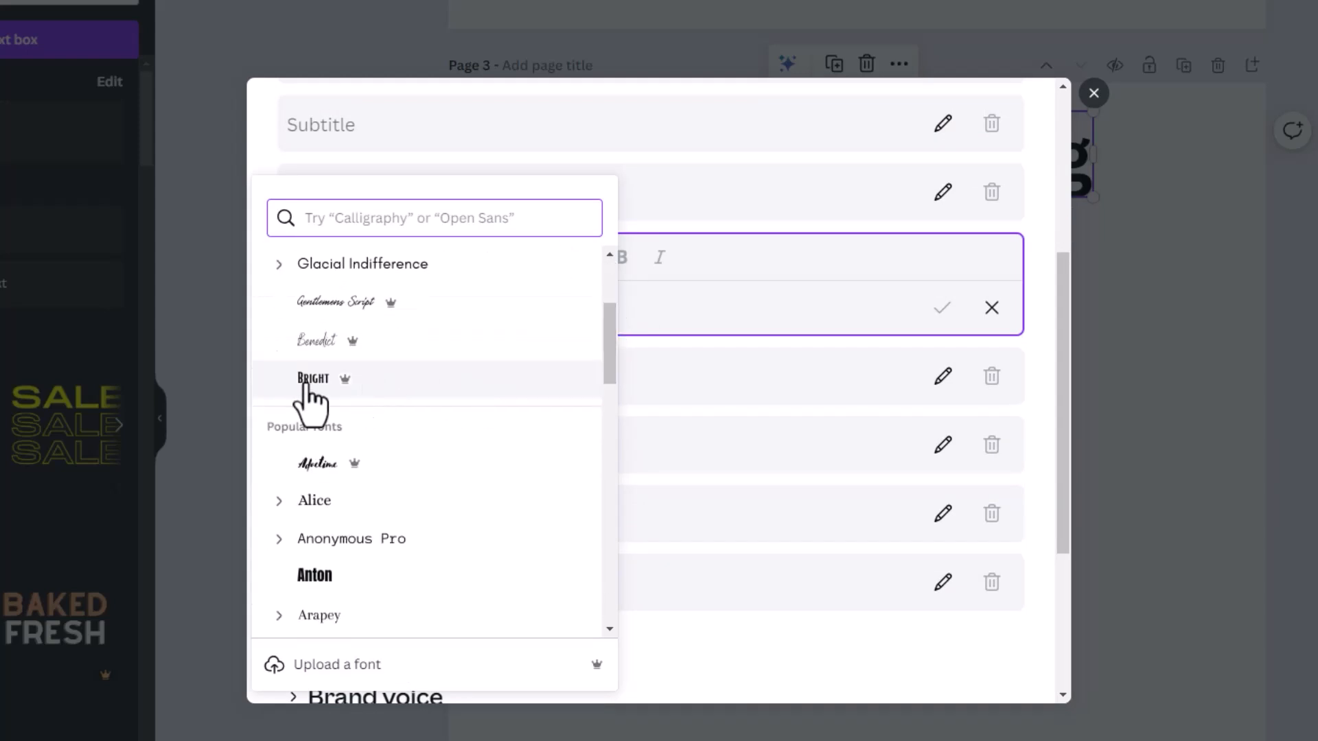
click(309, 387)
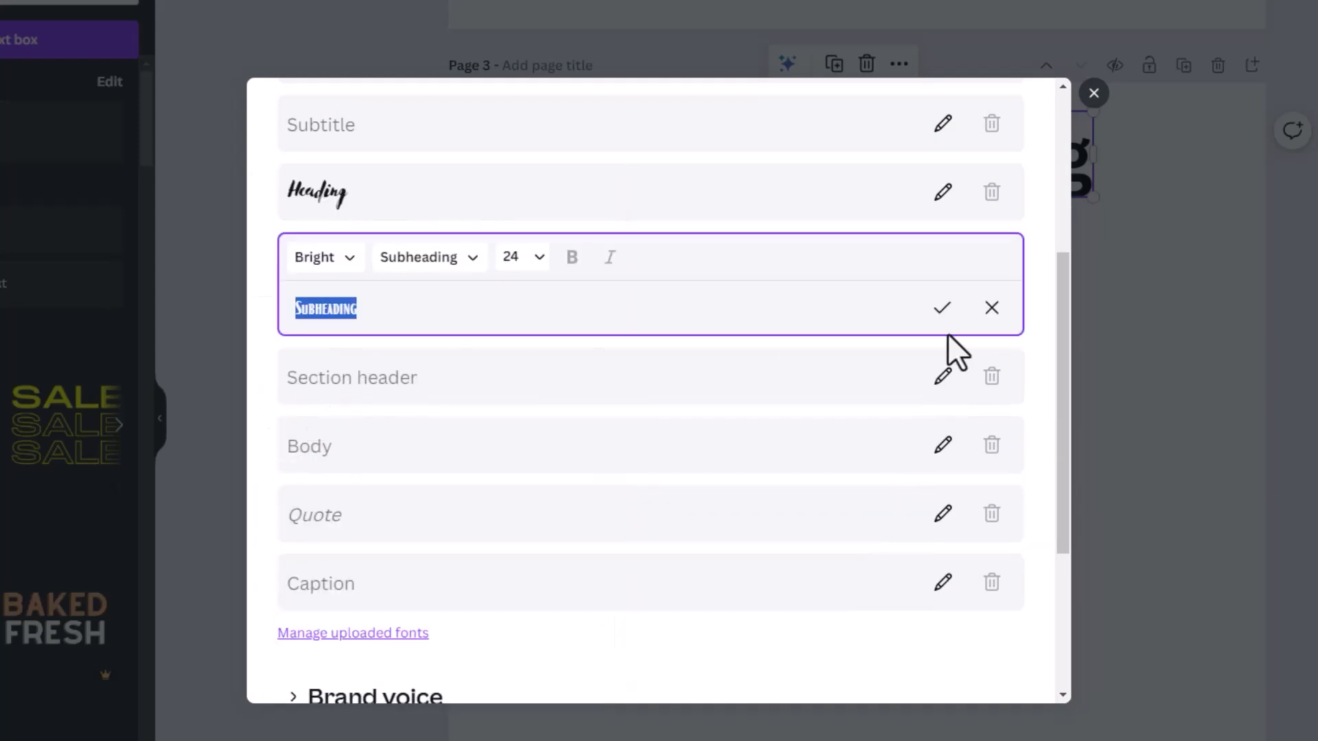
click(944, 308)
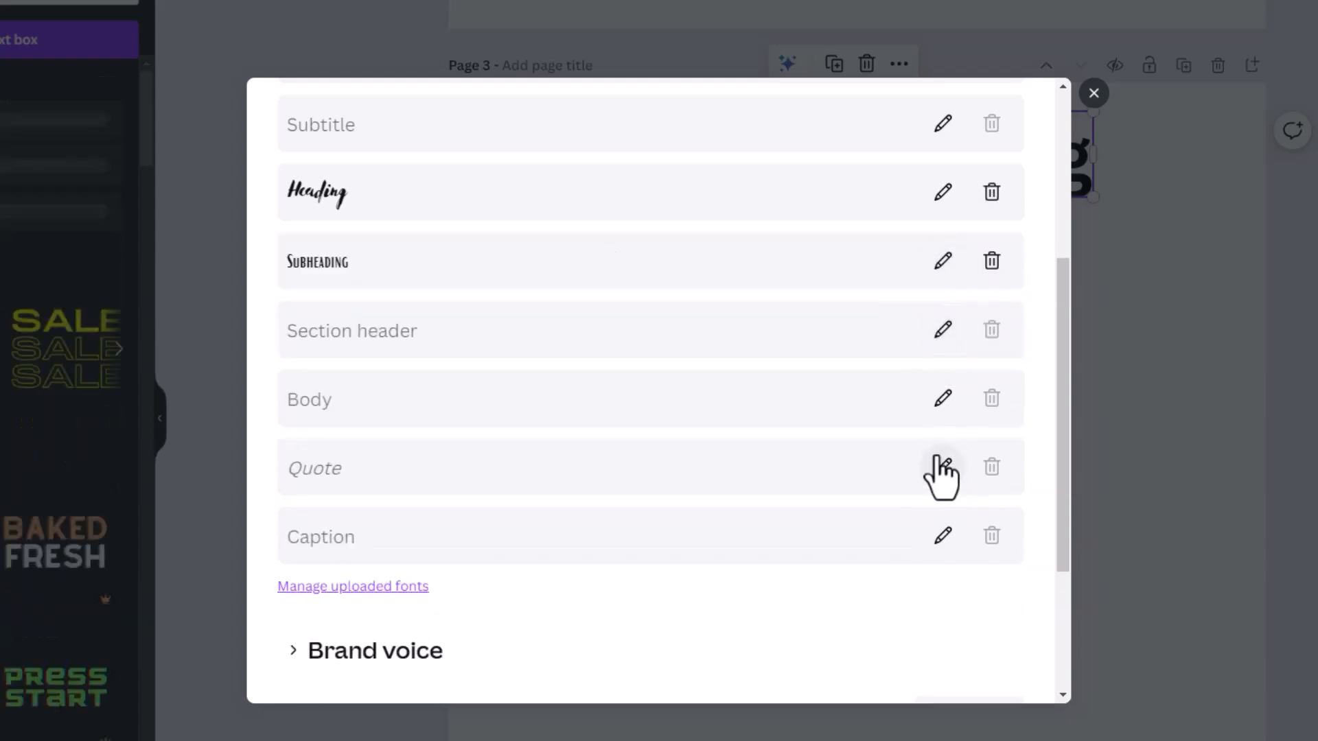
Set the Brand Kit's Body style to Anonymous Pro at size 14, save it and close the Brand Kit
click(942, 398)
click(406, 396)
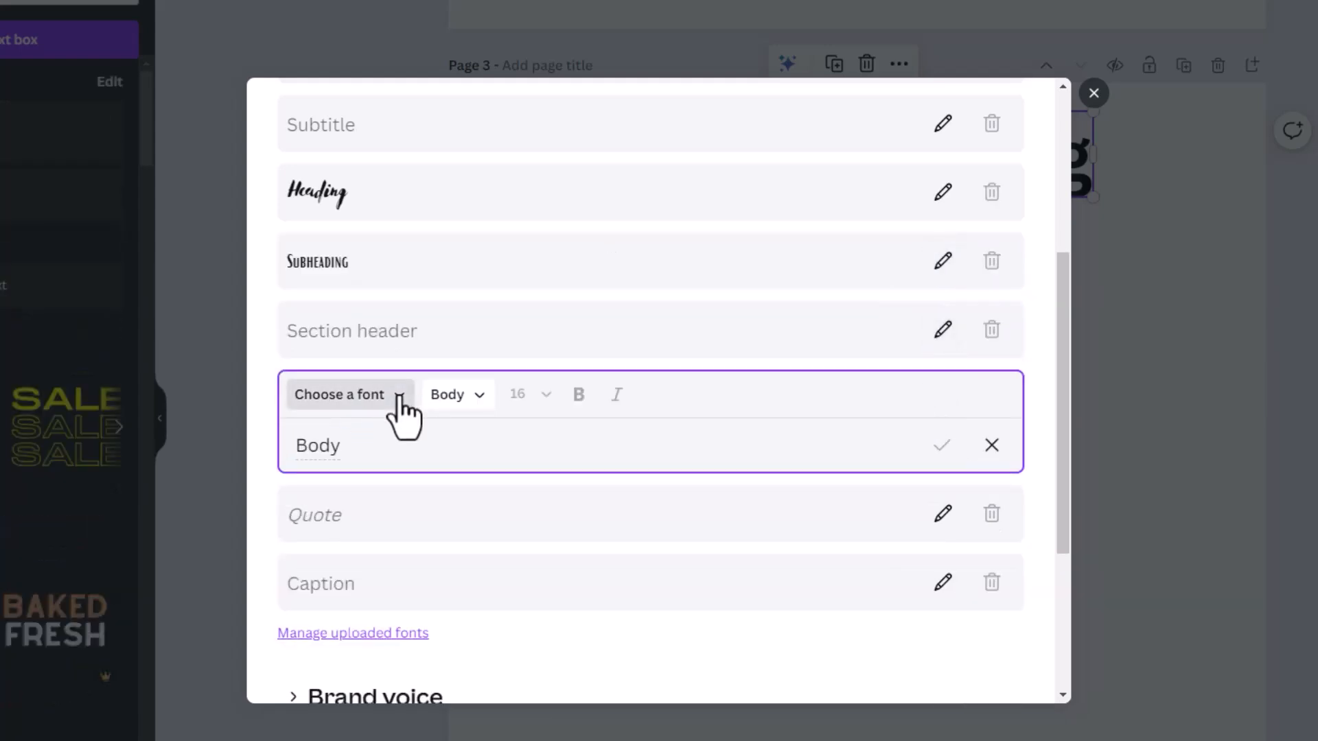
click(351, 385)
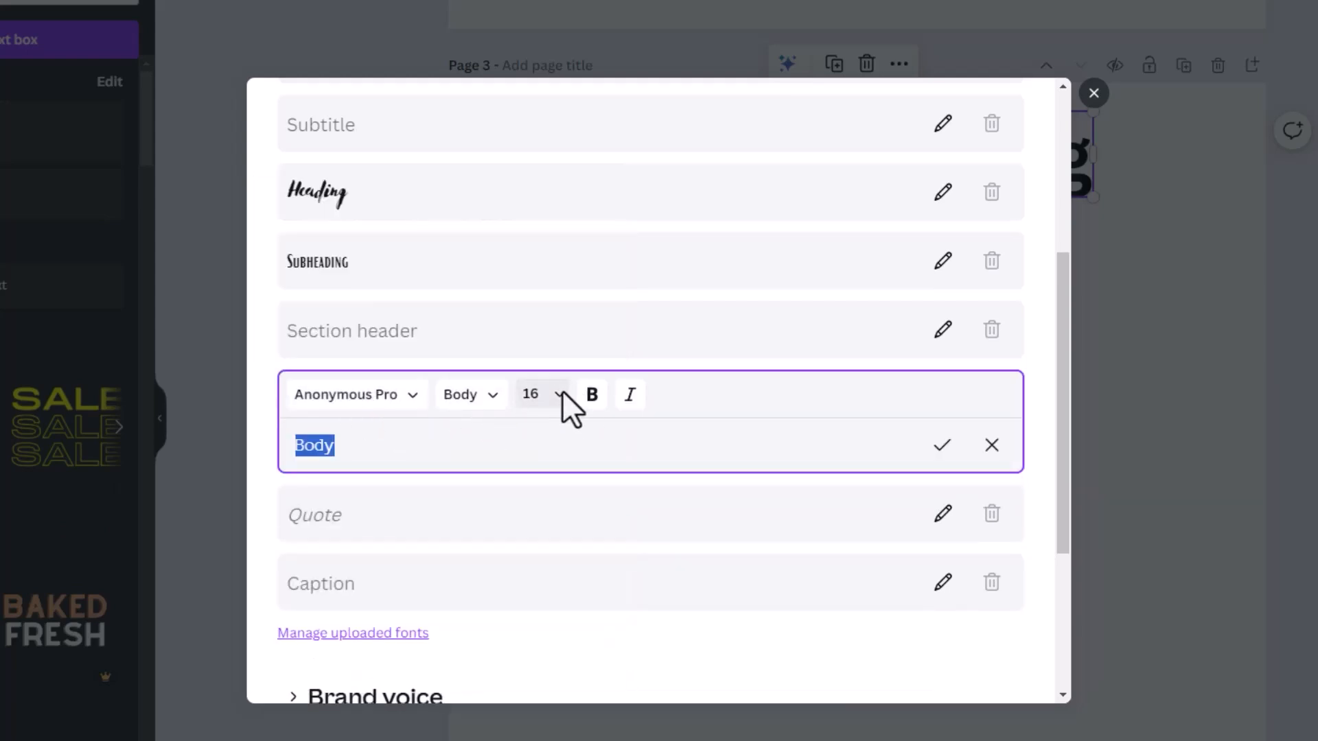
click(556, 397)
click(536, 441)
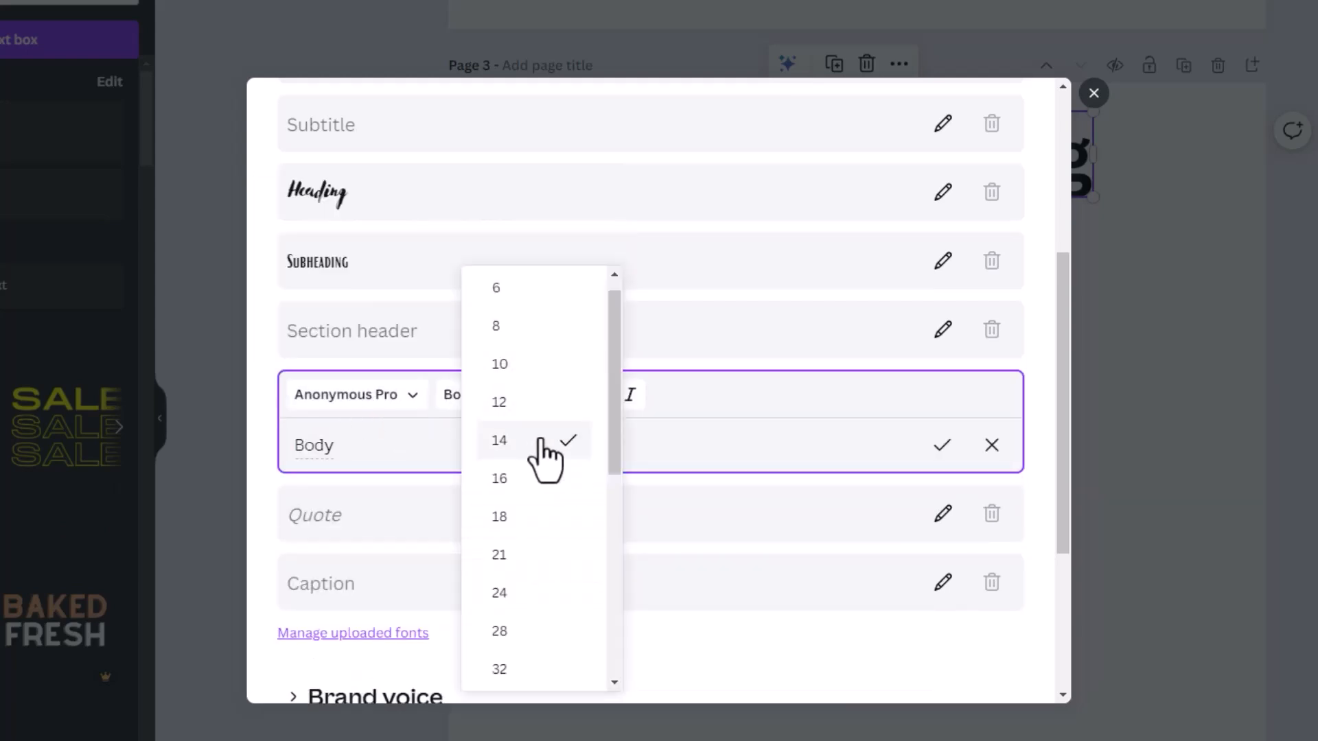
click(942, 444)
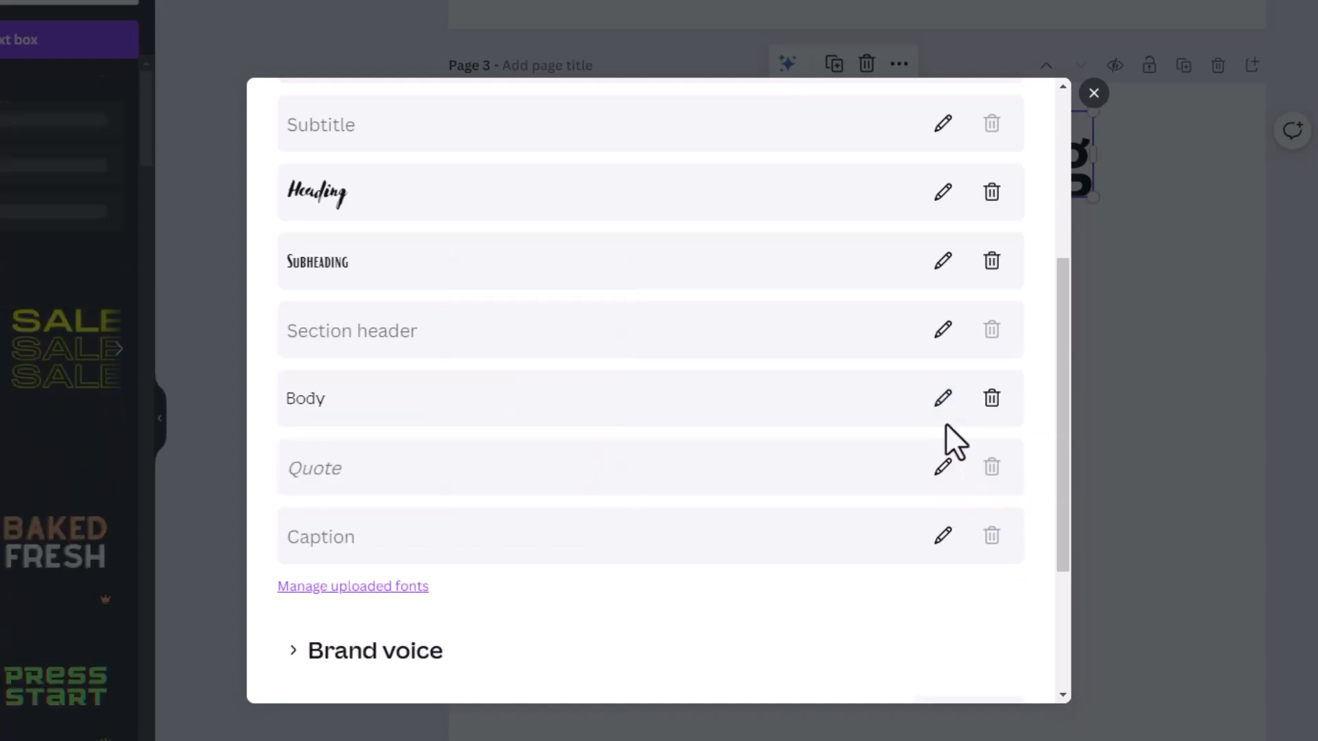
click(1094, 93)
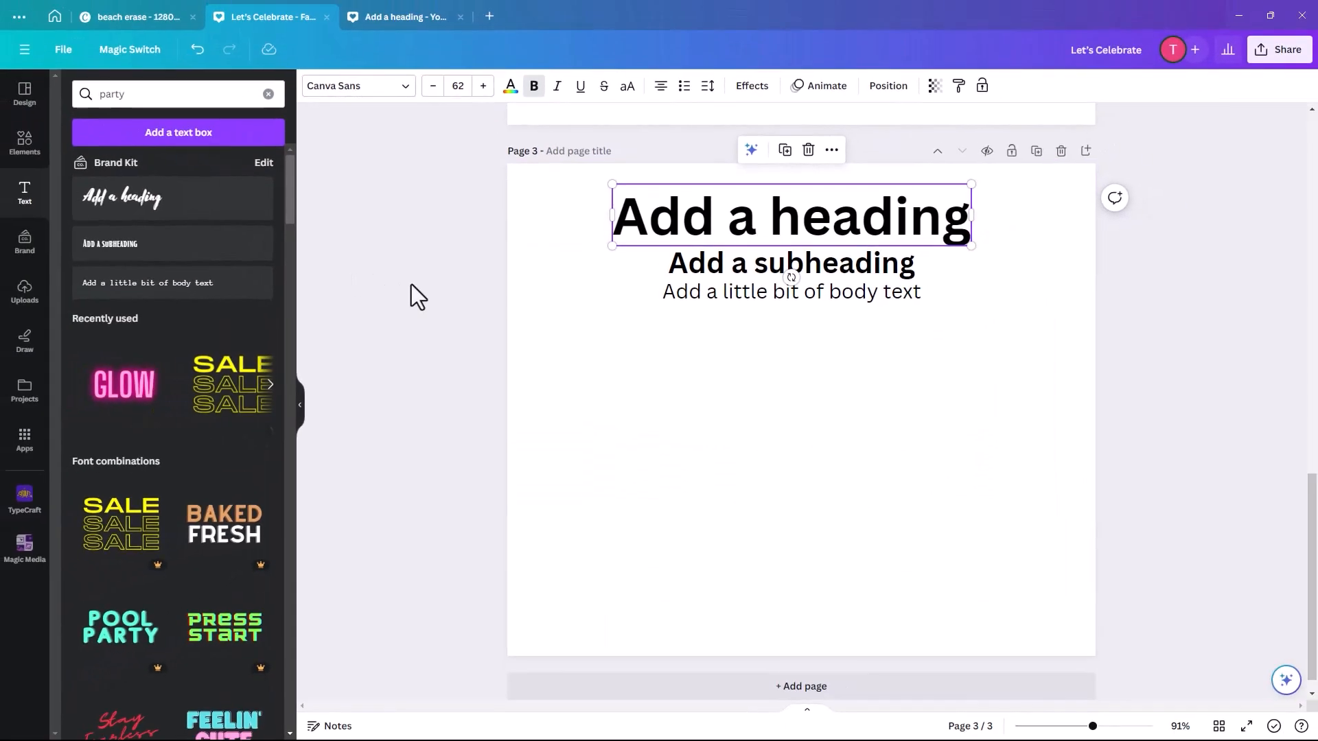
Add the brand heading, subheading and body text to page 3 beneath the default text
click(311, 263)
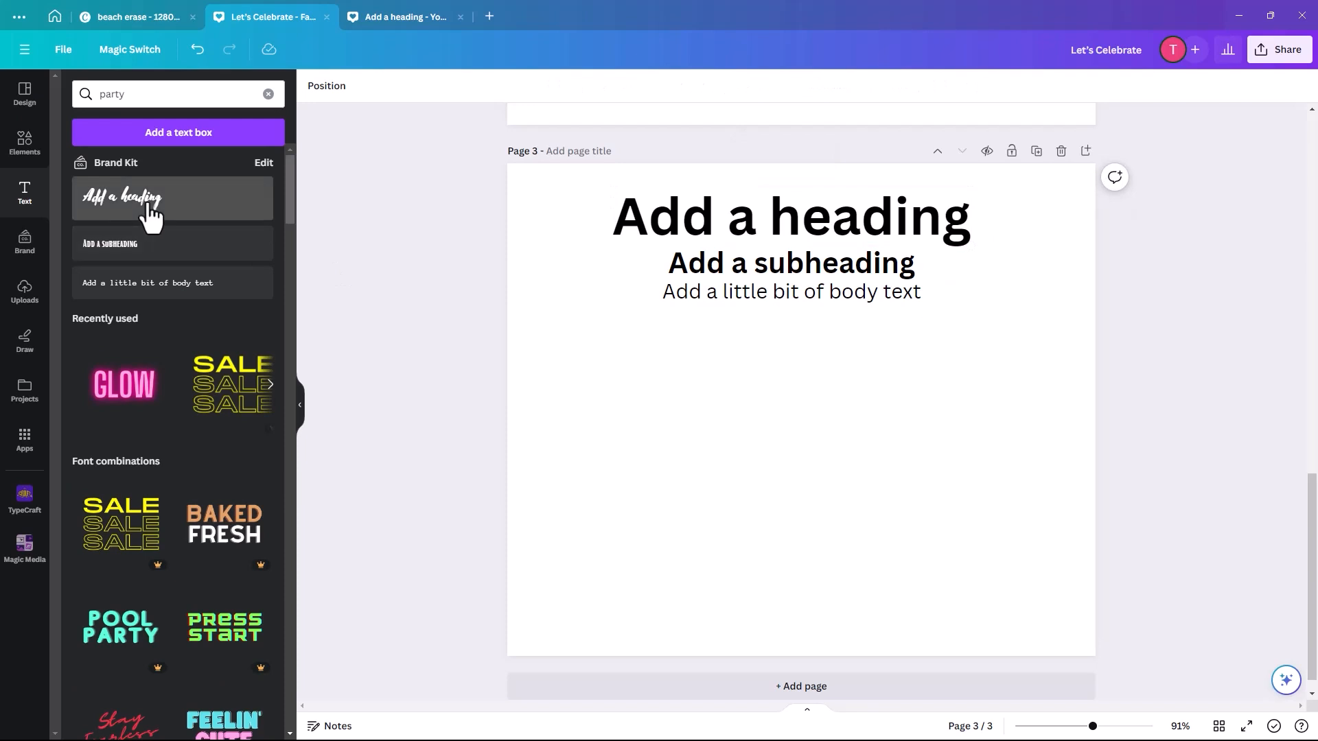
click(147, 208)
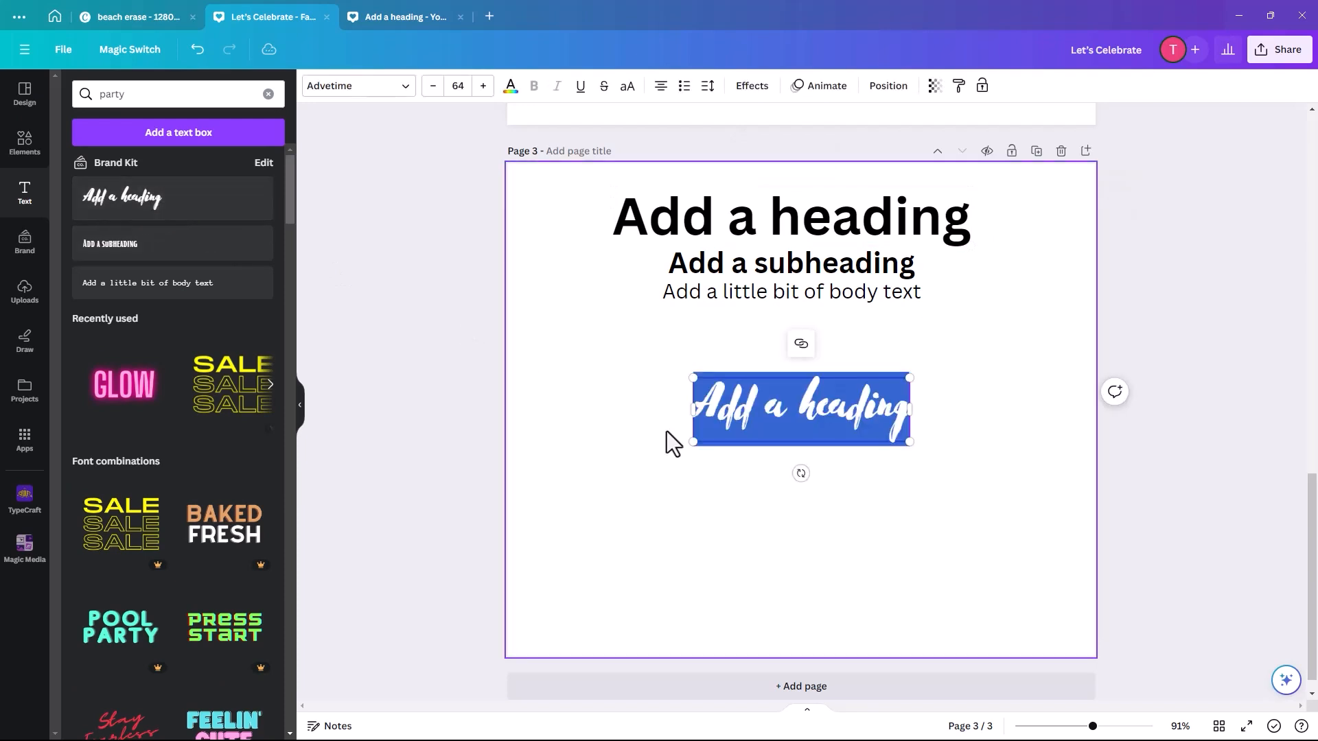
click(147, 247)
click(149, 283)
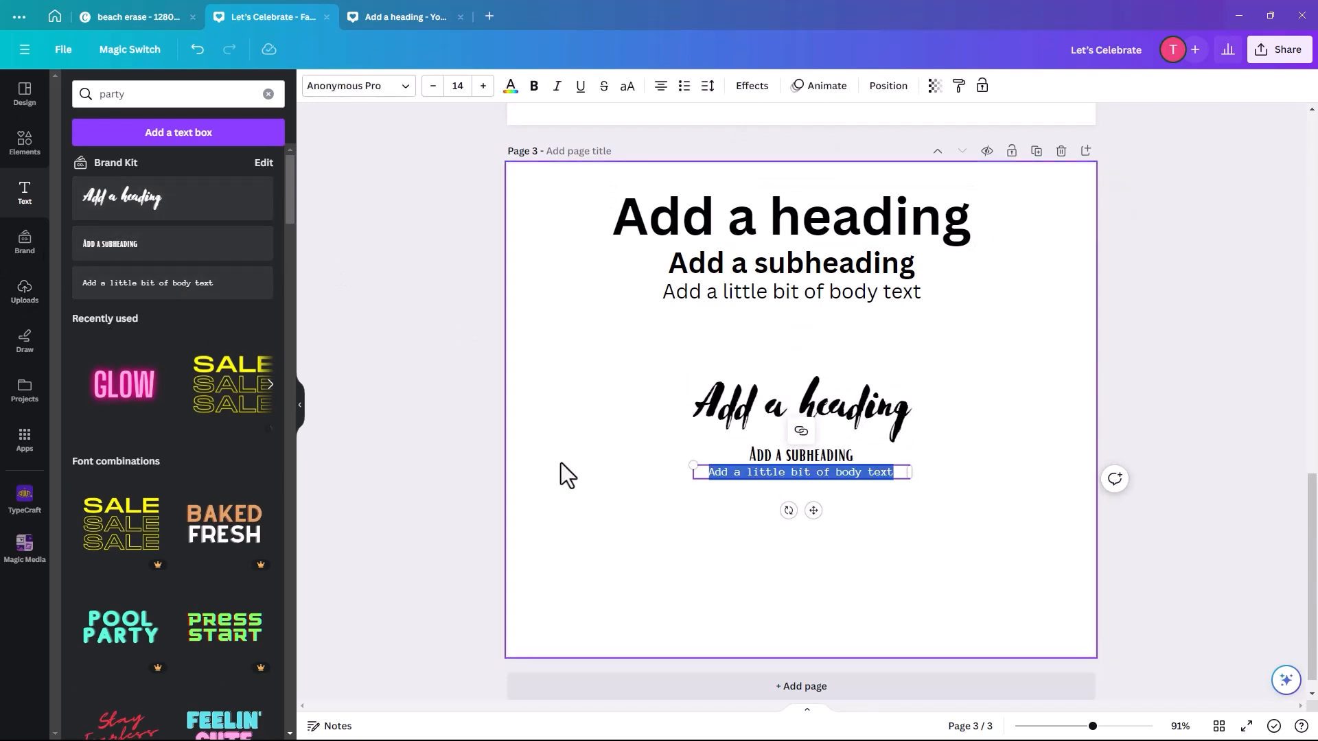